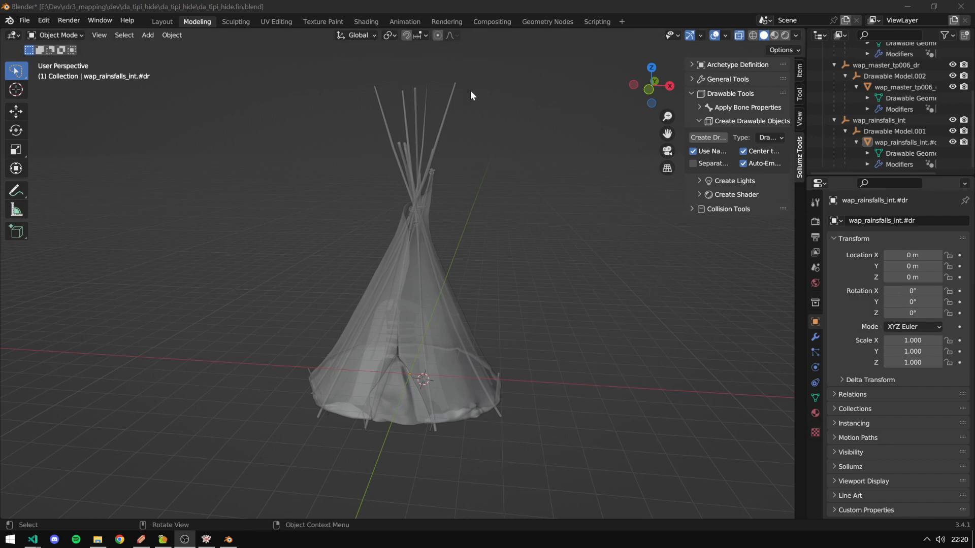
Close Blender, switch to CodeX Explorer and search the RDR2 files for tp009.
click(960, 6)
click(501, 291)
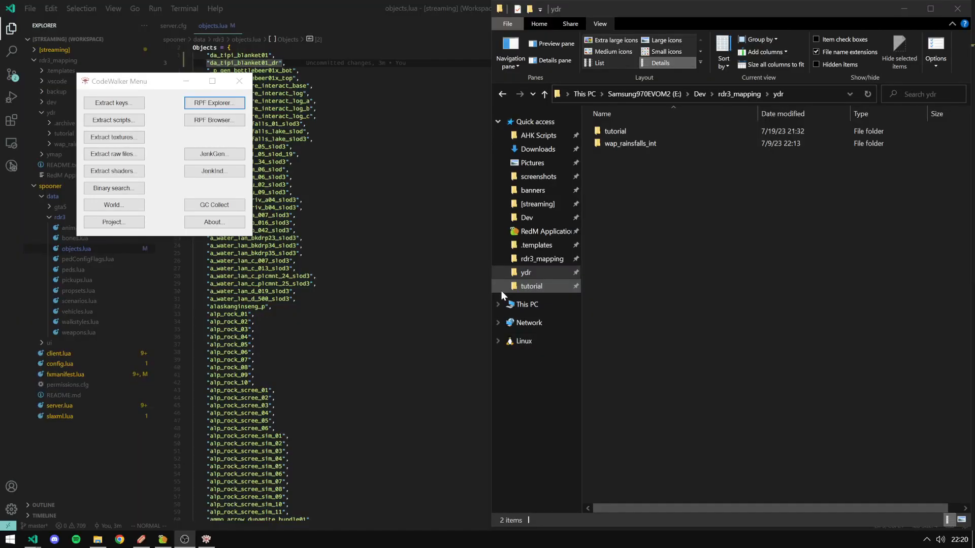
mouse_move(150, 537)
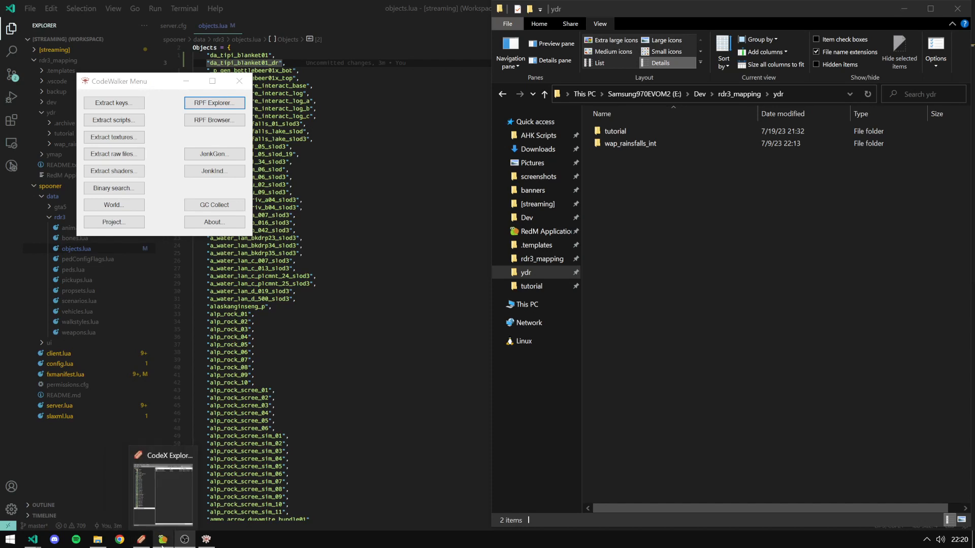
click(159, 543)
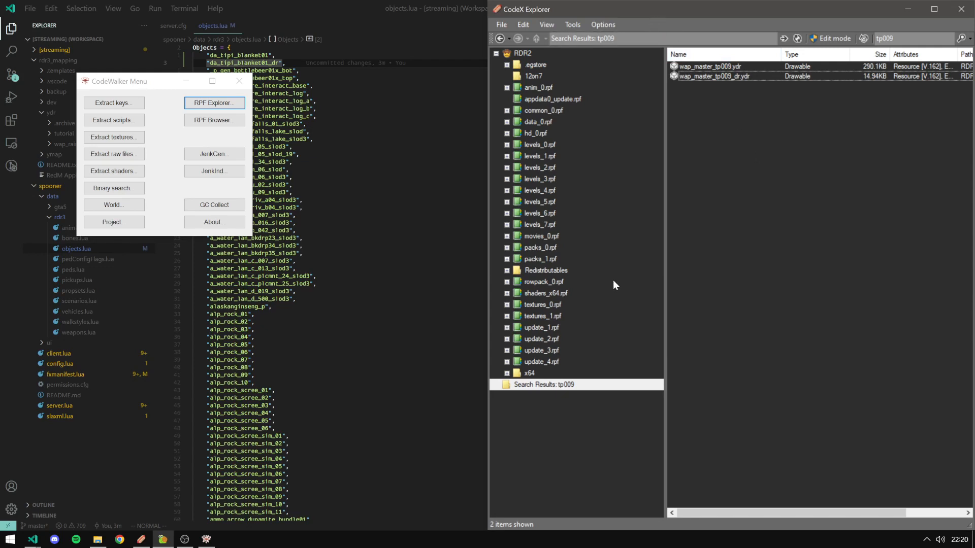
double_click(909, 38)
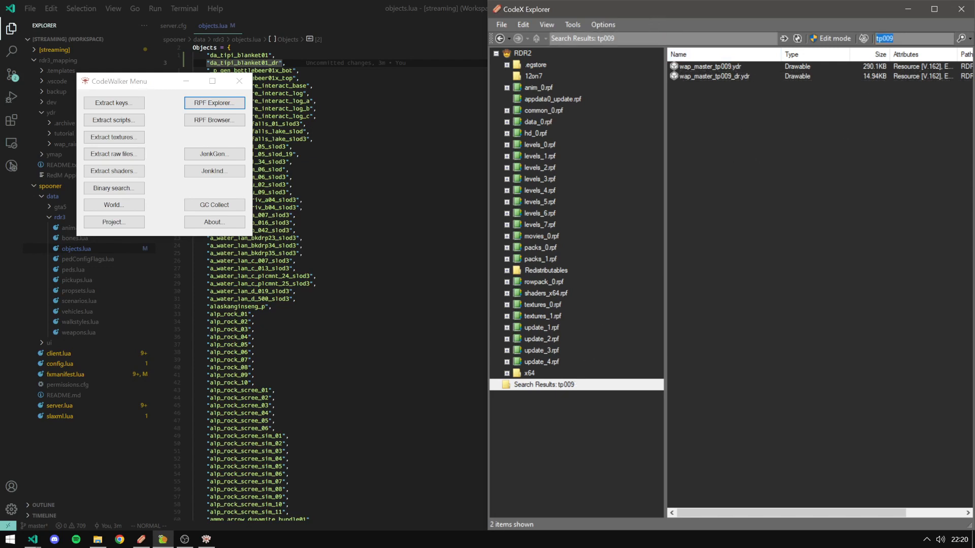
text(tp)
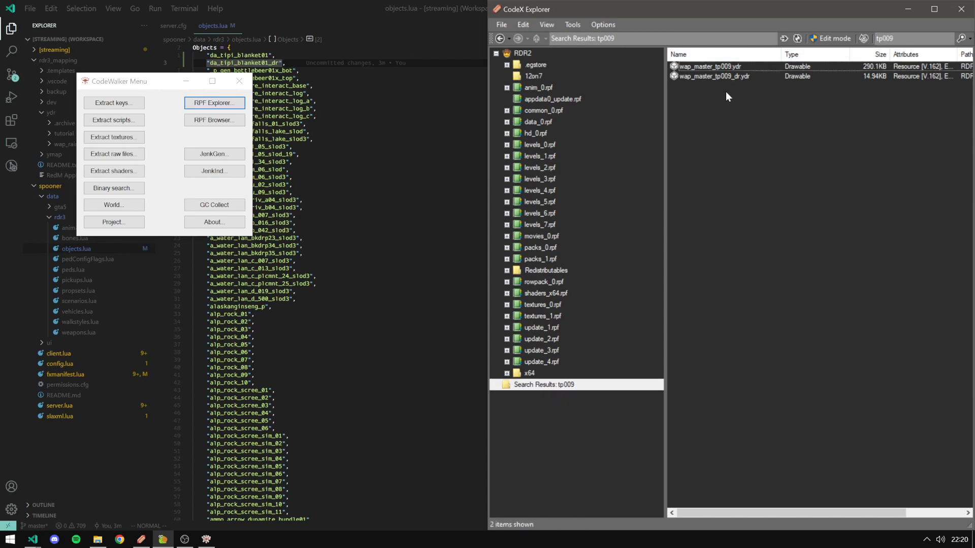
Preview the wap_master_tp009.ydr tipi model in the viewer and close it.
click(719, 67)
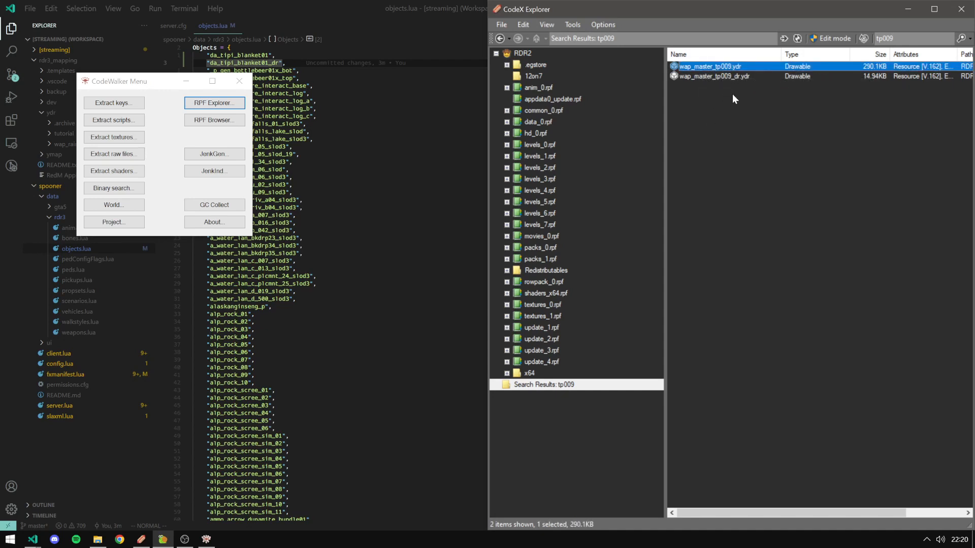
double_click(721, 66)
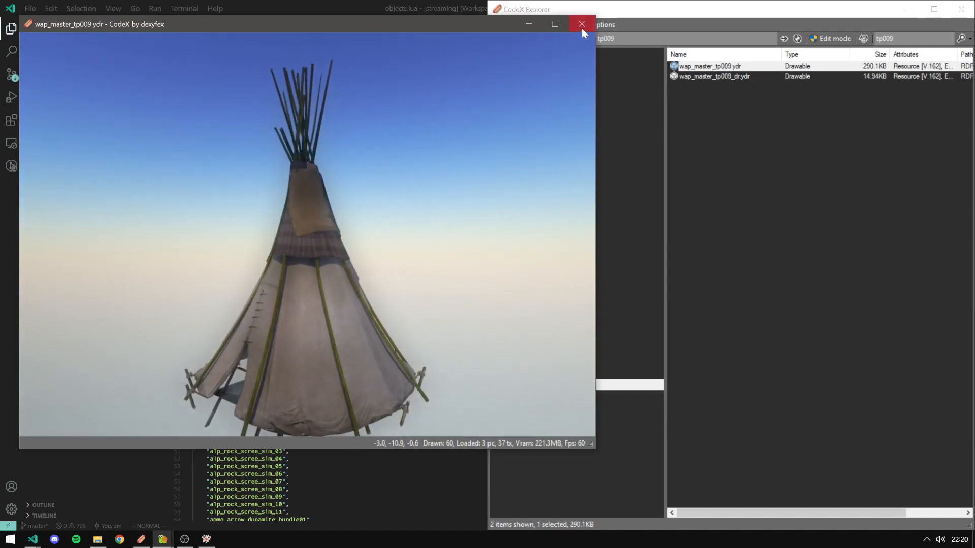
click(582, 25)
Export wap_master_tp009.ydr as XML into a new folder named wap_master_tp009 inside the rdr3_mapping ydr folder.
right_click(714, 66)
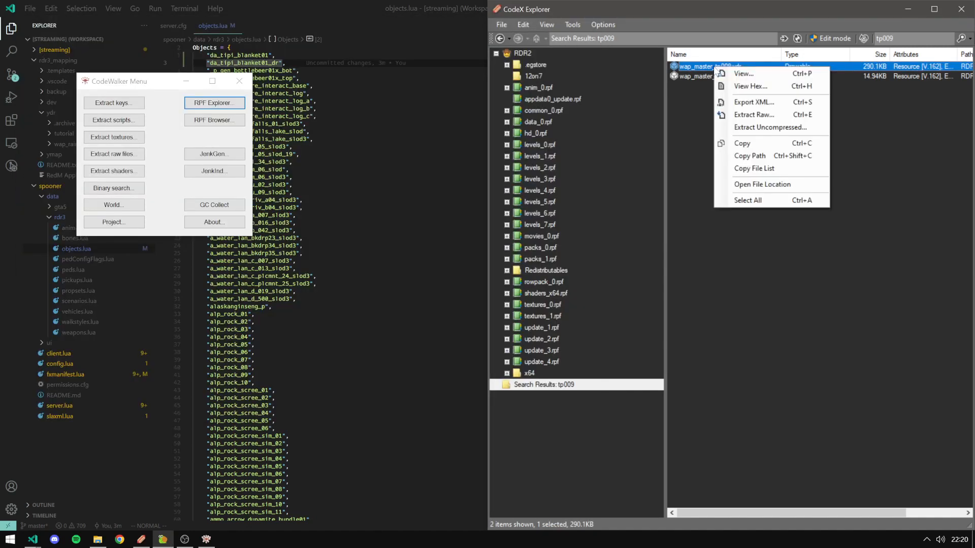
click(746, 106)
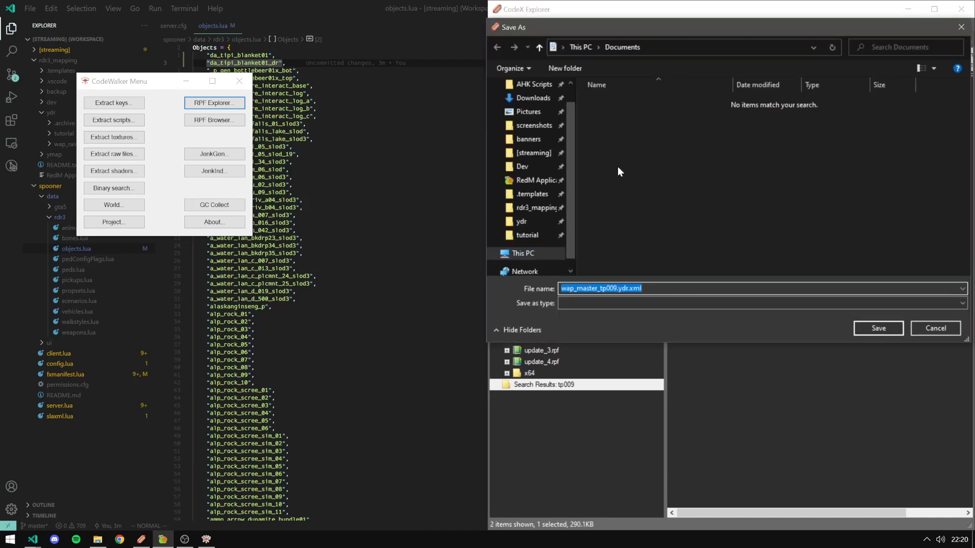
click(521, 222)
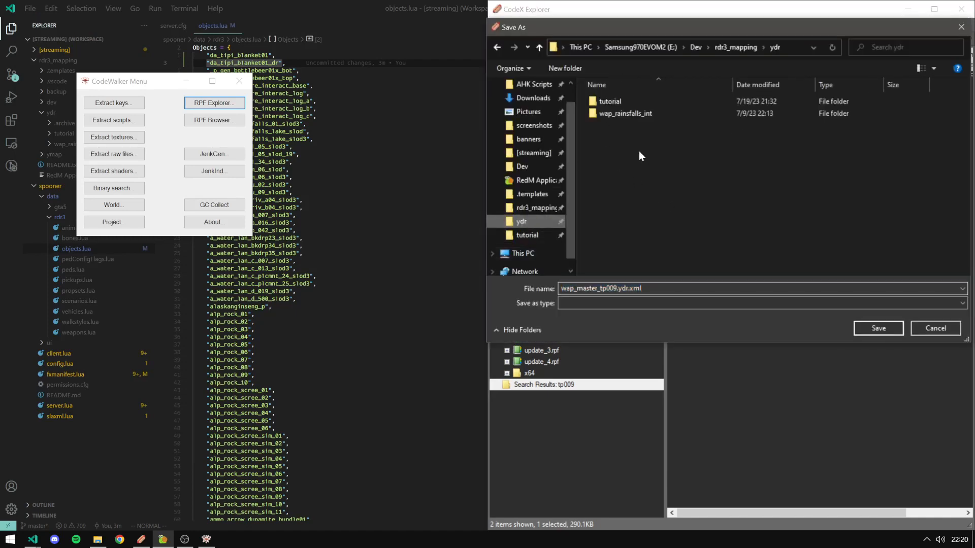
key(ctrl+shift+n)
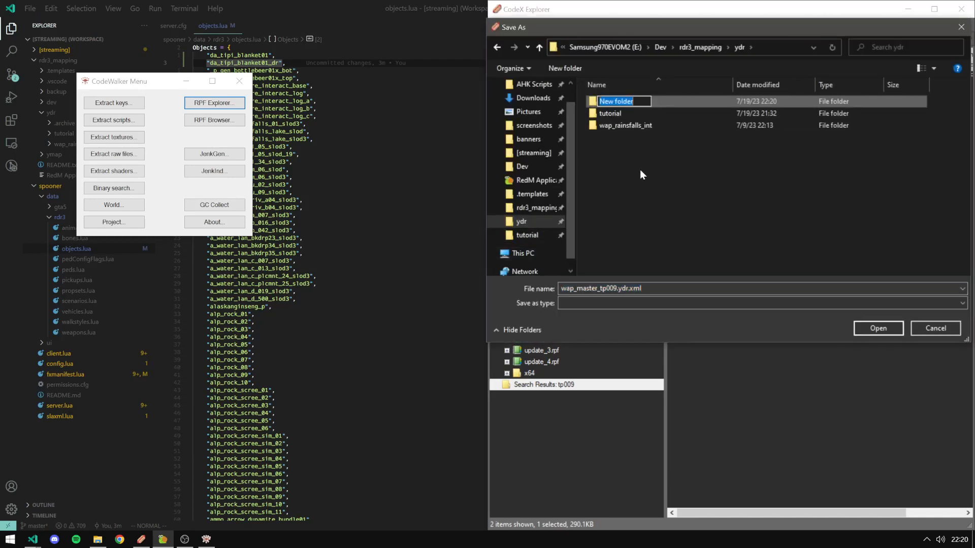
text(wap_)
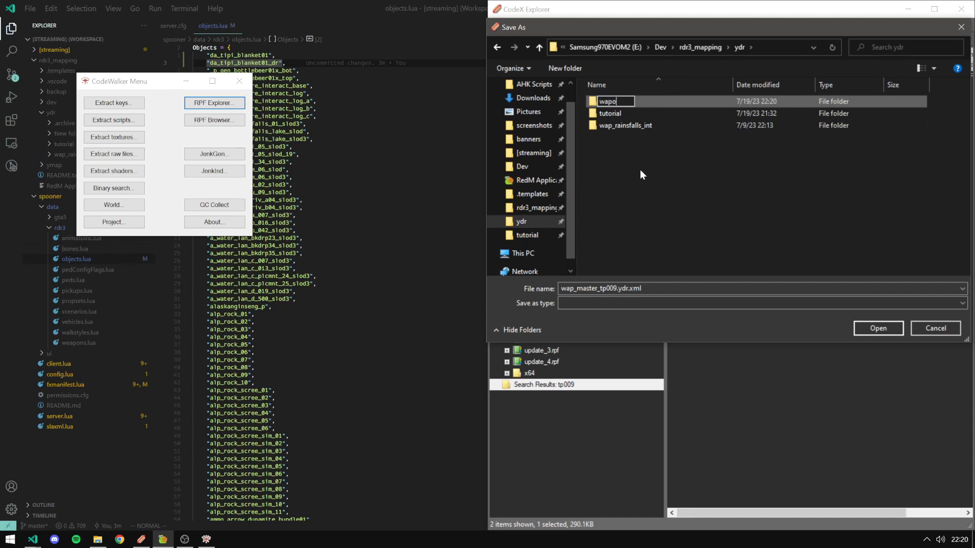
text(master_tp009)
key(Return)
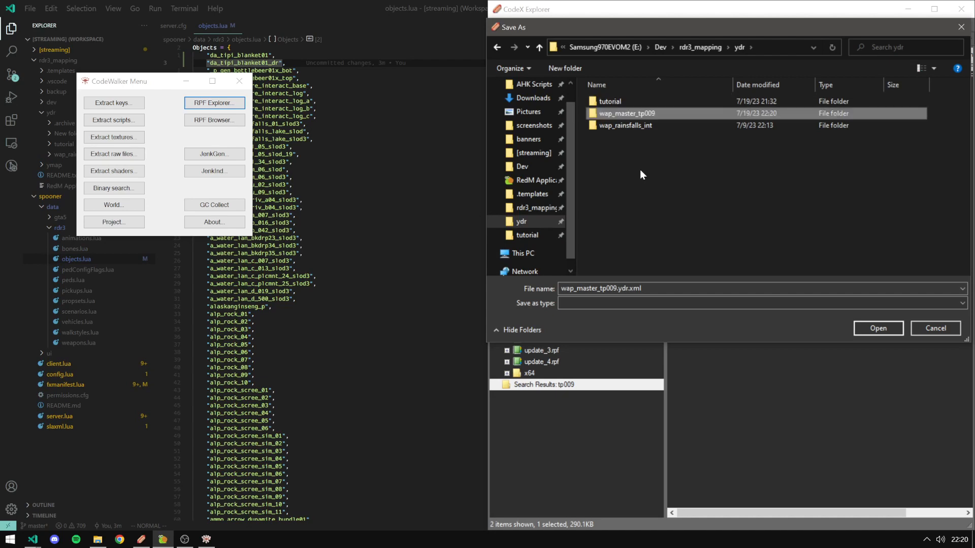
key(Return)
click(881, 329)
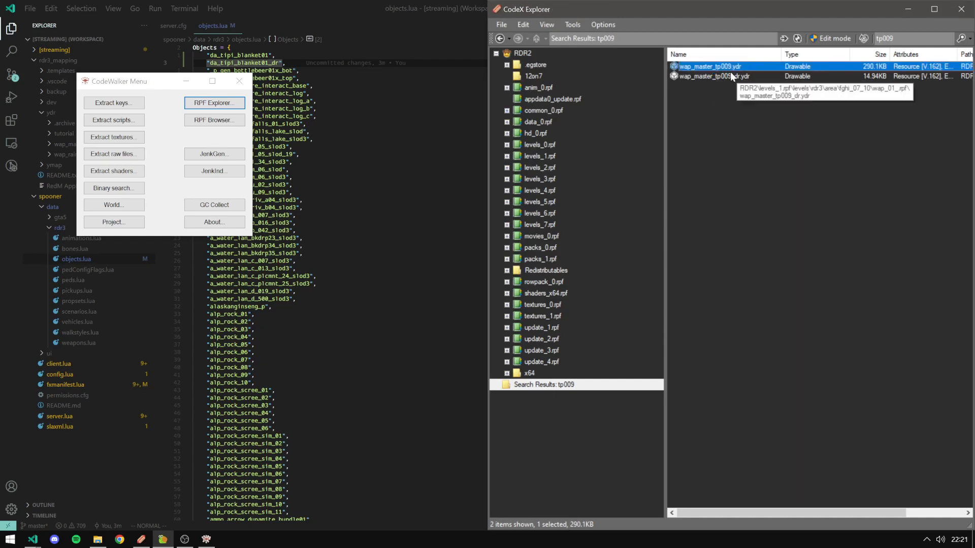
Export wap_master_tp009_dr.ydr as XML into the same wap_master_tp009 folder.
click(698, 76)
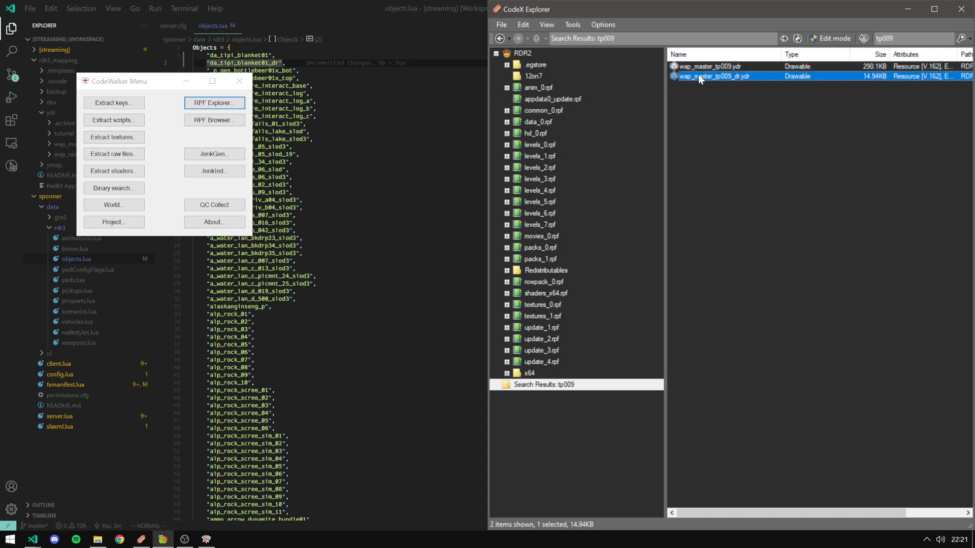
right_click(710, 75)
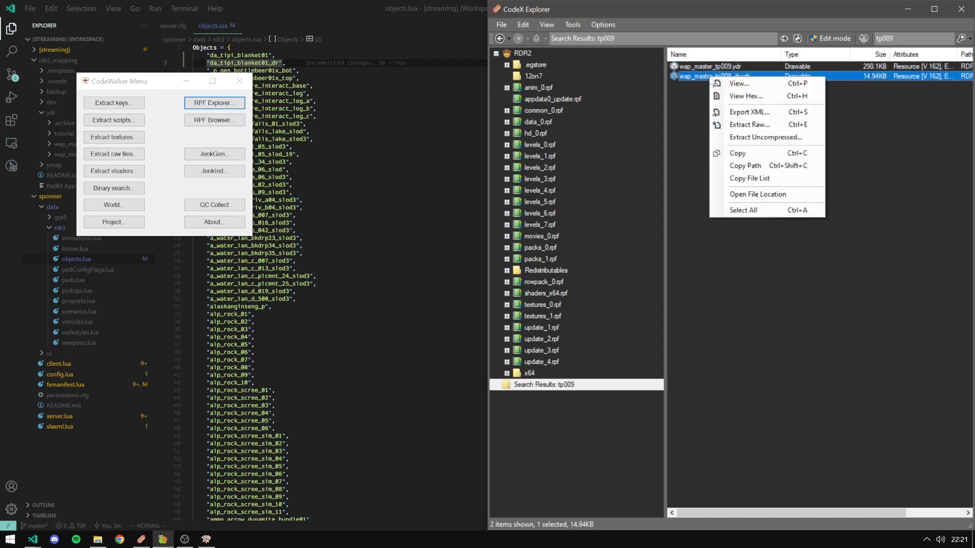
click(744, 115)
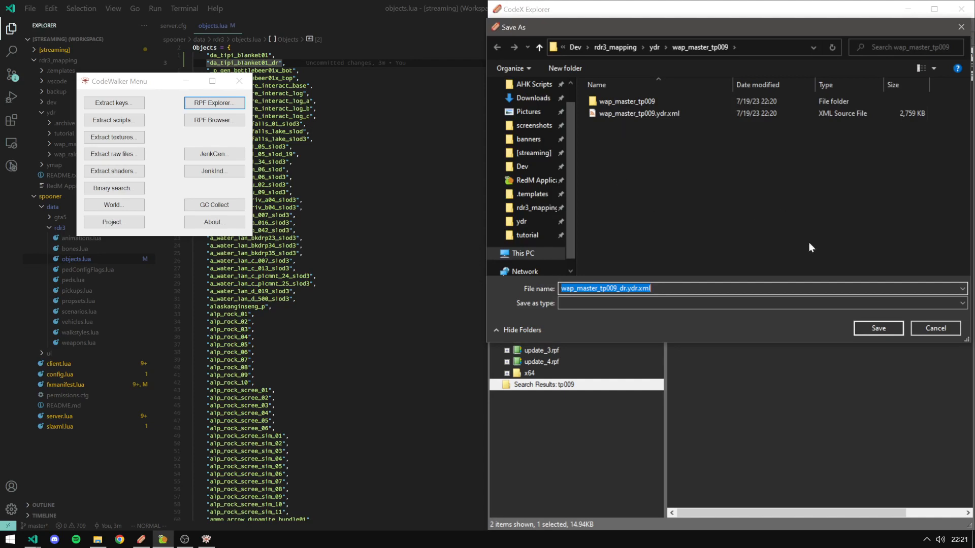
click(867, 327)
click(705, 164)
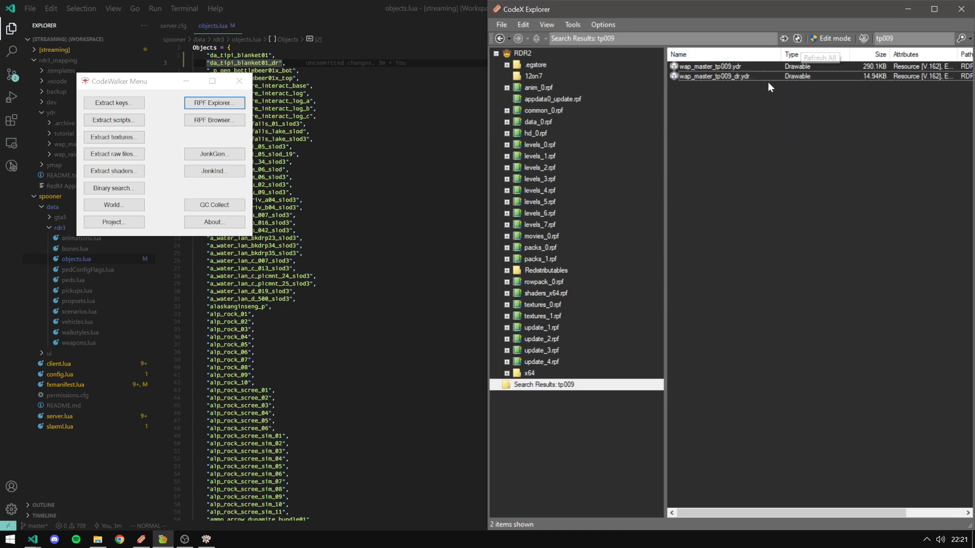
Reopen the wap_master_tp009.ydr preview to check which viewer tools it offers, and close it.
double_click(711, 66)
mouse_move(261, 54)
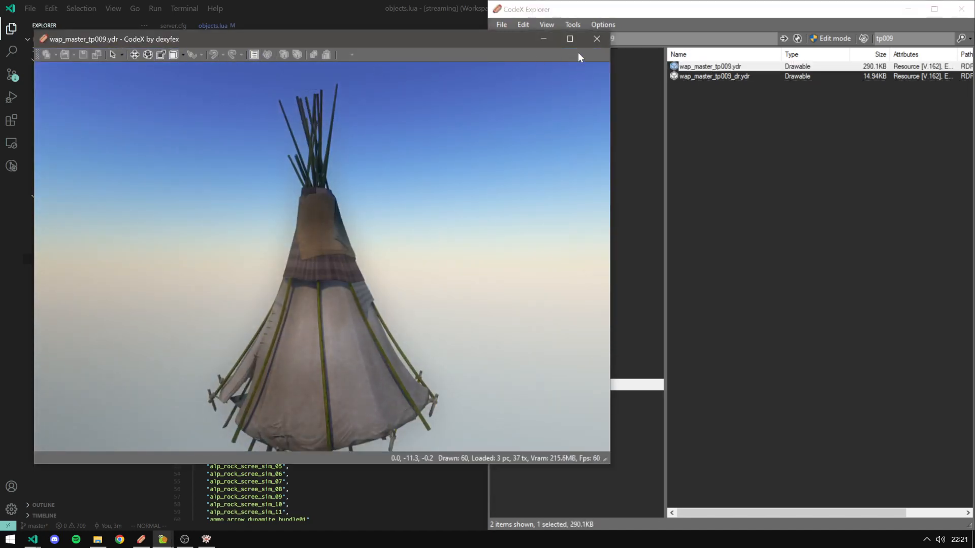
click(597, 39)
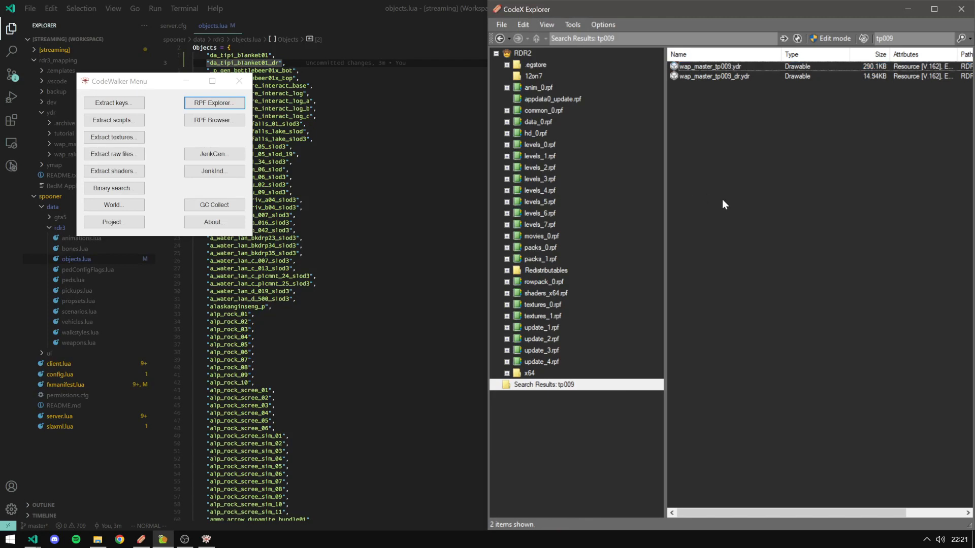
Bring up the other CodeX Explorer window and search it for tp009.
click(141, 540)
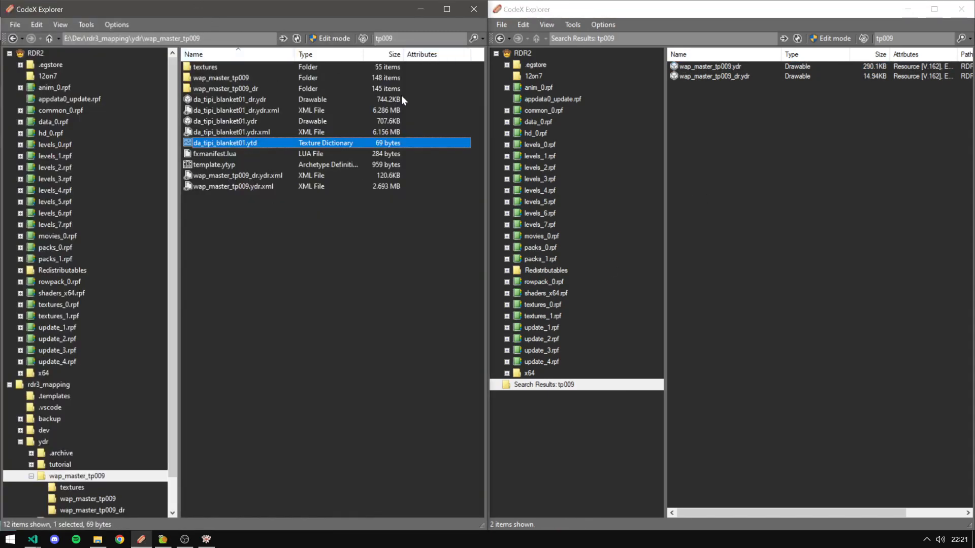
double_click(393, 38)
text(t)
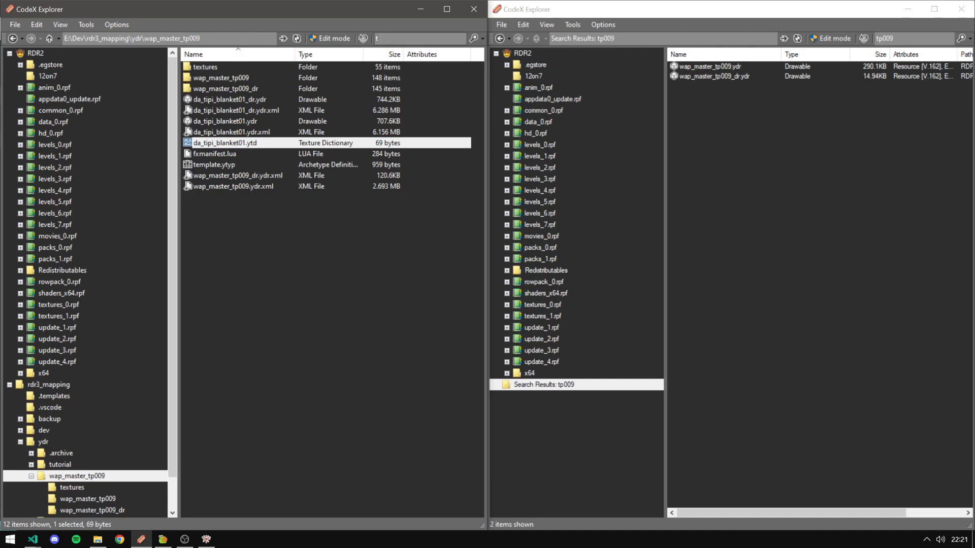
text(p009)
key(Return)
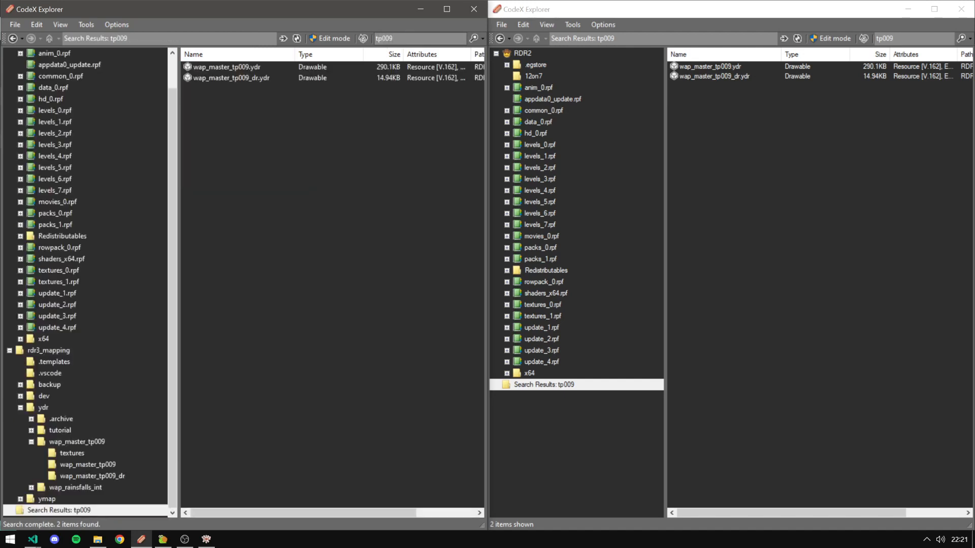
Save the wap_master_tp009_pal texture of wap_master_tp009.ydr from the Texture Editor as a DDS file in the wap_master_tp009 subfolder, and close the model.
double_click(226, 68)
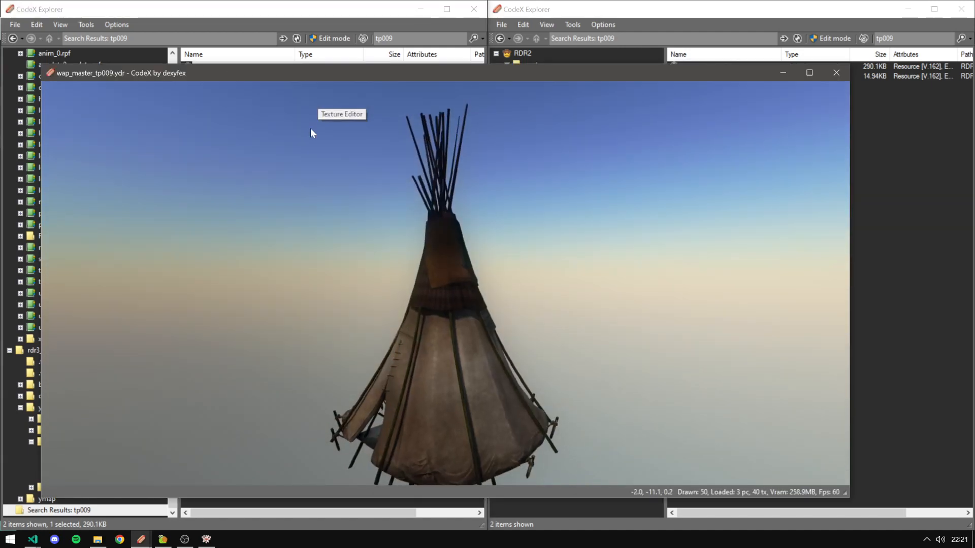
click(312, 88)
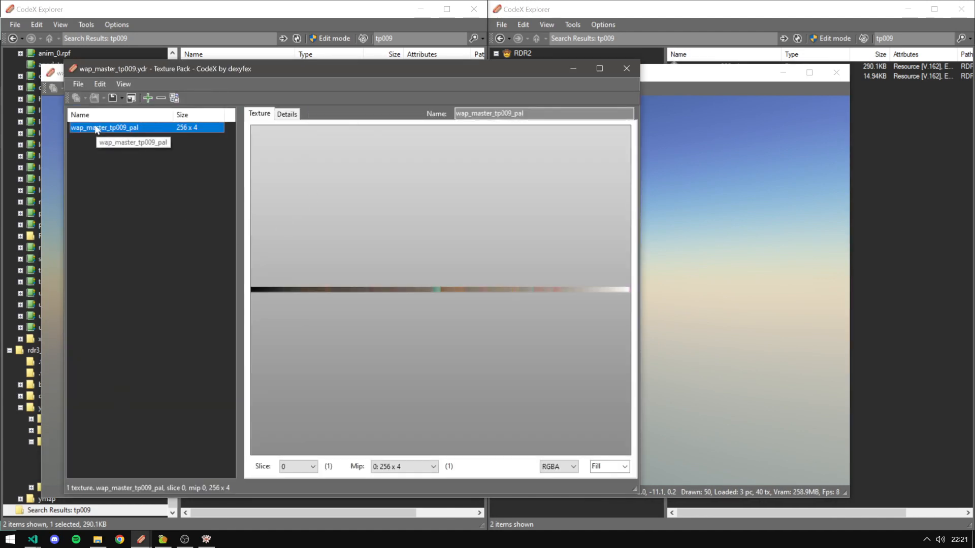
click(78, 84)
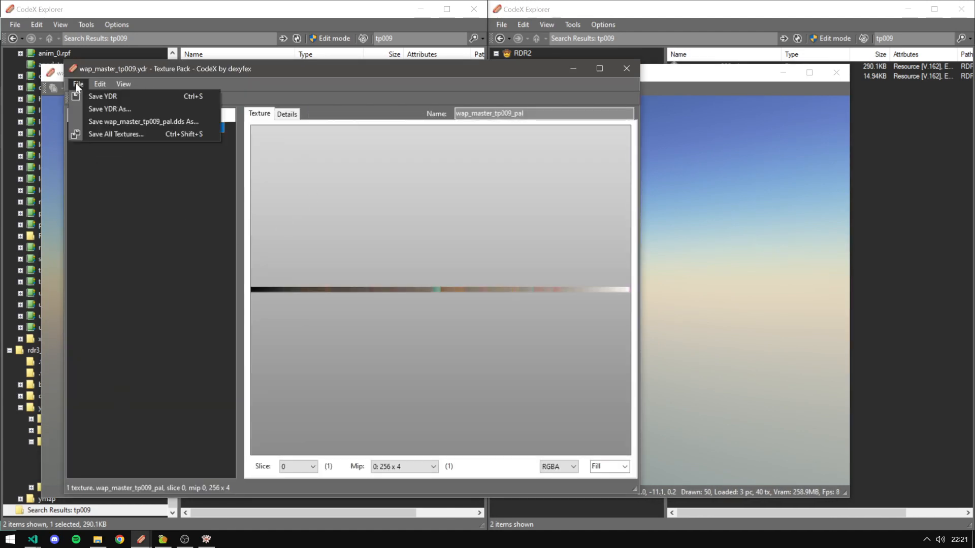
click(99, 118)
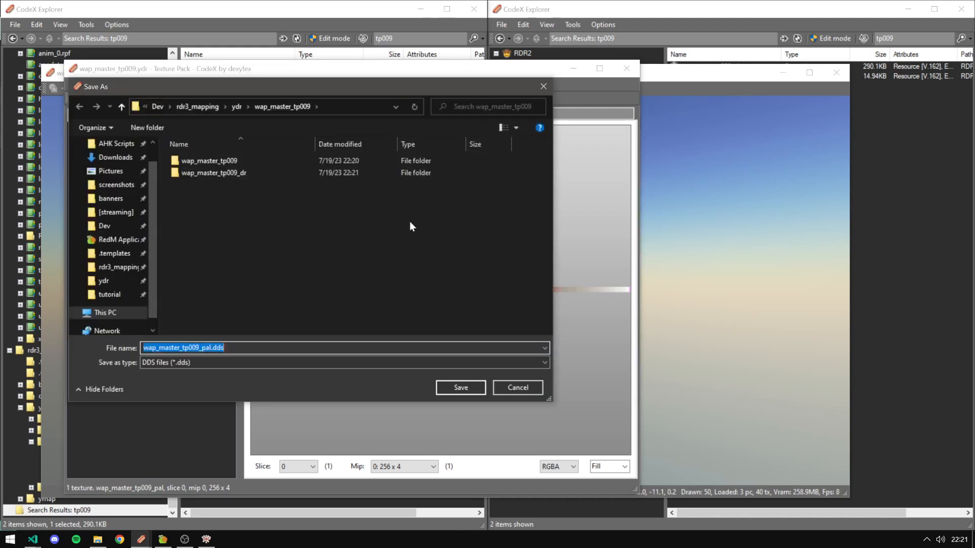
click(216, 161)
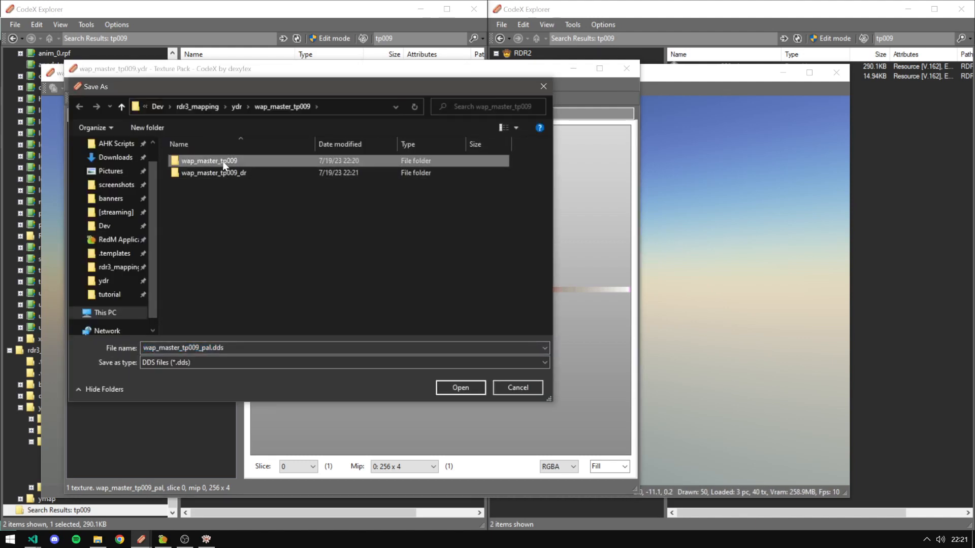
click(459, 386)
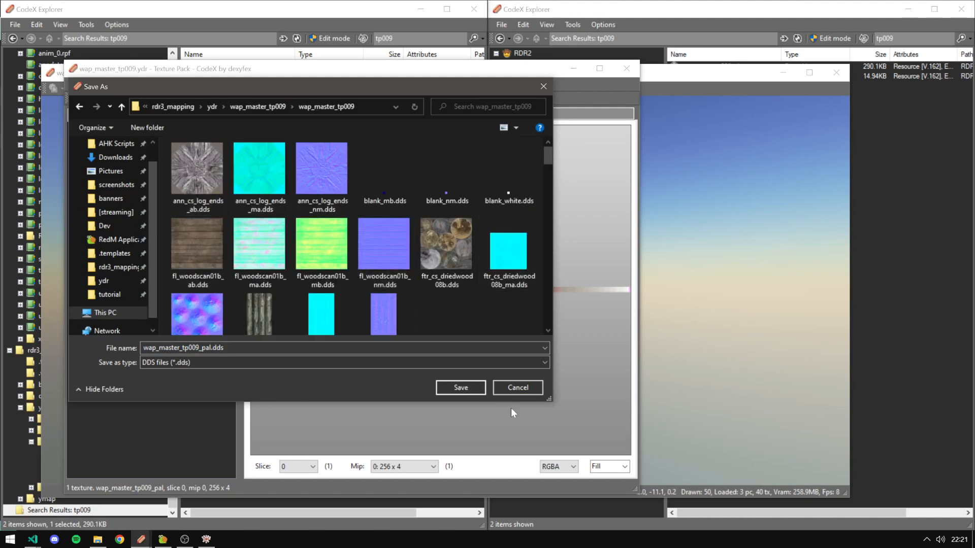
click(470, 389)
click(160, 188)
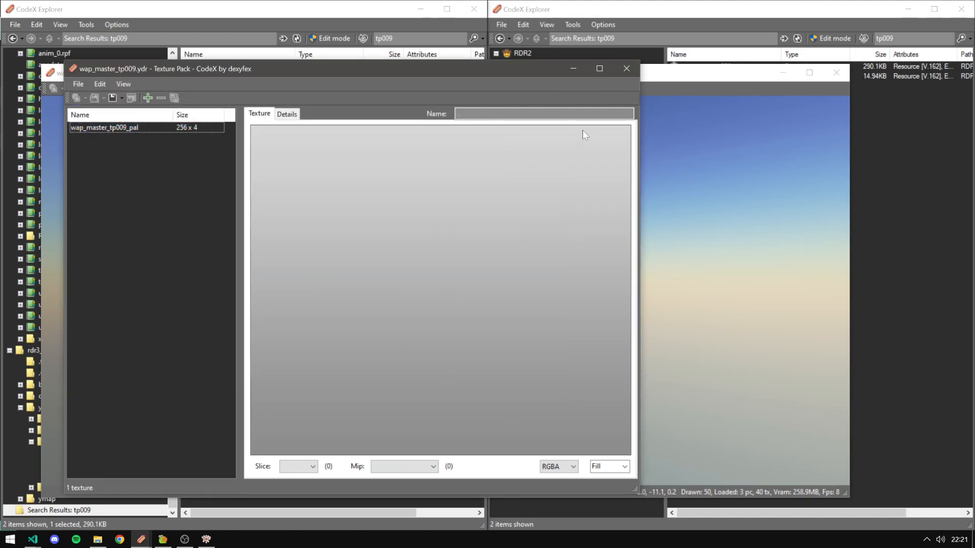
click(625, 69)
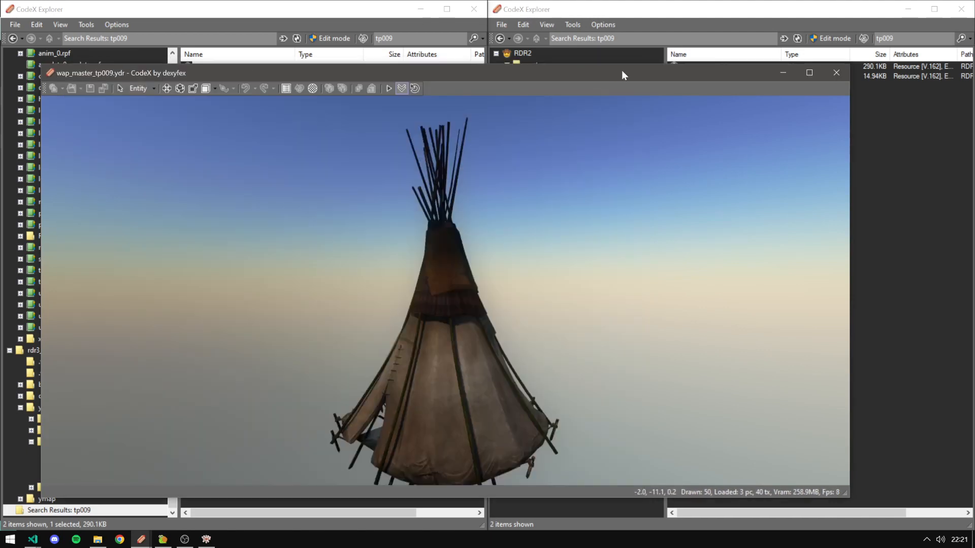
click(836, 73)
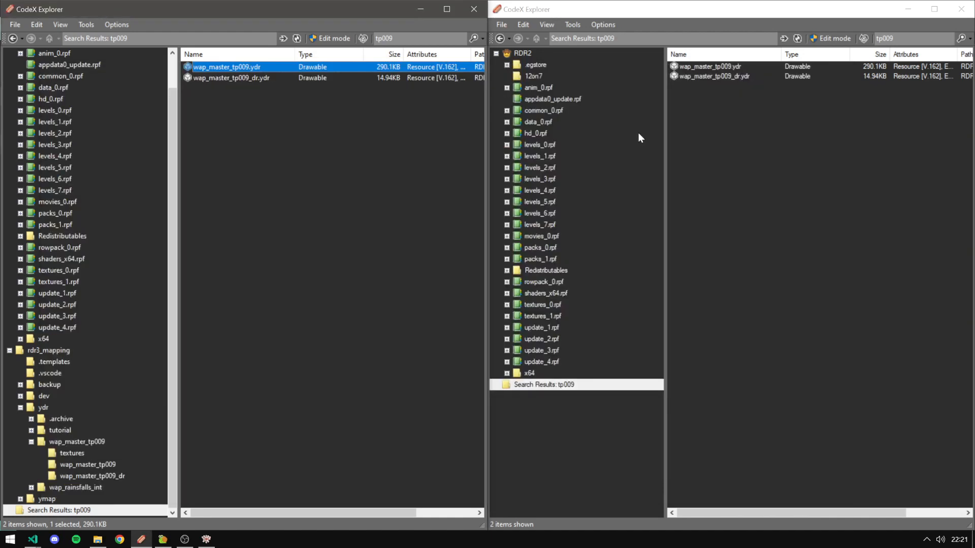
Save the wap_master_tp009_dr_pal texture of wap_master_tp009_dr.ydr as a DDS file in the wap_master_tp009 subfolder.
double_click(249, 76)
click(313, 89)
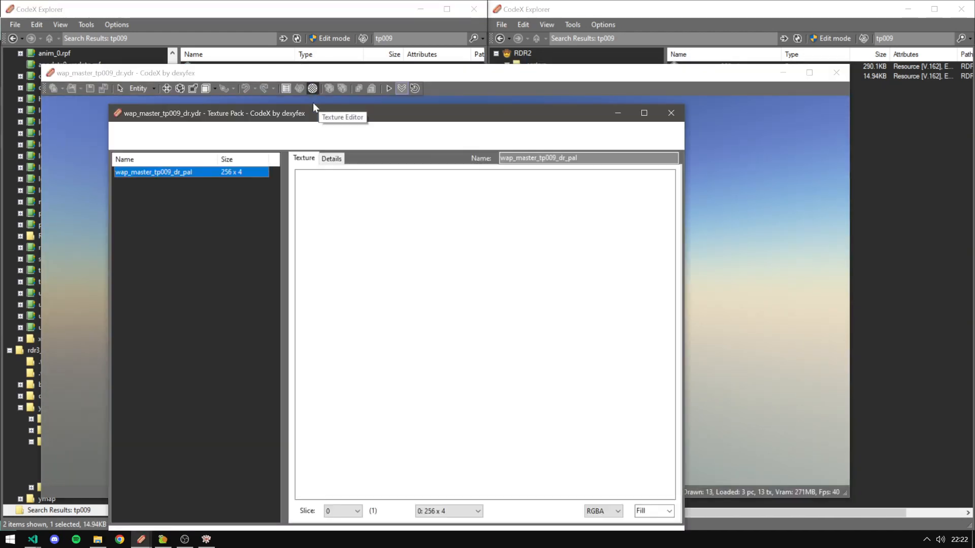
click(124, 128)
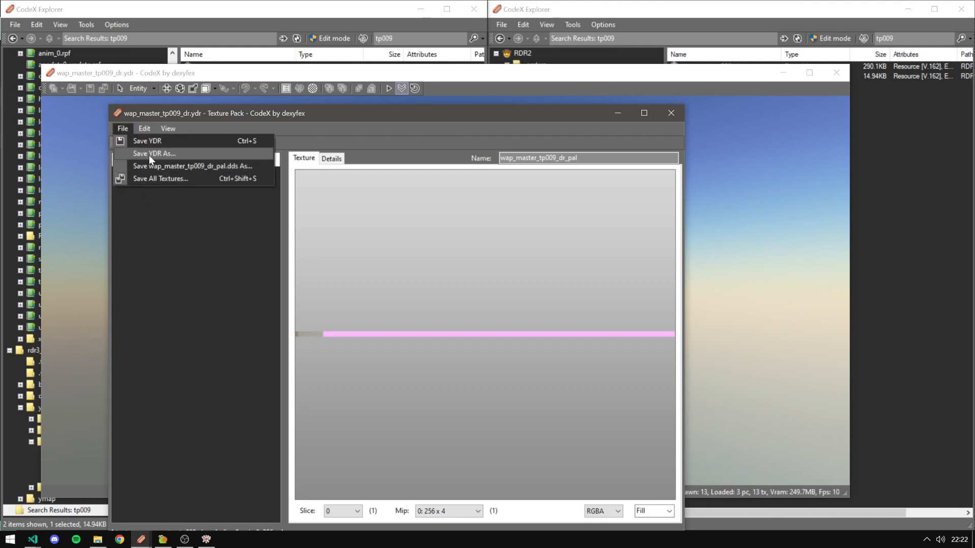
click(148, 164)
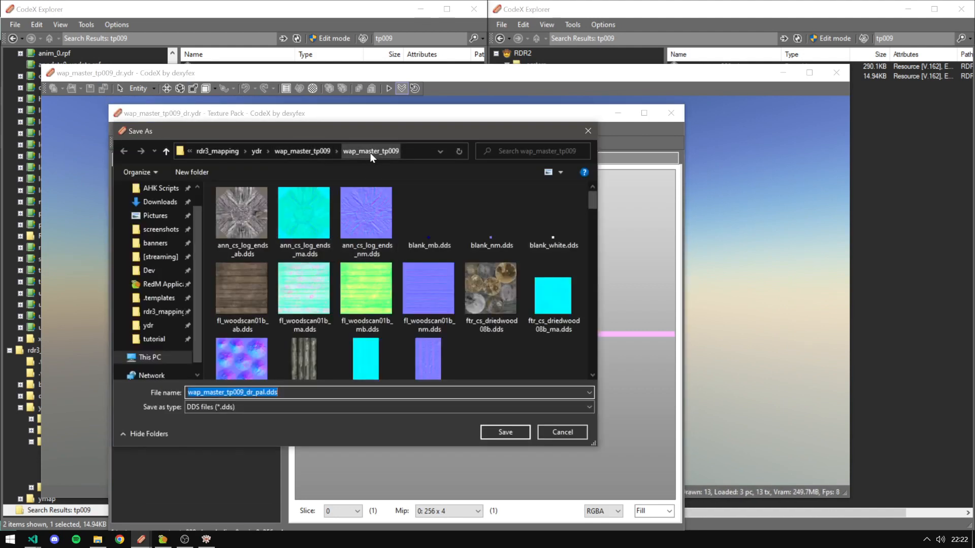
click(507, 435)
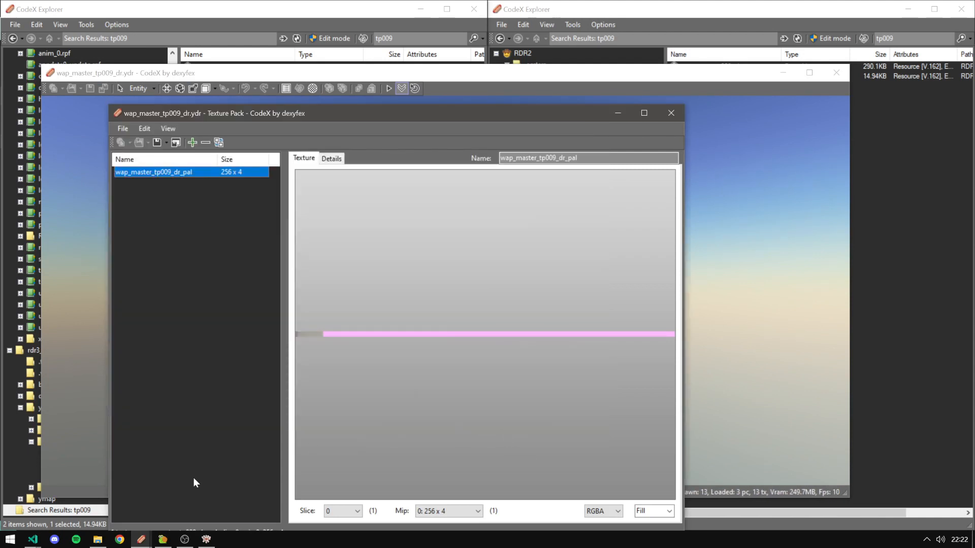
Switch to File Explorer and permanently delete the wap_master_tp009_dr subfolder from the ydr\wap_master_tp009 folder.
click(98, 539)
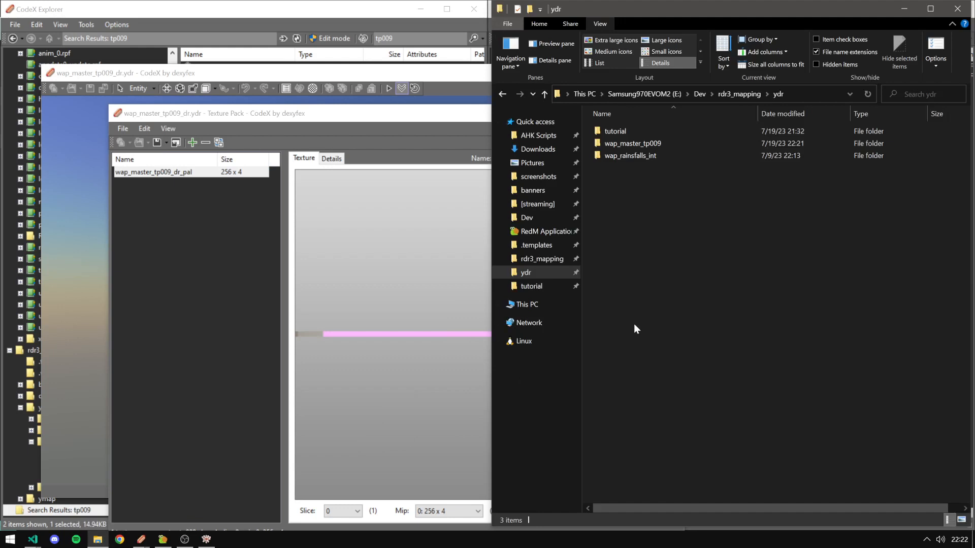
double_click(629, 143)
click(746, 144)
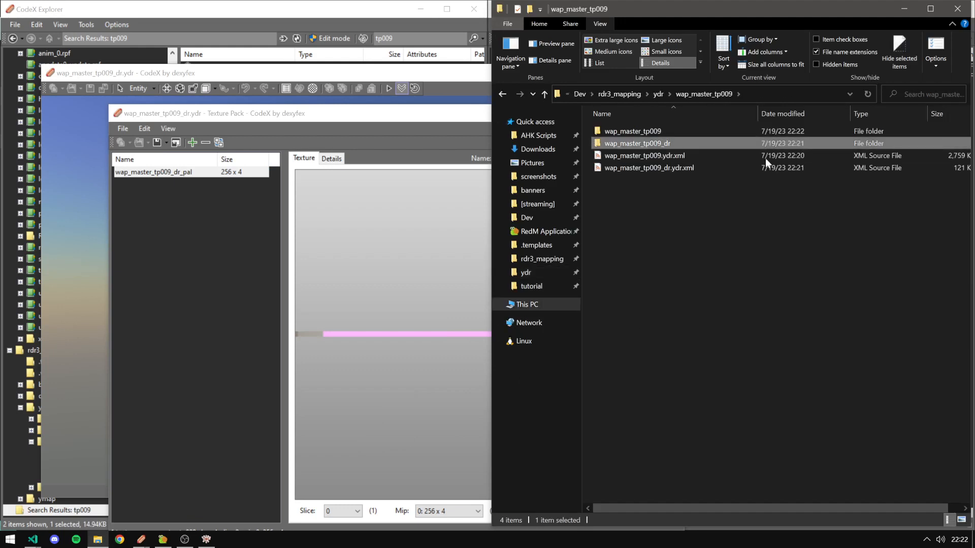
key(shift+Delete)
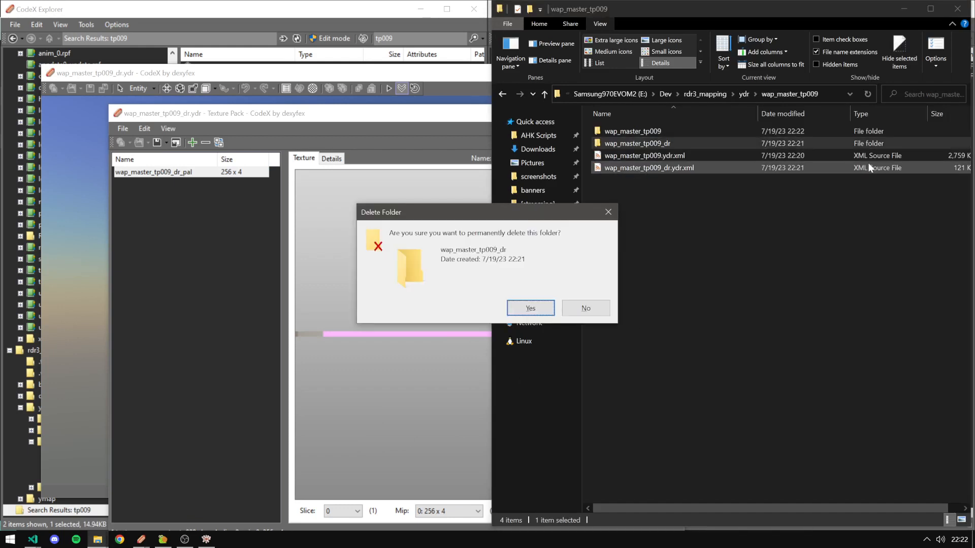
key(Return)
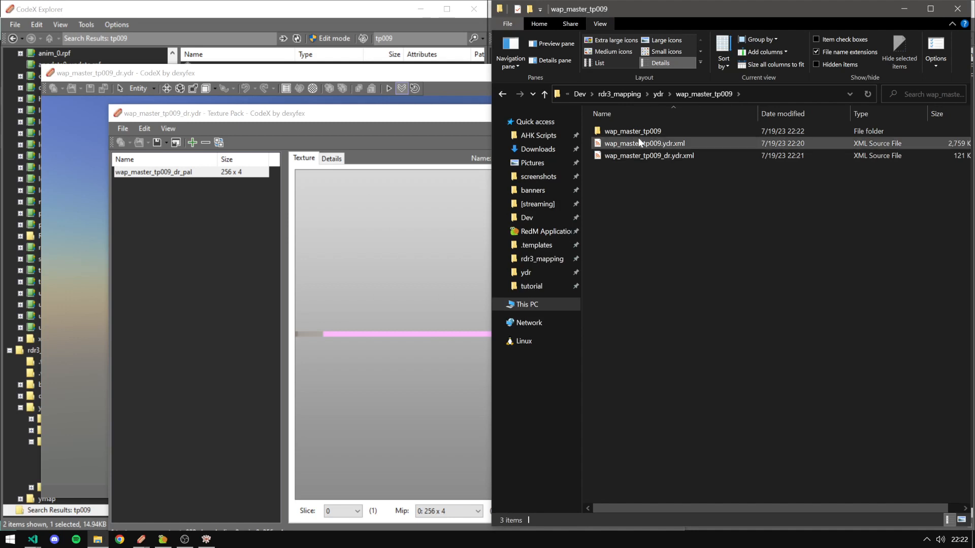
Close the Texture Editor and the model preview of wap_master_tp009_dr.ydr.
click(459, 126)
click(671, 114)
click(422, 86)
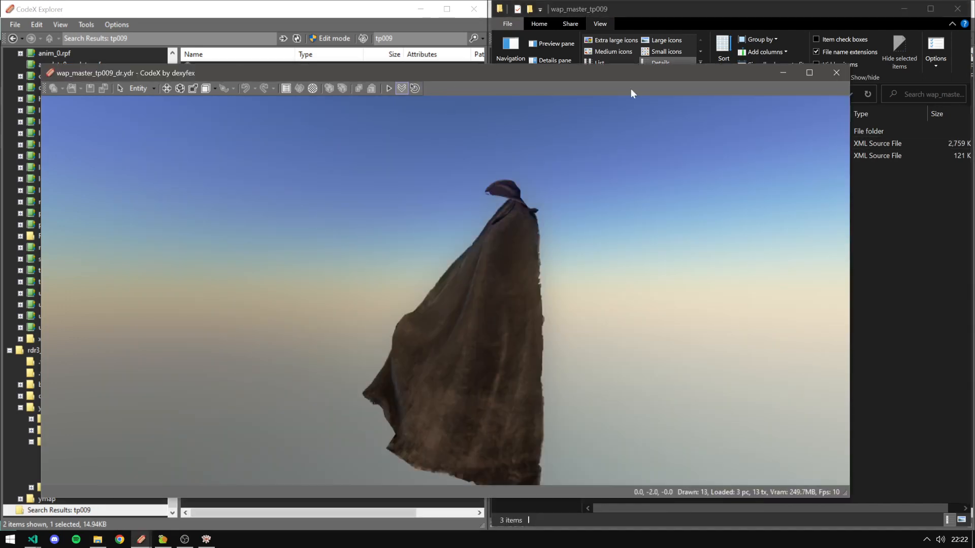
click(835, 75)
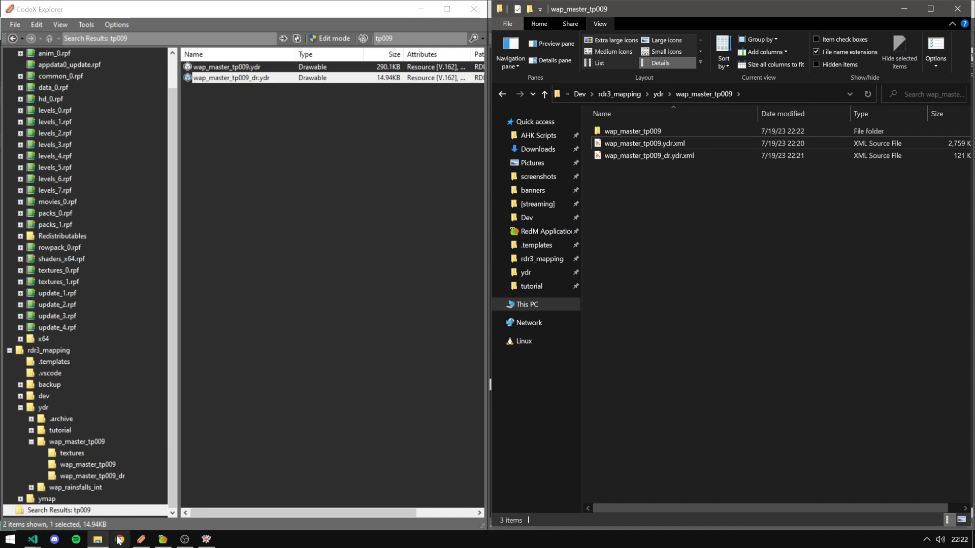
Launch Blender 3.4 and start a new General file.
key(super)
text(ble)
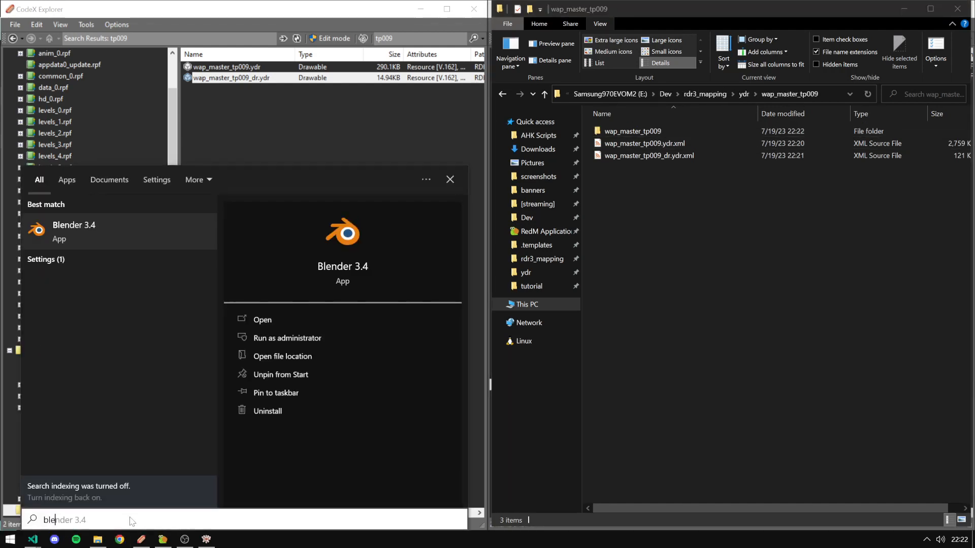
key(Return)
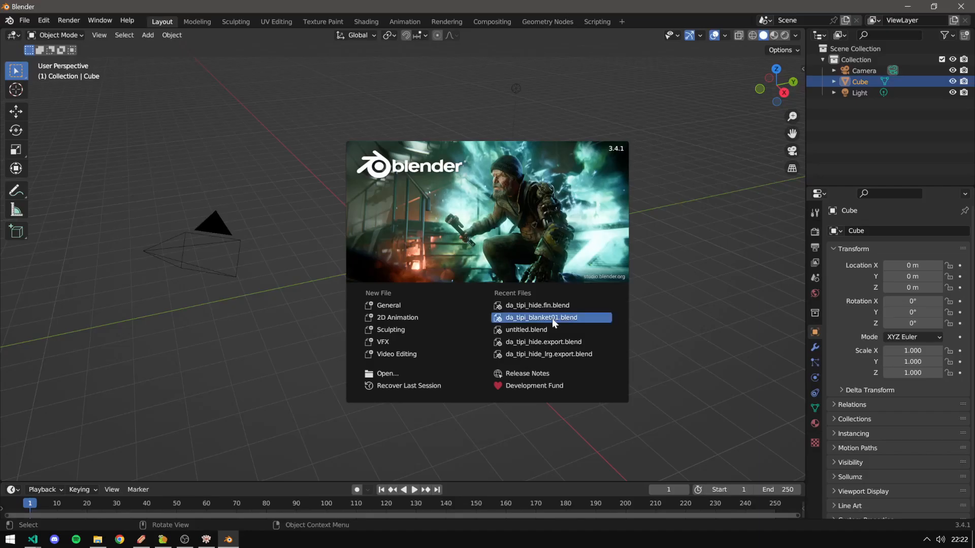
click(401, 305)
Delete the default camera, cube and light from the scene.
key(a)
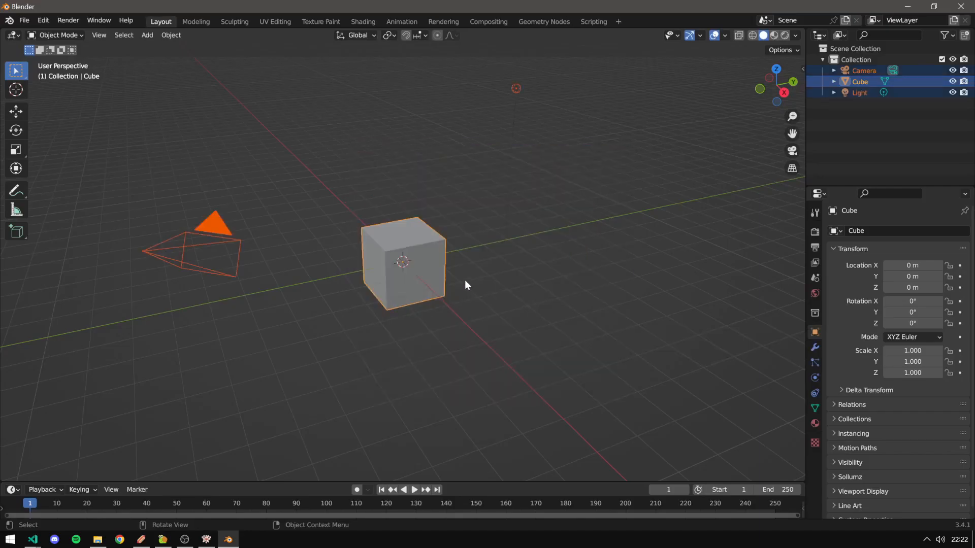
key(x)
click(444, 281)
Import wap_master_tp009.ydr.xml and wap_master_tp009_dr.ydr.xml together as Codewalker XML from the rdr3_mapping\ydr\wap_master_tp009 folder.
click(24, 20)
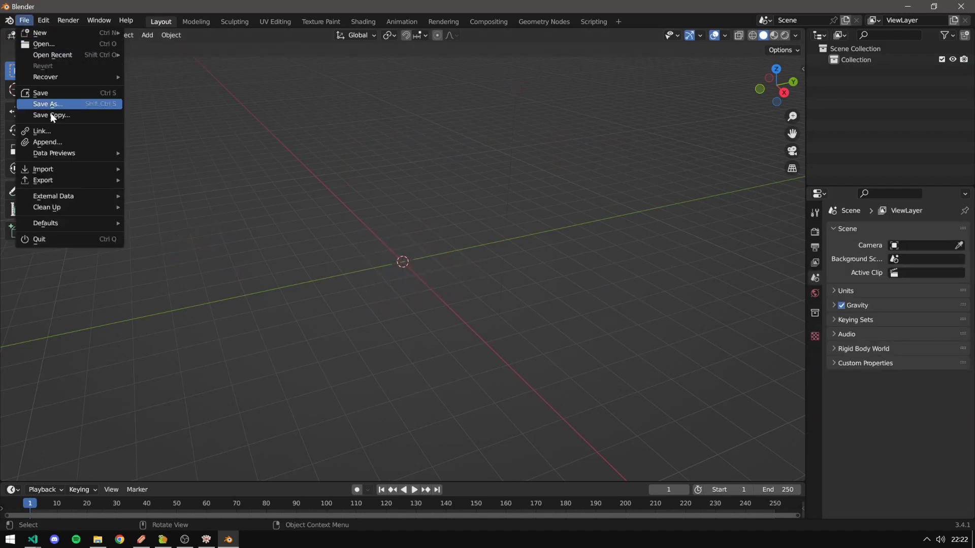
mouse_move(66, 172)
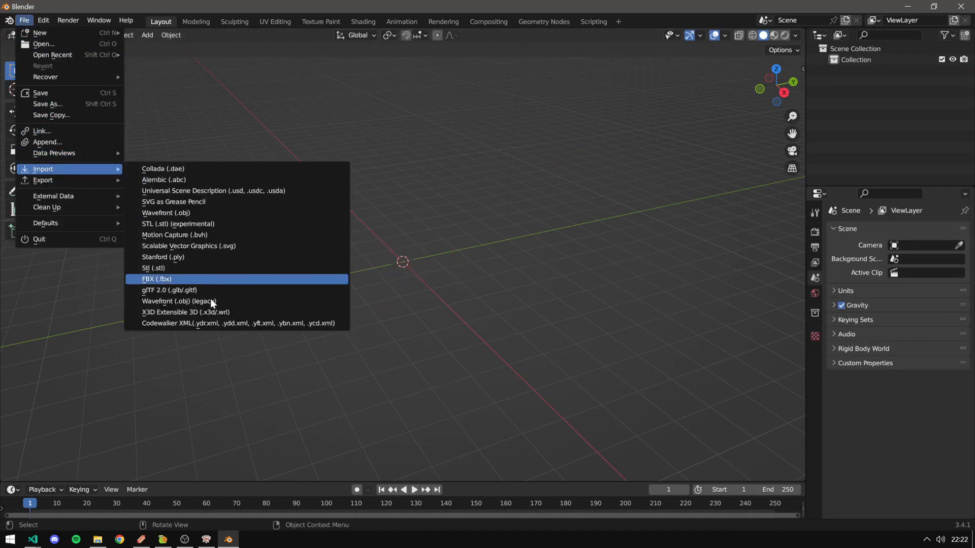
click(197, 325)
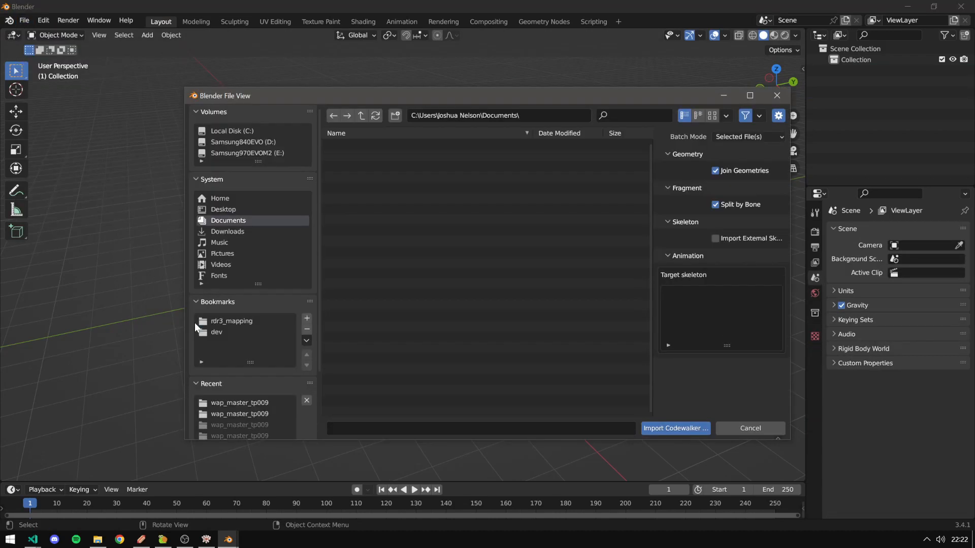
click(224, 322)
double_click(350, 197)
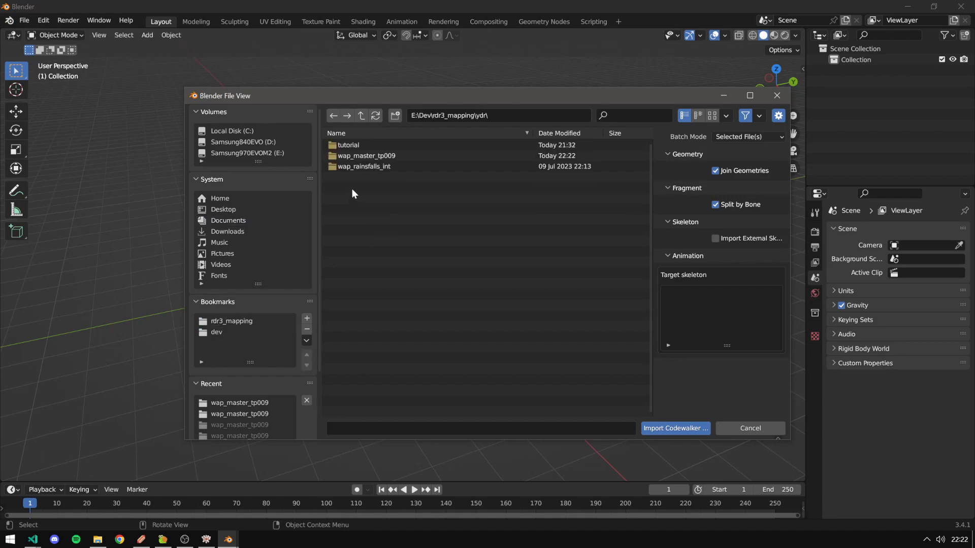
double_click(355, 156)
click(393, 157)
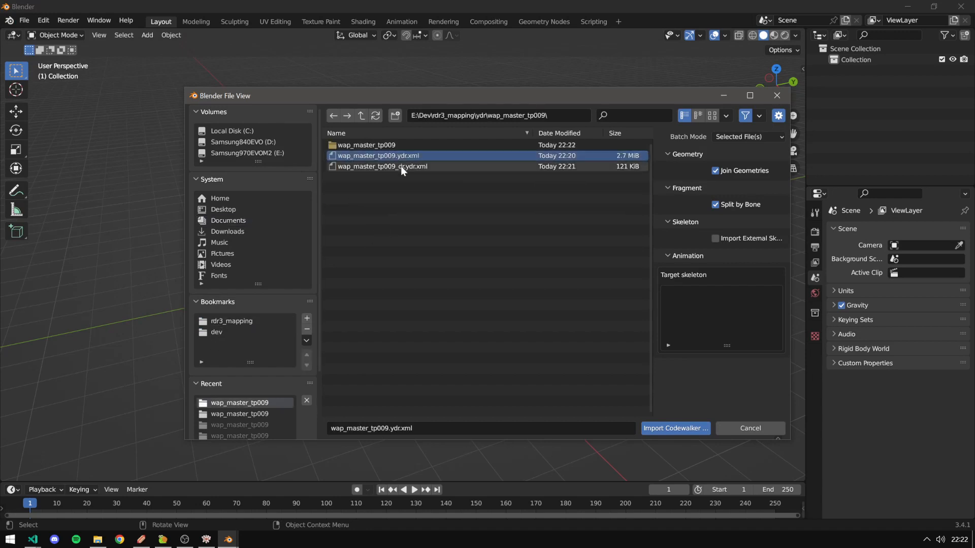
shift+click(402, 168)
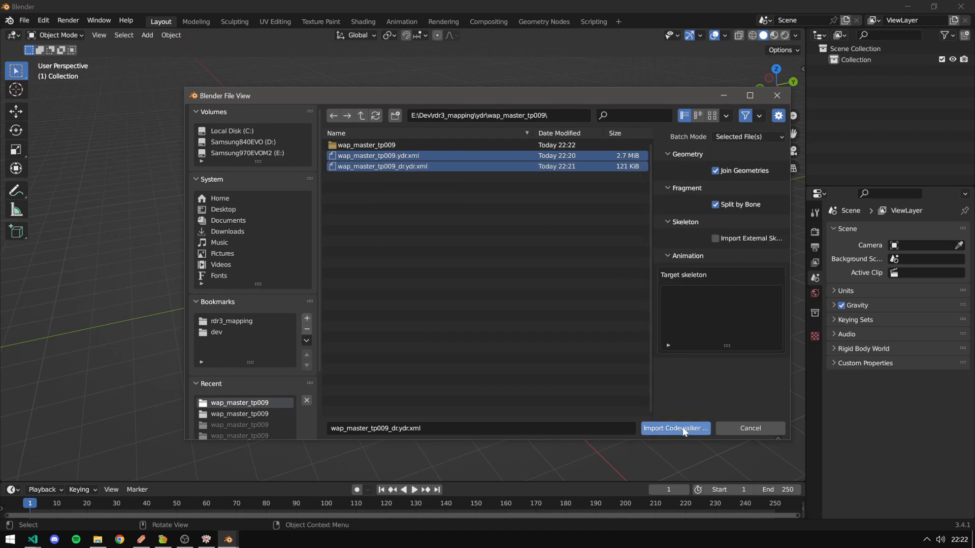
click(684, 430)
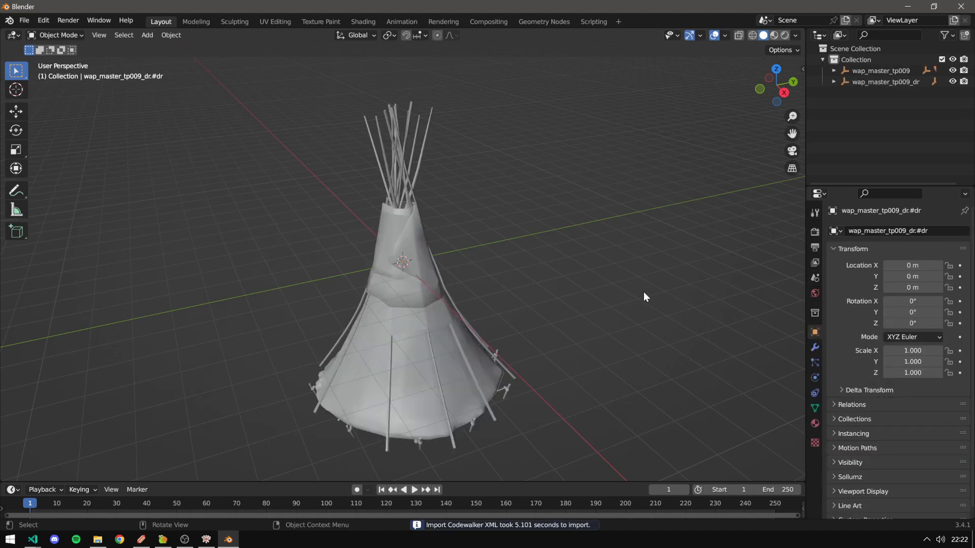
Move the main tipi mesh straight up along Z by about 4.73 m with the Move tool.
middle_drag(600, 300, 442, 314)
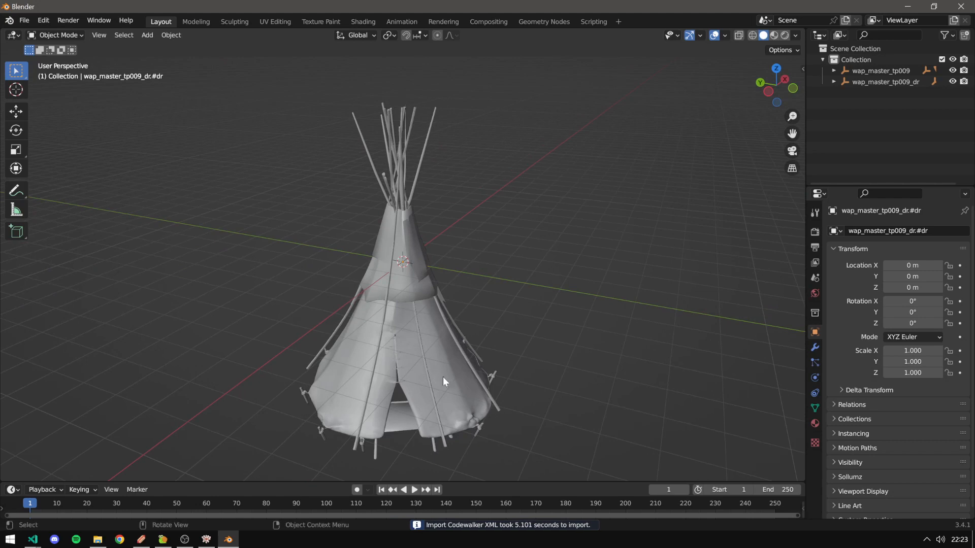
middle_drag(443, 376, 521, 404)
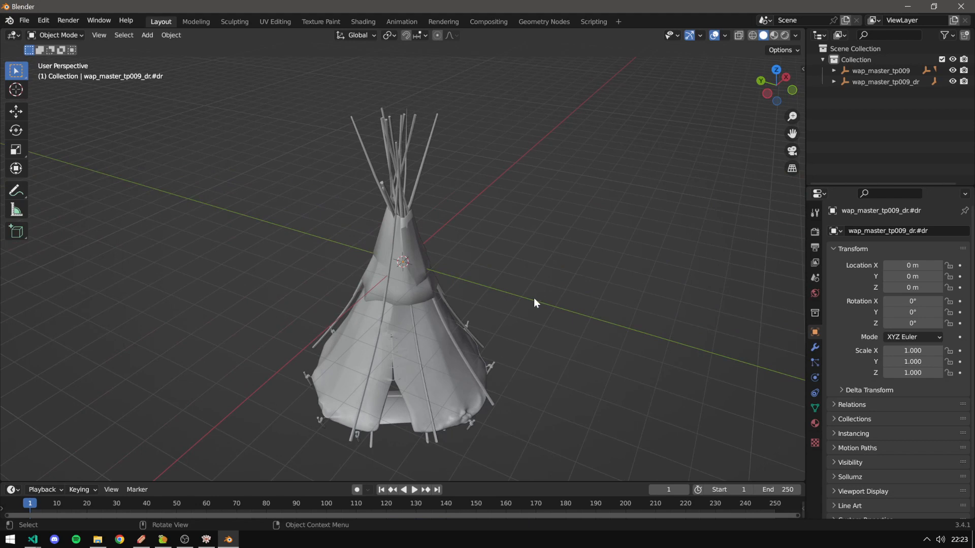
middle_drag(522, 349, 537, 314)
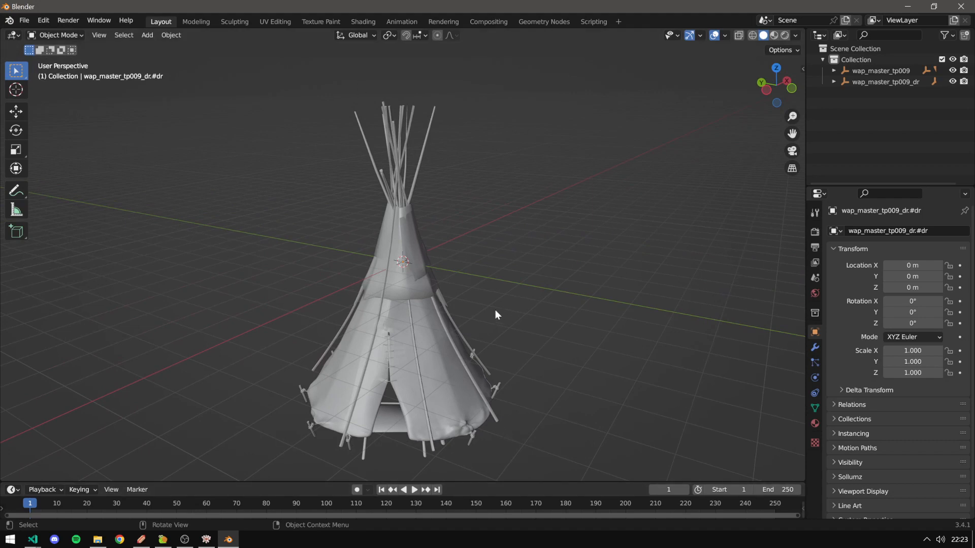
middle_drag(540, 361, 372, 422)
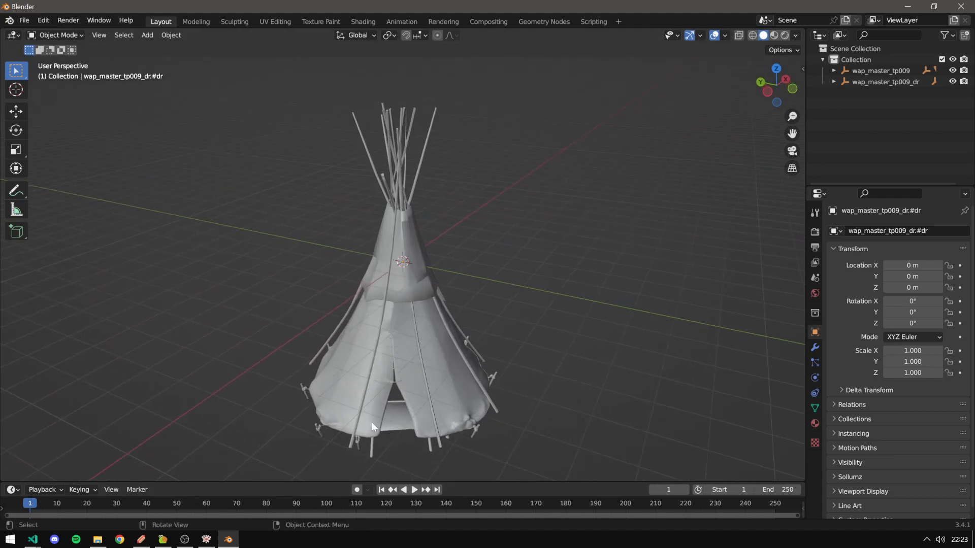
middle_drag(500, 424, 500, 396)
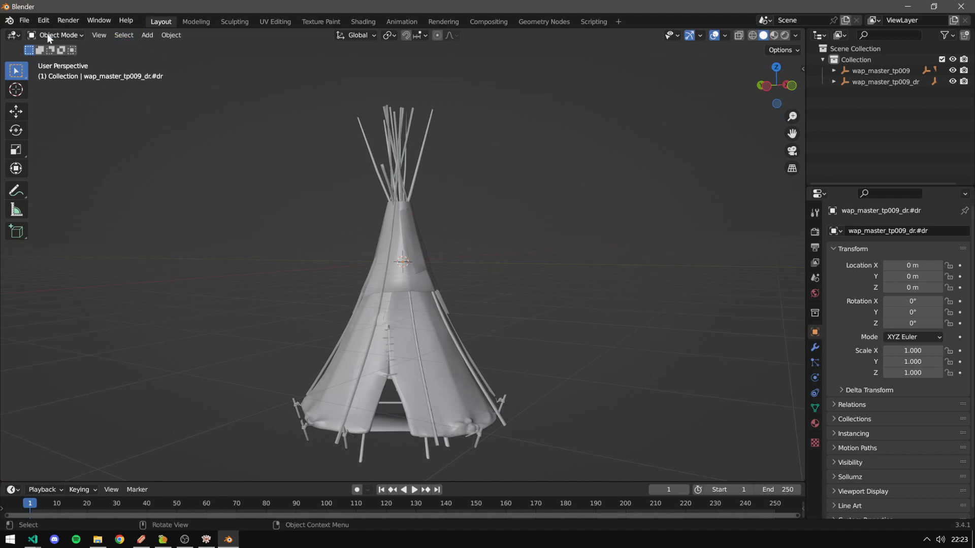
click(411, 316)
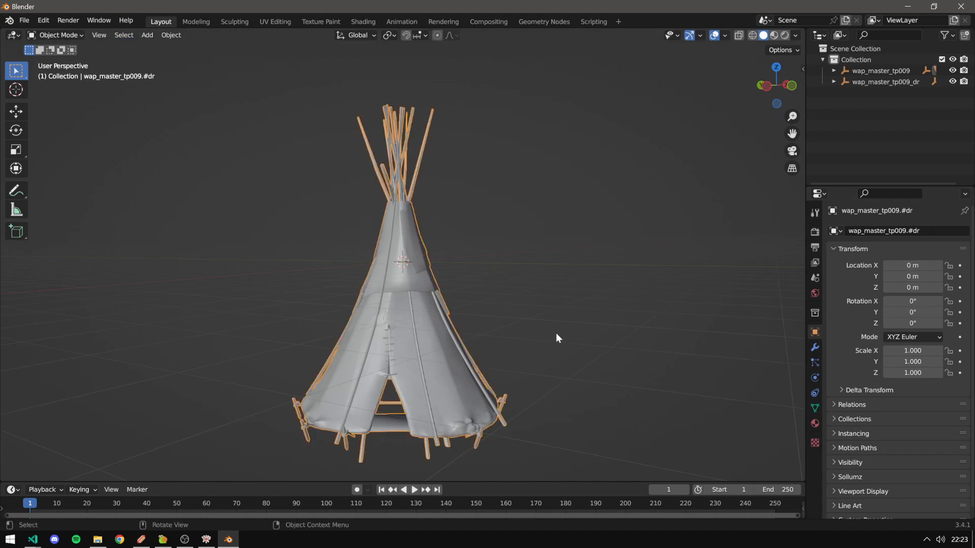
key(shift+space)
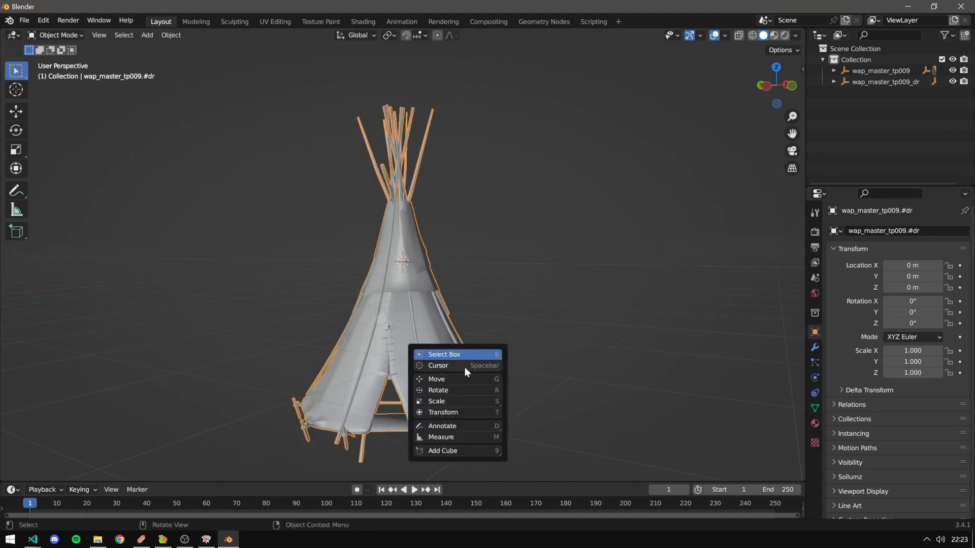
click(457, 379)
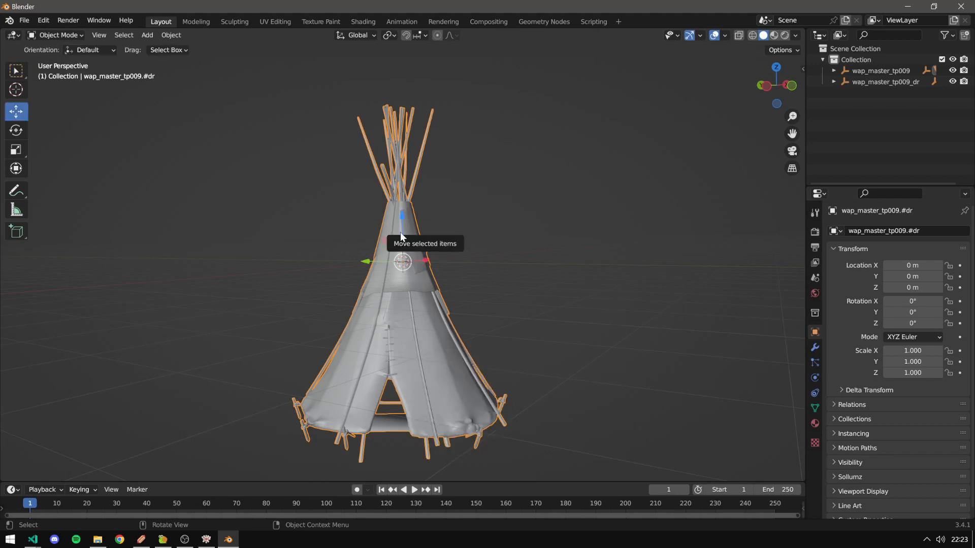
drag(400, 233, 391, 81)
Select the door flap mesh under Drawable Model.001 of wap_master_tp009_dr and raise it about 0.82 m along Z.
middle_drag(530, 288, 545, 322)
click(834, 81)
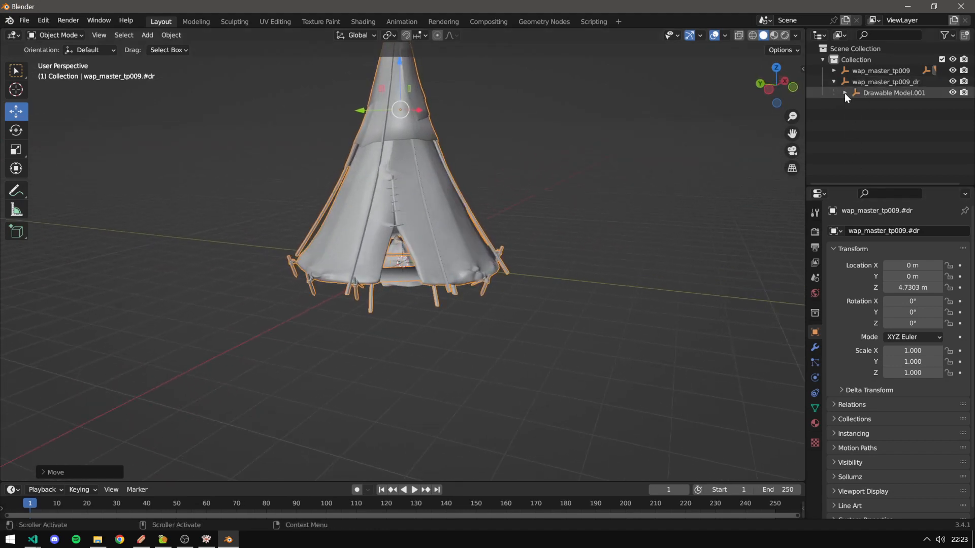
click(845, 92)
click(878, 104)
middle_drag(619, 190, 583, 325)
middle_drag(413, 240, 642, 251)
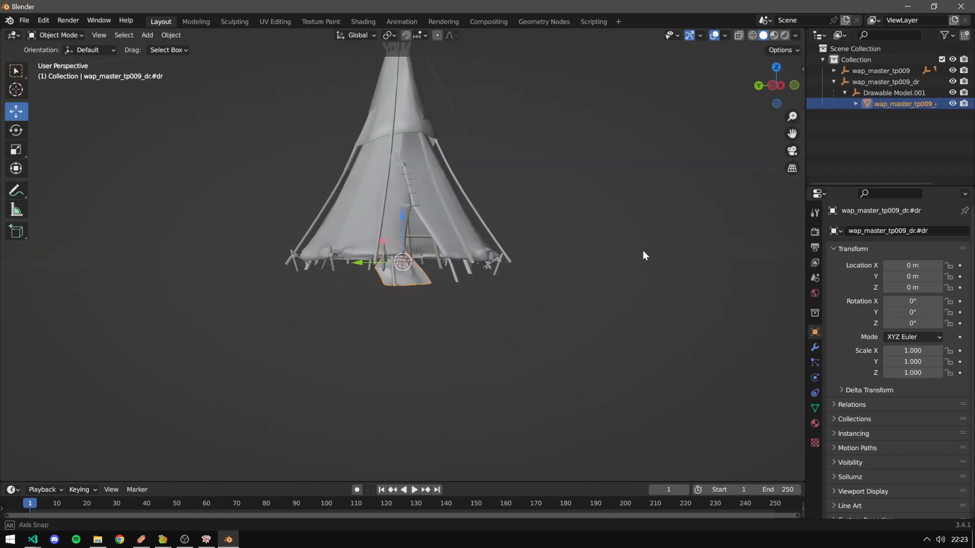
drag(402, 222, 401, 196)
Move the door flap horizontally onto the tipi's doorway, at about X -2.53 m and Y -1.19 m, and deselect it.
middle_drag(401, 194, 459, 327)
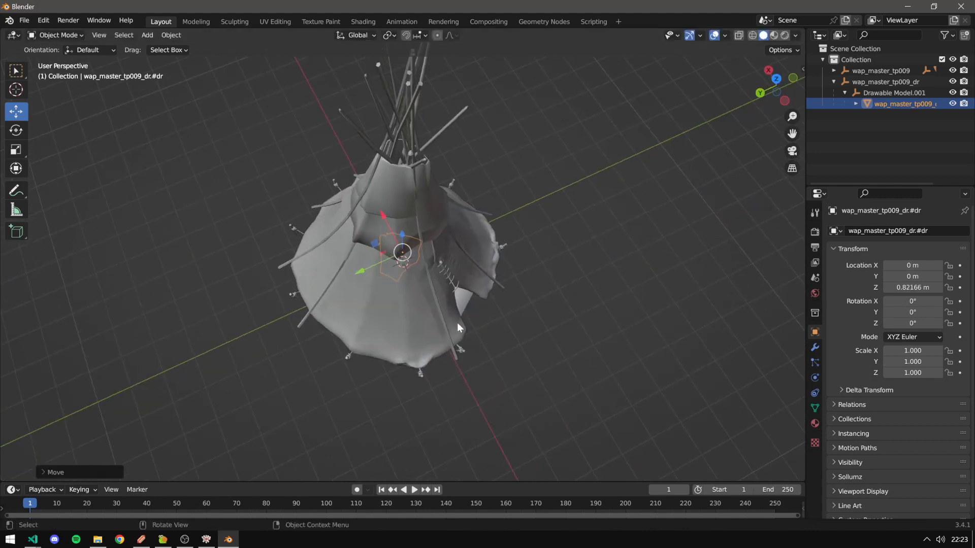
drag(374, 239, 439, 297)
middle_drag(439, 297, 435, 348)
scroll(436, 353, up, 4)
scroll(361, 391, down, 1)
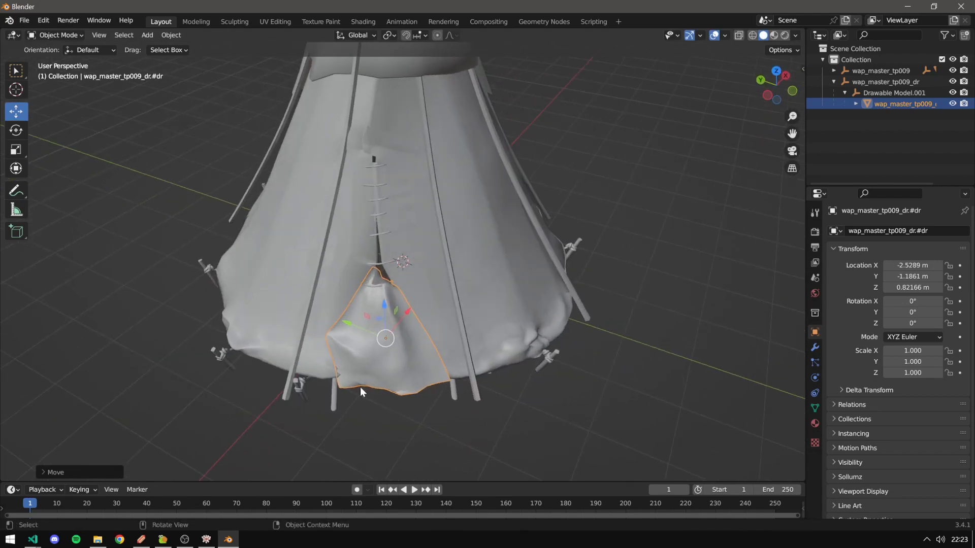
click(612, 380)
middle_drag(689, 371, 660, 374)
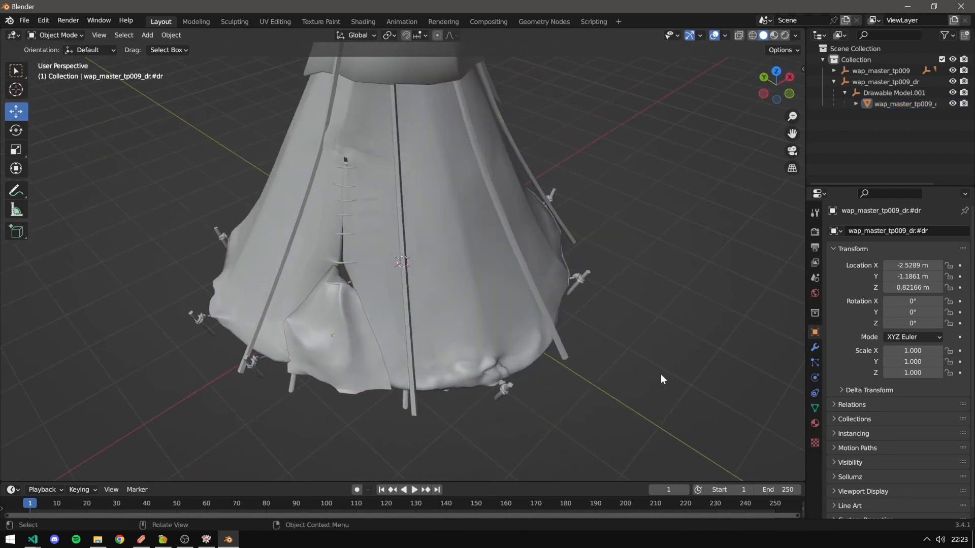
scroll(644, 347, down, 6)
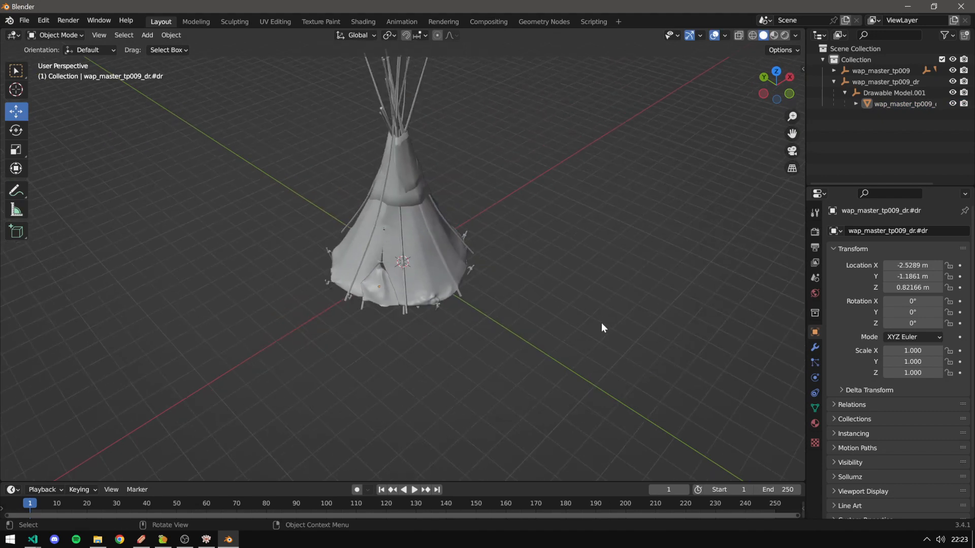
alt+middle_click(395, 214)
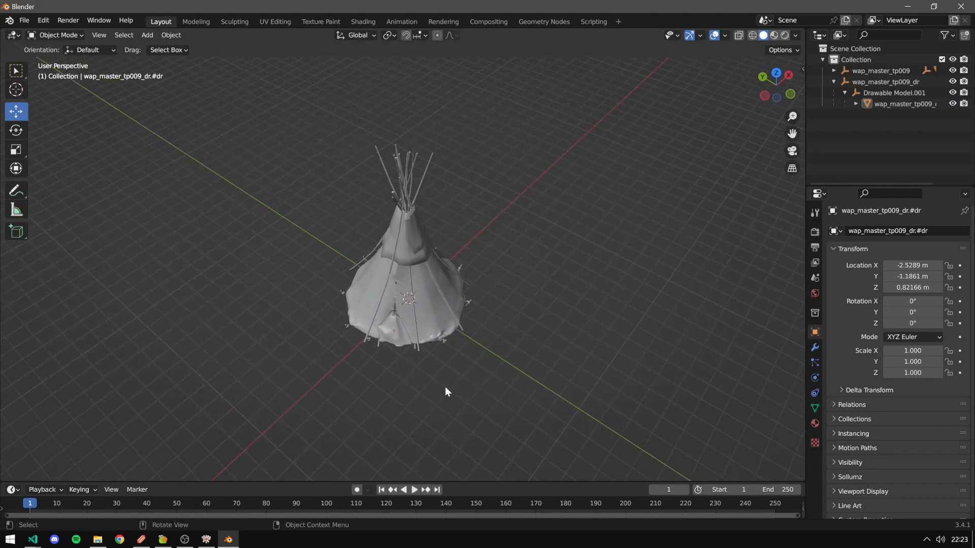
Select the whole tipi assembly including the door flap, apply all transforms to it, and deselect everything.
middle_drag(446, 392, 538, 339)
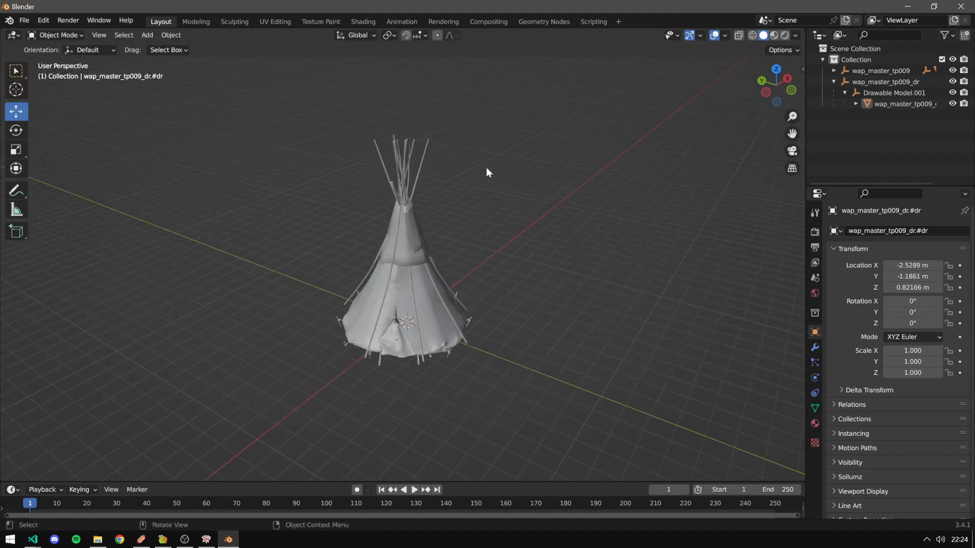
drag(282, 110, 550, 436)
middle_drag(605, 338, 523, 284)
click(171, 35)
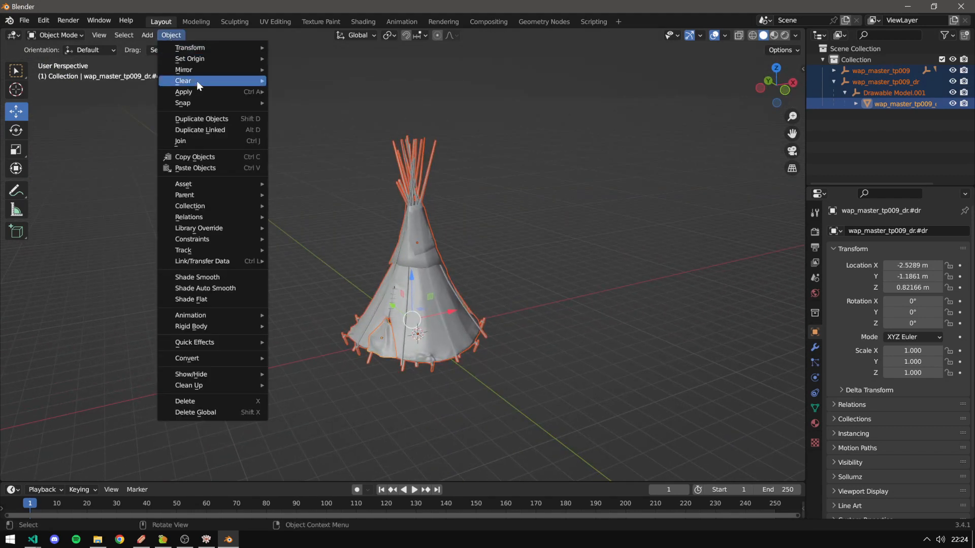
mouse_move(196, 92)
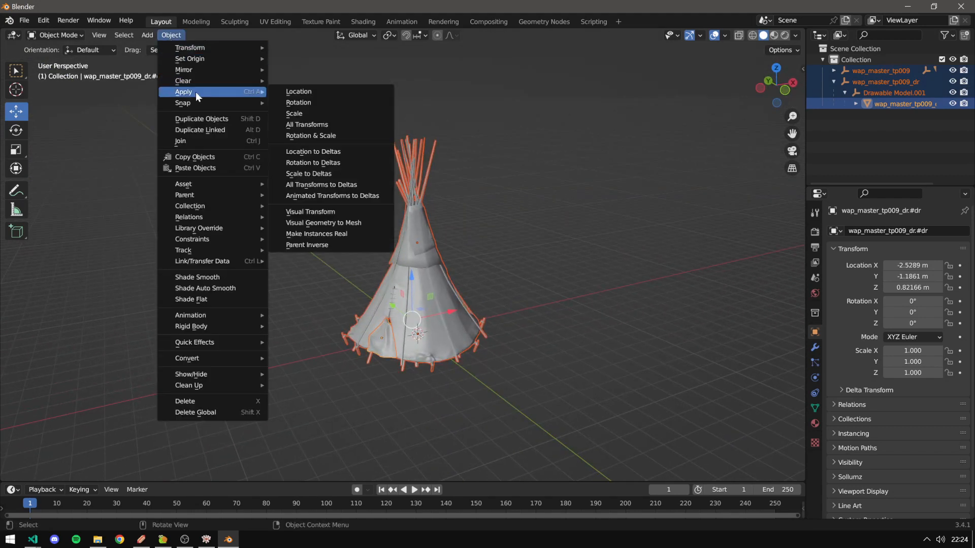
click(307, 123)
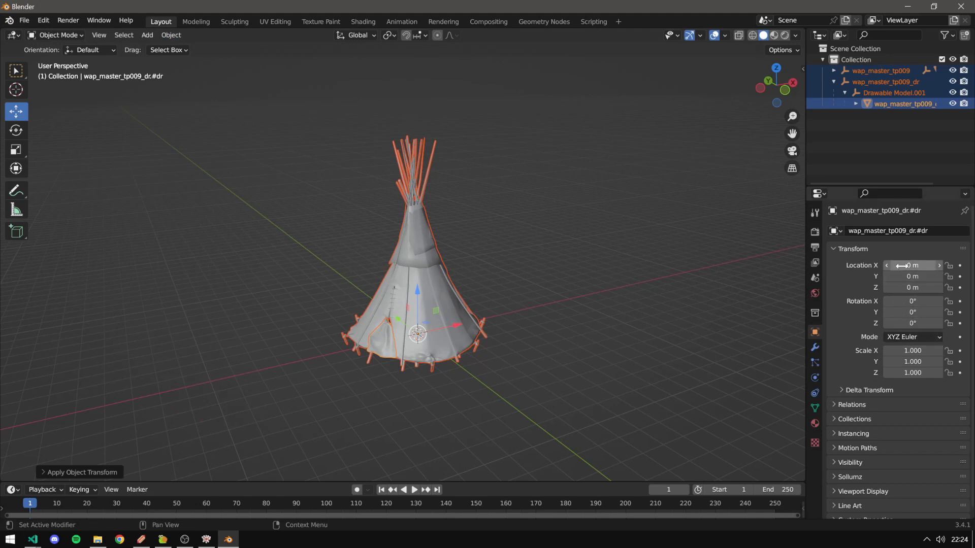
middle_drag(670, 344, 678, 401)
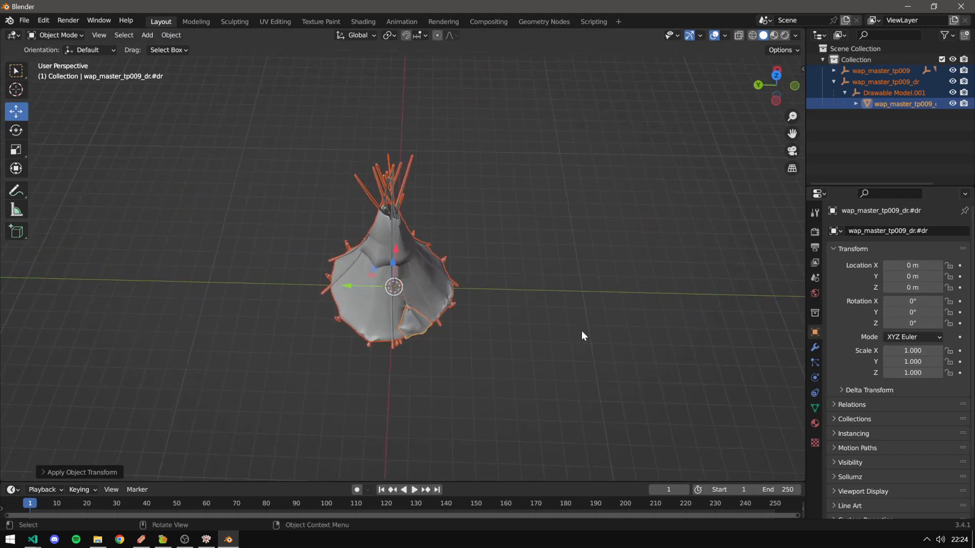
middle_drag(582, 335, 566, 318)
click(565, 319)
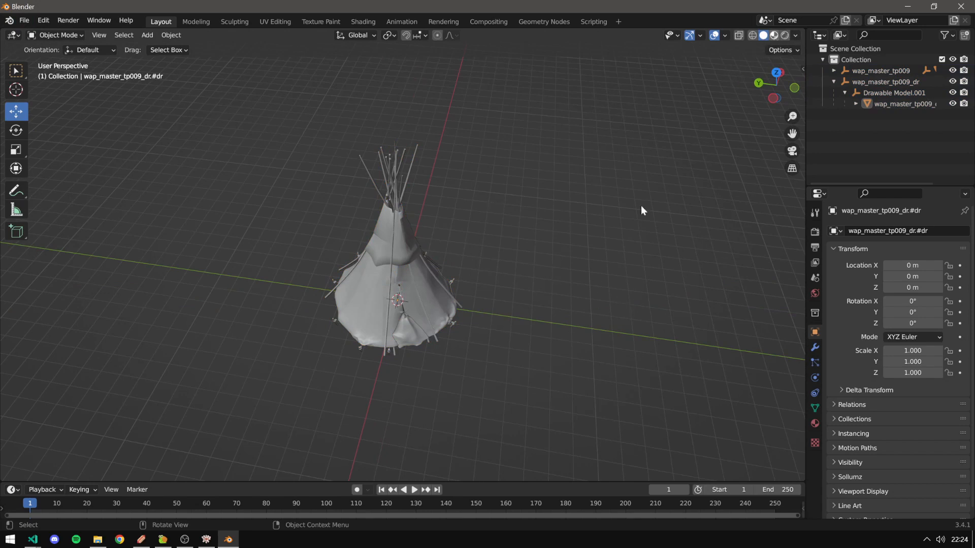
Switch the viewport shading to Material Preview to check the tipi's materials from several sides.
key(z)
click(571, 358)
middle_drag(573, 335, 269, 219)
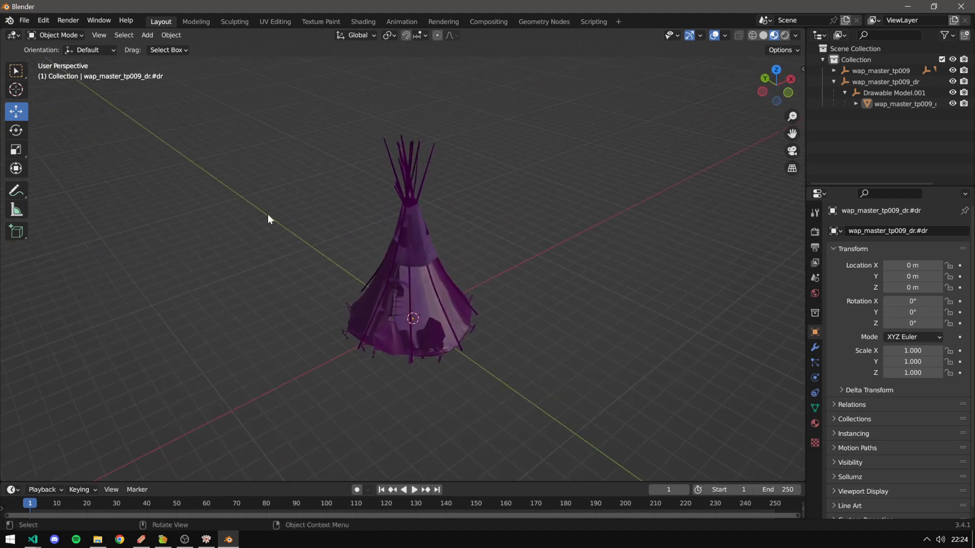
middle_drag(510, 293, 195, 144)
Start saving the Blender file and browse to the inner wap_master_tp009 folder under rdr3_mapping\ydr\wap_master_tp009.
click(25, 20)
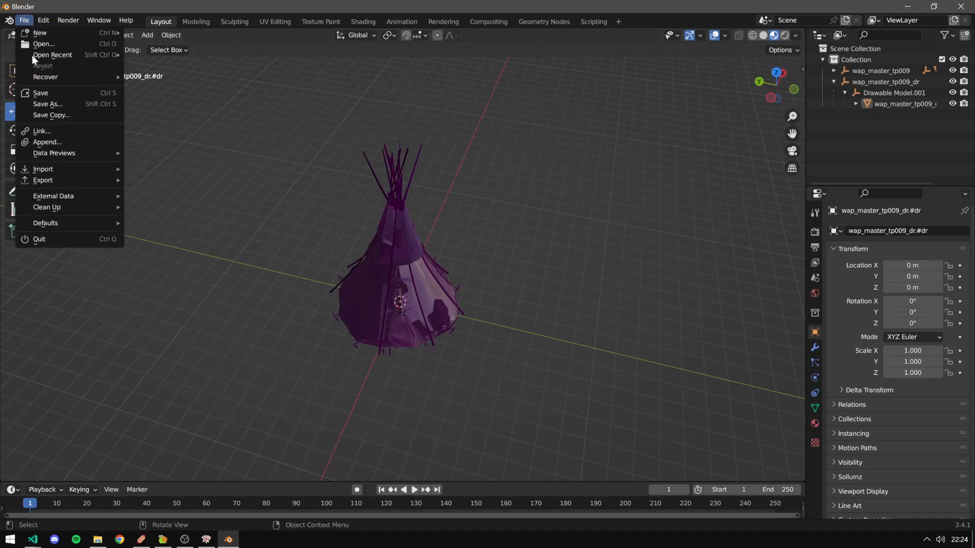
click(42, 91)
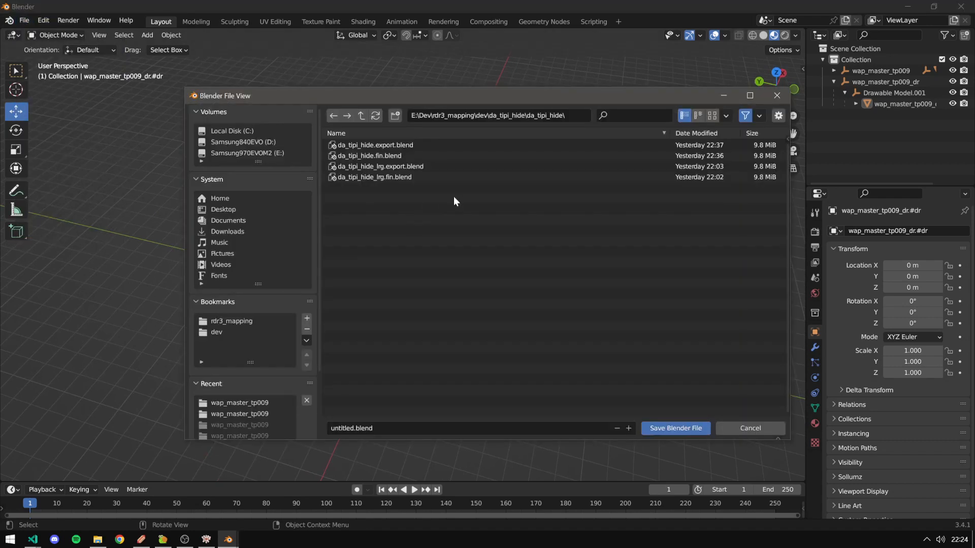
click(219, 334)
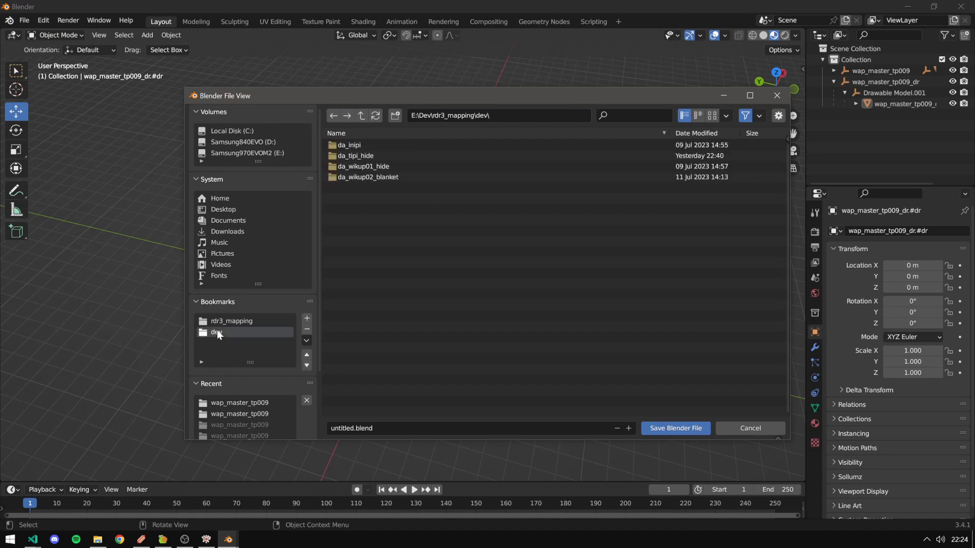
double_click(231, 320)
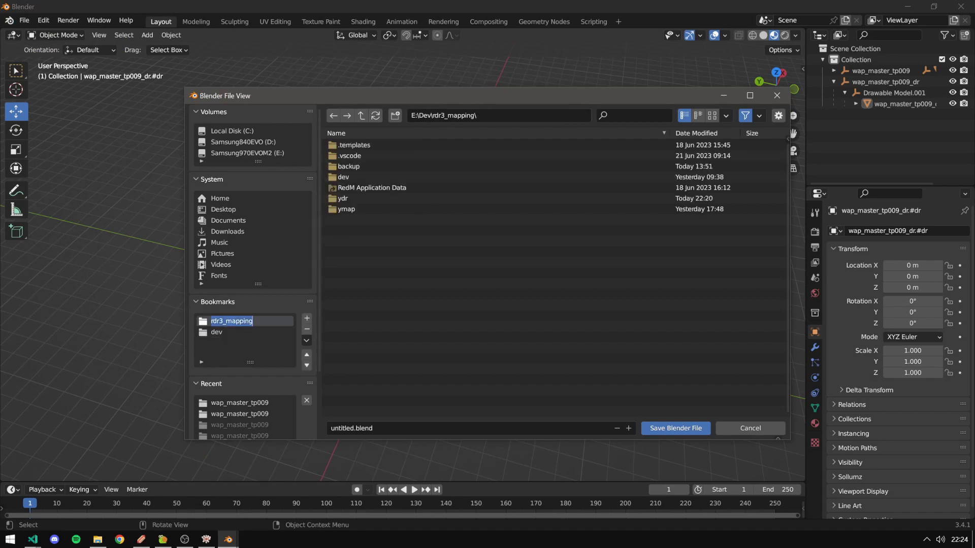
double_click(340, 197)
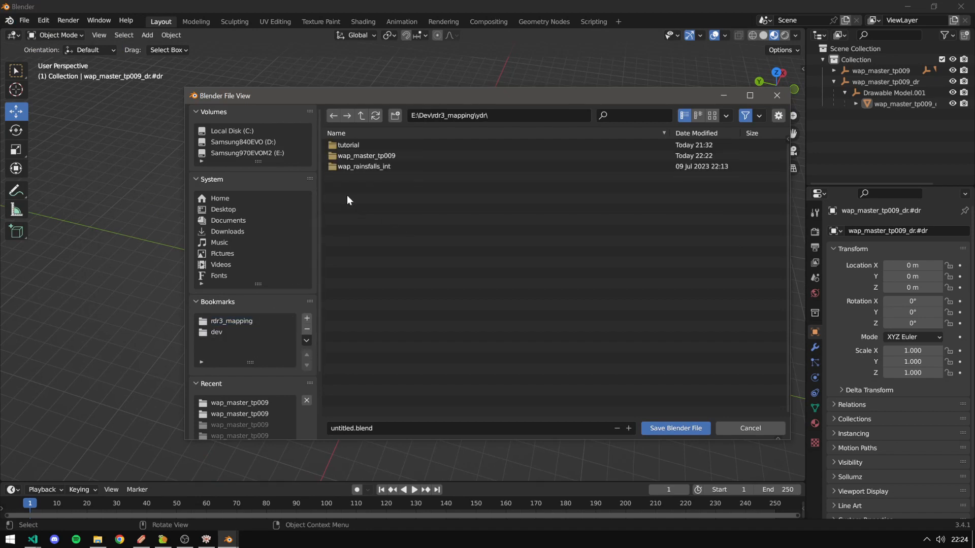
double_click(358, 158)
click(355, 144)
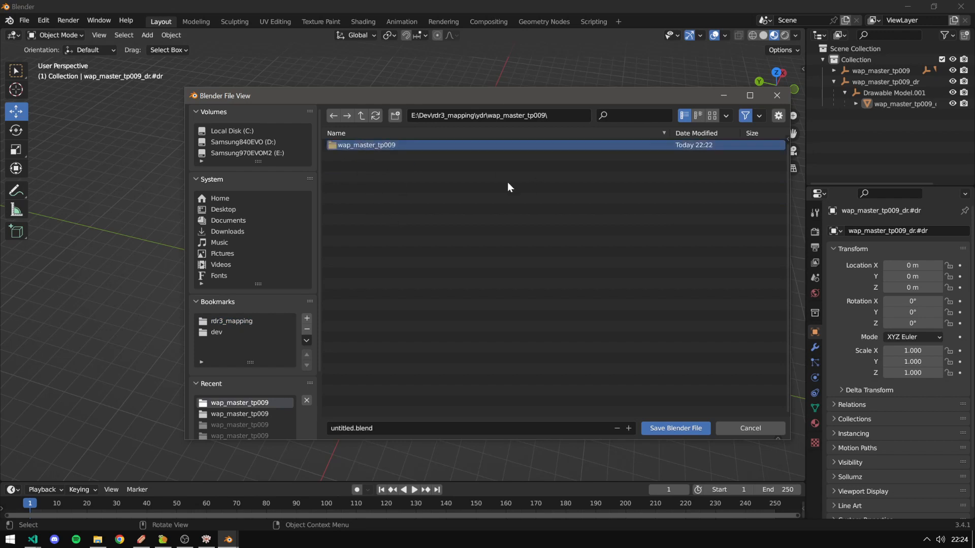
double_click(364, 146)
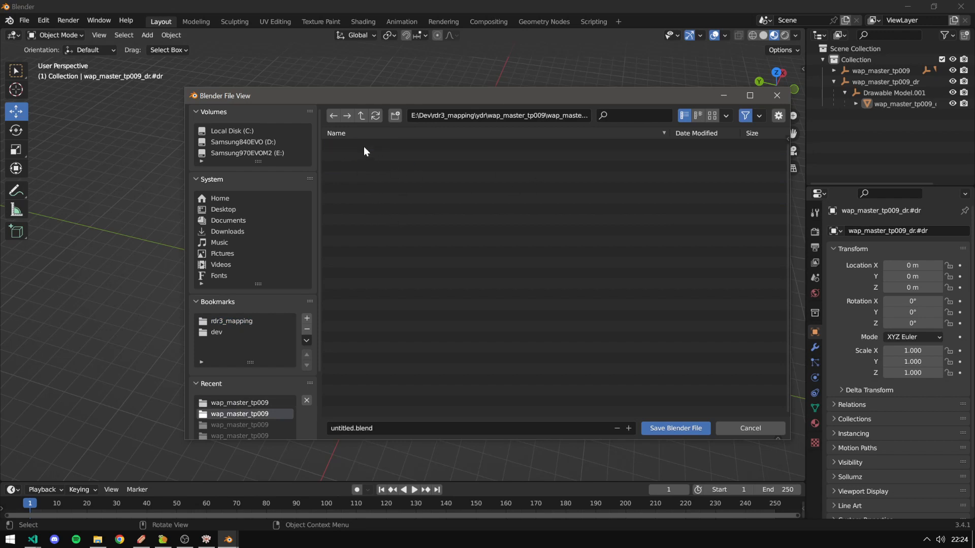
click(745, 116)
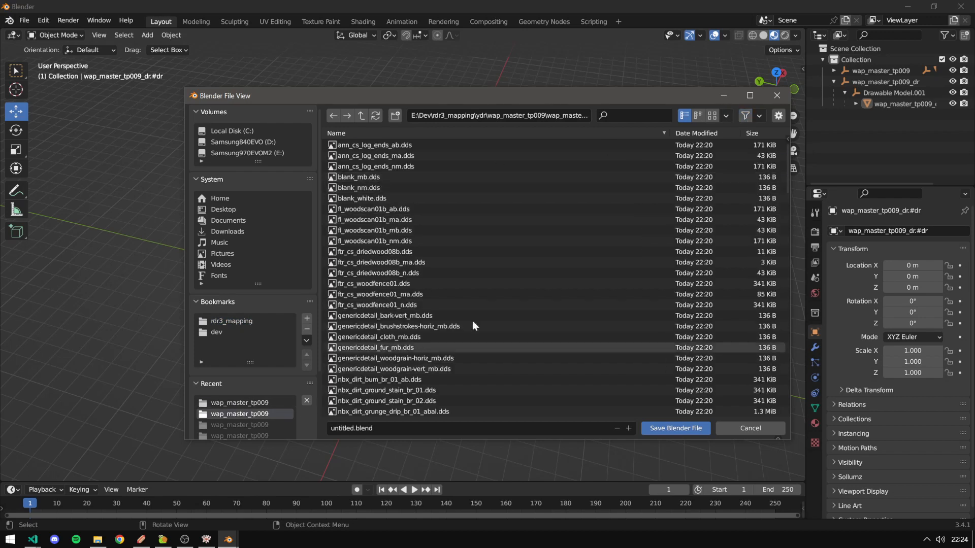
click(745, 116)
Name the file da_tipi_blanket01.blend and save it in the wap_master_tp009 folder.
click(349, 429)
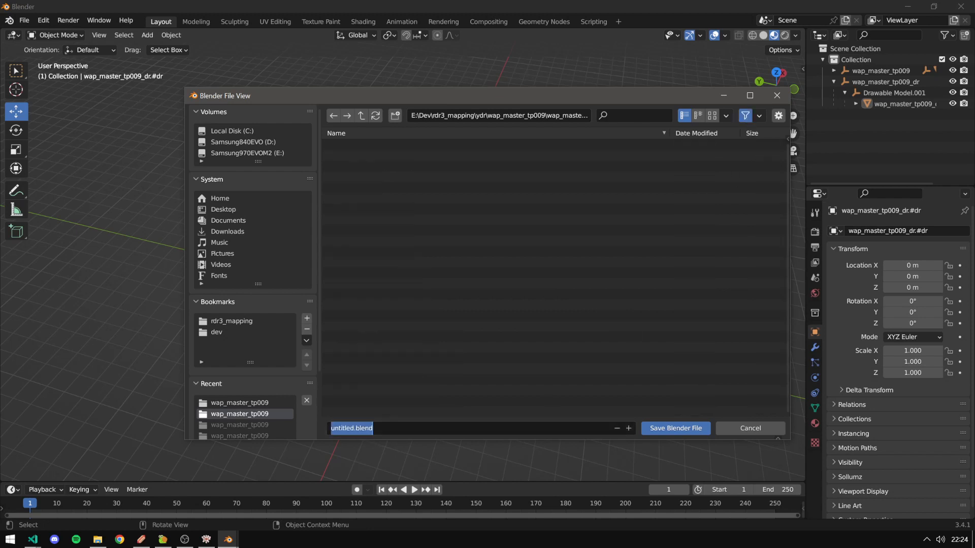
double_click(349, 429)
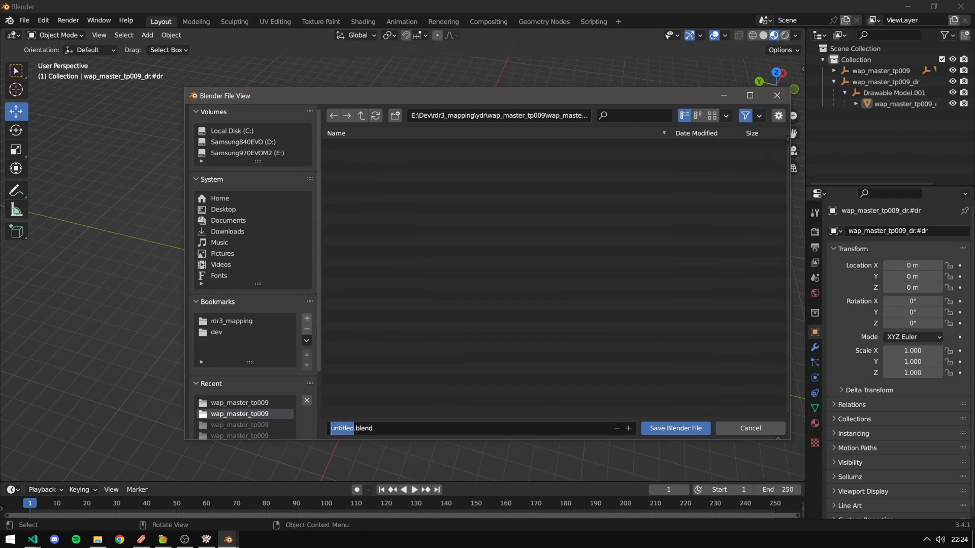
text(da_tipi_bl)
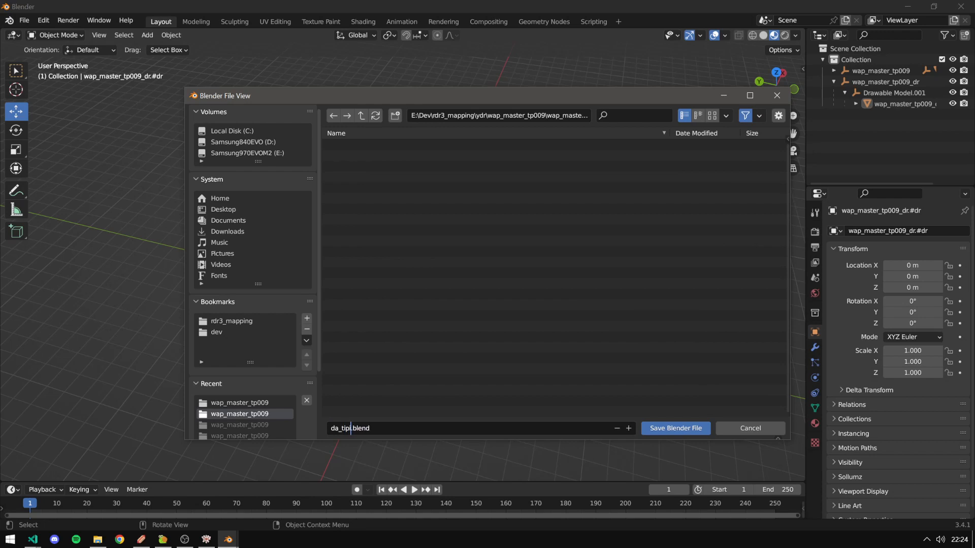
text(anket01)
click(674, 429)
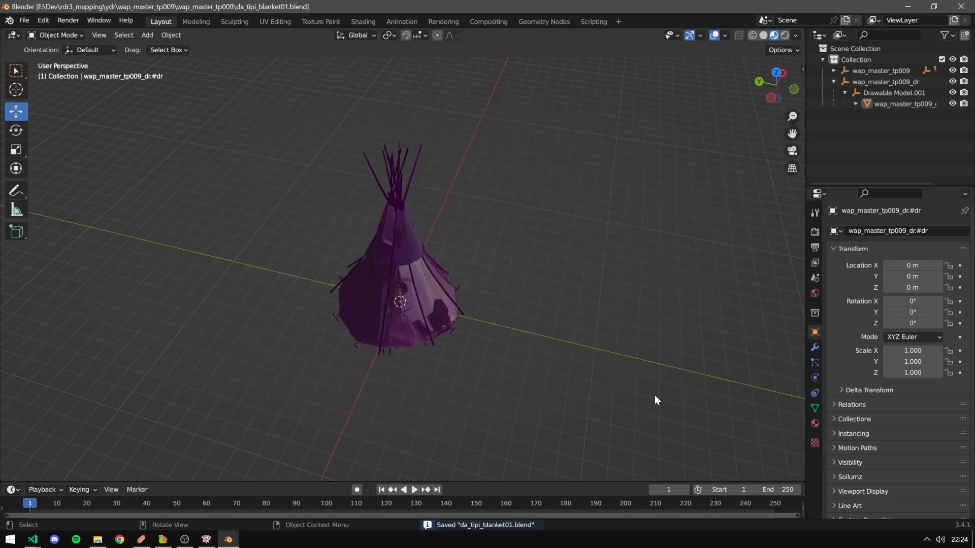
Reopen da_tipi_blanket01.blend from the wap_master_tp009 folder to reload the textures, and inspect the tipi from several angles.
click(24, 23)
click(31, 42)
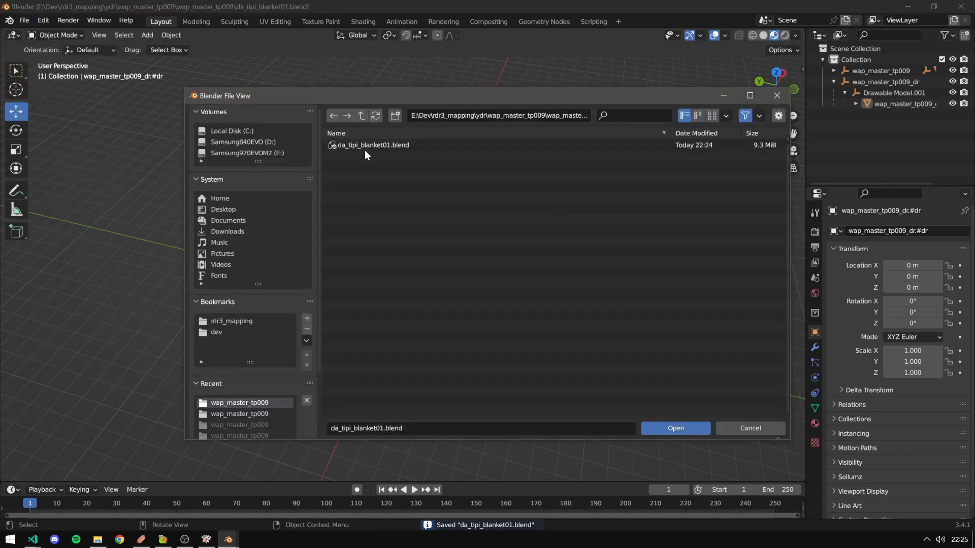
click(668, 429)
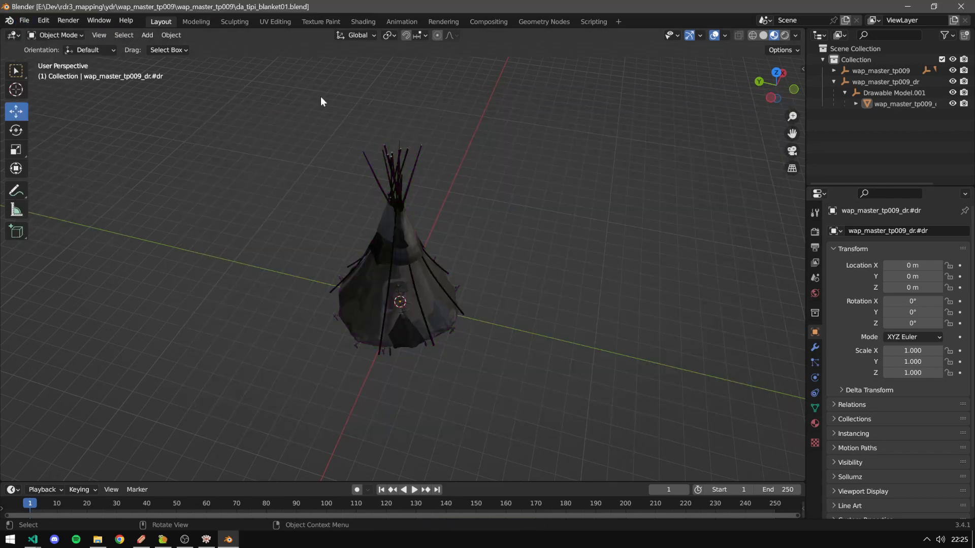
middle_drag(513, 305, 488, 244)
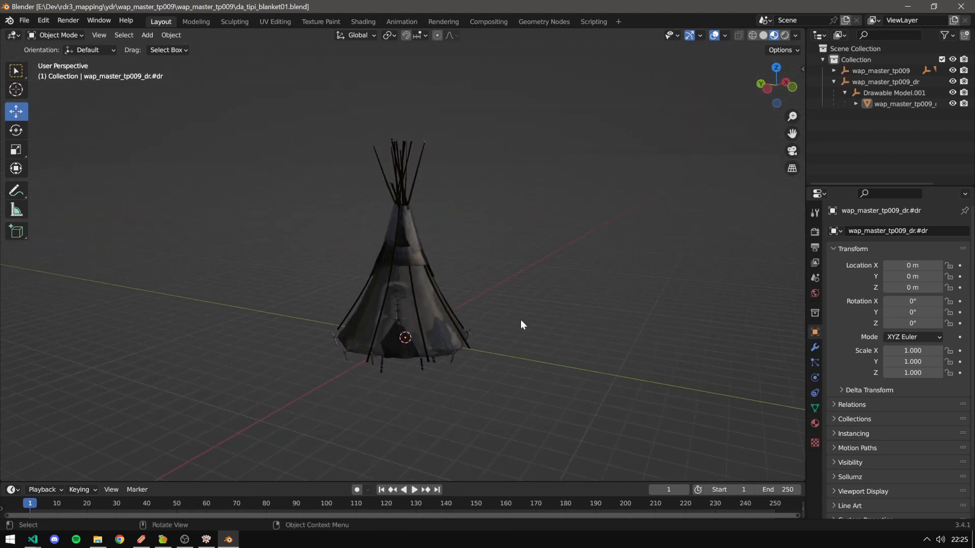
middle_drag(521, 325, 542, 328)
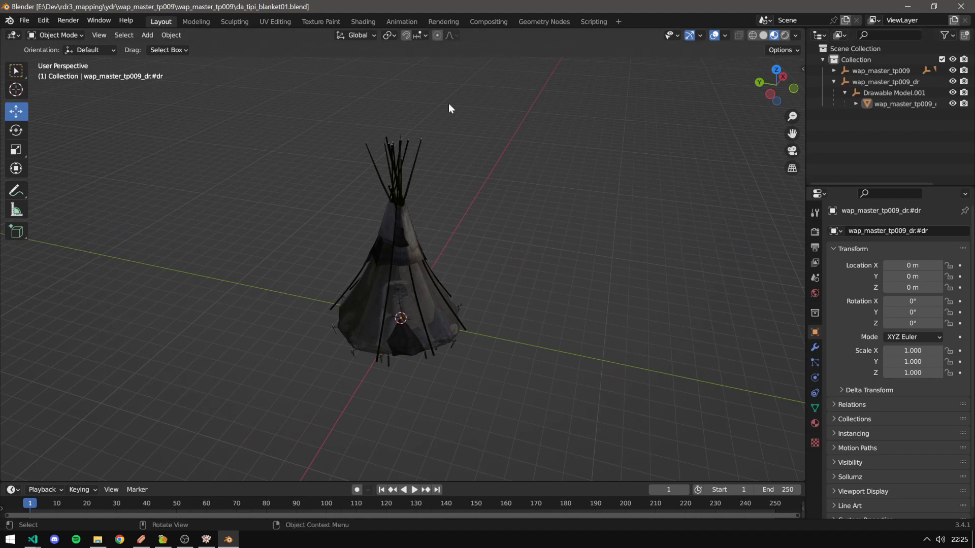
middle_drag(527, 254, 533, 267)
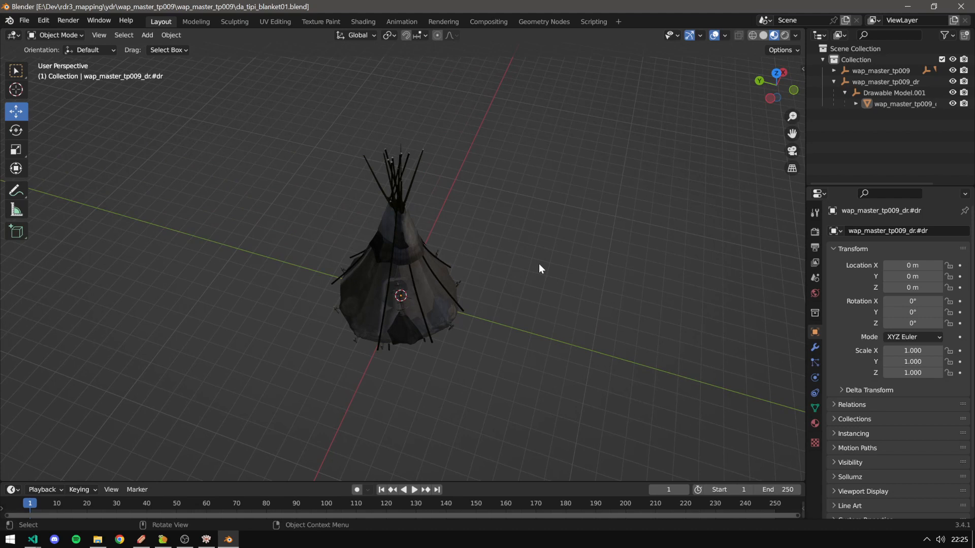
middle_drag(512, 382, 536, 257)
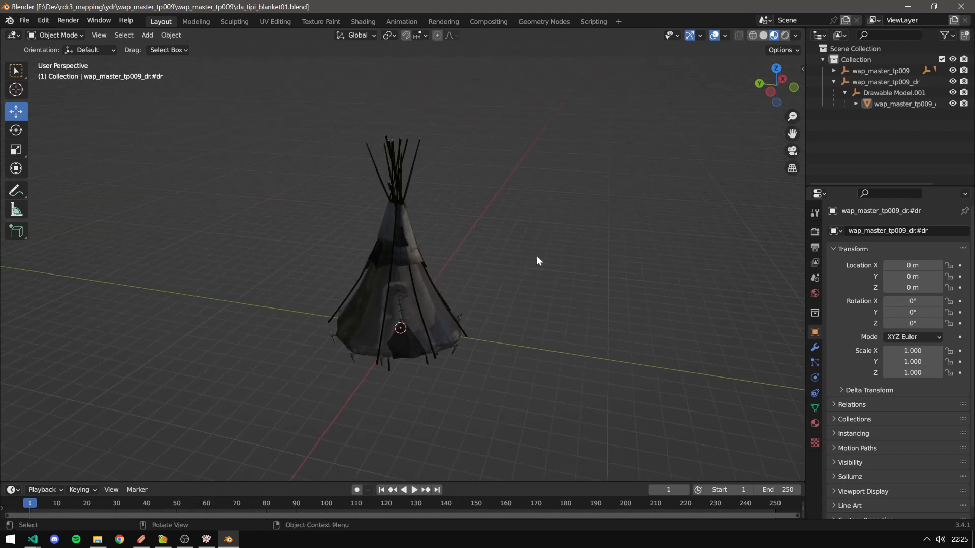
Expand the hierarchies of both tipi models and hide the door flap mesh under Drawable Model.001.
click(834, 82)
click(834, 72)
click(844, 81)
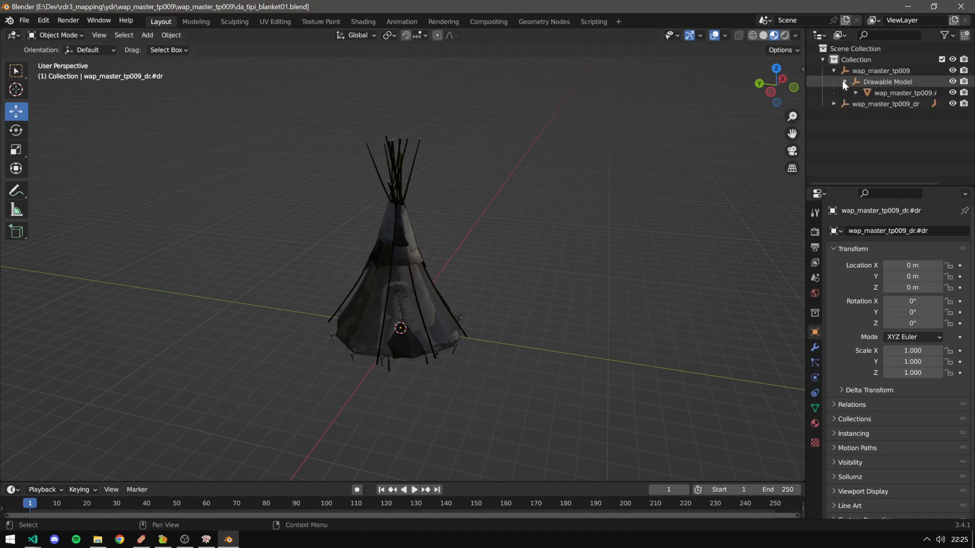
click(856, 93)
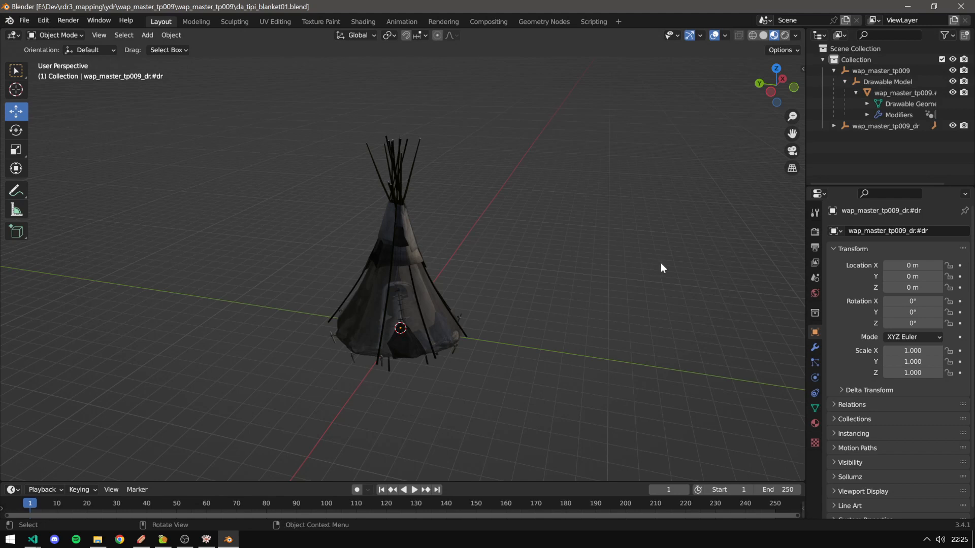
middle_drag(660, 263, 683, 275)
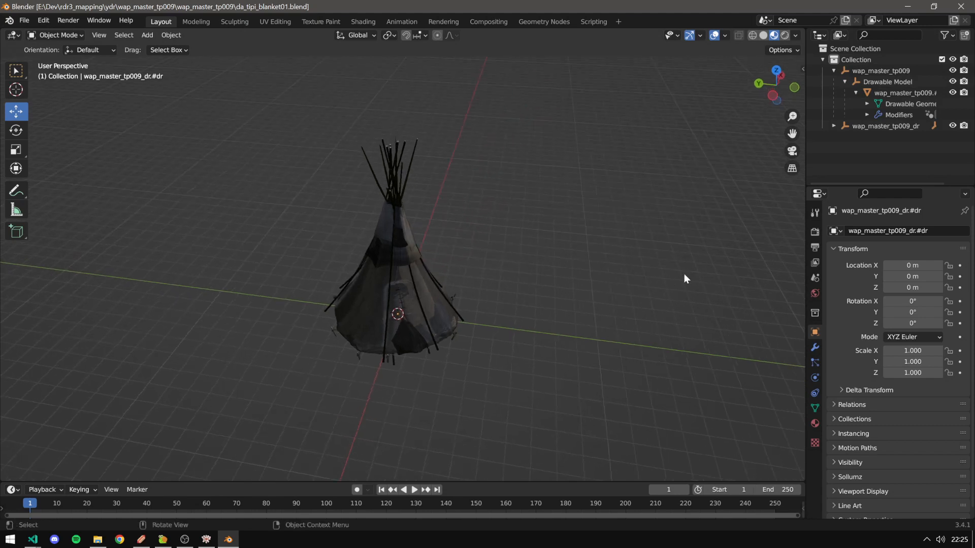
click(834, 126)
click(952, 148)
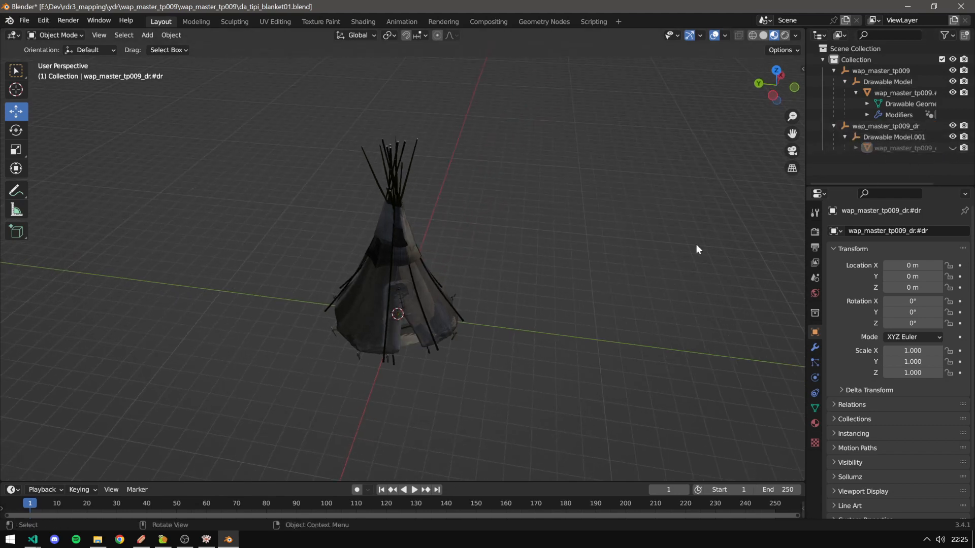
Select the main tipi mesh and open it for mesh editing in the Modeling workspace.
middle_drag(697, 245, 489, 285)
middle_drag(425, 365, 406, 340)
click(406, 339)
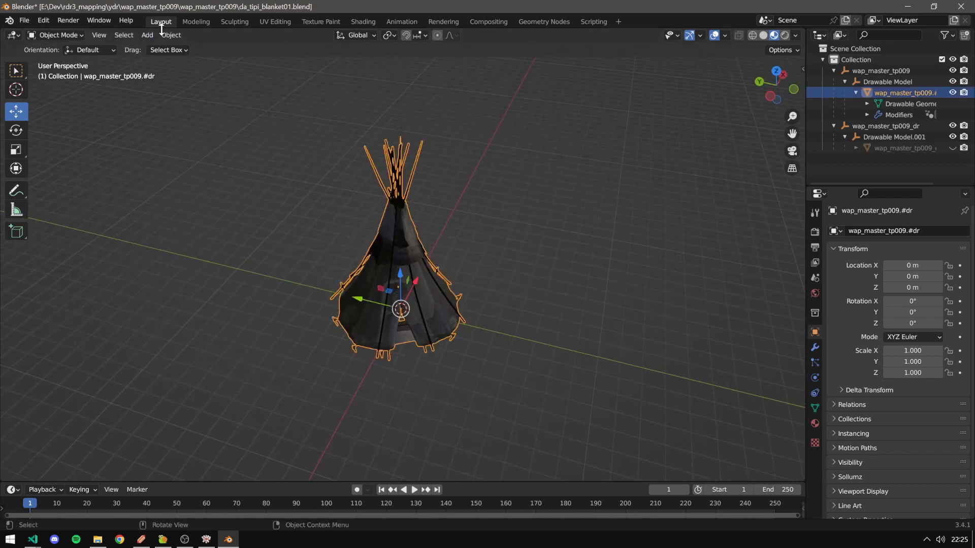
click(198, 26)
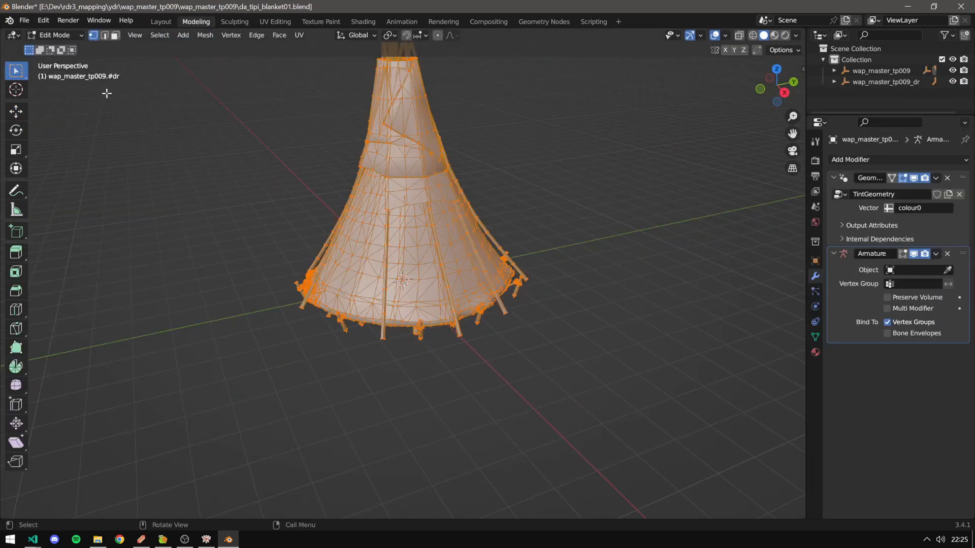
Switch to wireframe shading and delete all linked vertices of the flat ground plate under the tipi.
middle_drag(591, 288, 459, 299)
middle_drag(652, 316, 396, 352)
scroll(350, 348, up, 10)
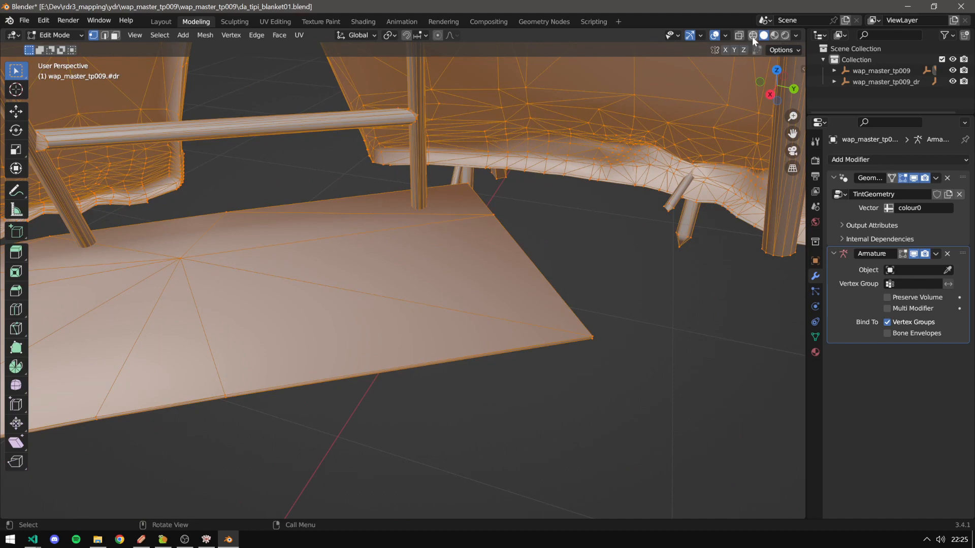
click(752, 35)
click(462, 420)
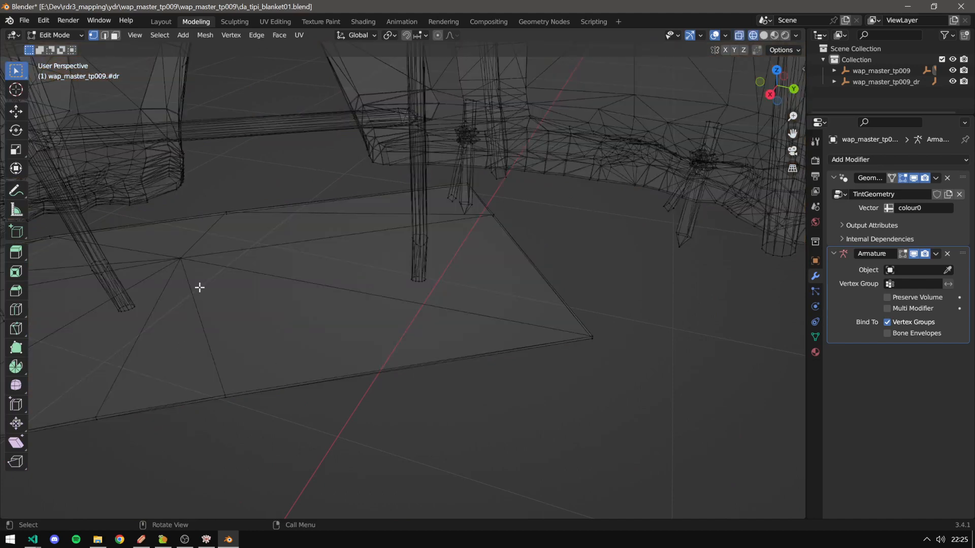
mouse_move(222, 263)
mouse_down()
mouse_move(148, 298)
mouse_move(222, 301)
mouse_up()
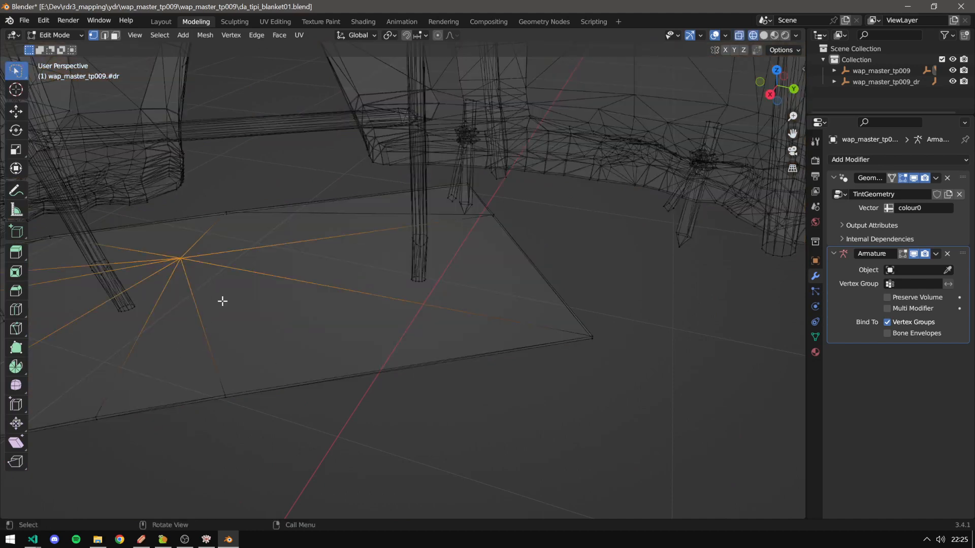
key(ctrl+l)
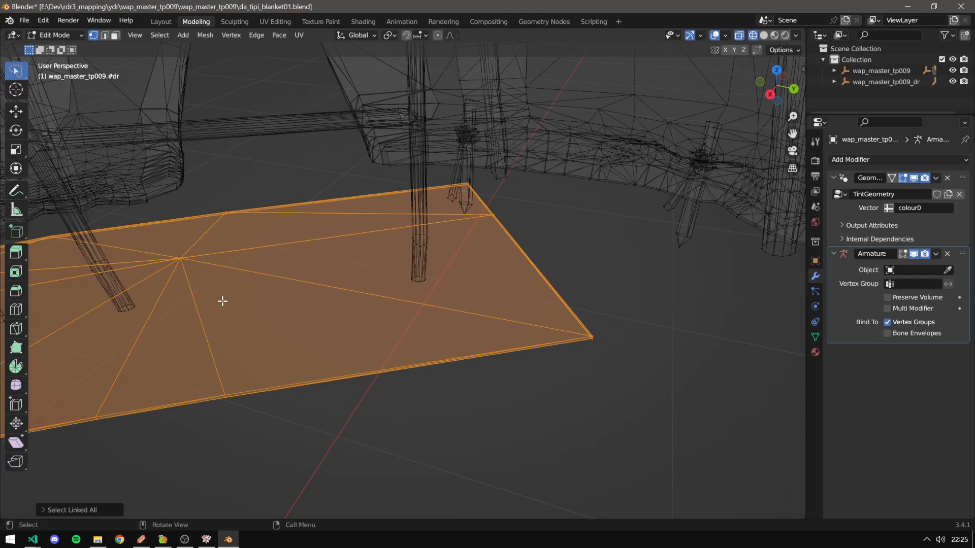
key(x)
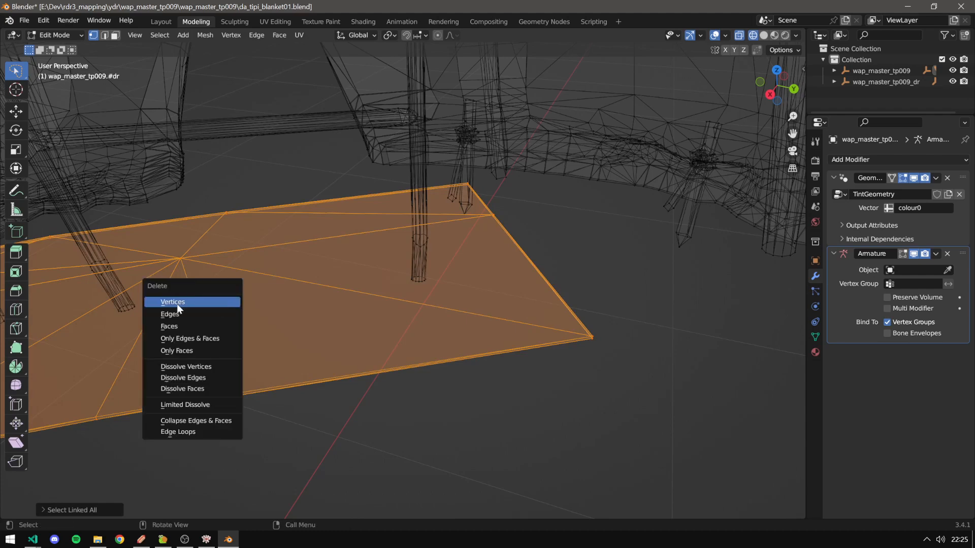
click(223, 302)
Delete all linked vertices of the horizontal pole, including its end caps, that crosses the tipi's doorway.
scroll(330, 242, up, 3)
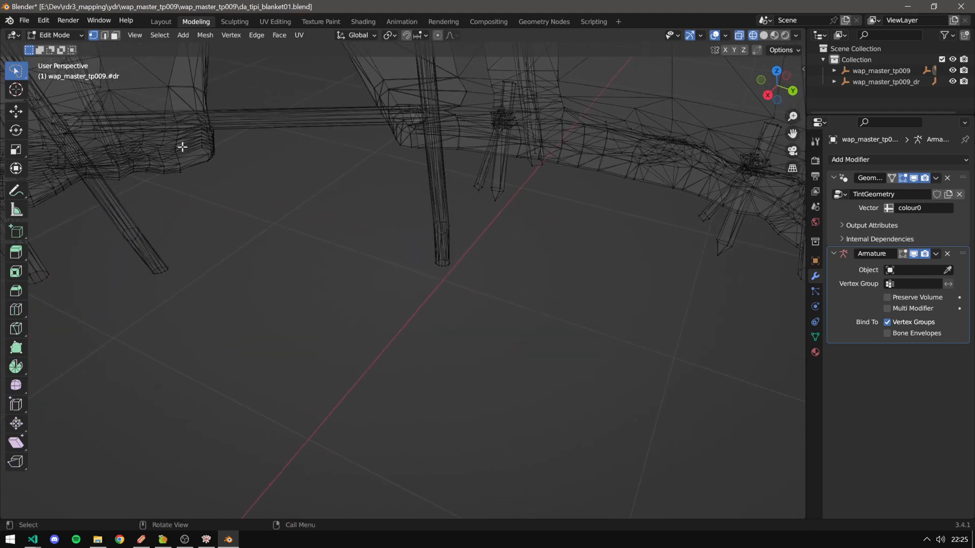
middle_drag(183, 146, 667, 247)
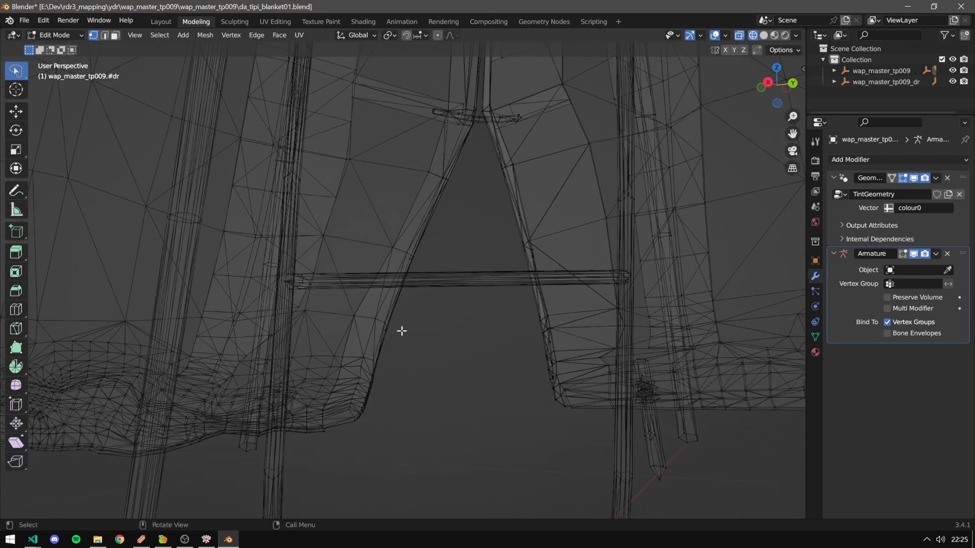
middle_drag(402, 330, 313, 325)
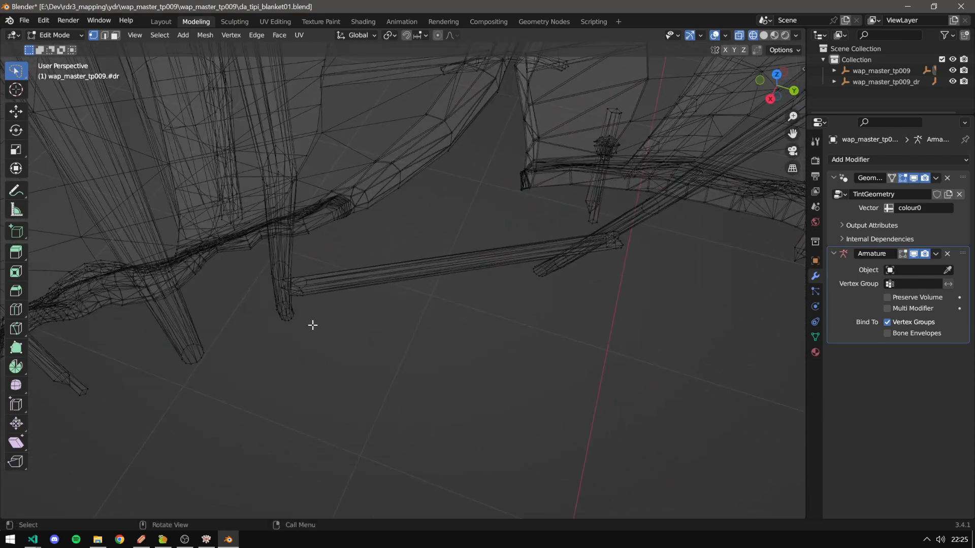
mouse_move(313, 325)
ctrl+right_down()
mouse_move(316, 278)
mouse_move(303, 283)
mouse_move(313, 323)
ctrl+right_up()
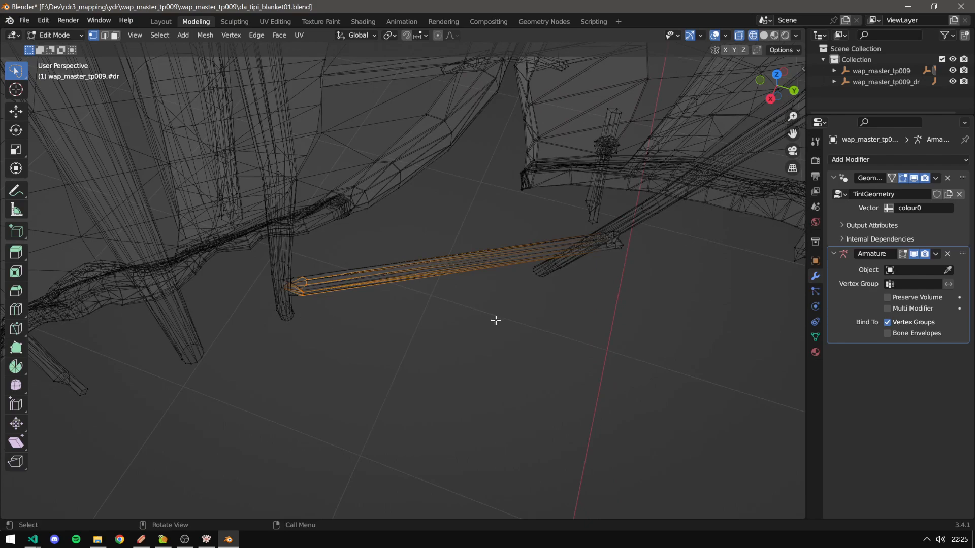
middle_drag(496, 320, 494, 320)
key(ctrl+l)
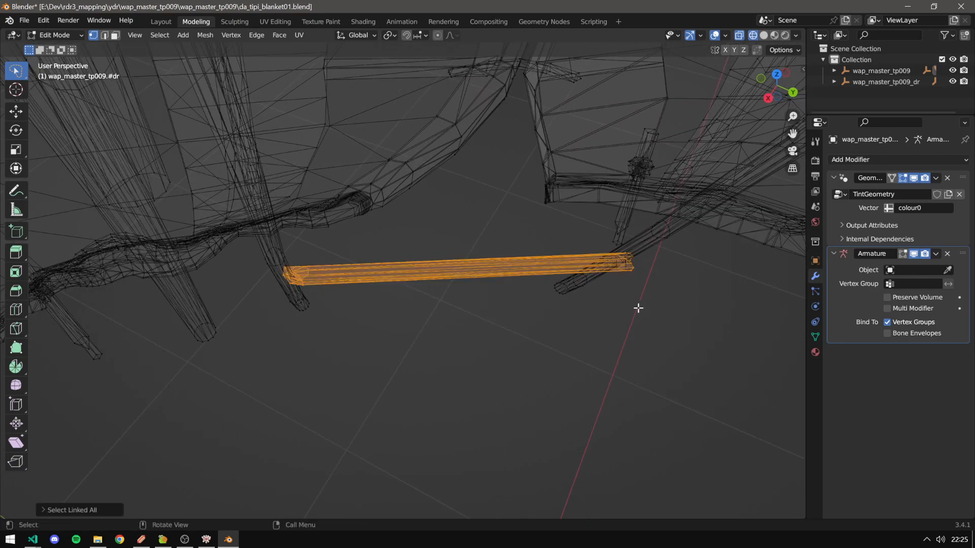
middle_drag(638, 307, 563, 327)
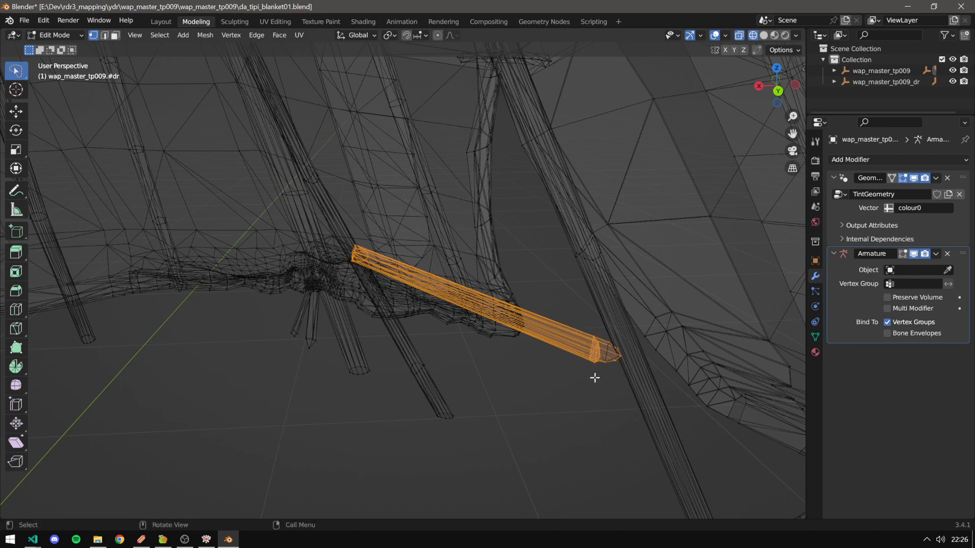
key(ctrl+l)
key(x)
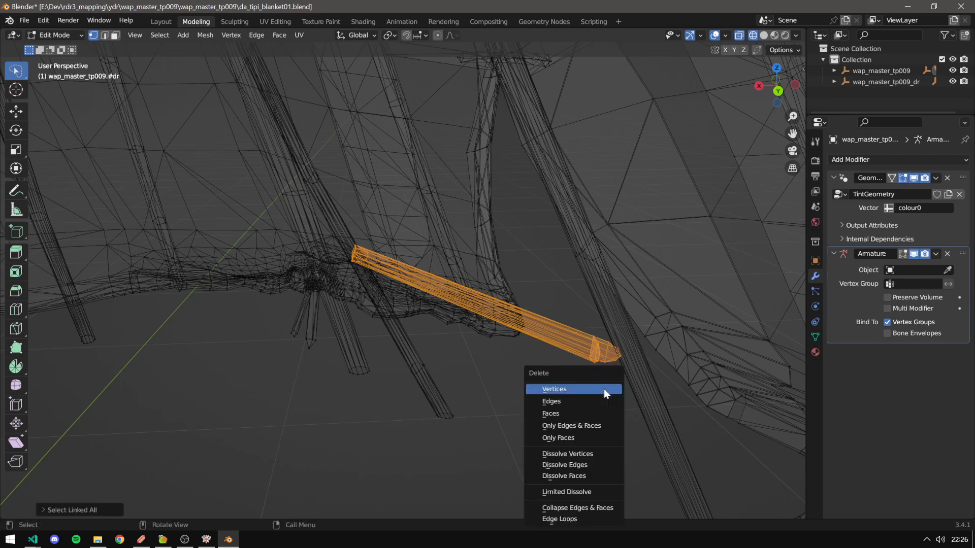
click(565, 388)
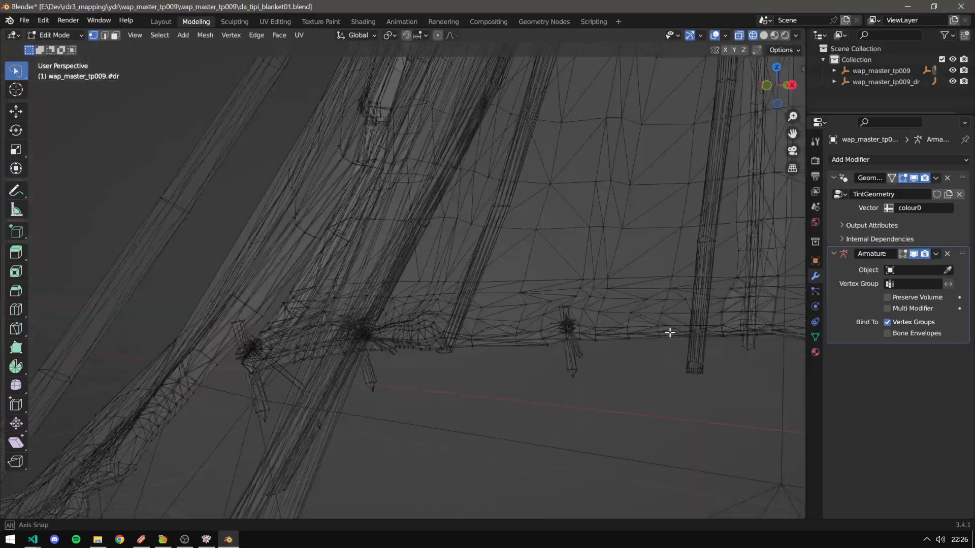
Check the whole tipi from outside for leftover geometry and save the file.
middle_drag(670, 332, 711, 361)
middle_drag(452, 381, 495, 384)
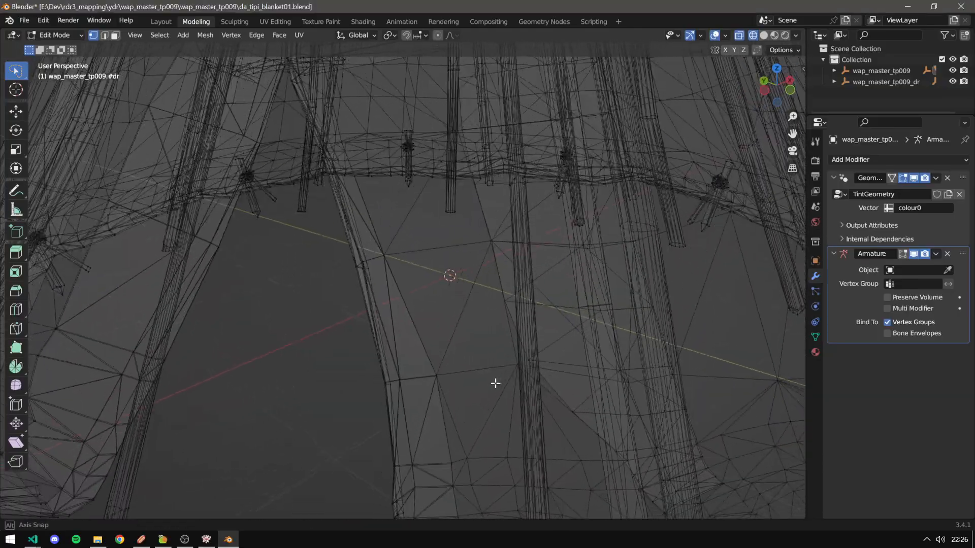
scroll(492, 385, down, 8)
middle_drag(439, 354, 440, 355)
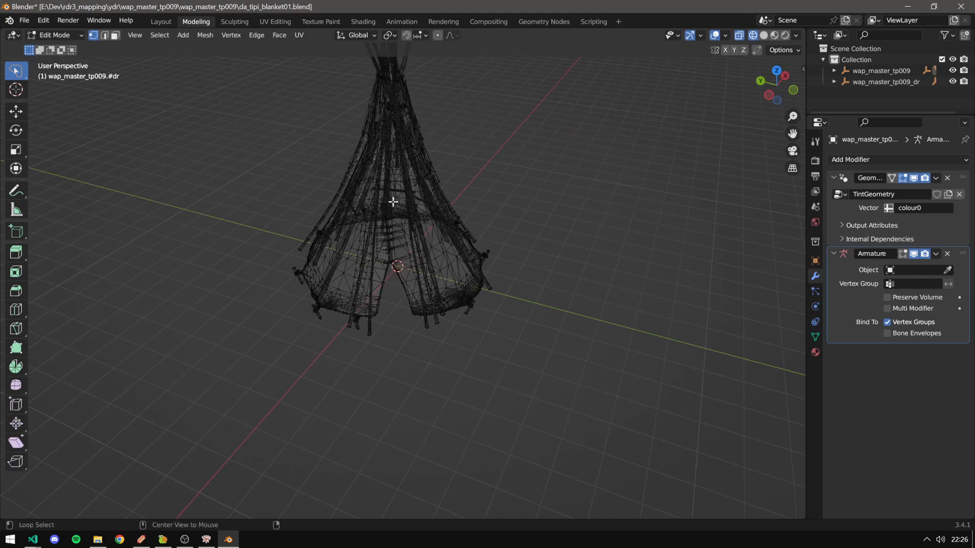
scroll(523, 274, down, 3)
scroll(559, 283, up, 2)
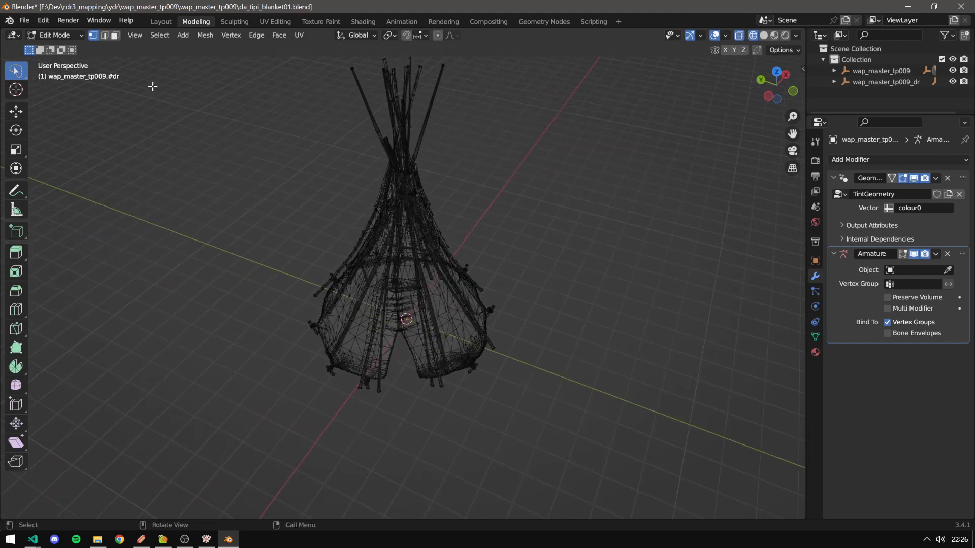
key(ctrl+s)
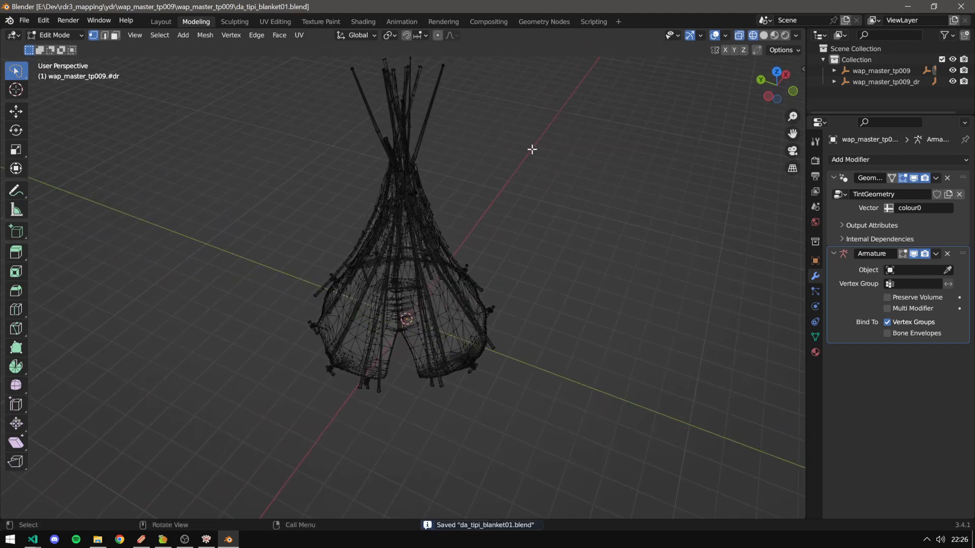
Expand wap_master_tp009 down to its mesh, return to Object Mode and show the model in solid shading.
click(833, 71)
click(845, 81)
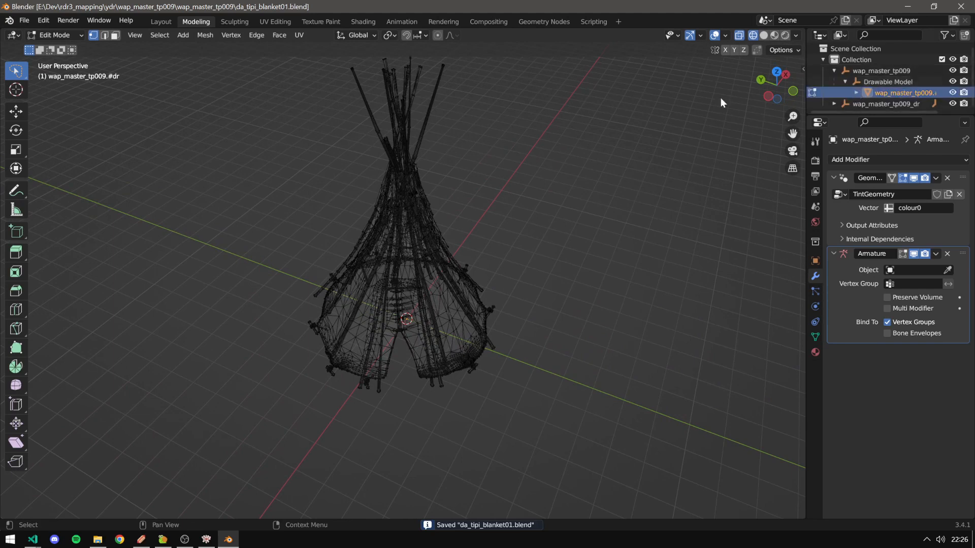
click(72, 34)
click(60, 43)
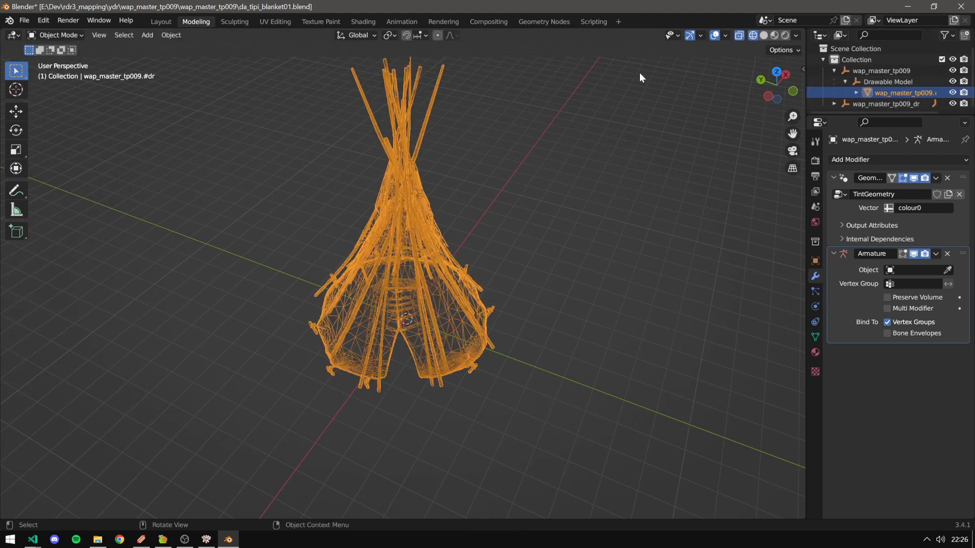
click(763, 35)
click(591, 256)
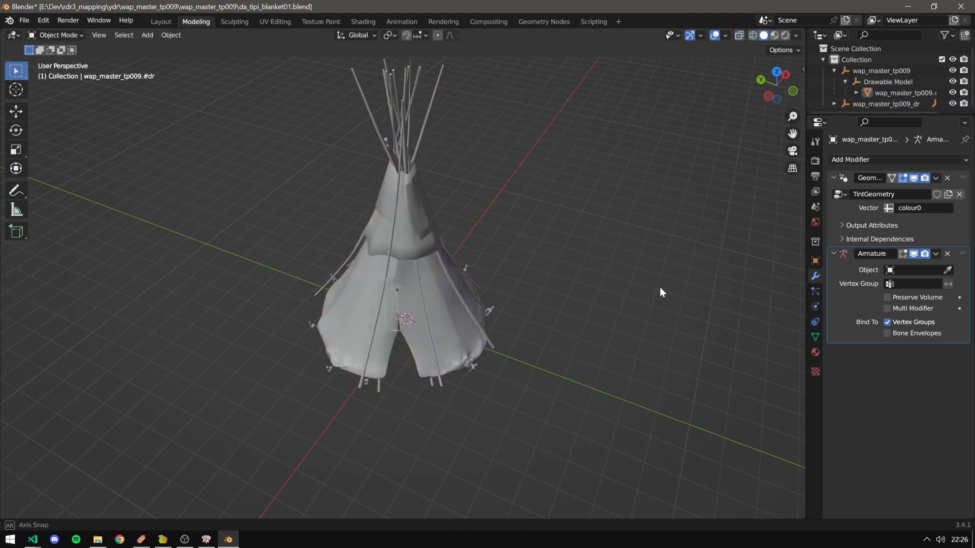
Convert the tipi mesh under Drawable Model to a Sollumz Drawable with Auto-Embed Collision enabled.
mouse_move(660, 287)
middle_down()
mouse_move(736, 218)
mouse_move(668, 240)
middle_up()
click(891, 93)
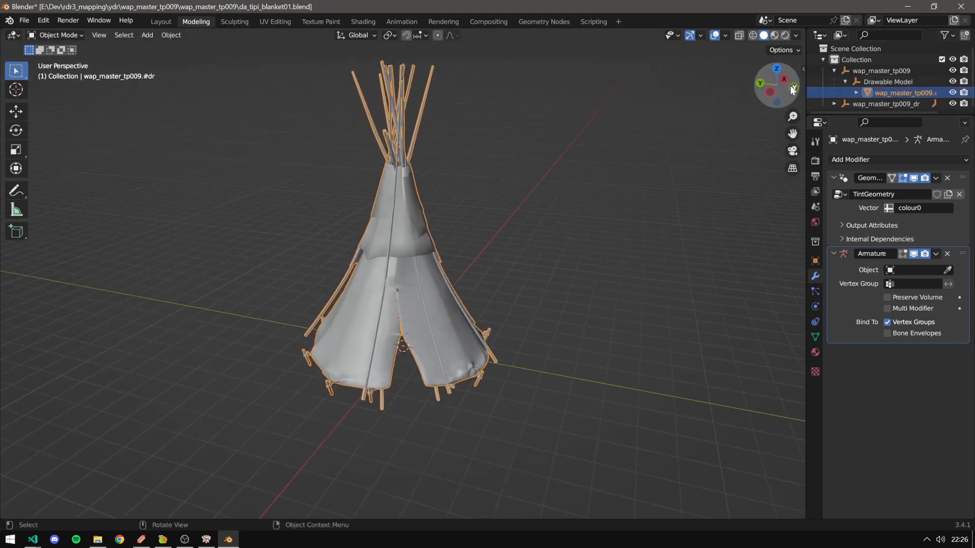
click(803, 70)
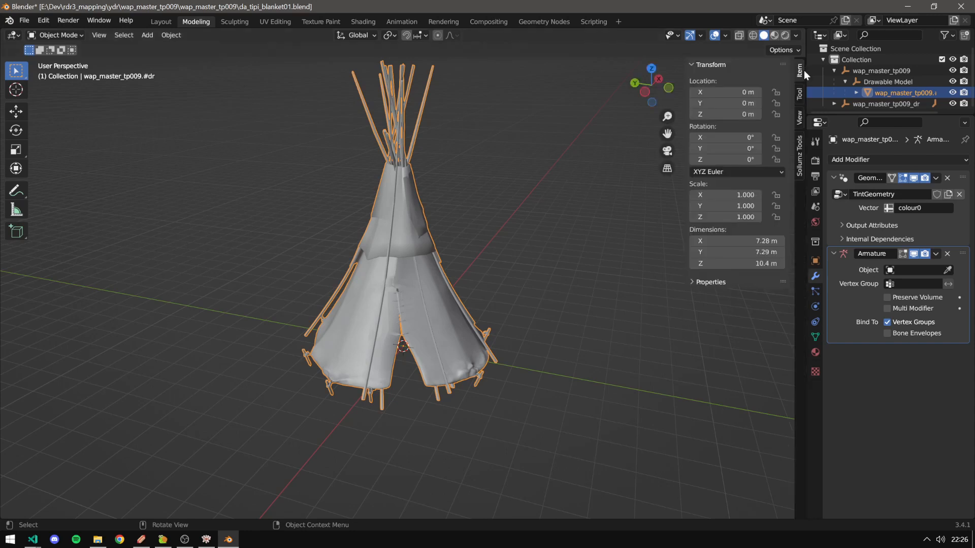
click(798, 162)
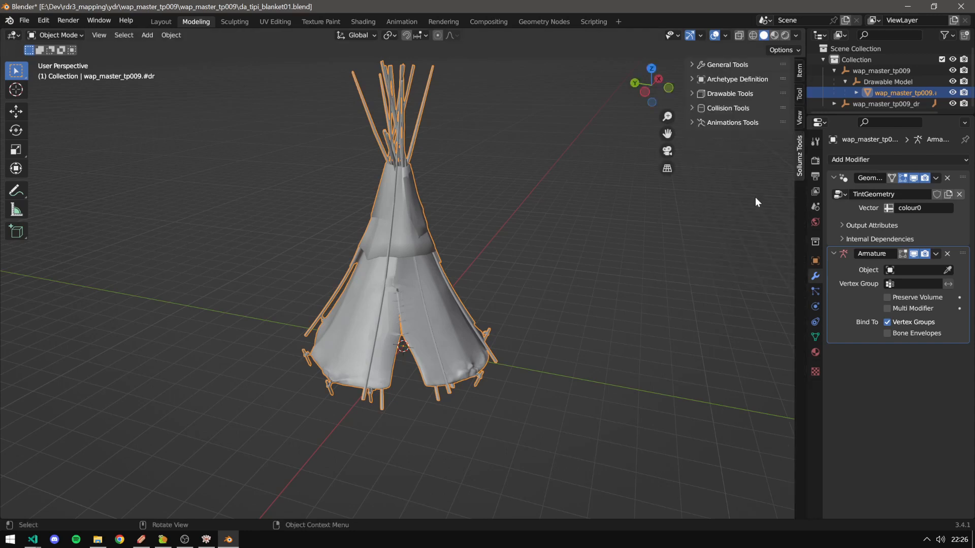
click(691, 94)
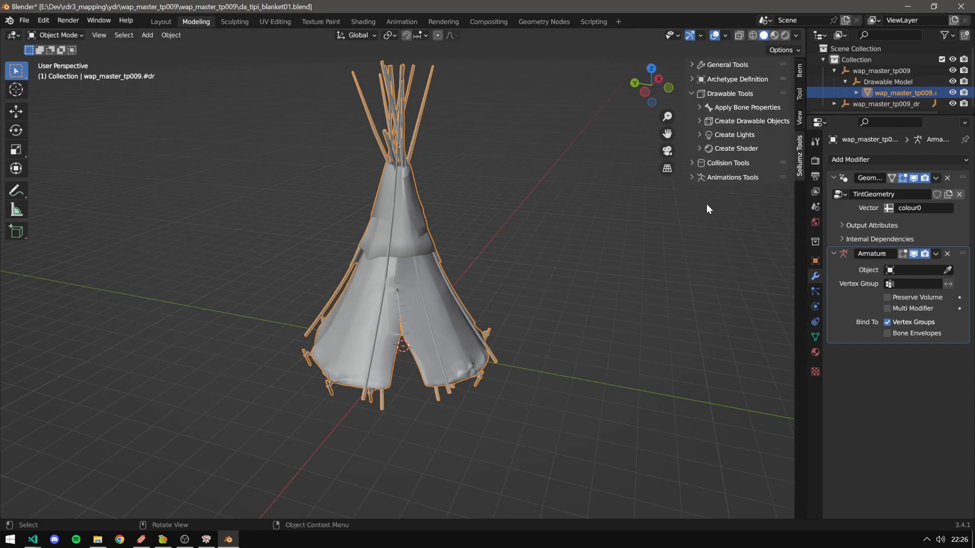
click(699, 121)
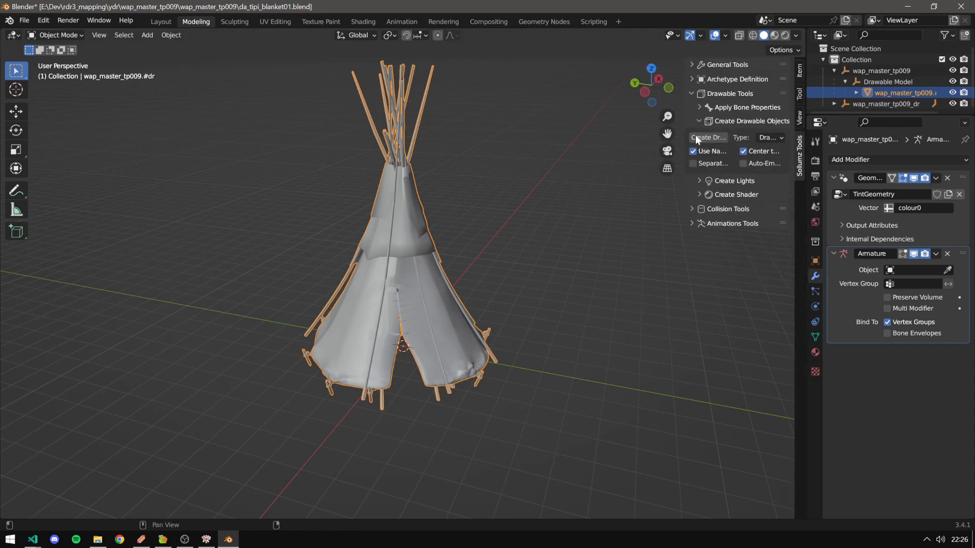
click(743, 163)
click(708, 138)
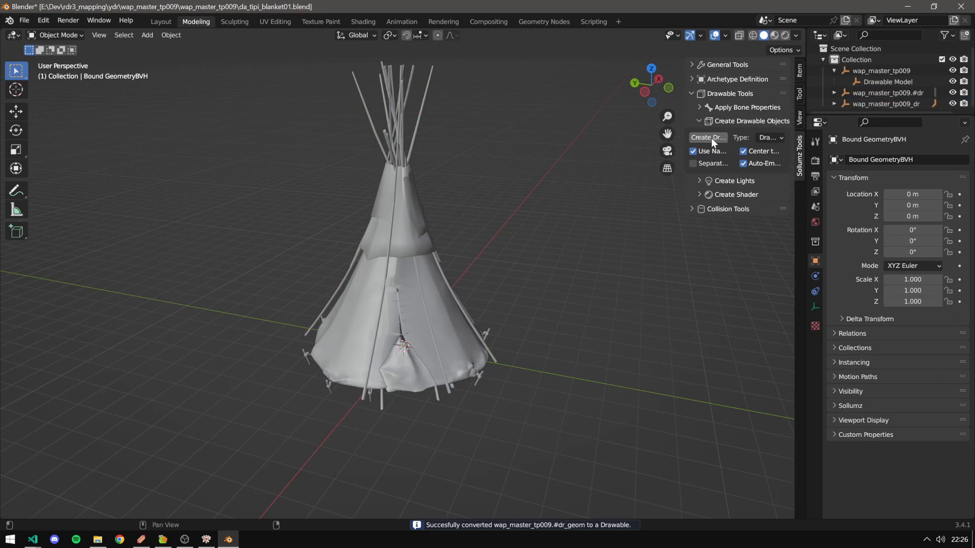
Delete the emptied Drawable Model and its old parent wap_master_tp009.
click(877, 83)
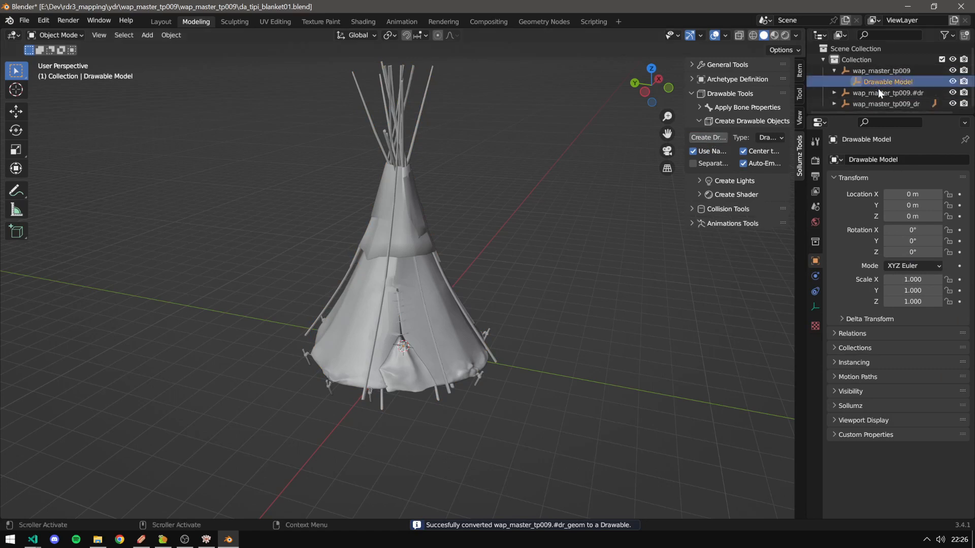
key(Delete)
click(870, 72)
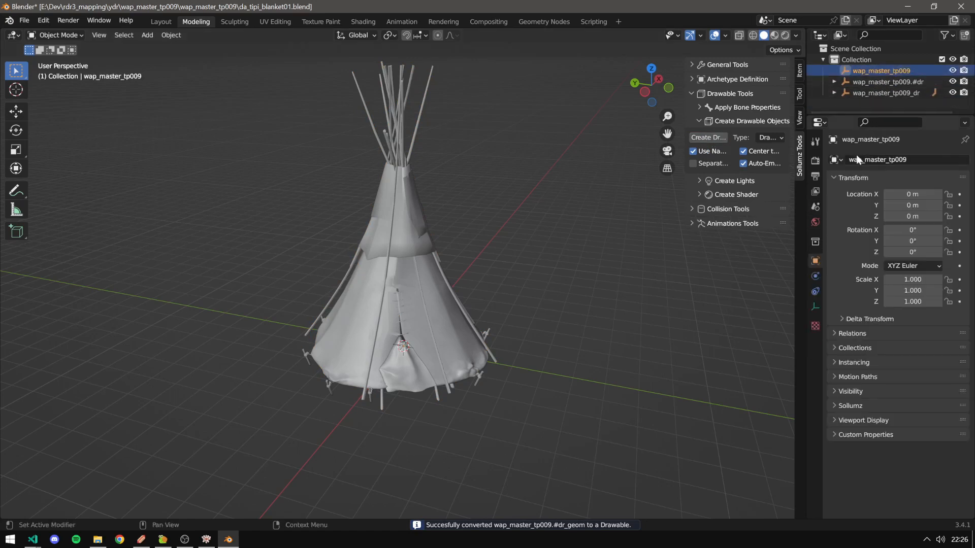
key(Delete)
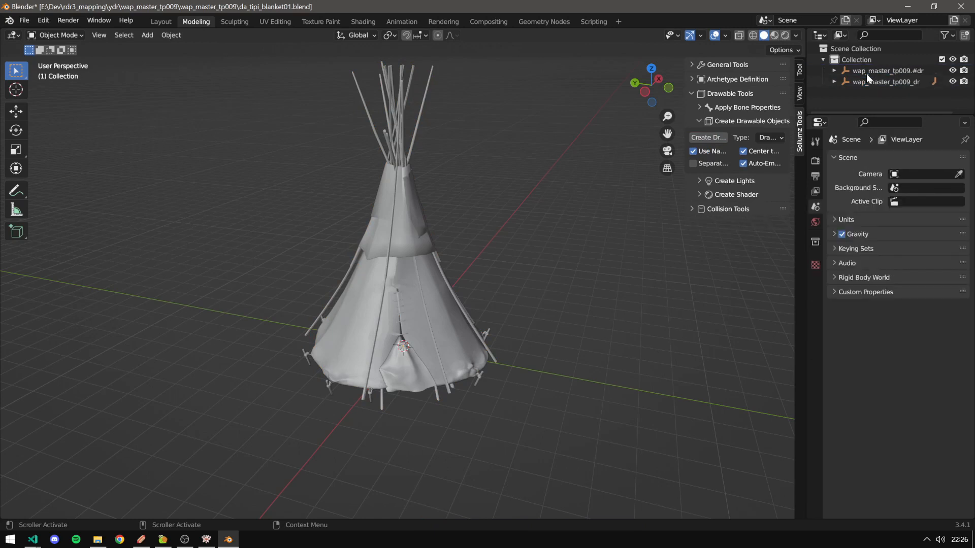
Rename the new drawable wap_master_tp009.#dr as da_tipi_blanket01.
click(865, 75)
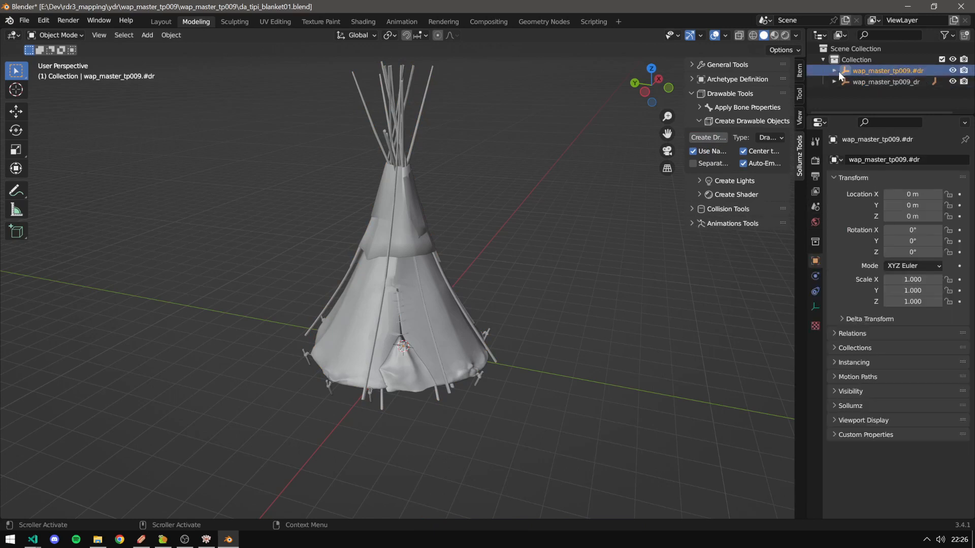
double_click(881, 72)
text(da_tipi_)
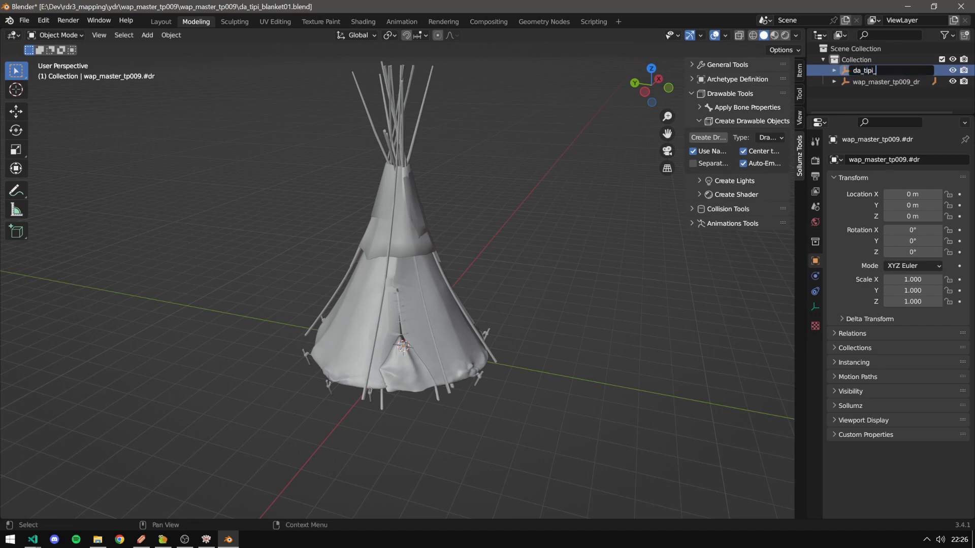
text(blanket01)
key(Return)
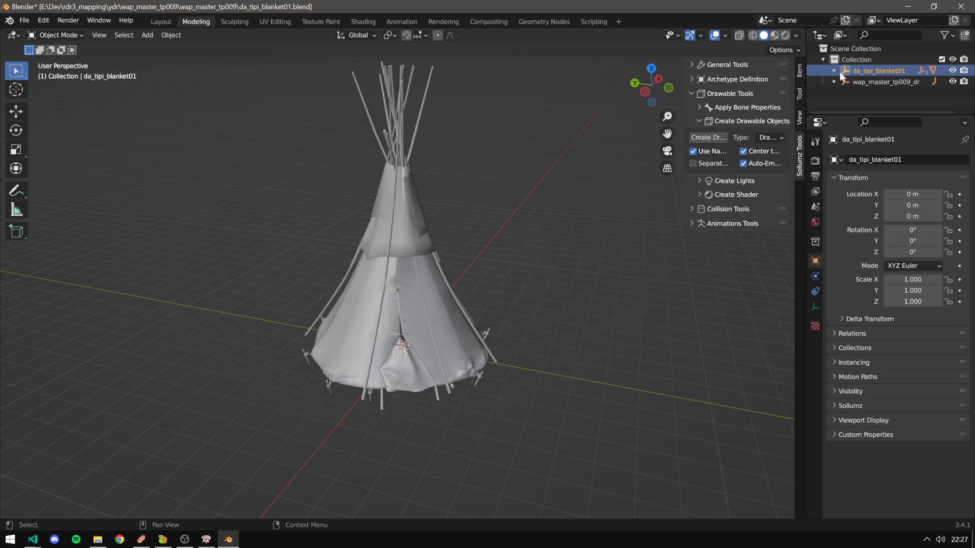
Expand da_tipi_blanket01 through Bound Composite and Bound GeometryBVH, and select its Bound Poly Mesh.
click(837, 71)
click(881, 83)
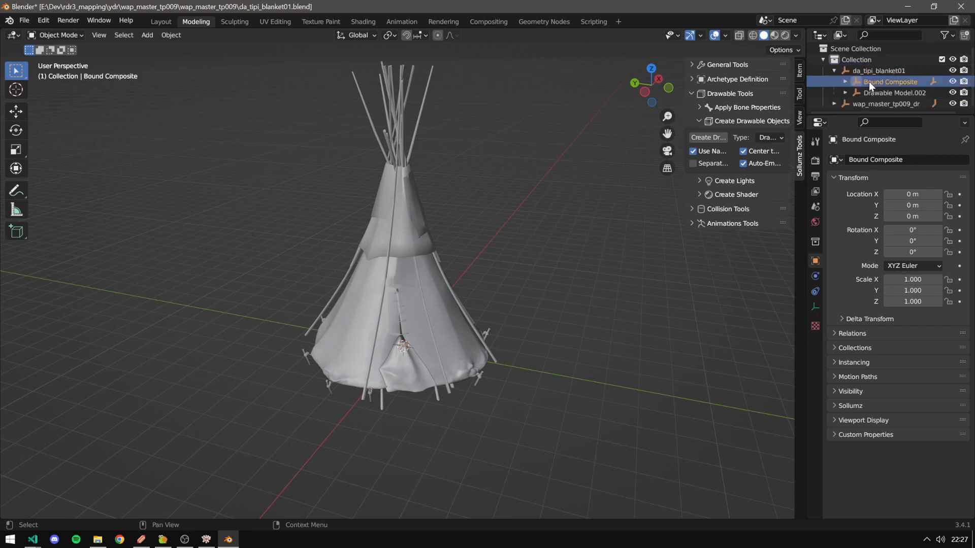
click(844, 82)
click(882, 92)
click(856, 93)
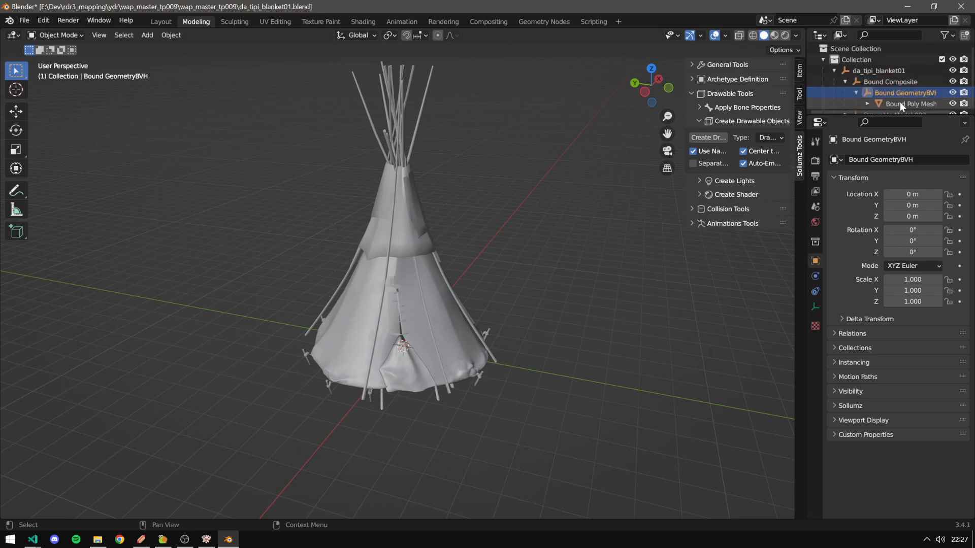
click(885, 102)
scroll(867, 89, down, 1)
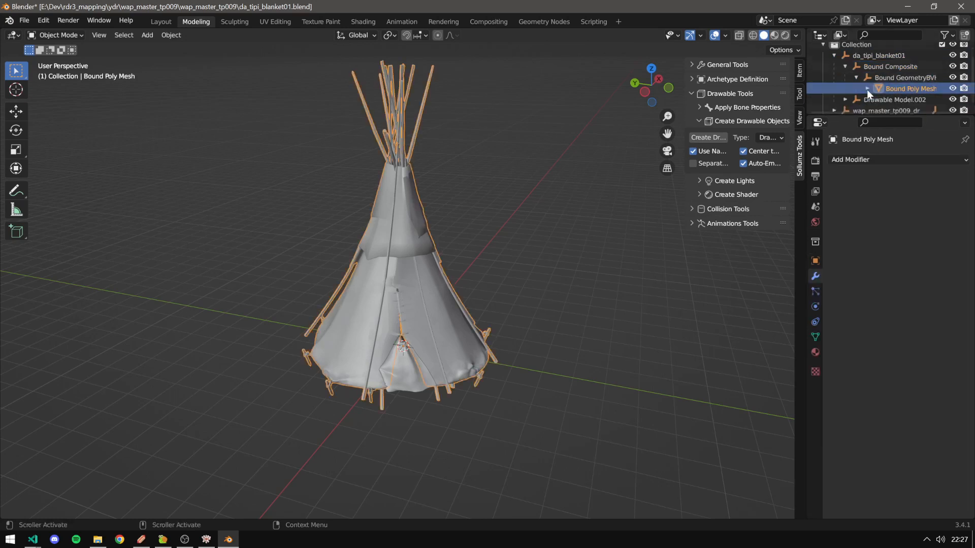
Switch the viewport to Material Preview shading, then hide the tipi's Bound Poly Mesh and expand its contents.
click(775, 35)
mouse_move(642, 251)
middle_down()
mouse_move(581, 290)
mouse_move(612, 290)
middle_up()
middle_drag(559, 314, 589, 300)
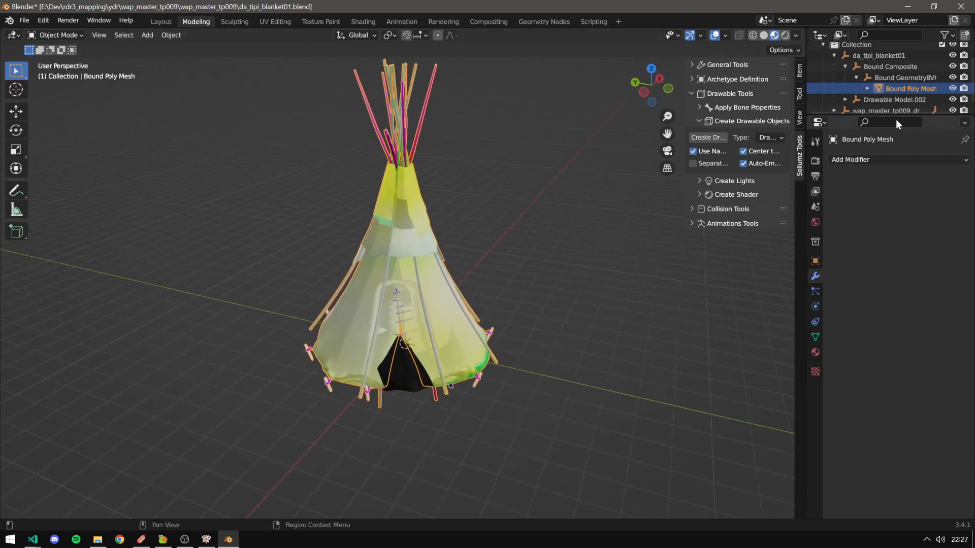
click(953, 89)
click(953, 89)
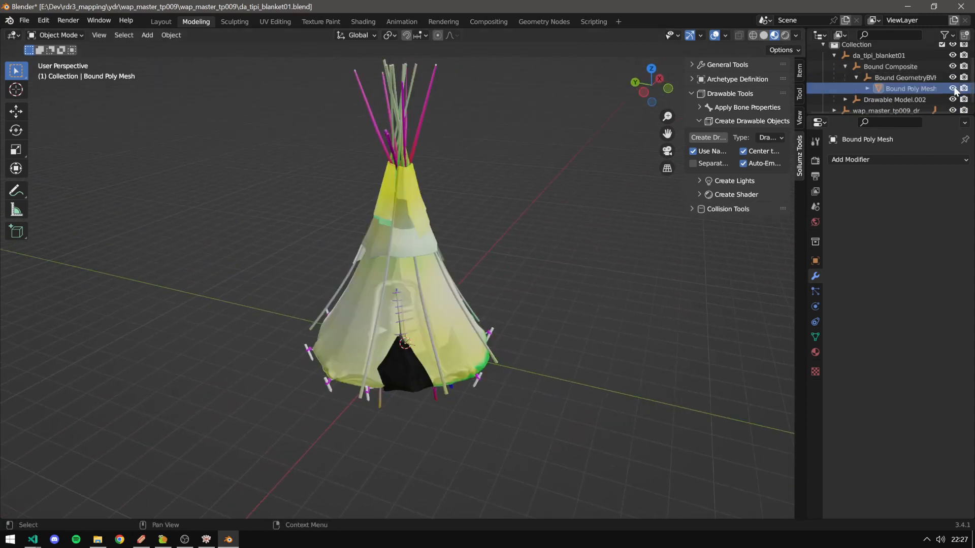
click(952, 89)
click(867, 89)
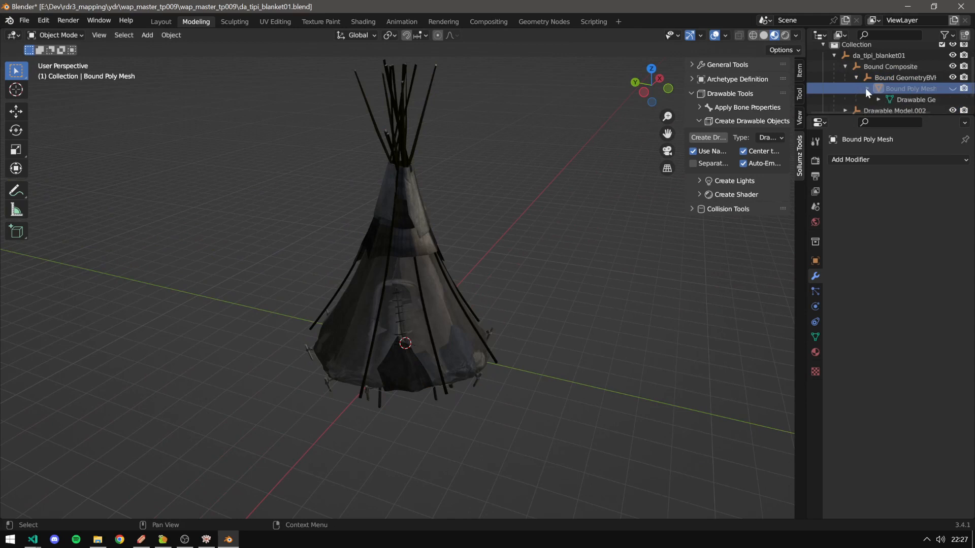
Apply the General (Default) collision flag preset to Bound GeometryBVH.
click(896, 77)
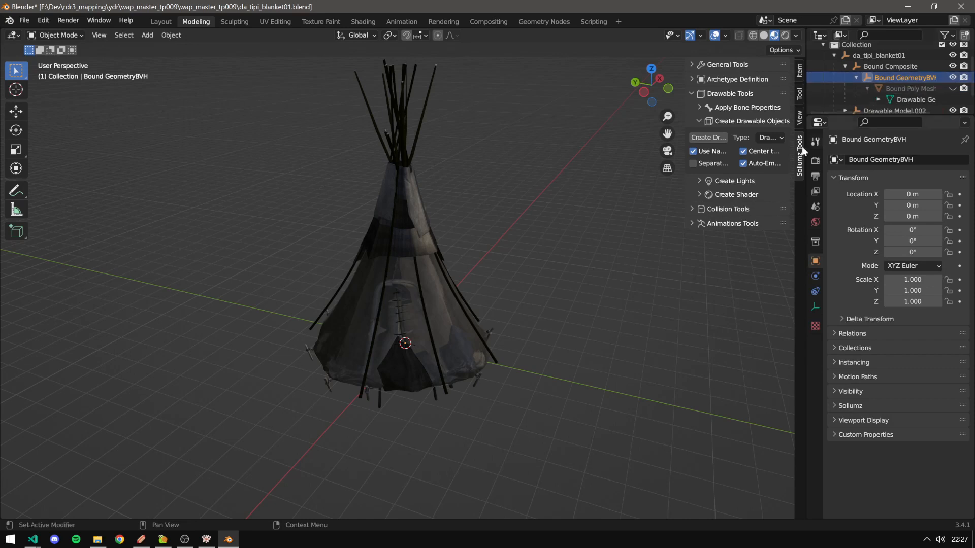
click(692, 209)
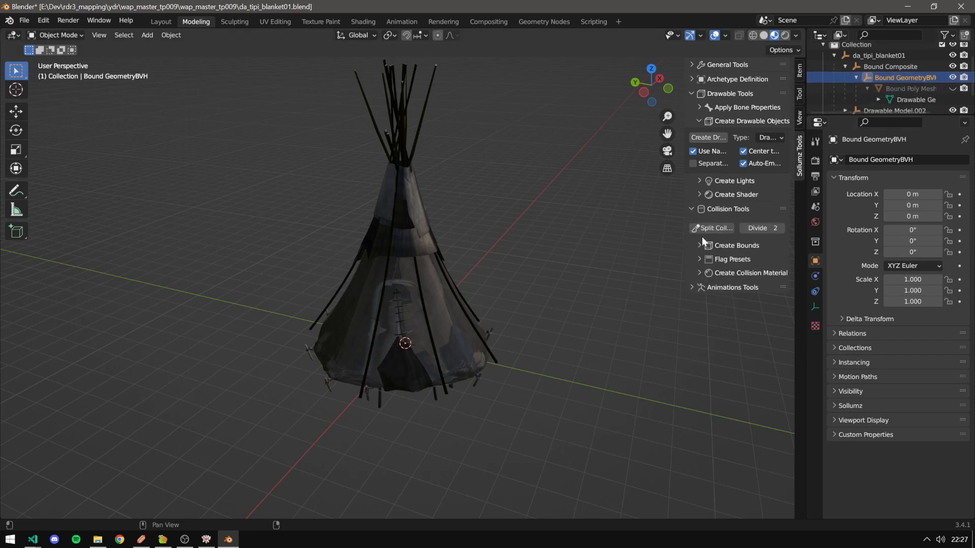
click(699, 260)
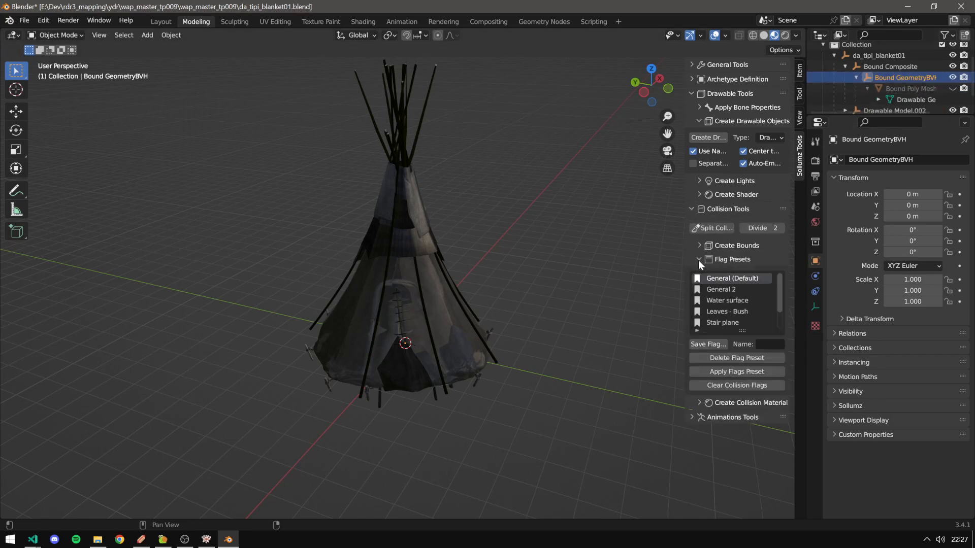
click(732, 372)
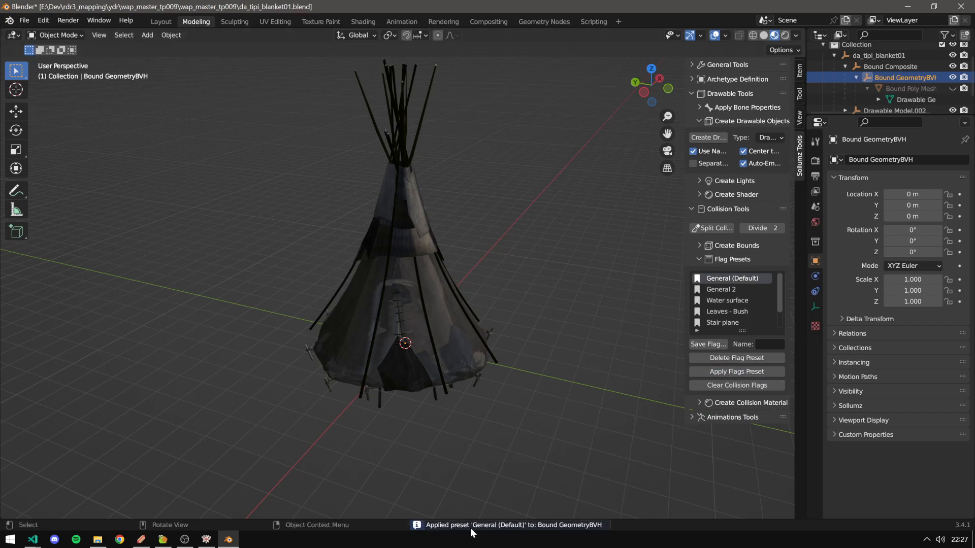
Examine the tipi mesh and its contents under Drawable Model.002, toggling the mesh's visibility as a check.
click(858, 78)
click(845, 67)
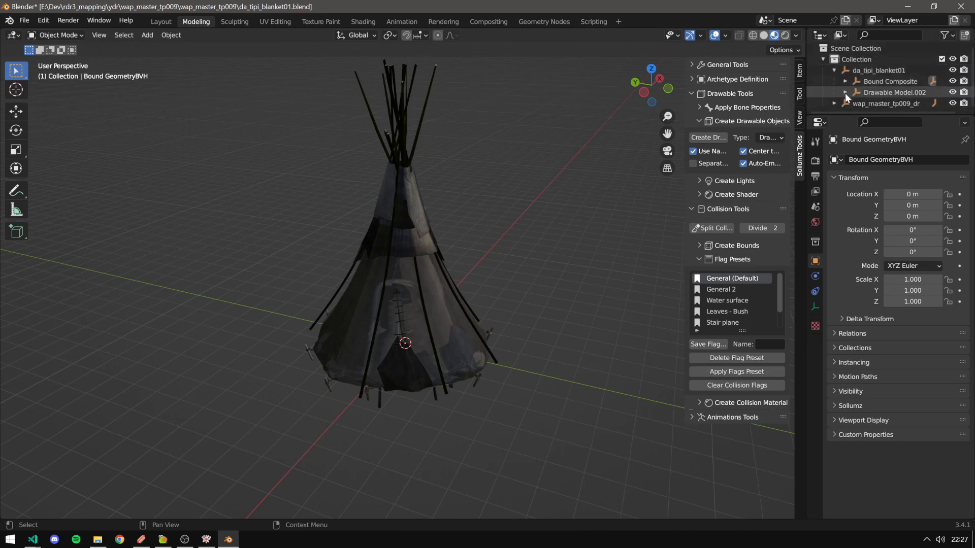
click(845, 92)
click(856, 102)
scroll(861, 89, down, 2)
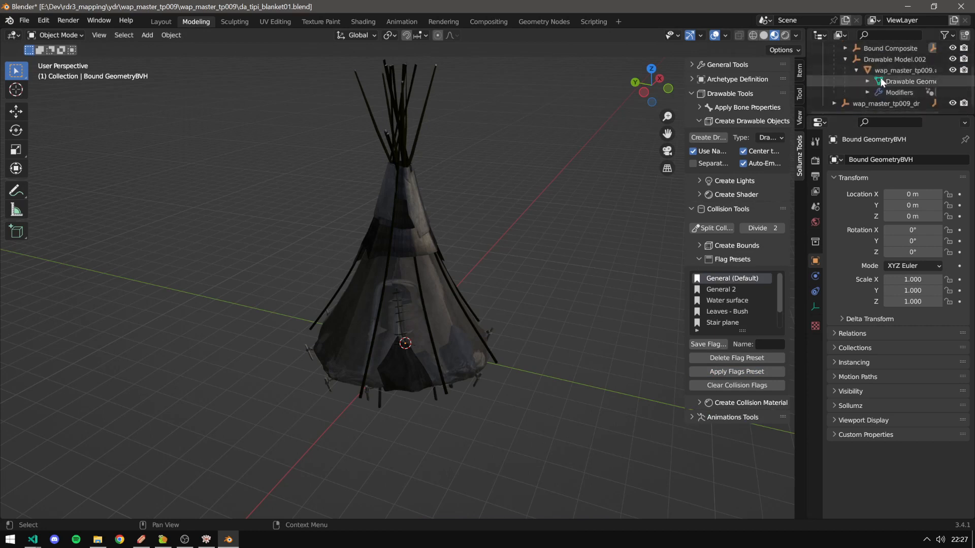
click(952, 71)
click(952, 71)
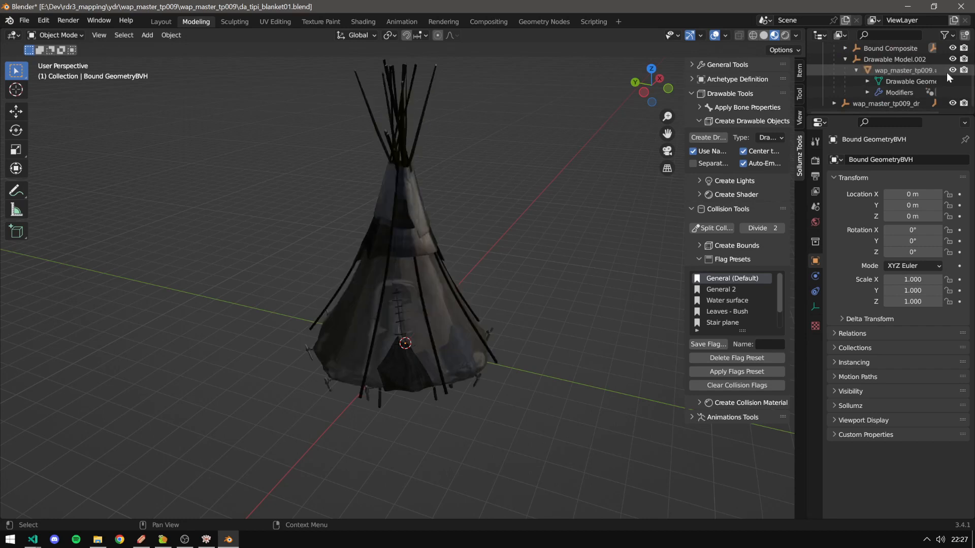
click(845, 59)
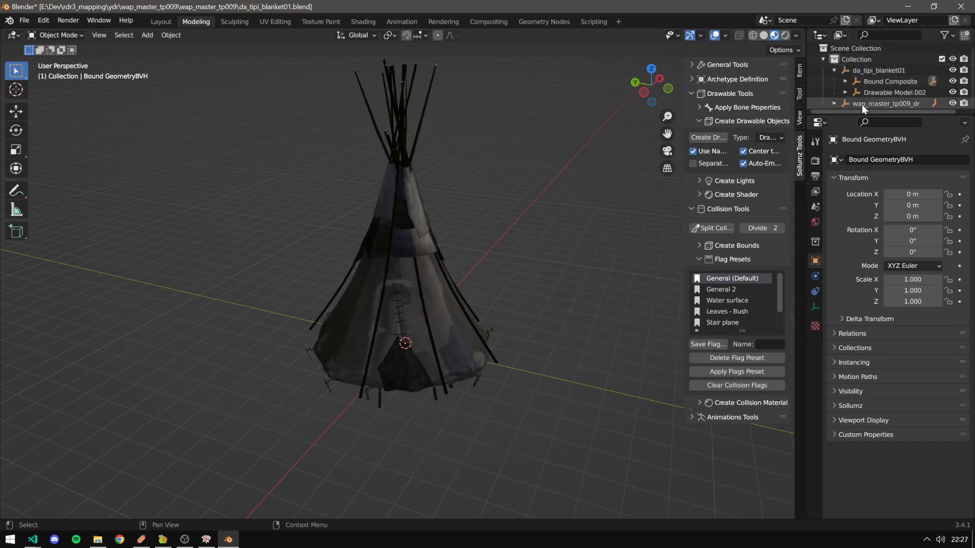
Export only the selected da_tipi_blanket01 as Codewalker XML into E:\Dev\rdr3_mapping\ydr\wap_master_tp009.
click(861, 103)
click(869, 70)
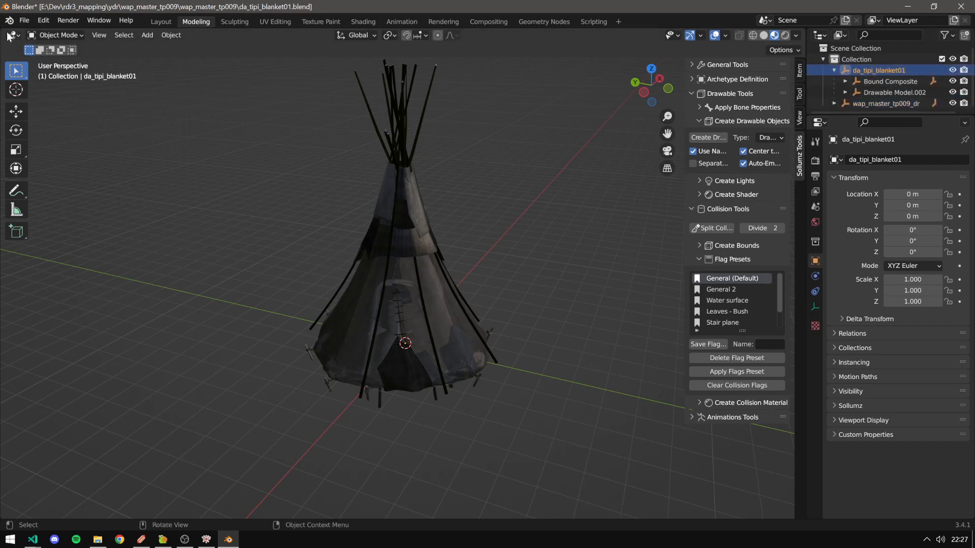
click(29, 20)
mouse_move(86, 179)
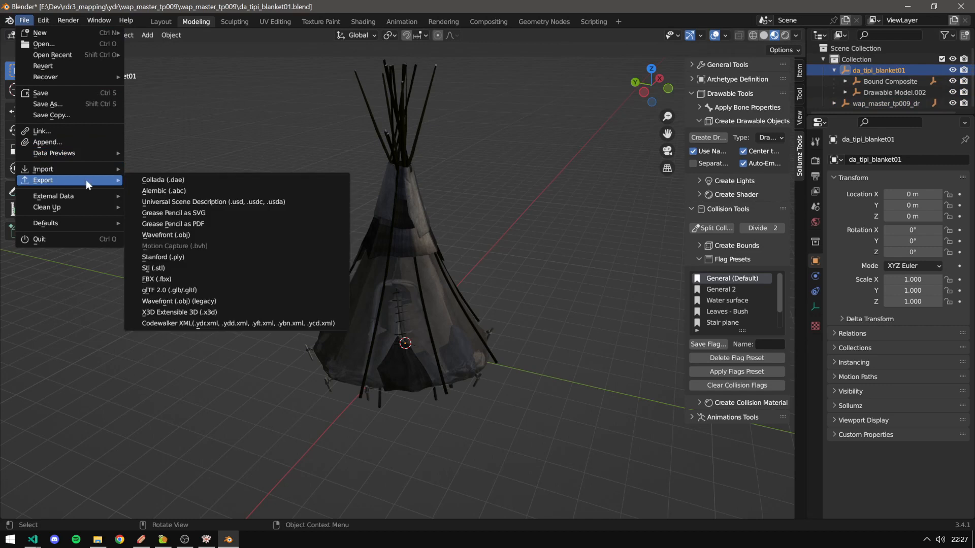
click(196, 322)
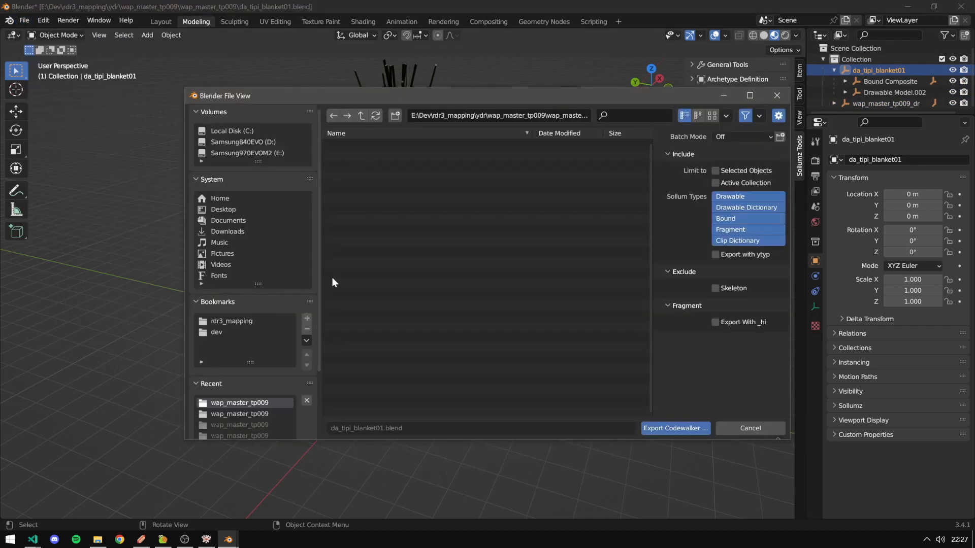
click(223, 333)
click(227, 321)
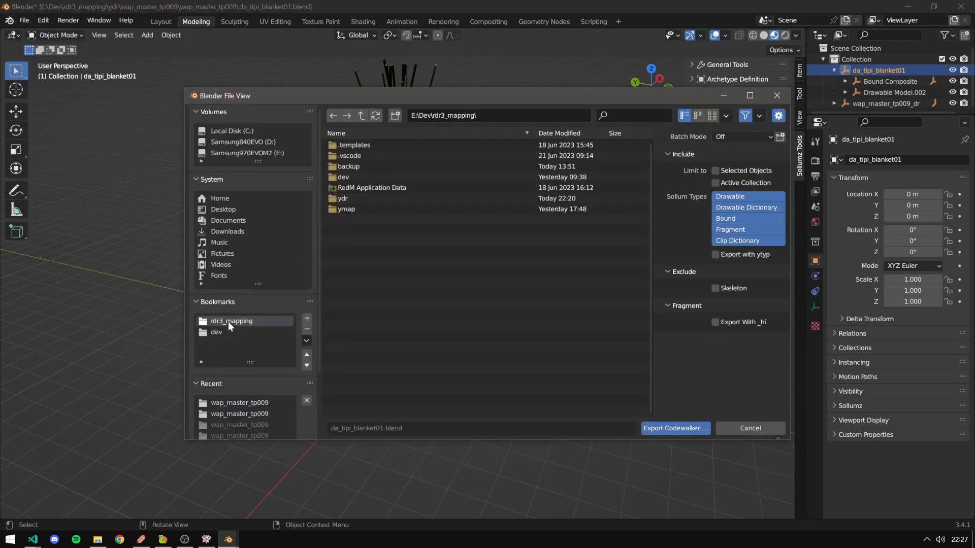
double_click(351, 193)
double_click(370, 156)
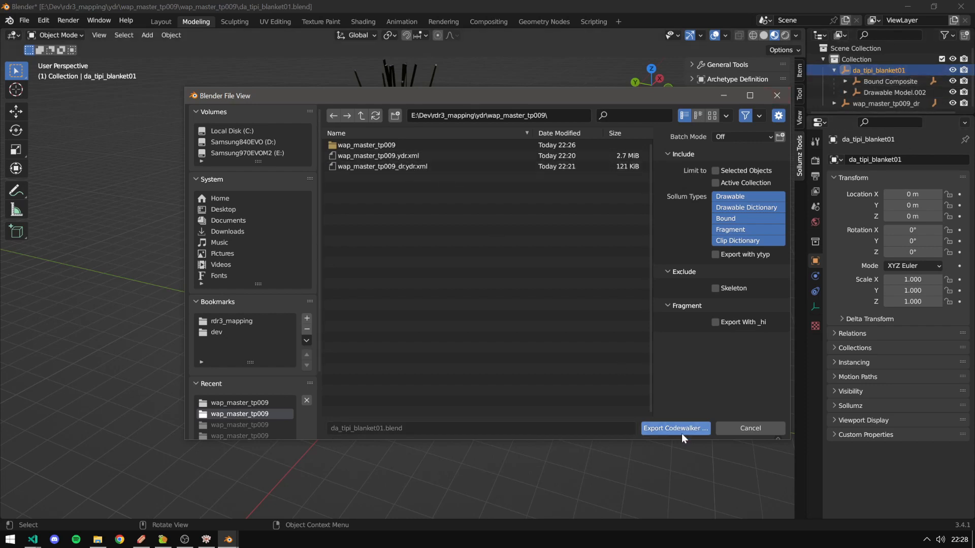
click(717, 172)
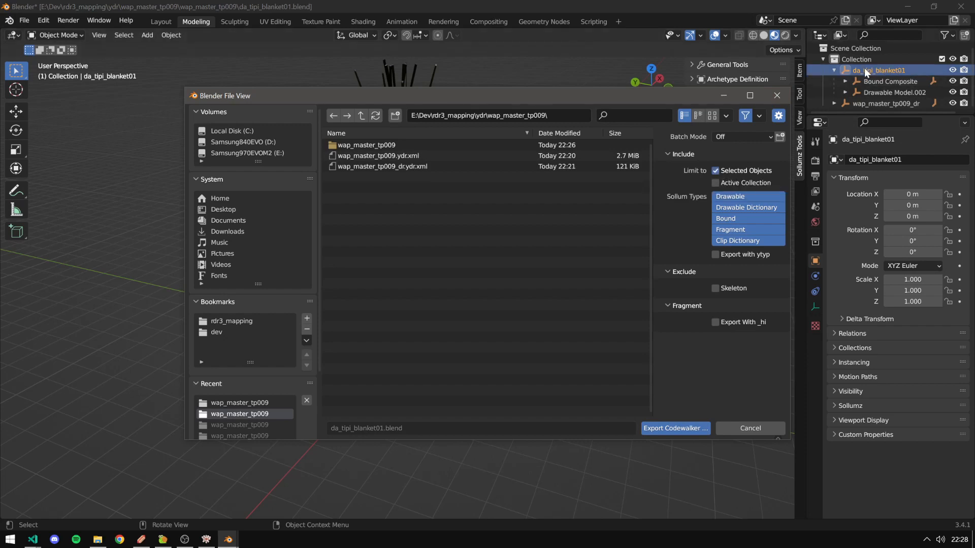
click(675, 428)
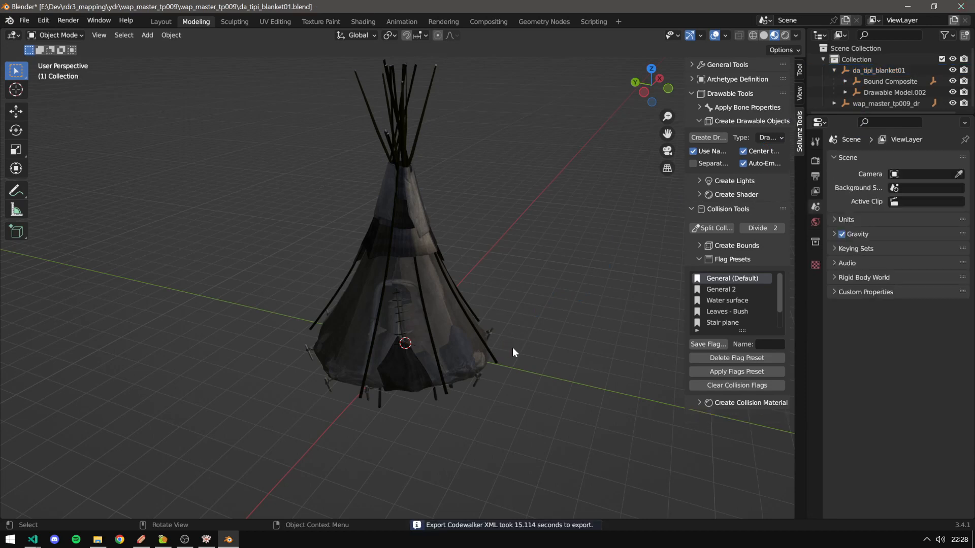
Convert the door flap mesh under Drawable Model.001 to a Sollumz Drawable with Auto-Embed Collision disabled.
click(871, 103)
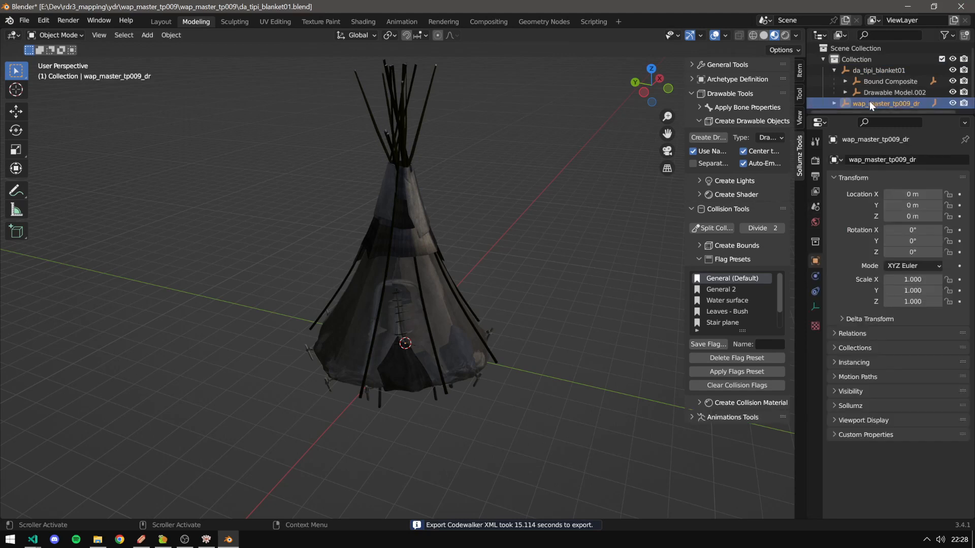
click(837, 102)
scroll(843, 102, down, 2)
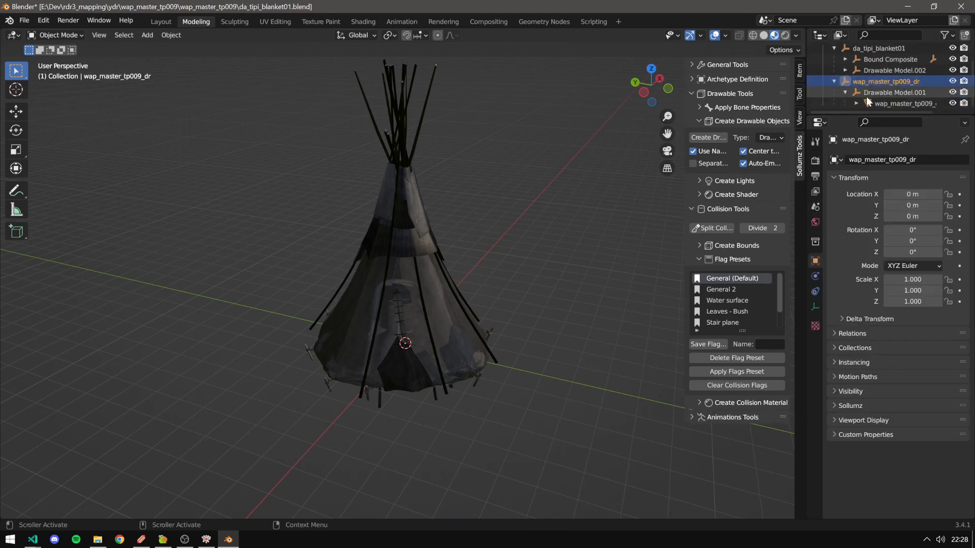
click(883, 104)
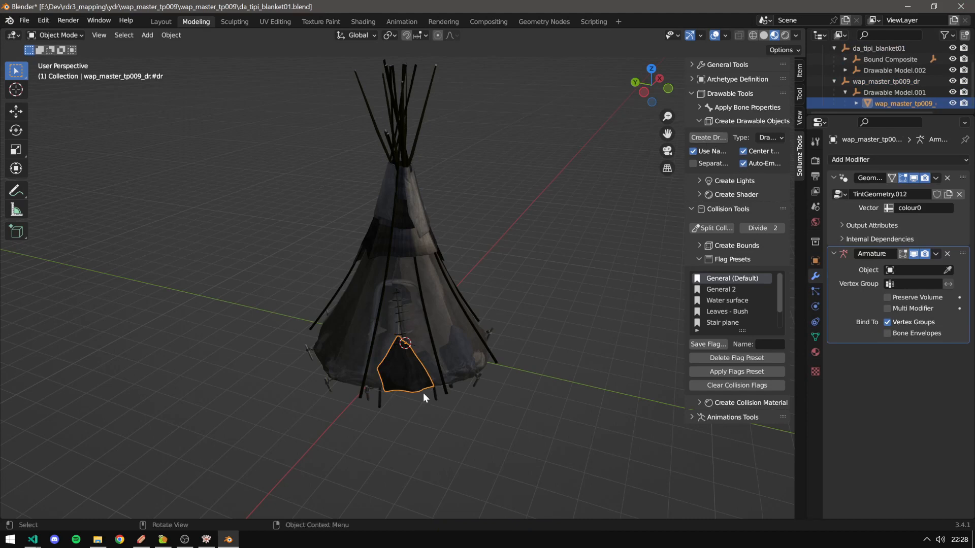
middle_drag(422, 392, 534, 378)
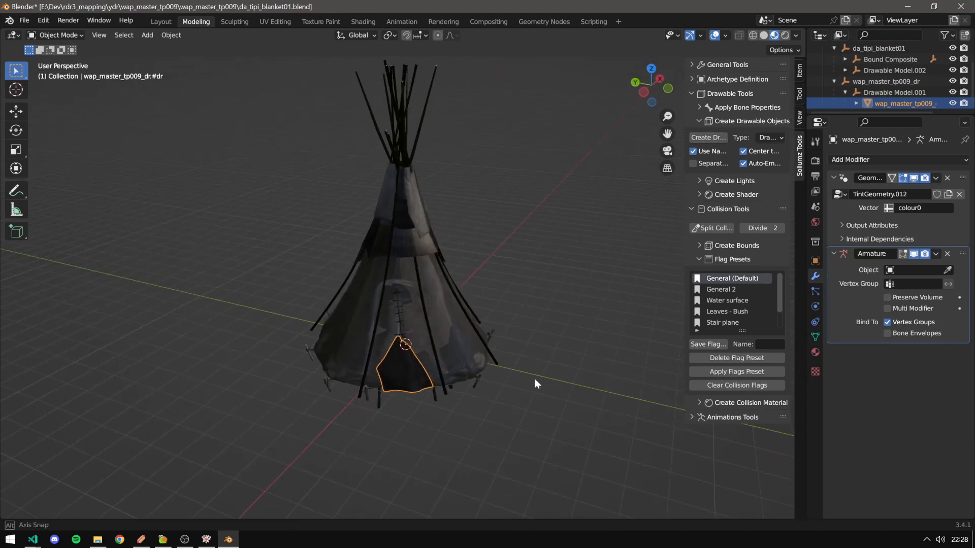
click(743, 164)
click(715, 136)
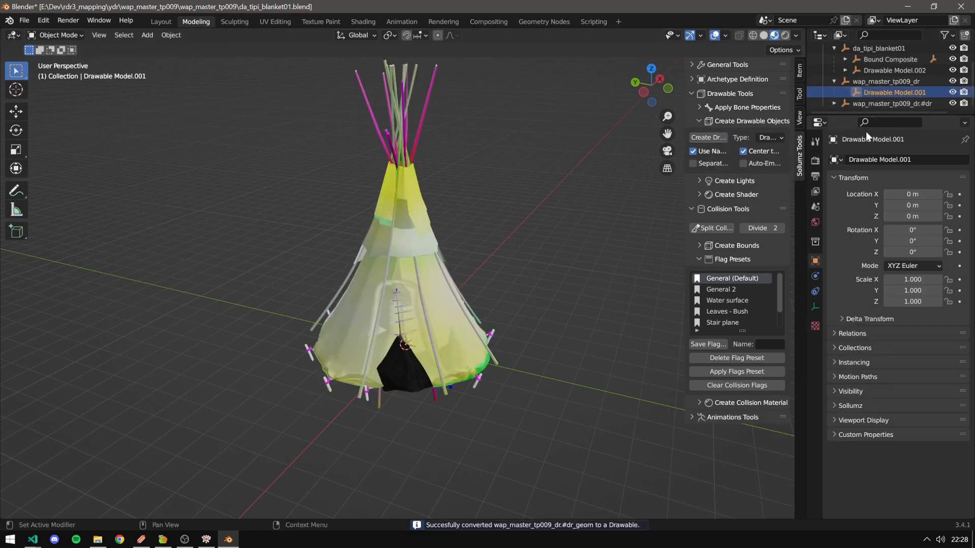
Delete the emptied Drawable Model.001 and its old parent wap_master_tp009_dr.
click(879, 94)
key(Delete)
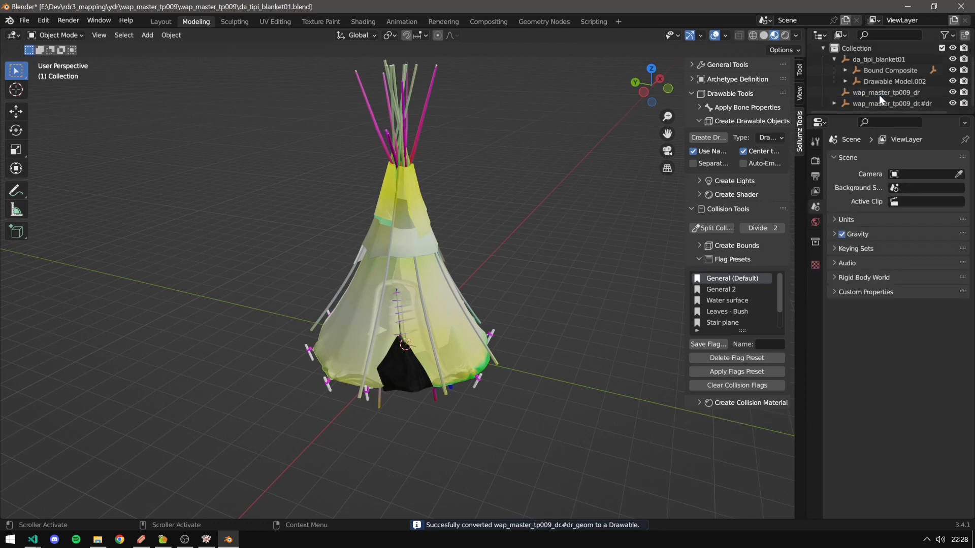
click(879, 96)
key(Delete)
Select wap_master_tp009_dr.#dr and examine its hierarchy alongside the bound and drawable meshes of da_tipi_blanket01.
click(861, 104)
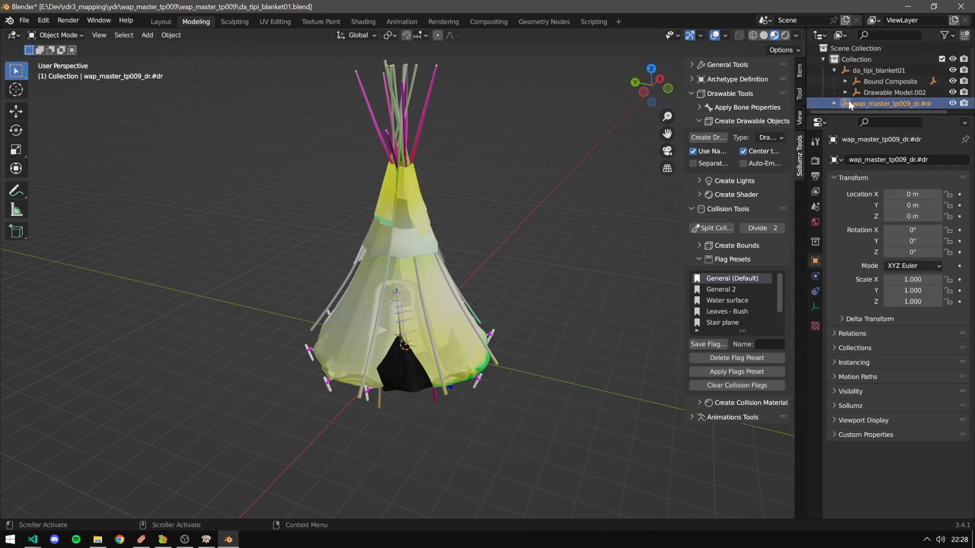
click(834, 103)
click(833, 103)
click(834, 71)
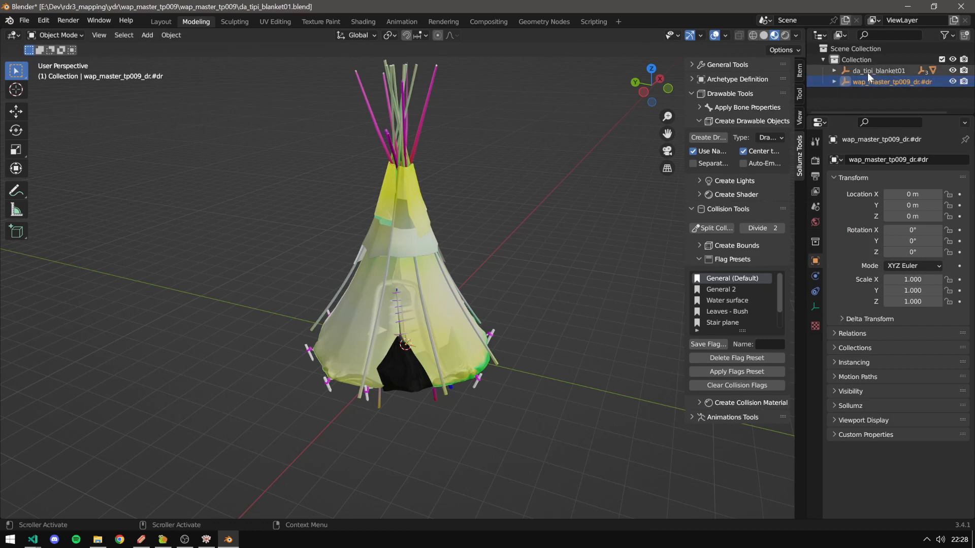
click(835, 71)
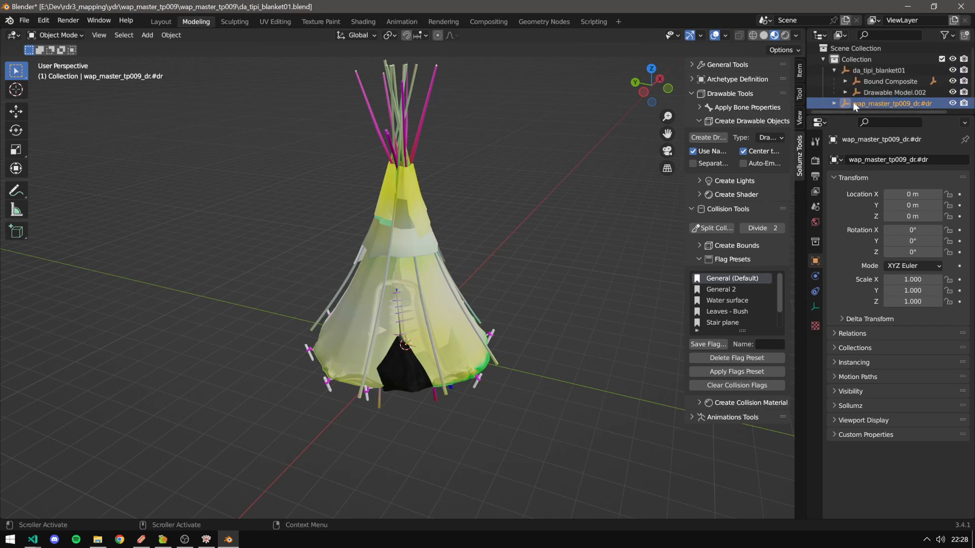
click(834, 101)
scroll(882, 79, down, 1)
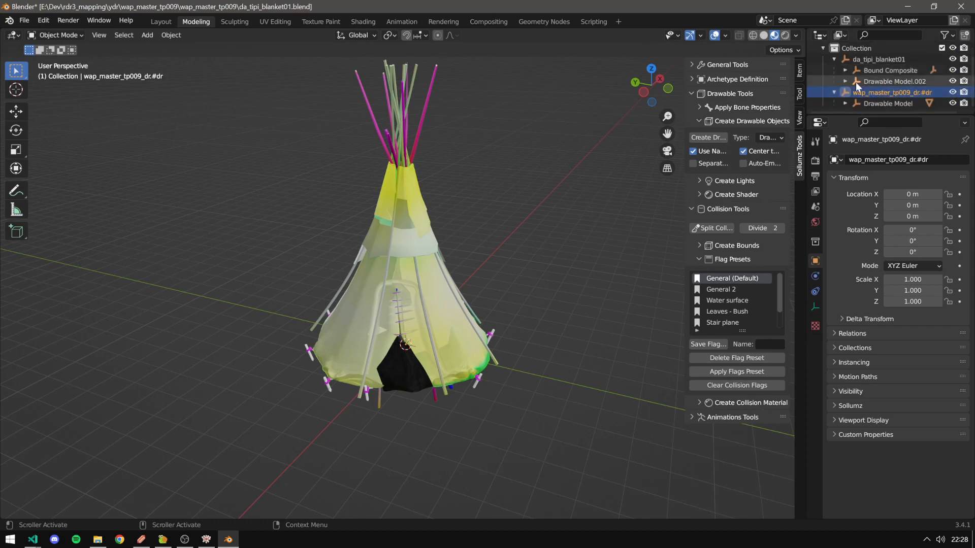
click(846, 81)
click(844, 71)
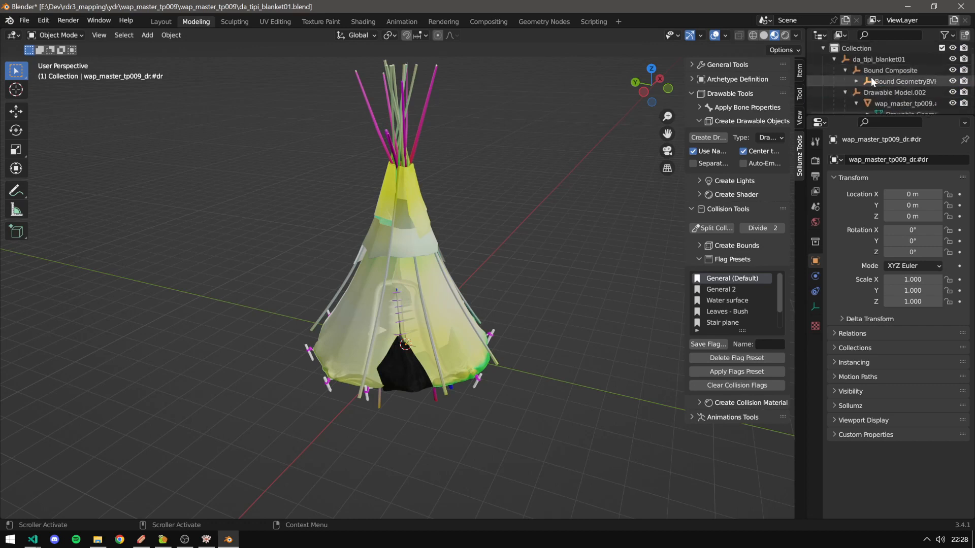
scroll(870, 77, down, 3)
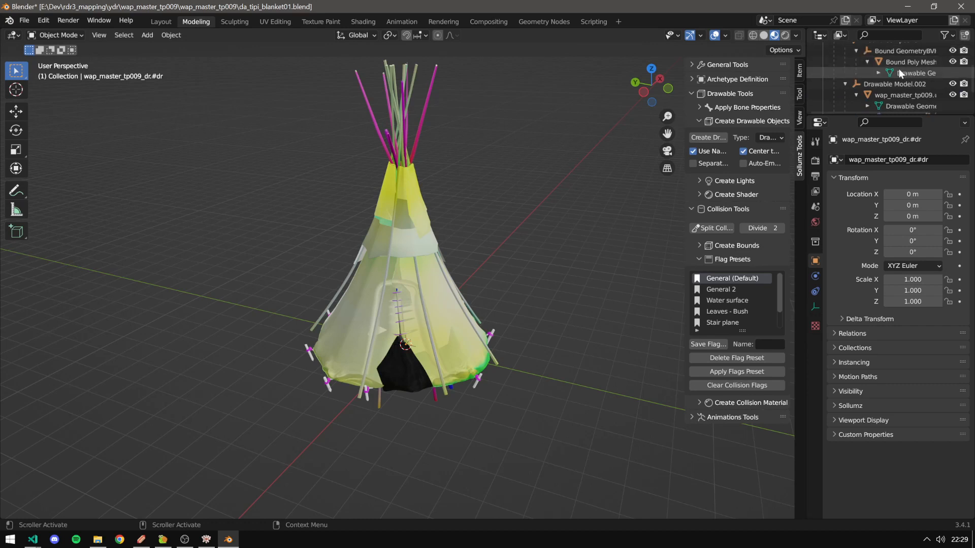
scroll(901, 69, up, 2)
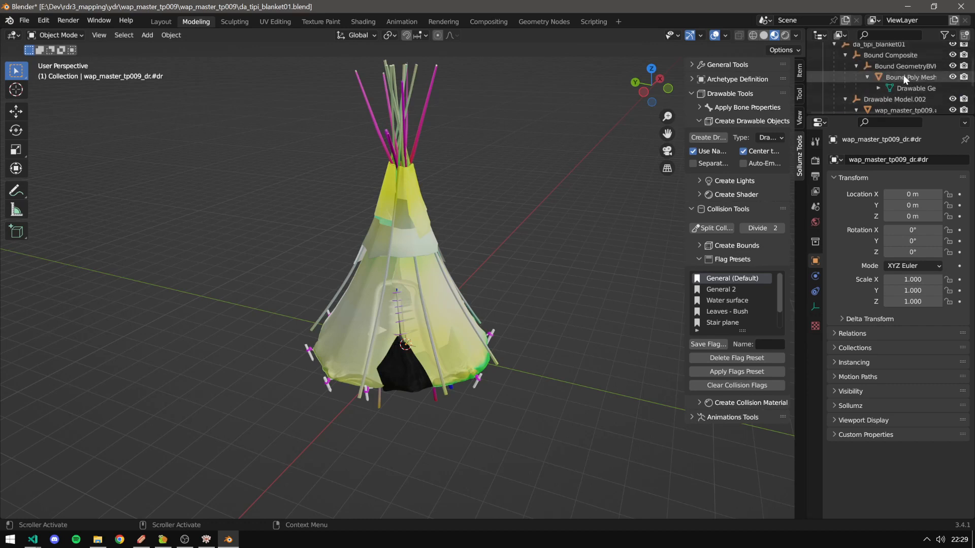
click(869, 77)
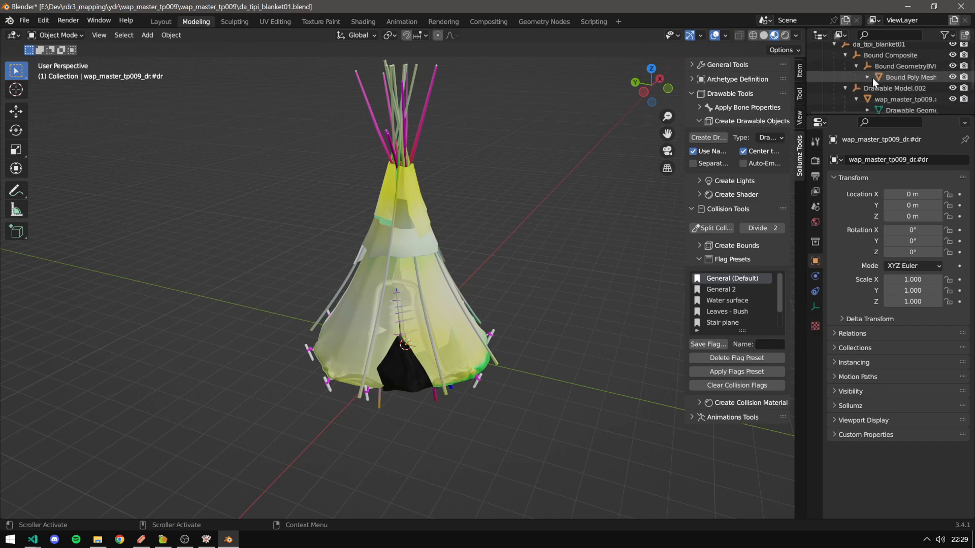
scroll(869, 86, down, 2)
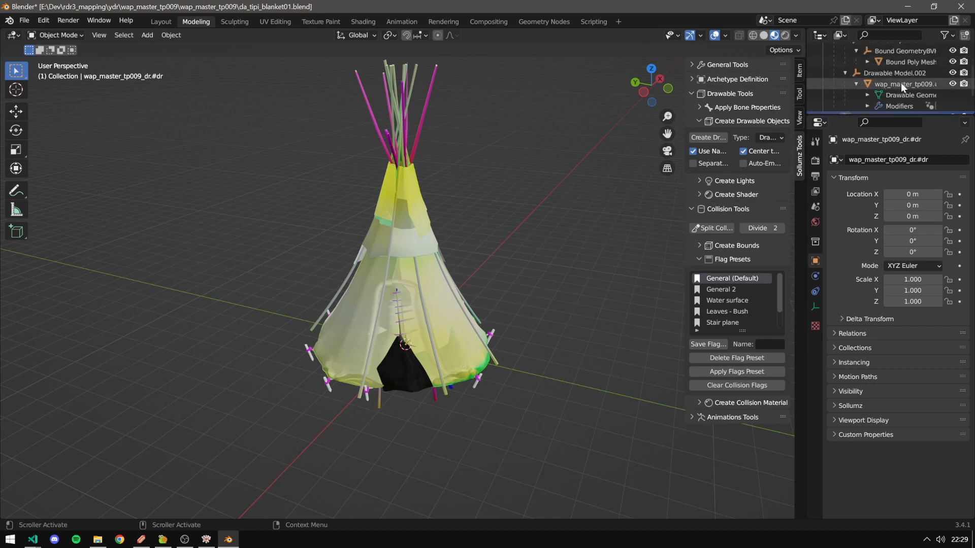
click(858, 84)
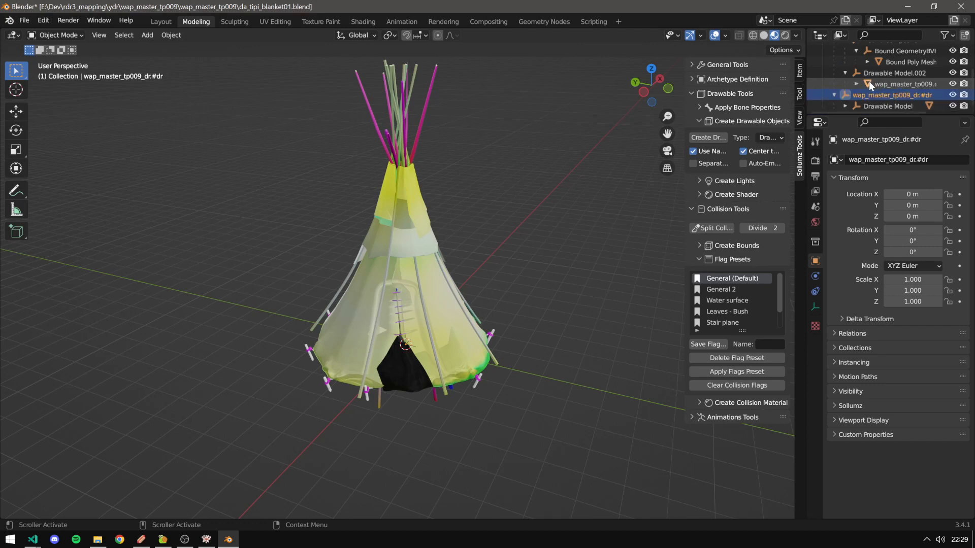
scroll(876, 92, down, 1)
click(845, 103)
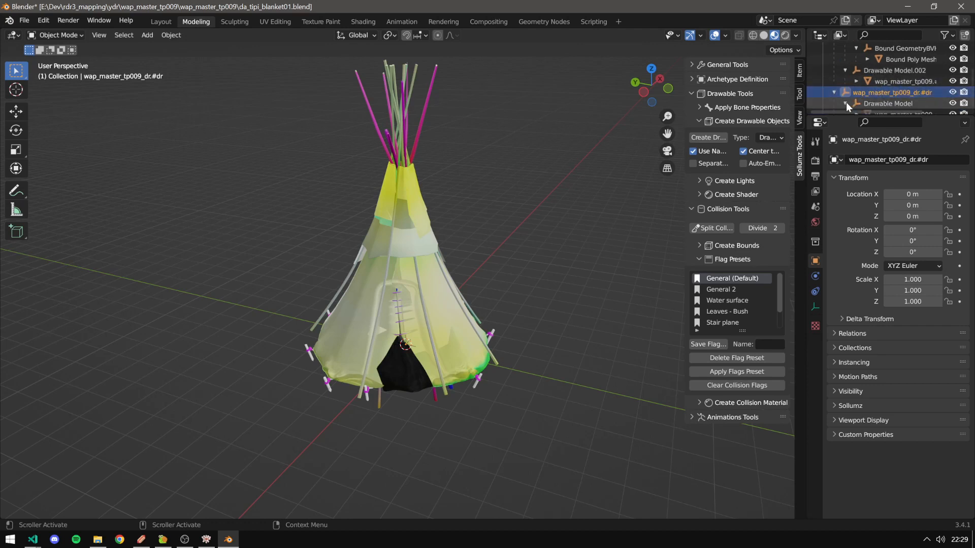
Move the door flap mesh from wap_master_tp009_dr.#dr into Drawable Model.002 of da_tipi_blanket01.
scroll(863, 99, down, 1)
click(904, 104)
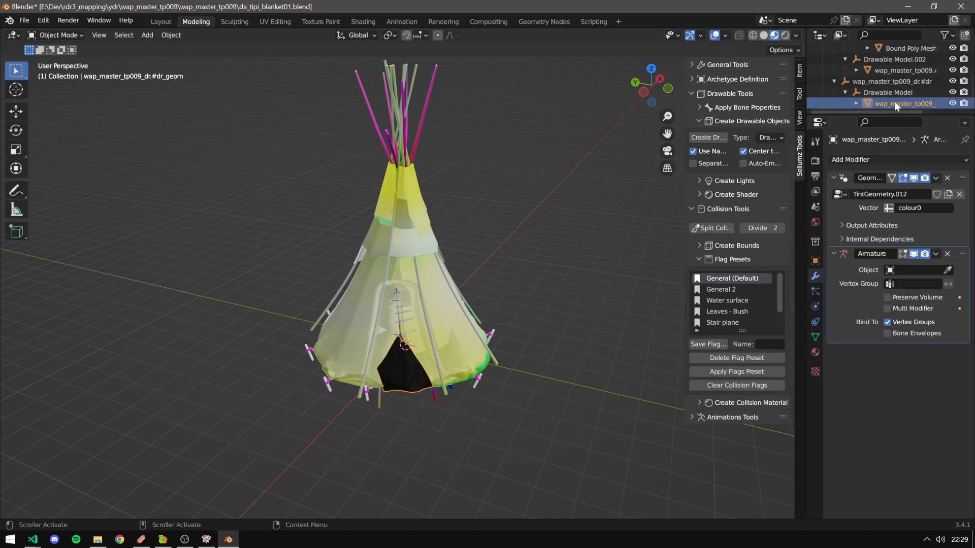
drag(892, 102, 885, 63)
Delete the emptied Drawable Model and its parent wap_master_tp009_dr.#dr.
click(879, 104)
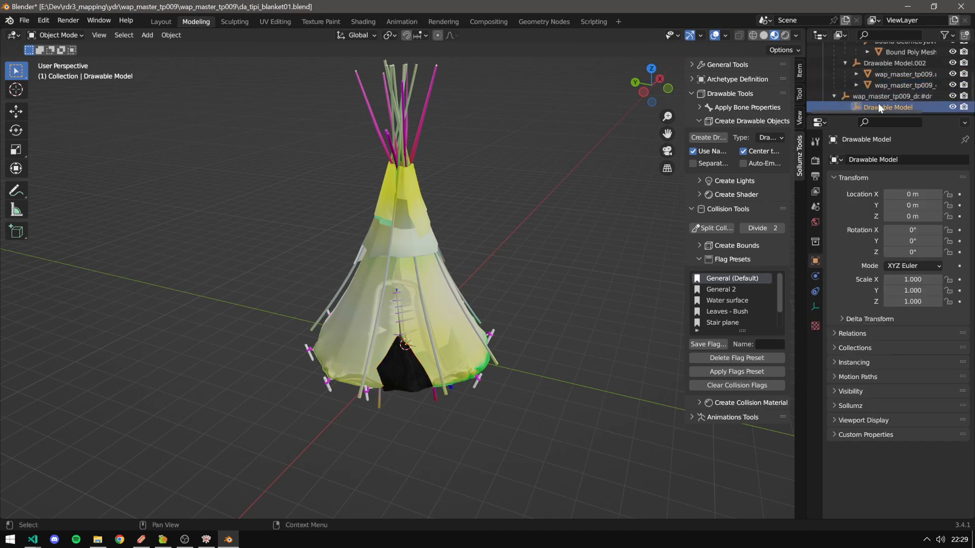
key(Delete)
click(878, 102)
key(Delete)
scroll(891, 87, up, 3)
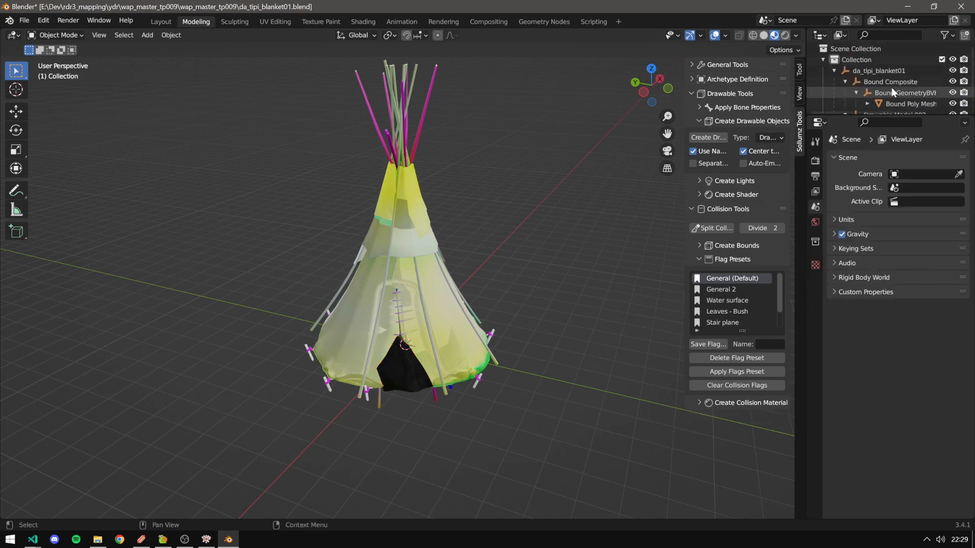
Rename the da_tipi_blanket01 drawable as da_tipi_blanket01_dr.
scroll(882, 72, down, 3)
scroll(882, 72, up, 3)
click(881, 70)
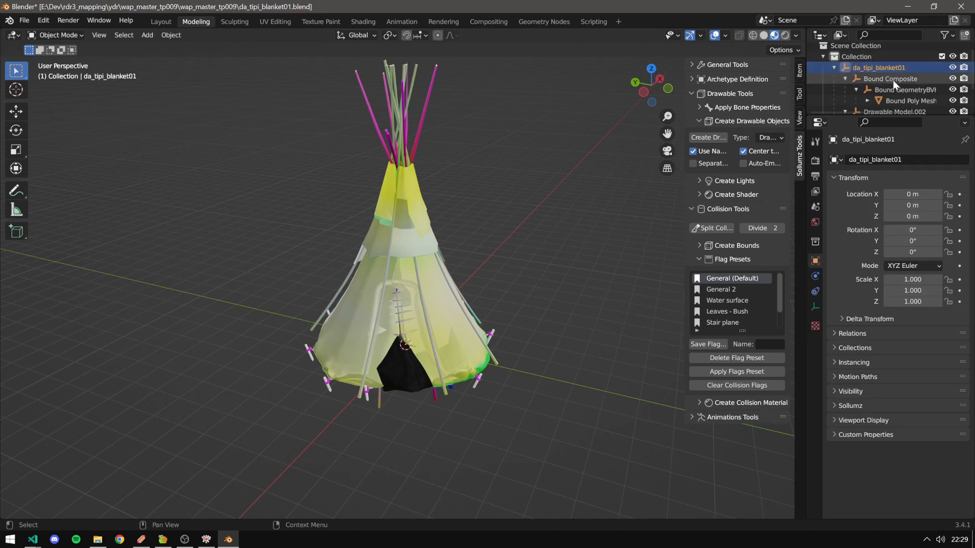
double_click(881, 70)
key(End)
text(_dr)
key(Return)
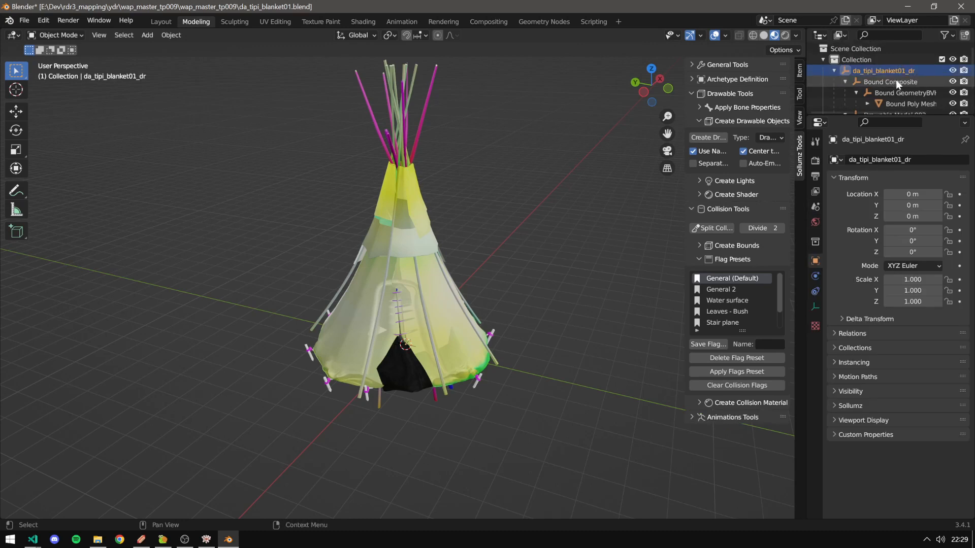
Examine the Bound Poly Mesh and the two meshes under Drawable Model.002 in da_tipi_blanket01_dr.
scroll(905, 80, down, 2)
click(899, 69)
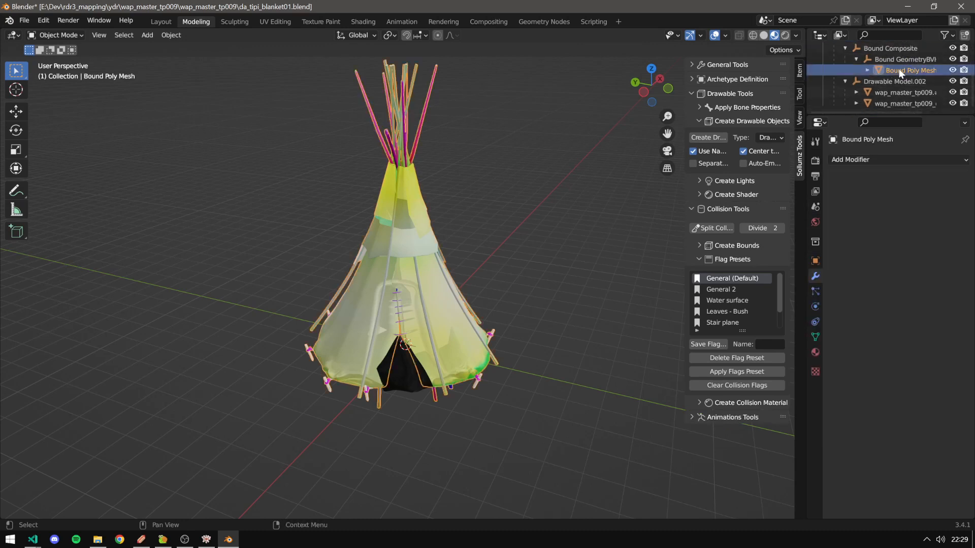
click(889, 91)
click(890, 102)
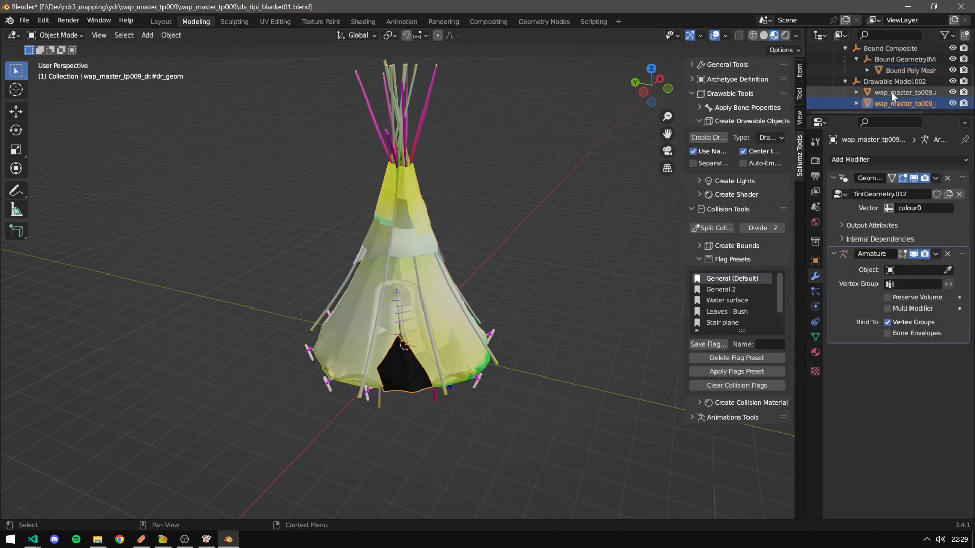
click(886, 93)
click(833, 83)
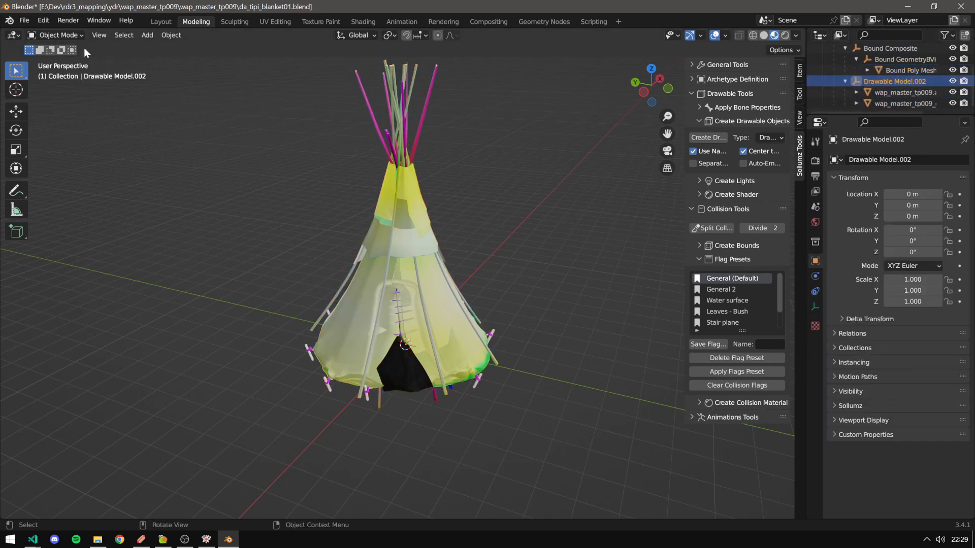
Export only the selected da_tipi_blanket01_dr as Codewalker XML into E:\Dev\rdr3_mapping\ydr\wap_master_tp009.
click(23, 19)
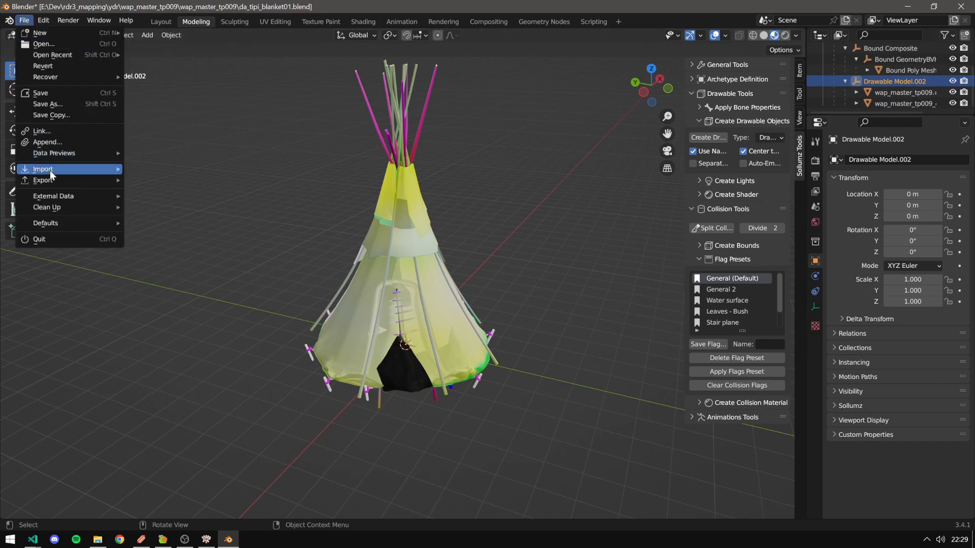
mouse_move(54, 181)
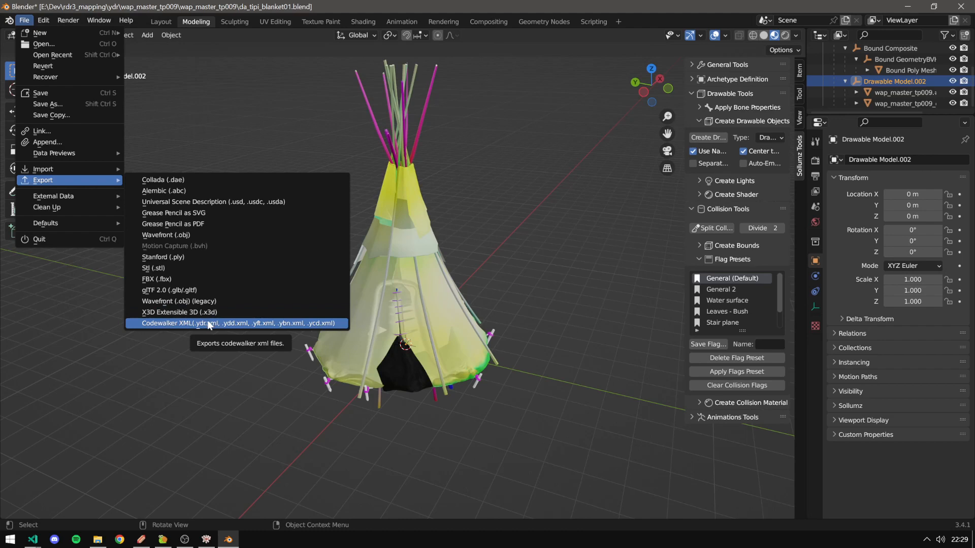
click(177, 324)
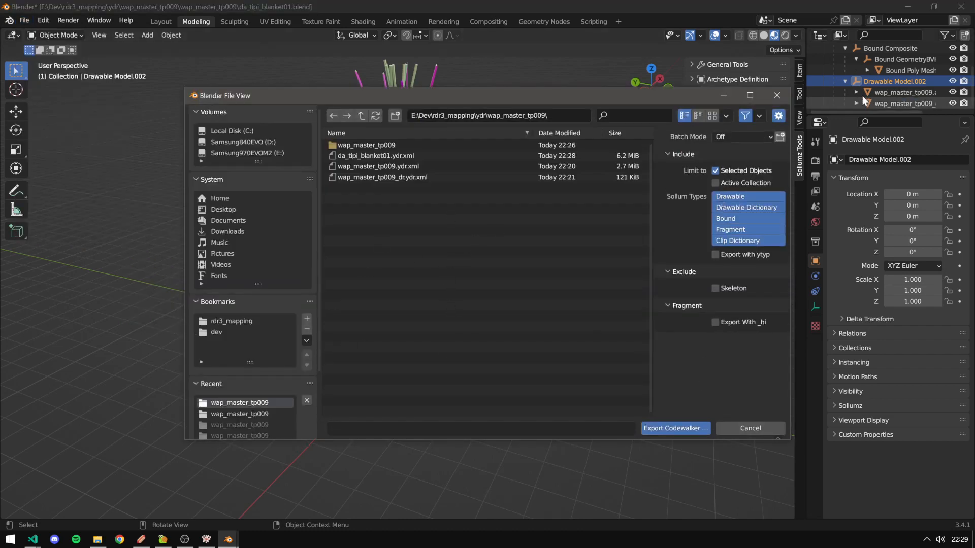
scroll(882, 58, up, 3)
click(875, 66)
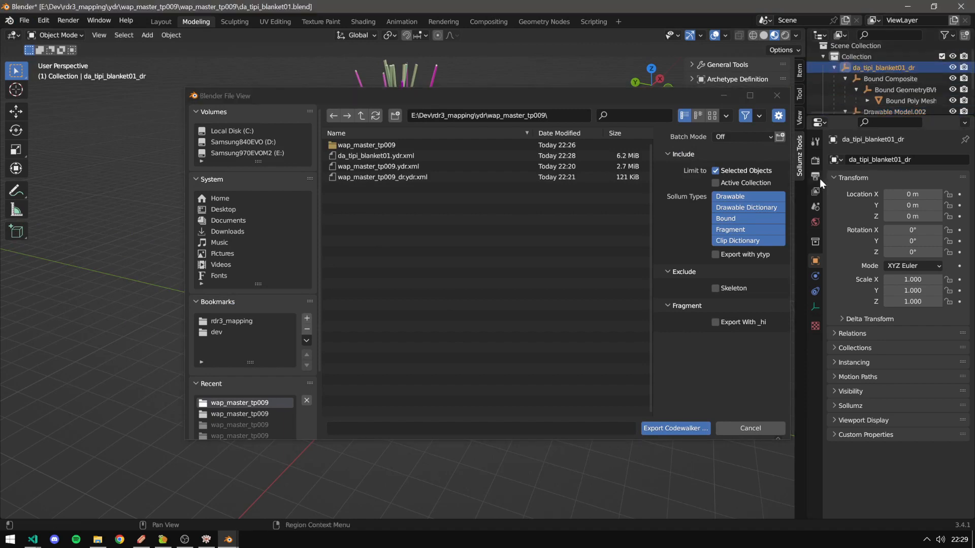
click(673, 429)
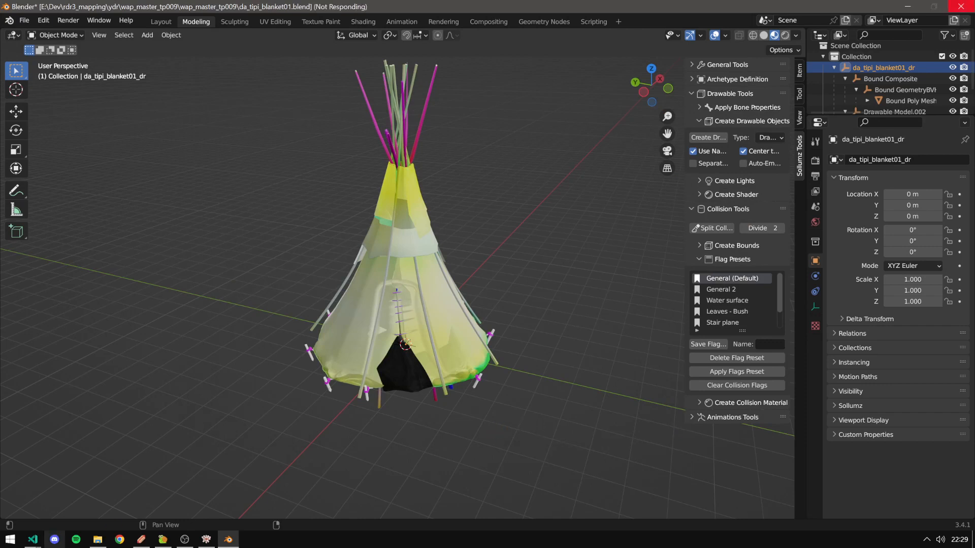
Switch to File Explorer and check the wap_master_tp009 folder for the exported XML files.
click(98, 539)
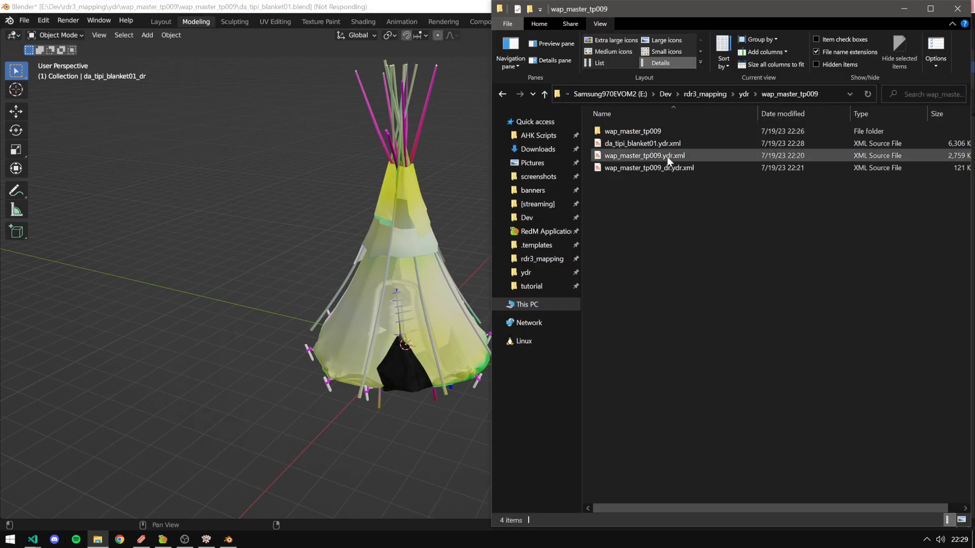
click(660, 145)
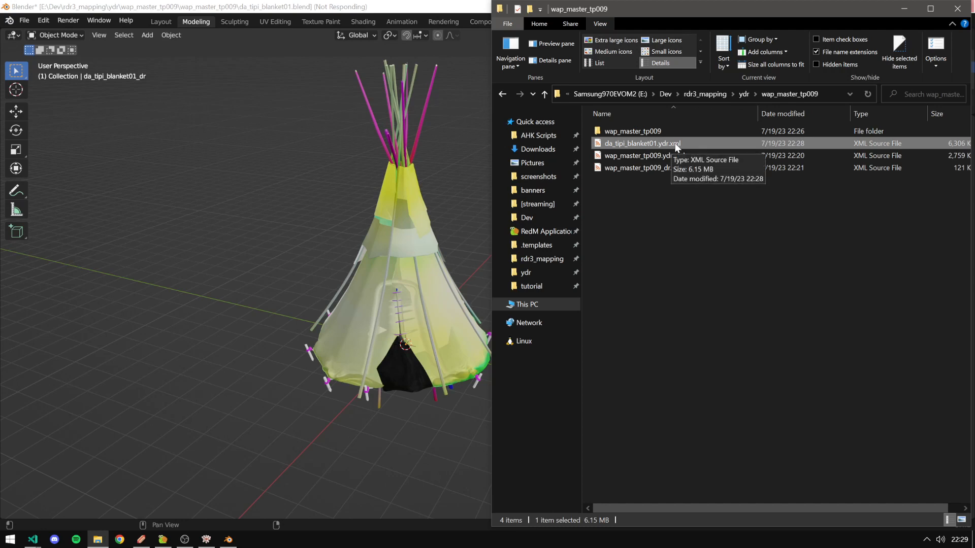
click(637, 147)
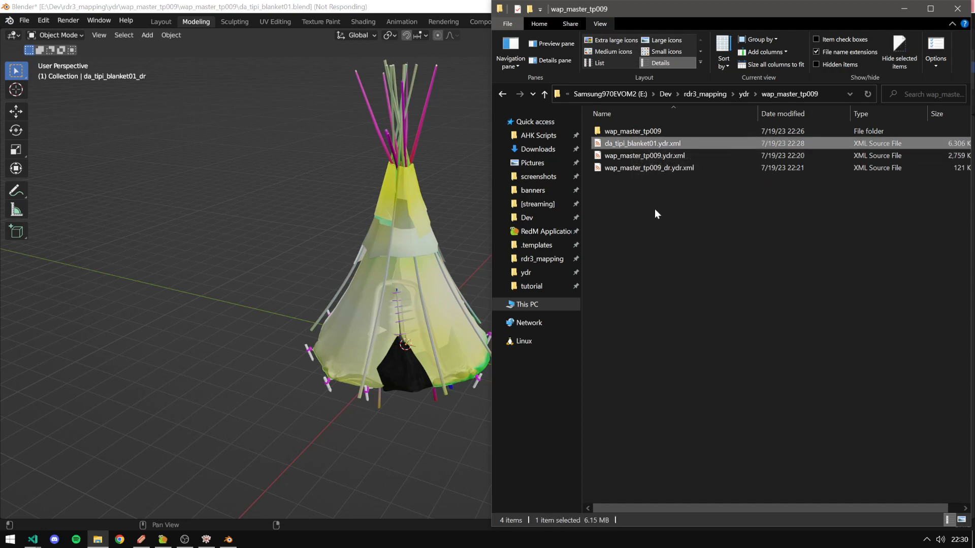
click(668, 271)
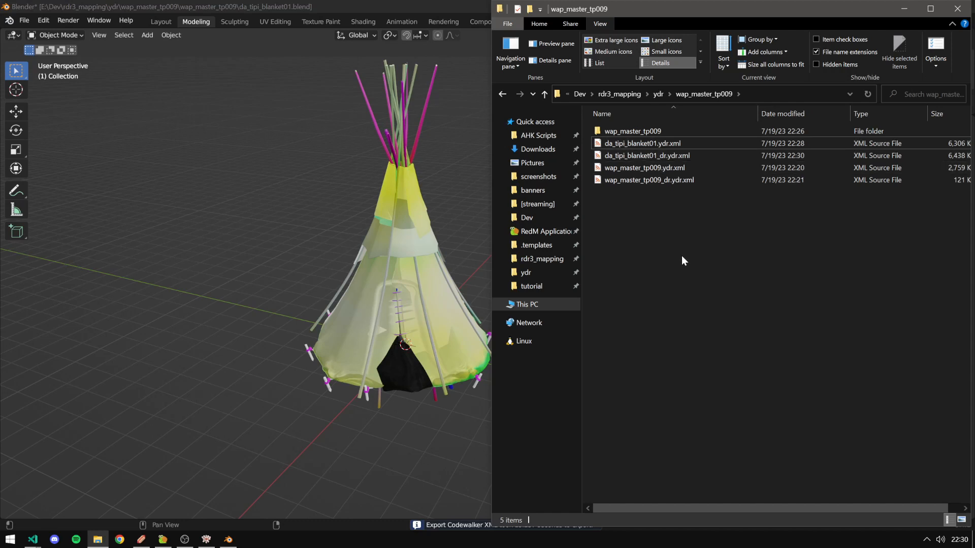
Switch to CodeWalker, open the RPF Explorer and enable edit mode.
click(206, 539)
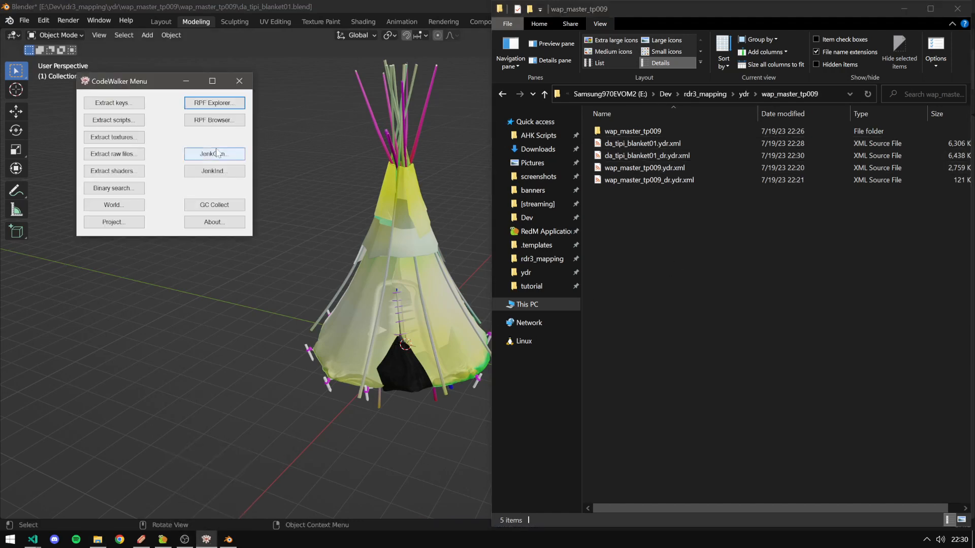
click(214, 103)
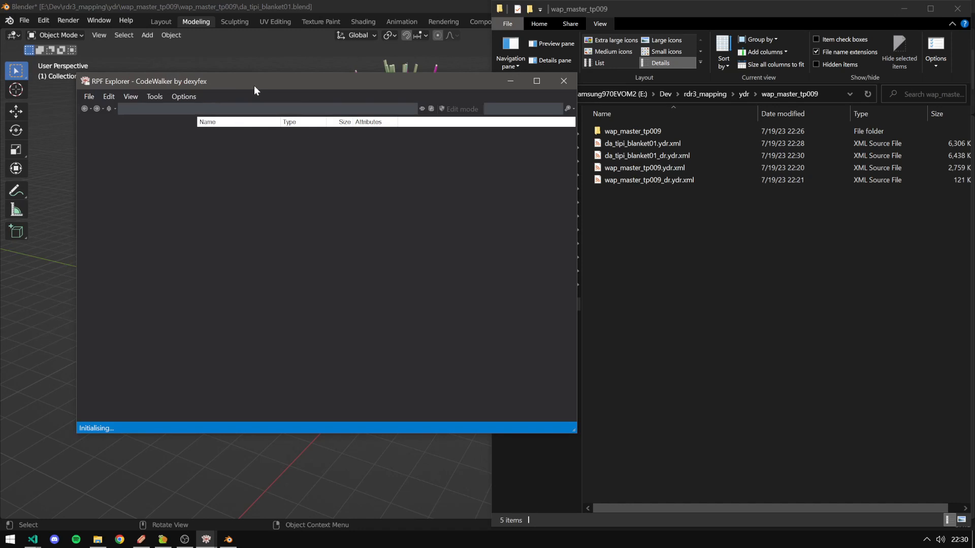
drag(260, 83, 253, 83)
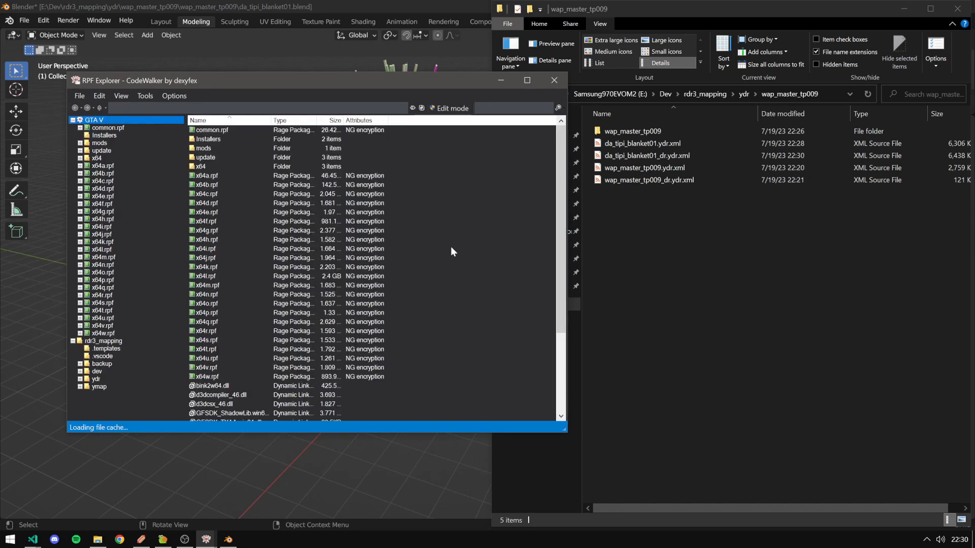
click(440, 110)
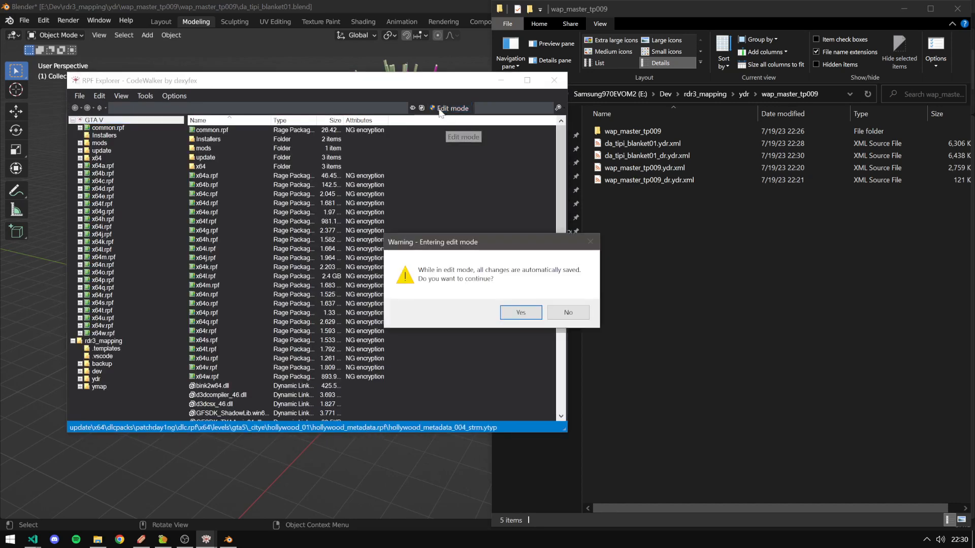
key(Return)
Import da_tipi_blanket01.ydr.xml and da_tipi_blanket01_dr.ydr.xml as XML into the rdr3_mapping\ydr\wap_master_tp009 folder.
click(80, 381)
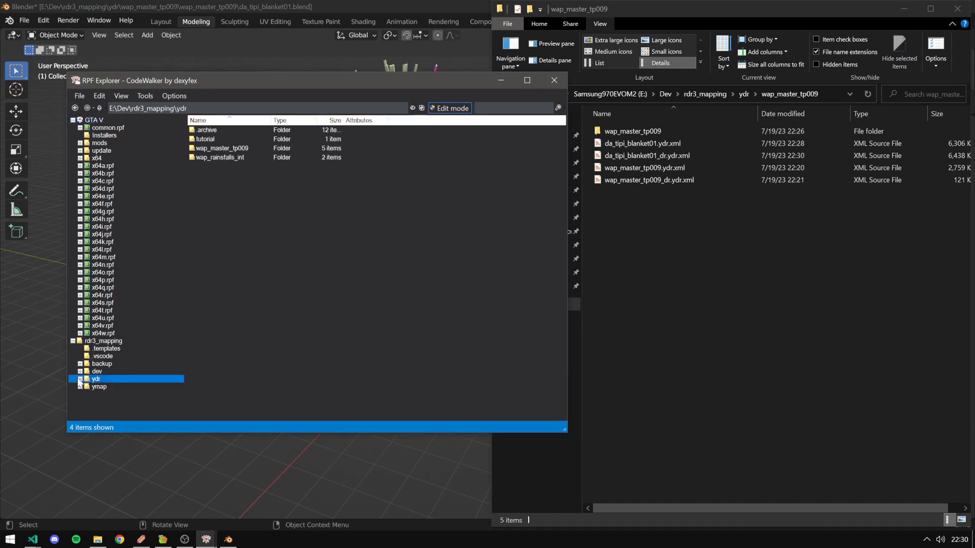
click(80, 381)
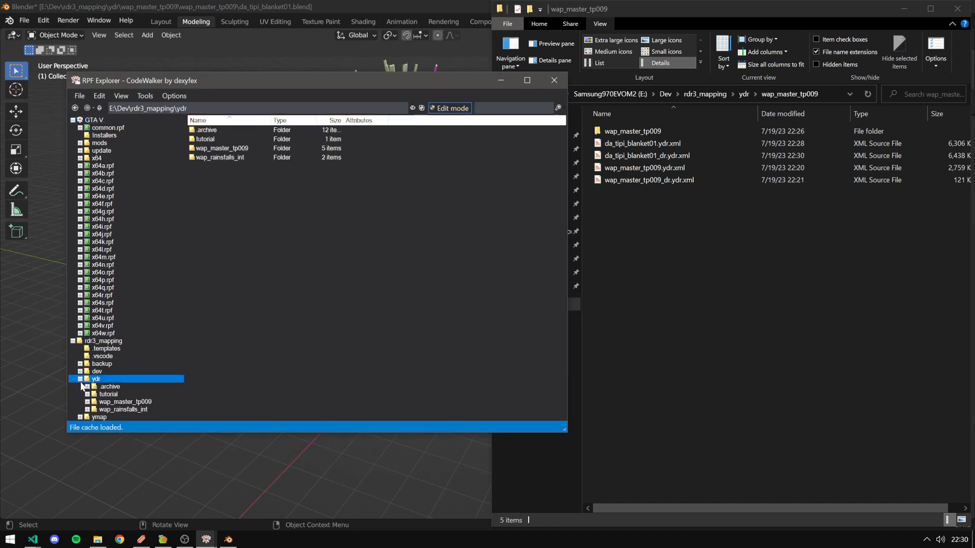
click(122, 402)
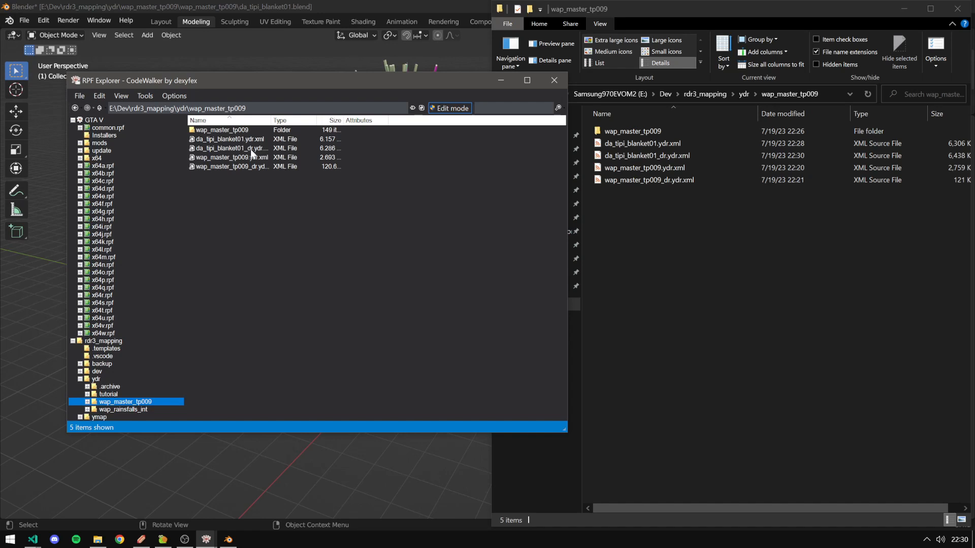
right_click(271, 225)
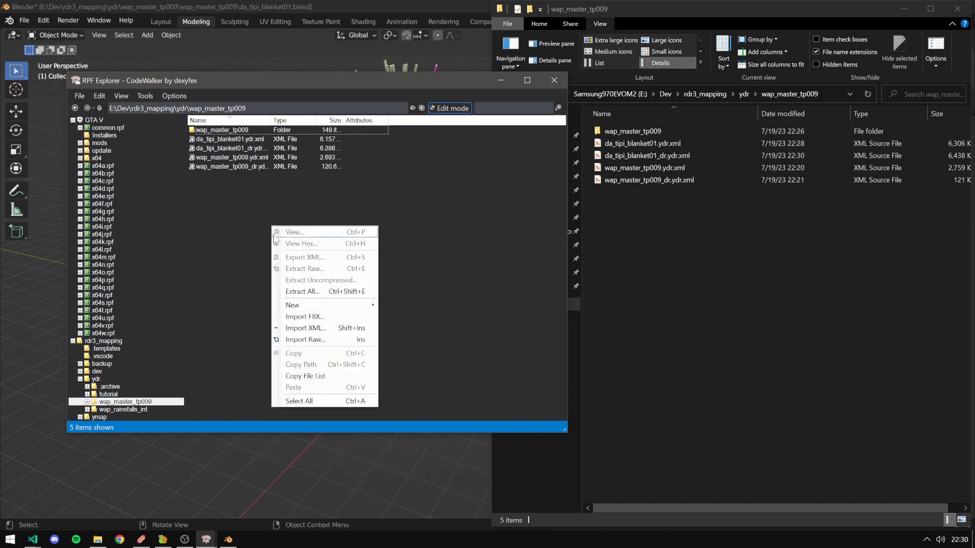
click(306, 328)
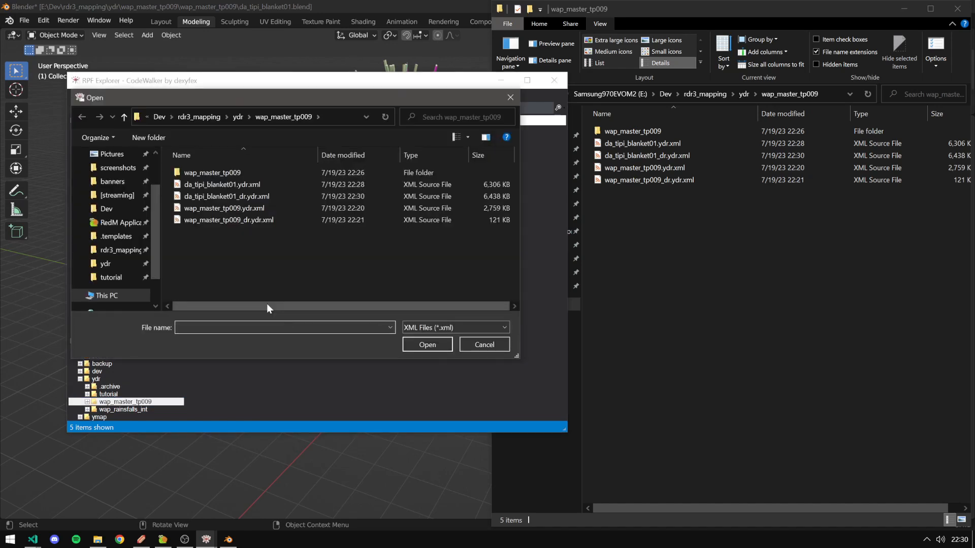
click(240, 184)
ctrl+click(253, 197)
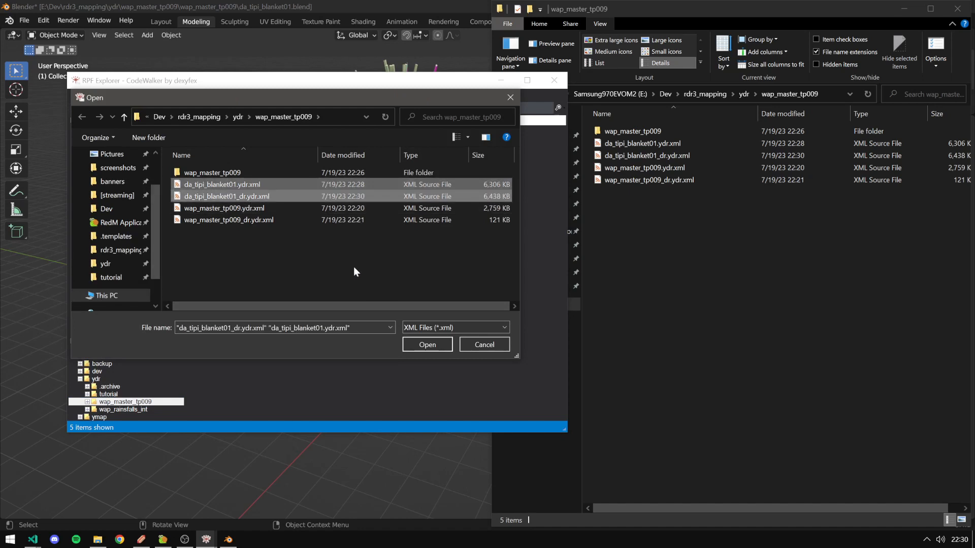
click(431, 346)
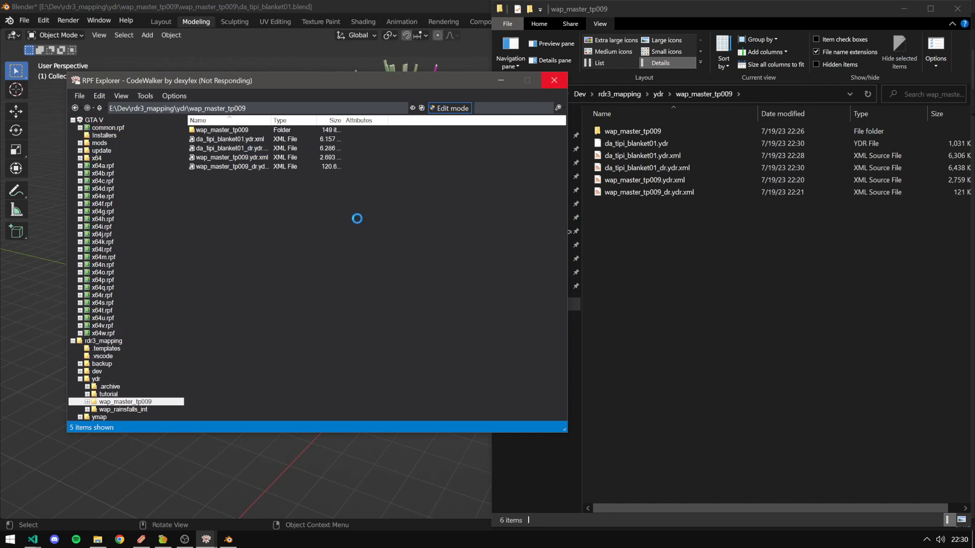
Switch to File Explorer and copy da_tipi_blanket01.ydr and da_tipi_blanket01_dr.ydr from the wap_master_tp009 folder.
click(664, 260)
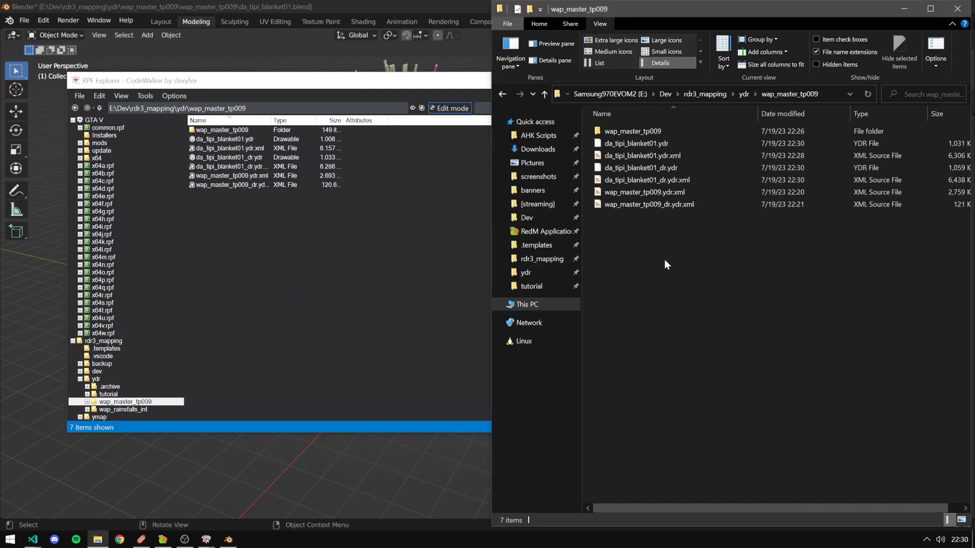
click(661, 143)
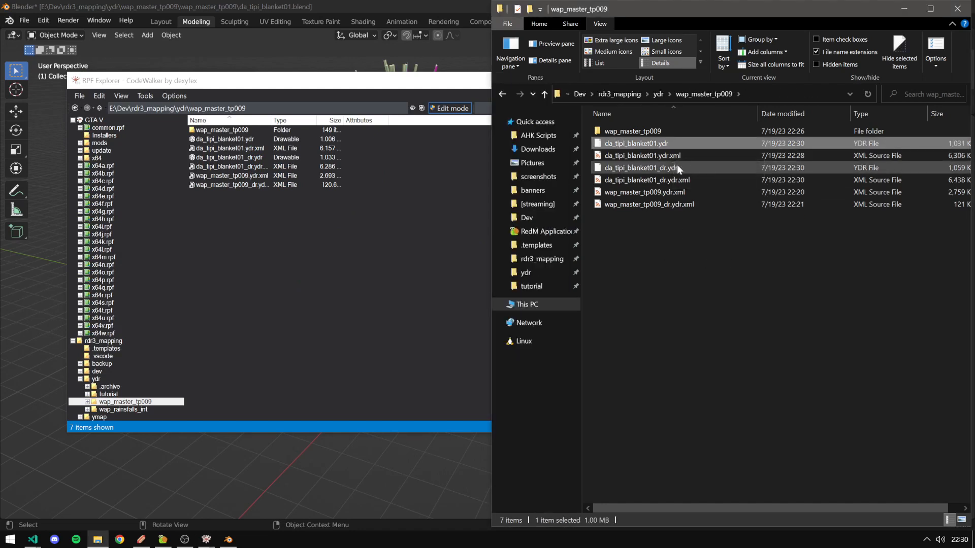
ctrl+click(665, 167)
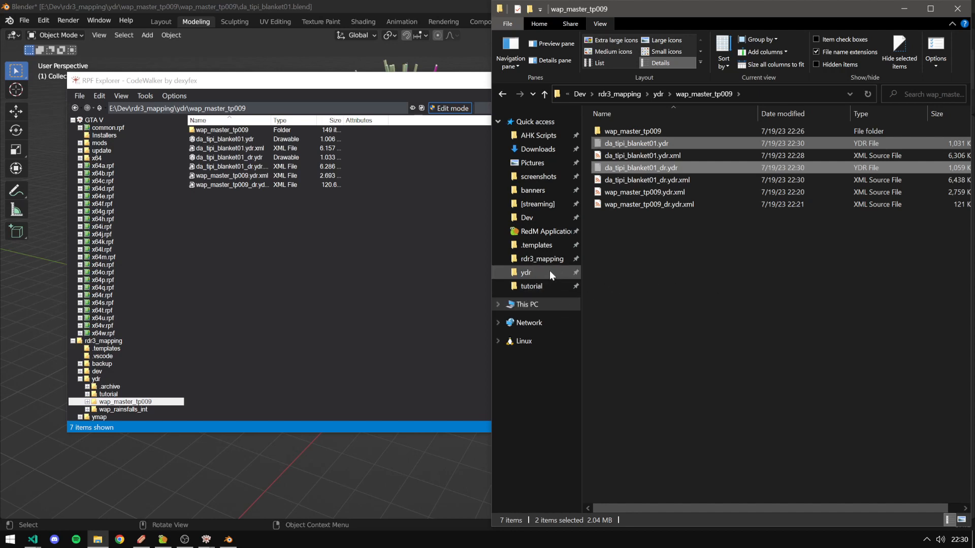
Replace the old da_tipi_blanket01.ydr and da_tipi_blanket01_dr.ydr in RedM Application Data with the copied files, permanently deleting the old ones.
click(540, 233)
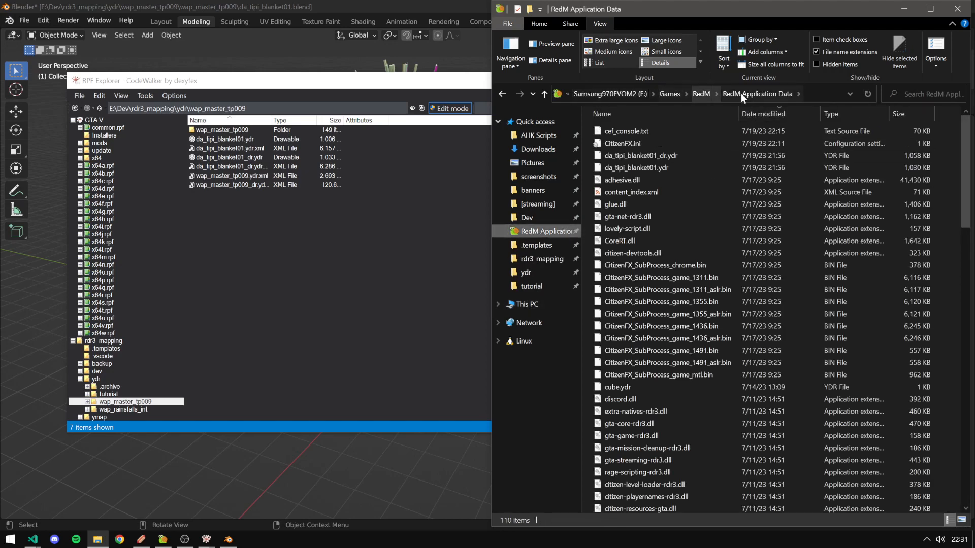
click(659, 158)
shift+click(660, 167)
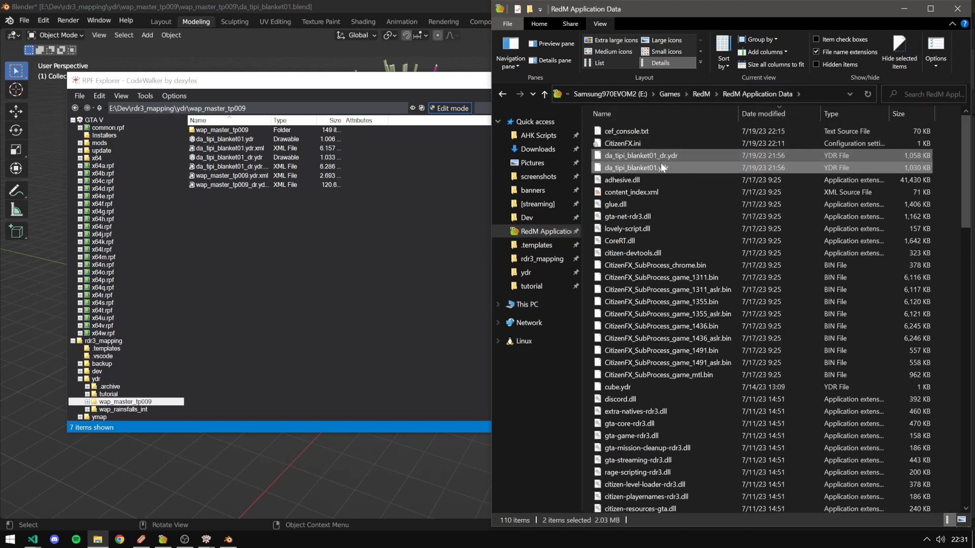
key(shift+Delete)
key(Return)
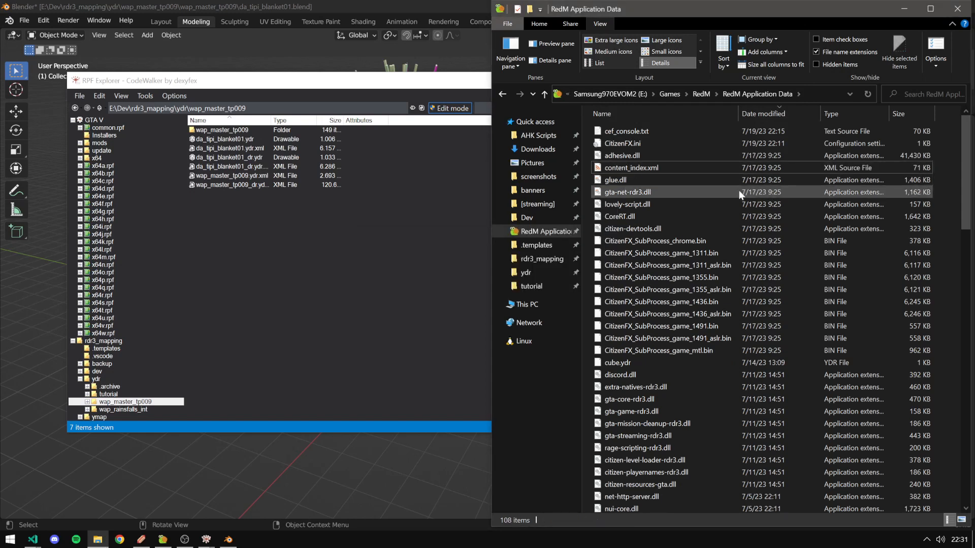
key(ctrl+v)
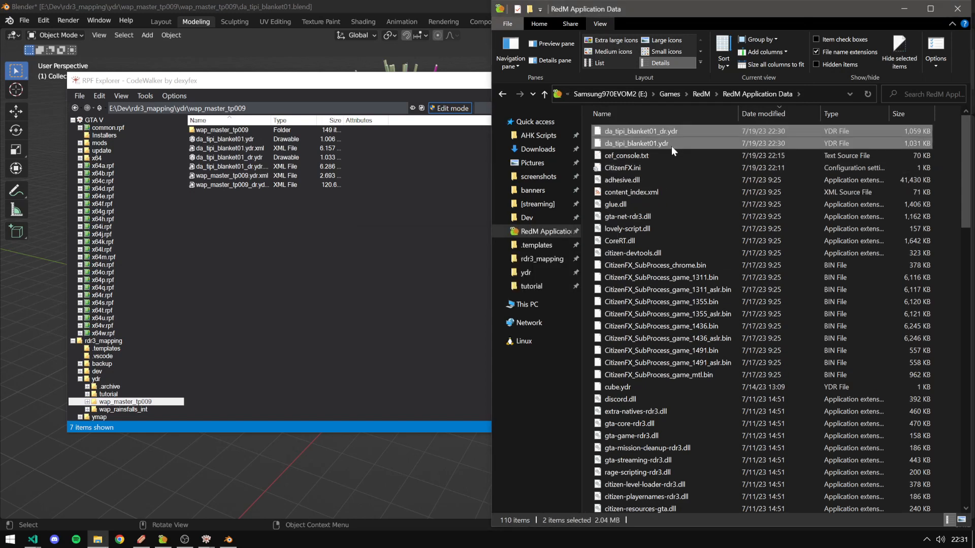
Open a command prompt with cmd in the RedM Application Data folder.
click(840, 95)
text(cmd)
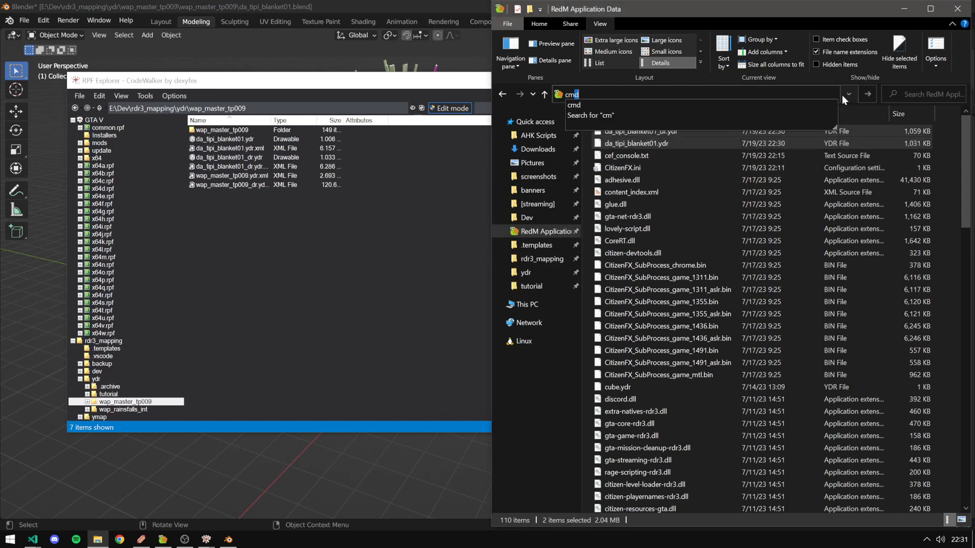
In a command prompt at the RedM application folder, run ".\CitiCon.com formats:convert da_tipi_blanket01.ydr da_tipi_blanket01_dr.ydr".
key(Return)
click(268, 147)
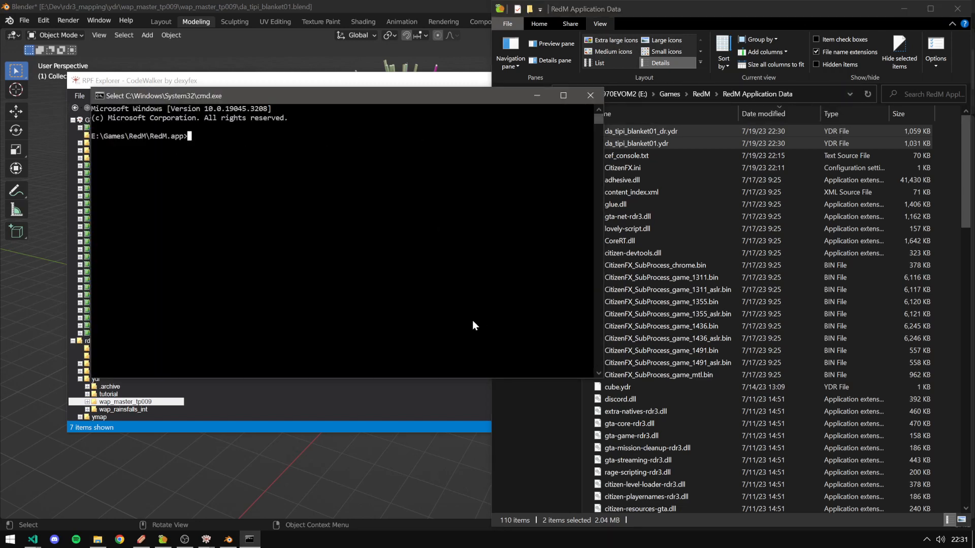
key(Escape)
text(.\Cit)
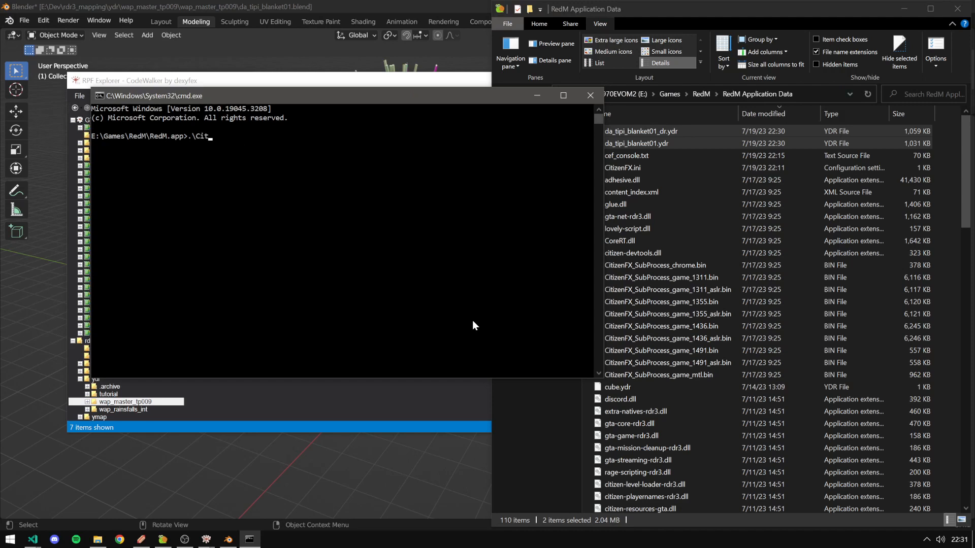
text(iCon.com formats:convert da)
key(Tab)
text(da)
key(Tab)
key(Tab)
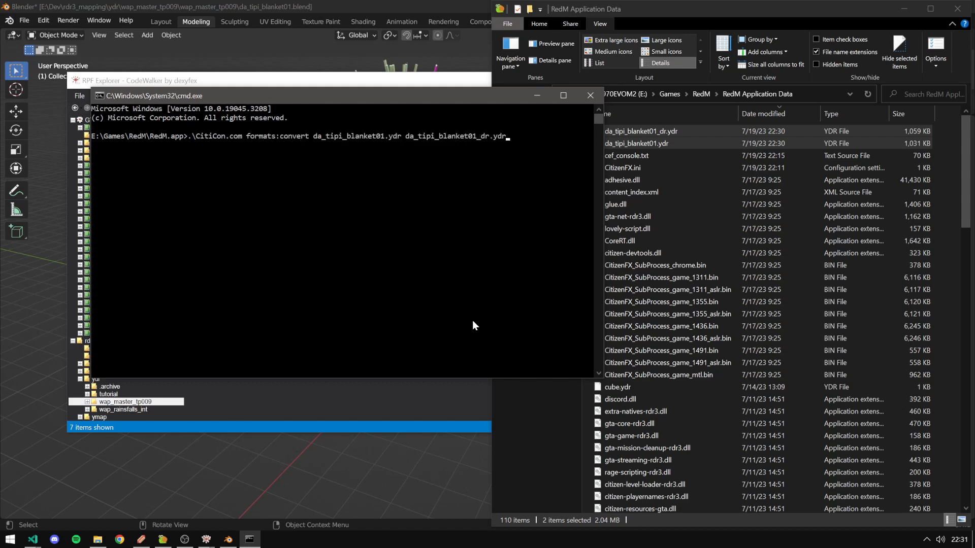
key(Return)
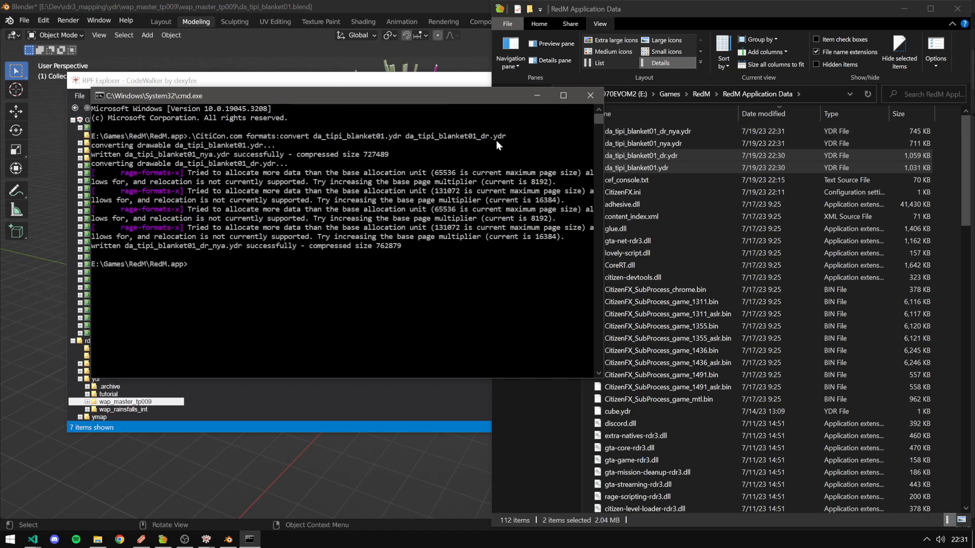
click(590, 95)
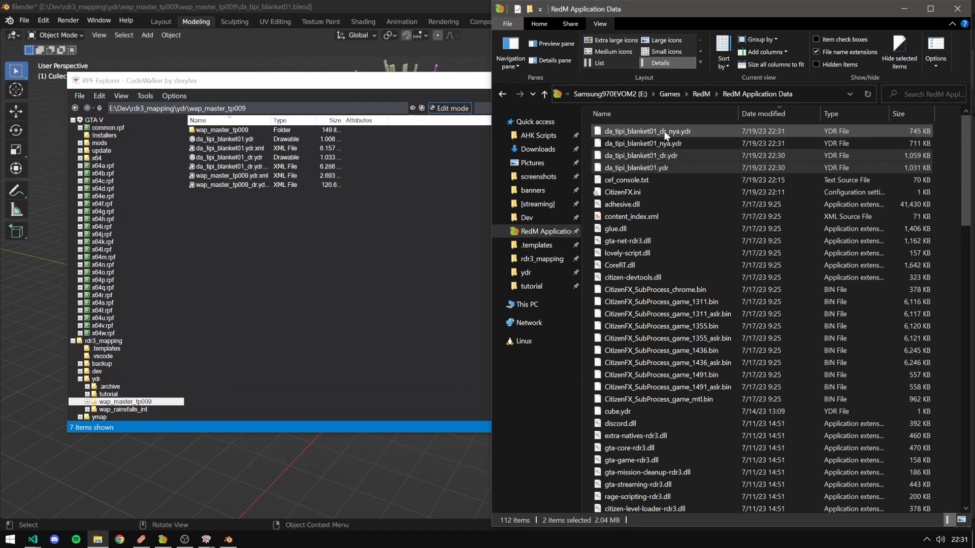
Move the converted files da_tipi_blanket01_dr_nya.ydr and da_tipi_blanket01_nya.ydr from the RedM application folder into the wap_master_tp009 folder.
click(641, 131)
shift+click(674, 145)
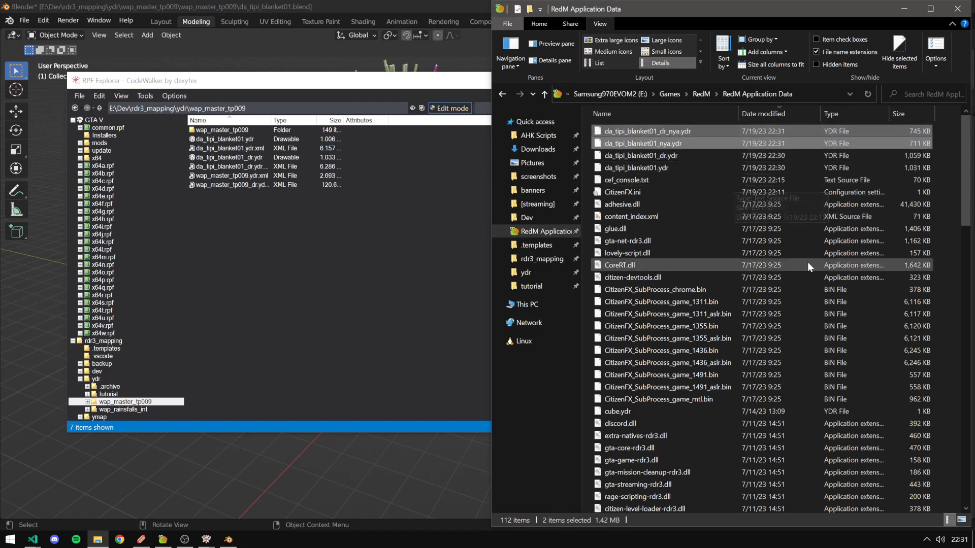
key(ctrl+x)
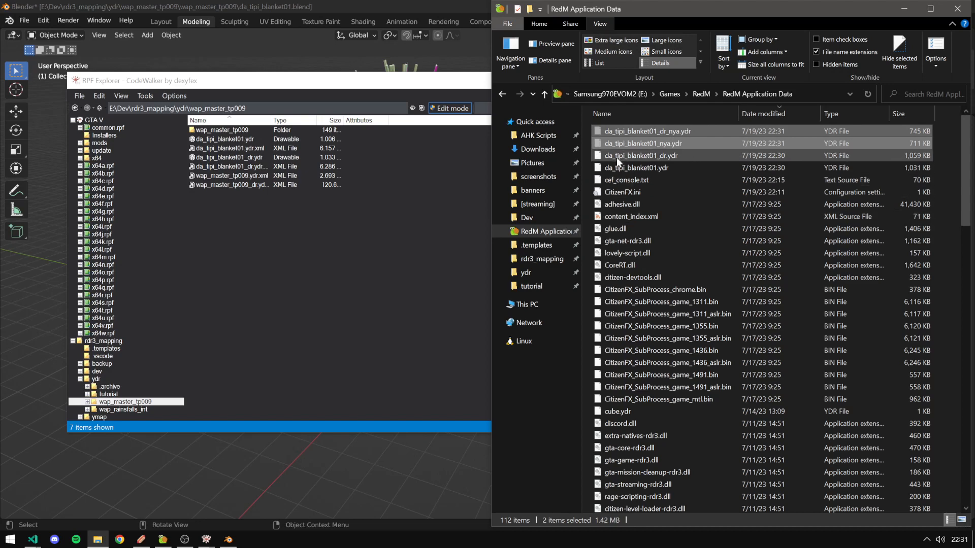
click(504, 96)
key(ctrl+v)
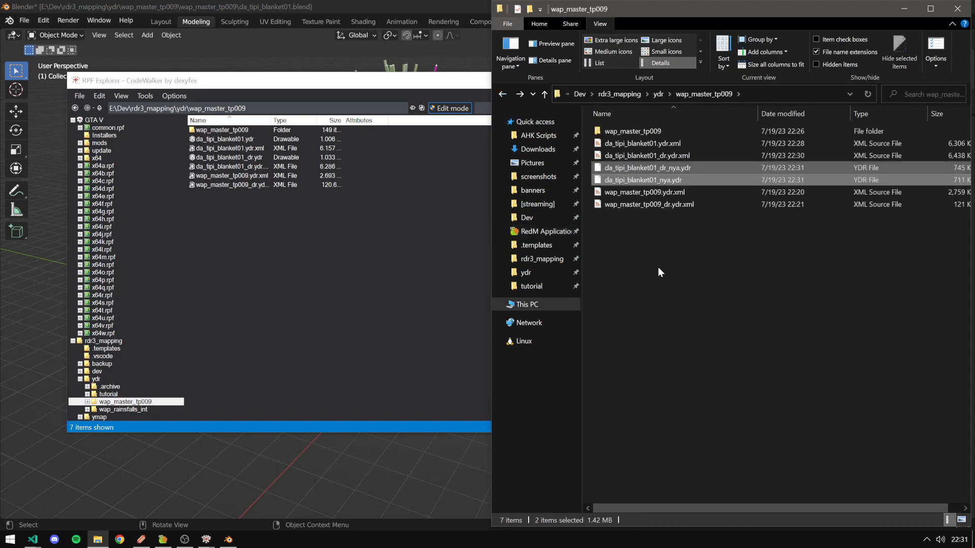
Rename da_tipi_blanket01_dr_nya.ydr as da_tipi_blanket01_dr.ydr.
click(671, 172)
key(F2)
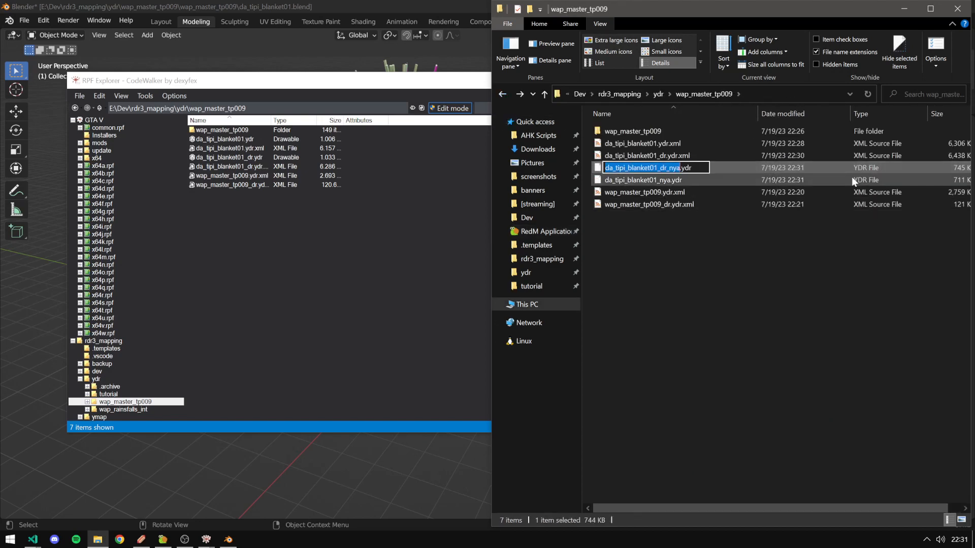
key(Right)
key(BackSpace)
key(BackSpace)
key(BackSpace)
key(BackSpace)
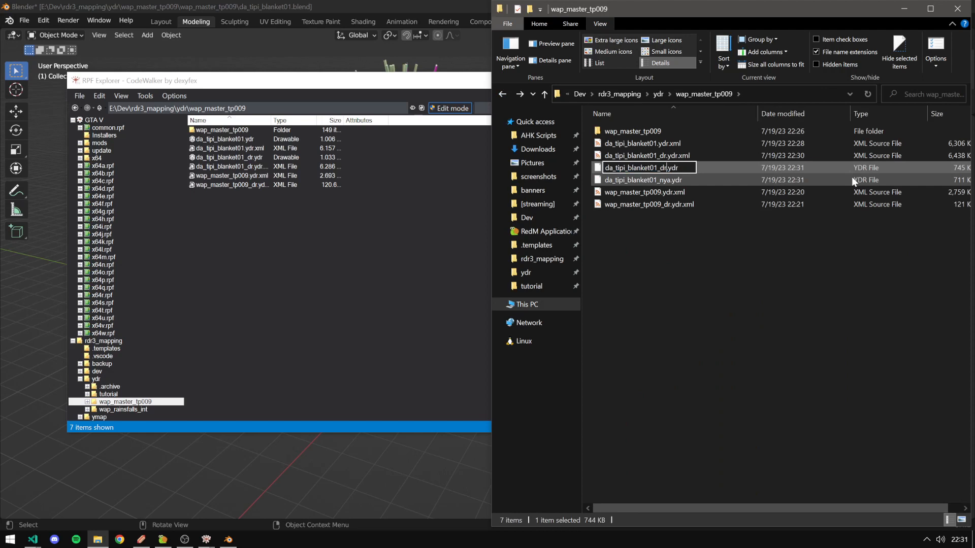
key(Return)
Rename da_tipi_blanket01_nya.ydr as da_tipi_blanket01.ydr.
click(695, 180)
key(F2)
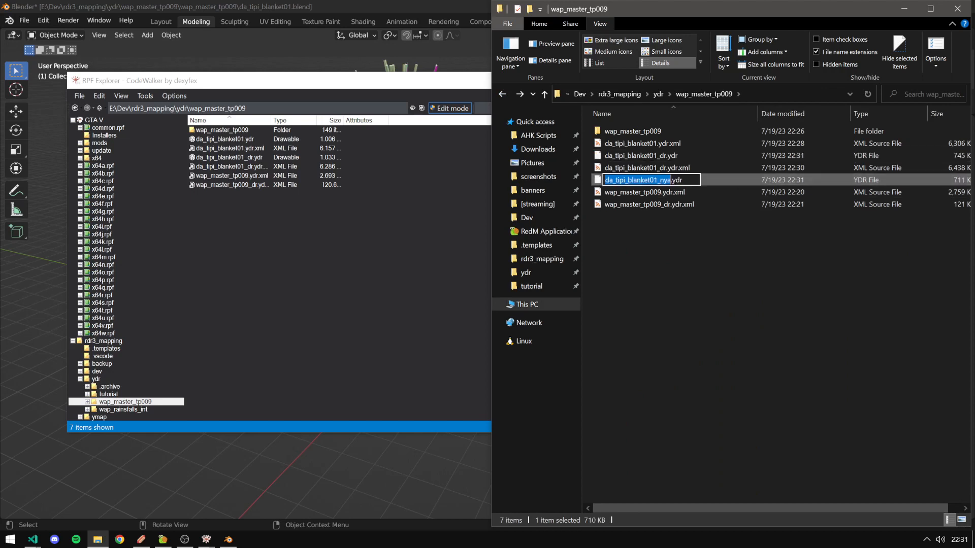
key(Right)
key(BackSpace)
key(BackSpace)
key(BackSpace)
key(BackSpace)
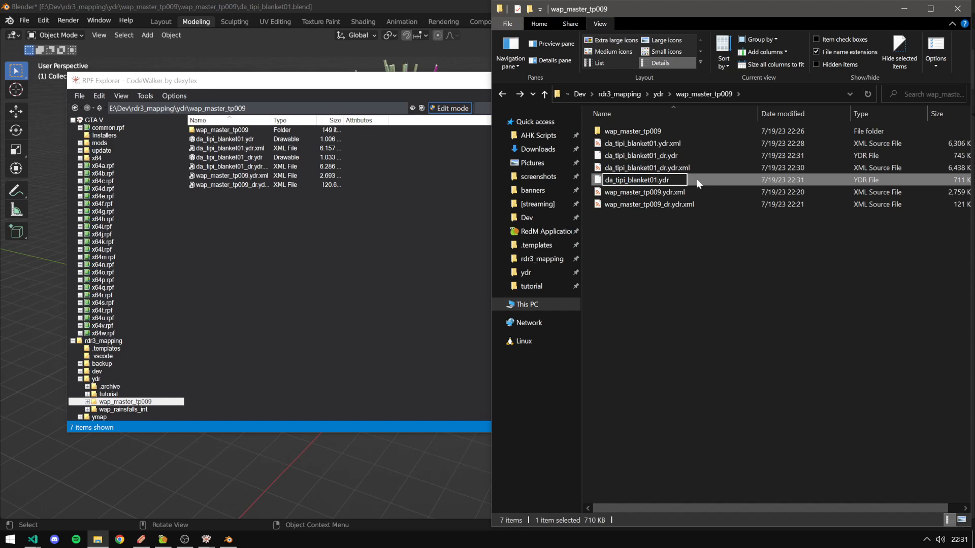
key(Return)
click(665, 169)
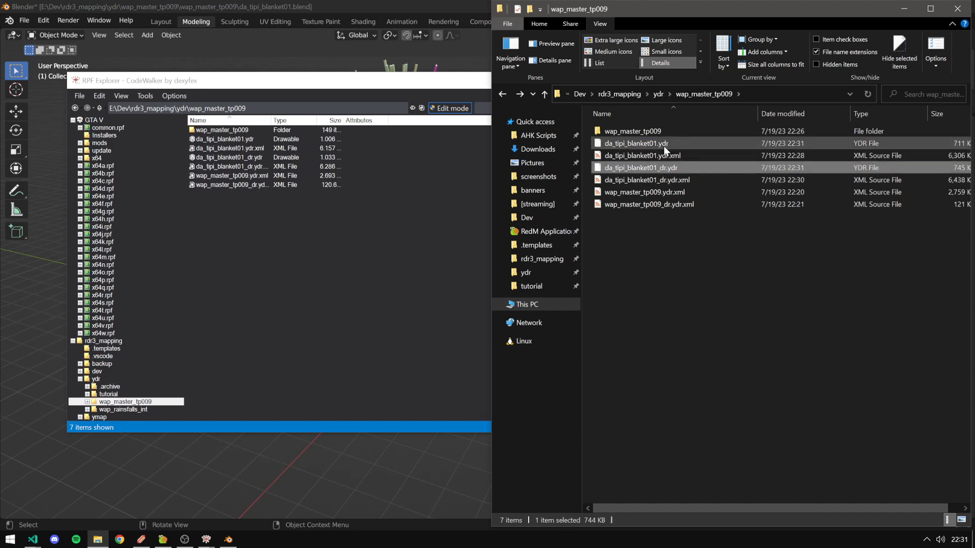
click(663, 145)
click(677, 171)
ctrl+click(669, 144)
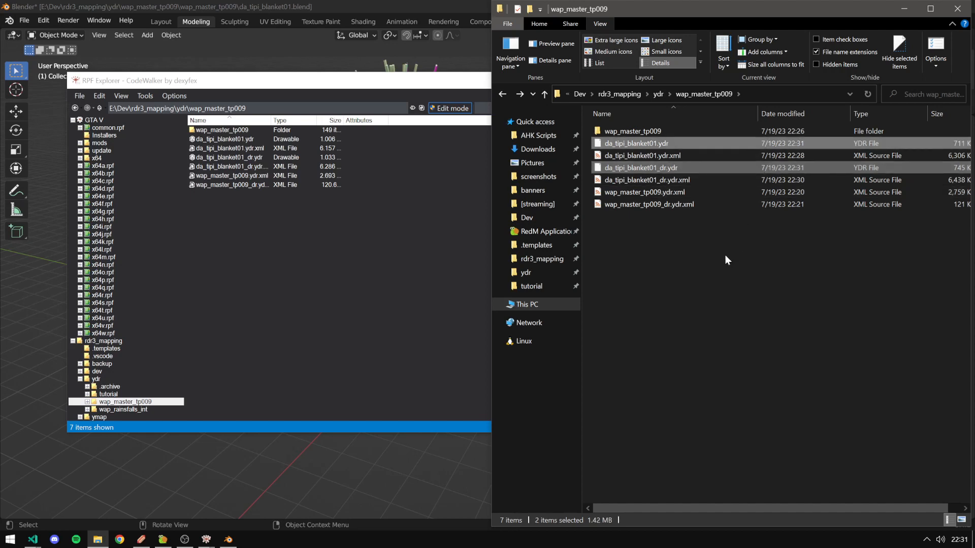
click(700, 251)
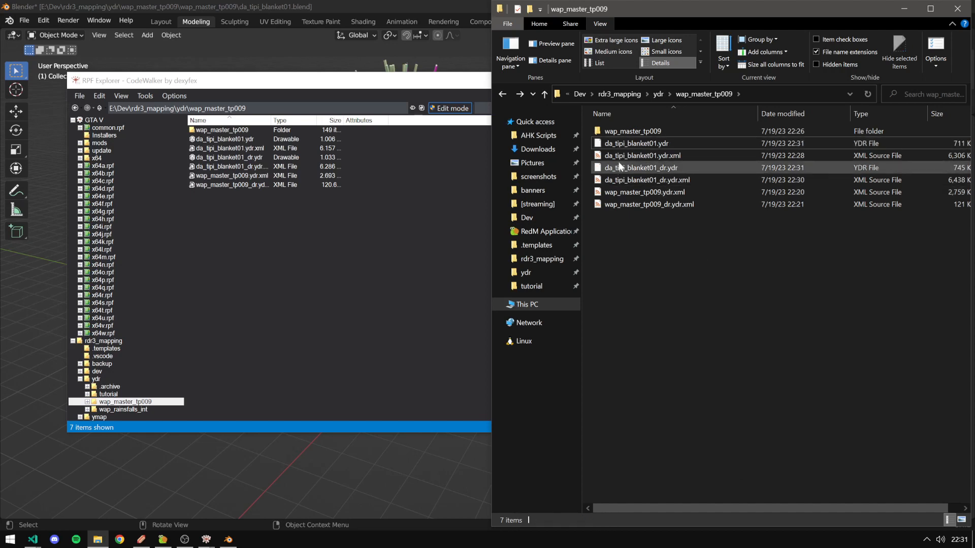
click(337, 6)
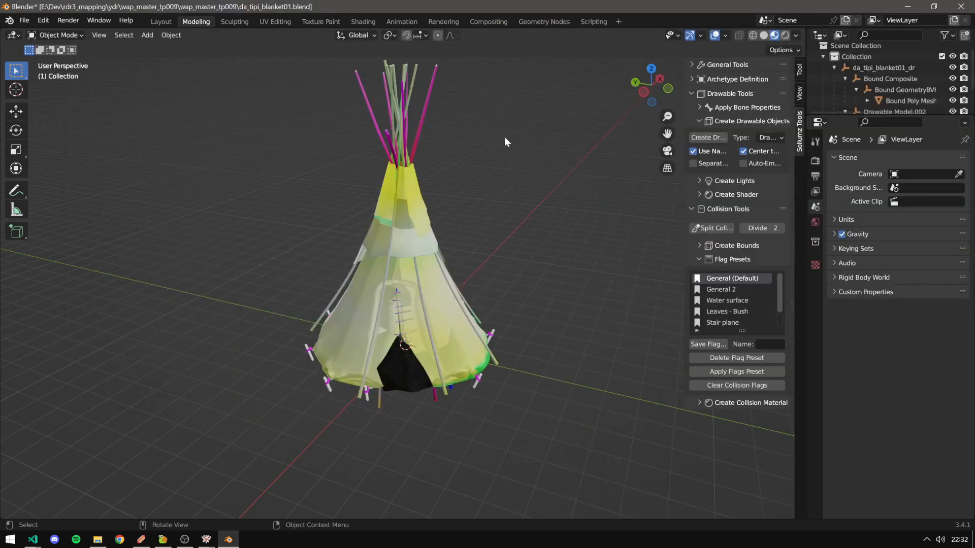
key(alt+Tab)
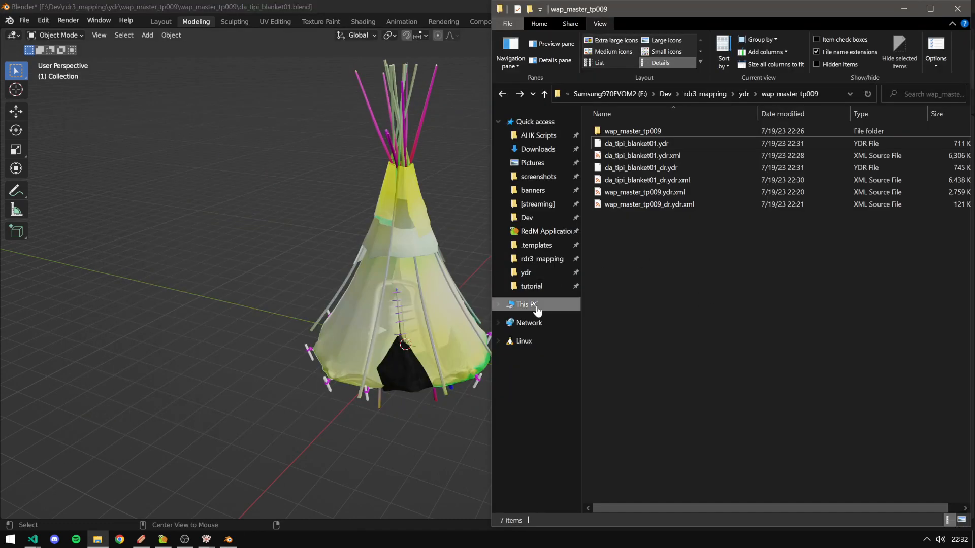
Copy empty.ytd, fxmanifest.lua and template.ytyp from the .templates folder into the ydr folder's wap_master_tp009 subfolder.
click(535, 246)
drag(683, 225, 619, 128)
click(674, 252)
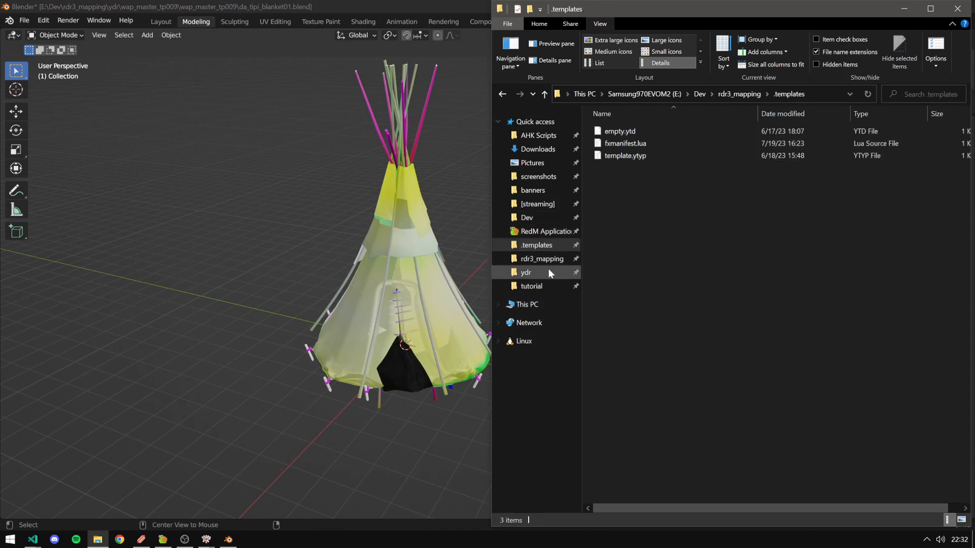
click(528, 274)
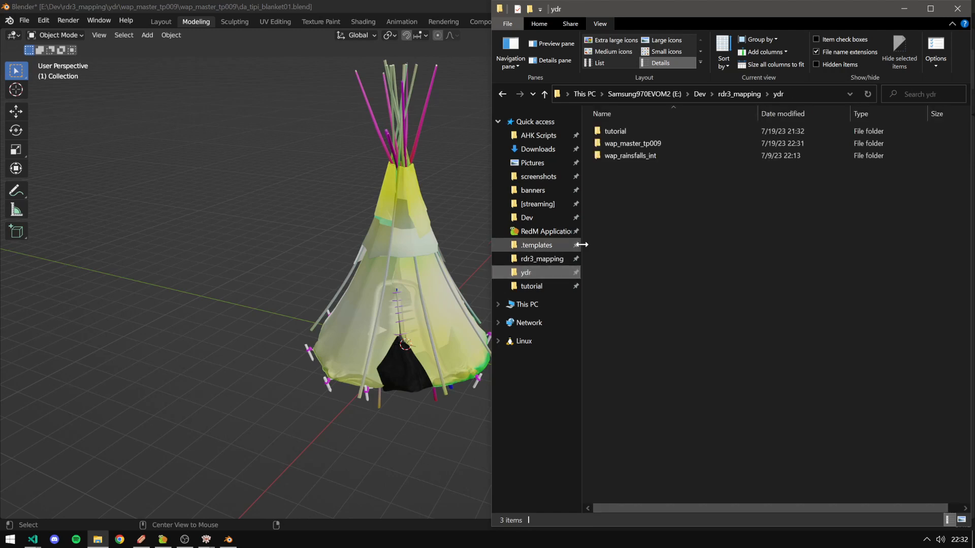
double_click(614, 144)
key(ctrl+v)
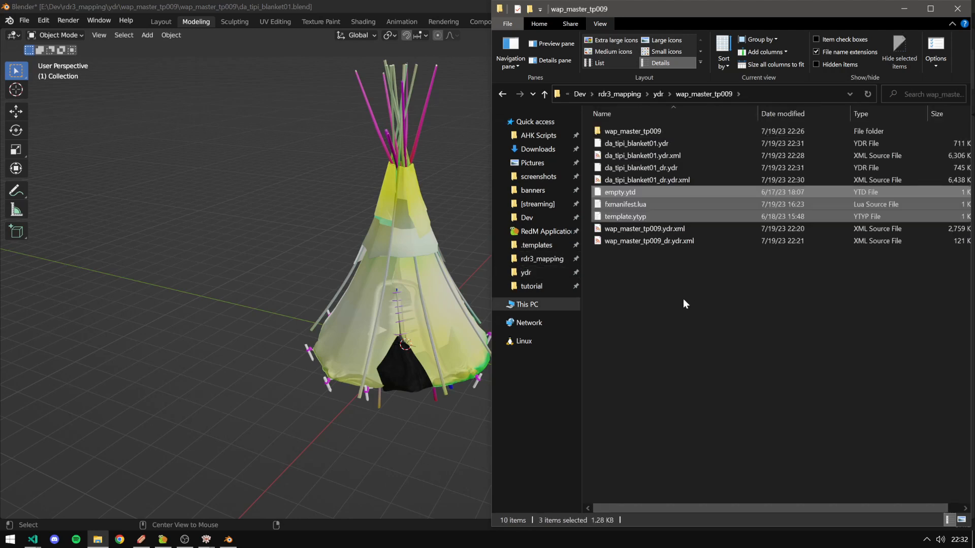
Rename the copied empty.ytd as da_tipi_blanket01.ytd.
click(617, 196)
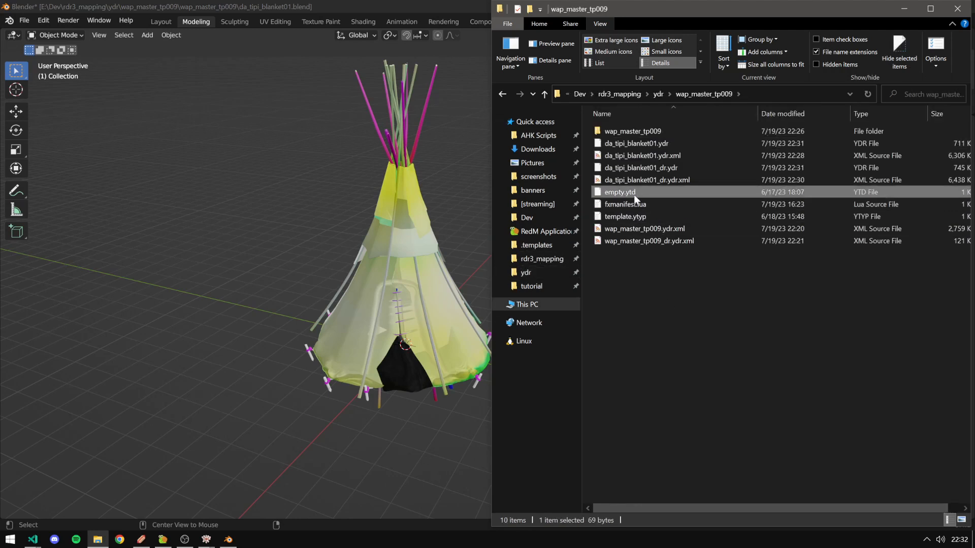
key(F2)
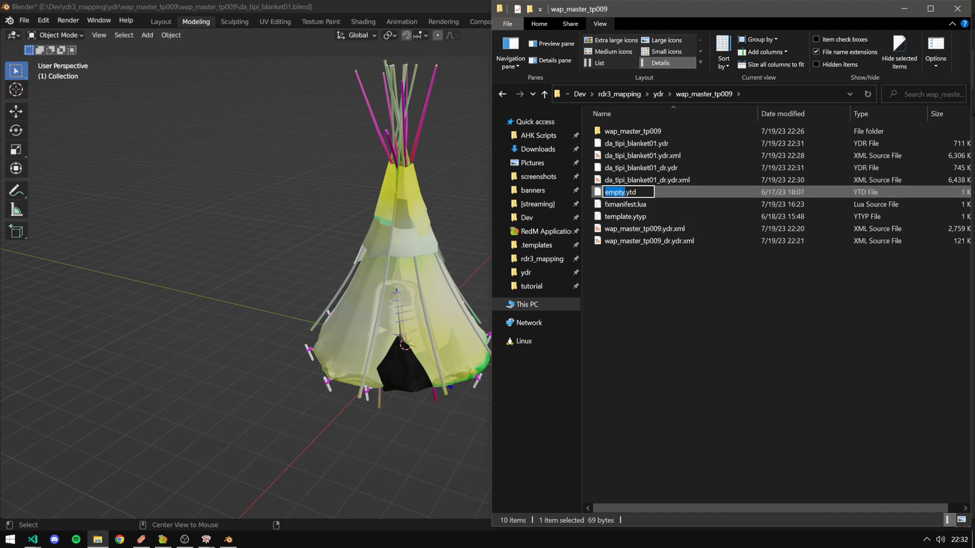
text(da_tipi_blanket01)
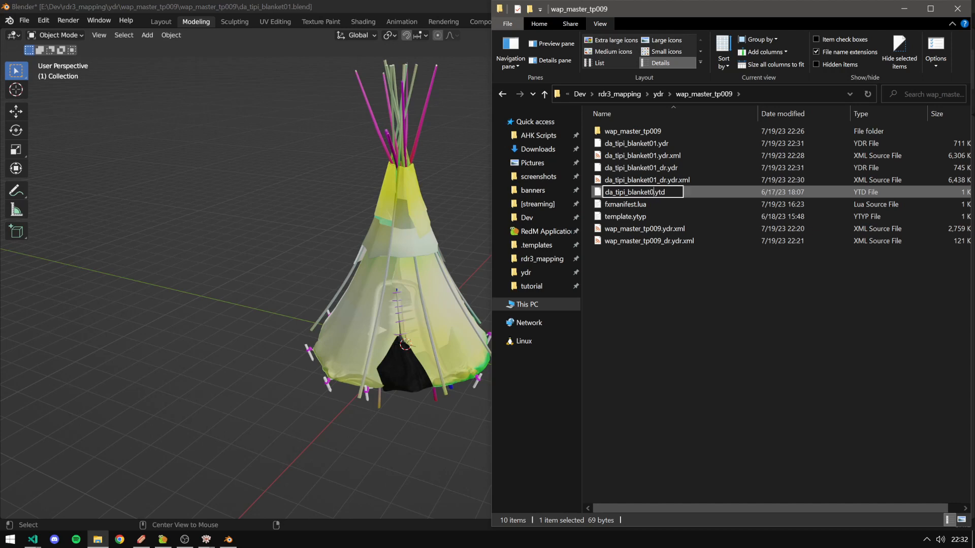
key(Return)
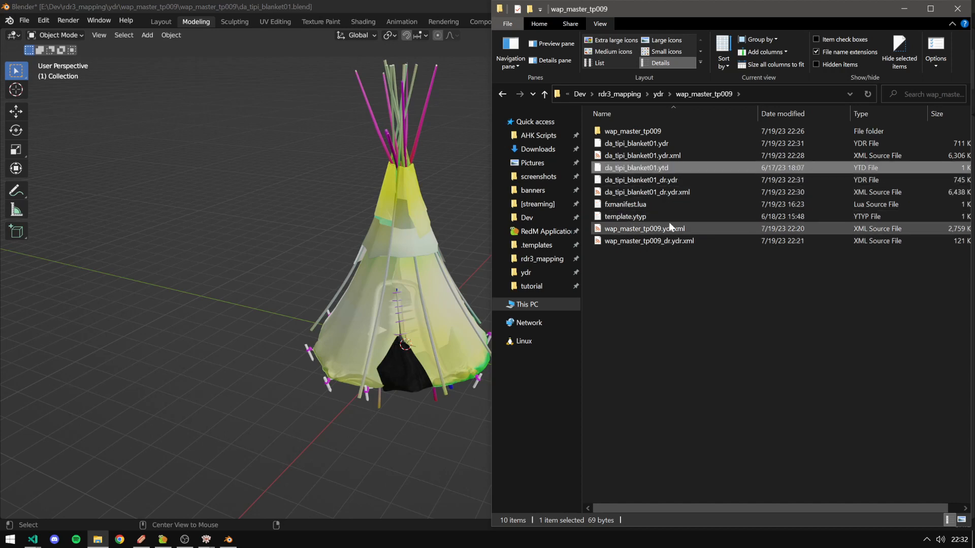
click(662, 304)
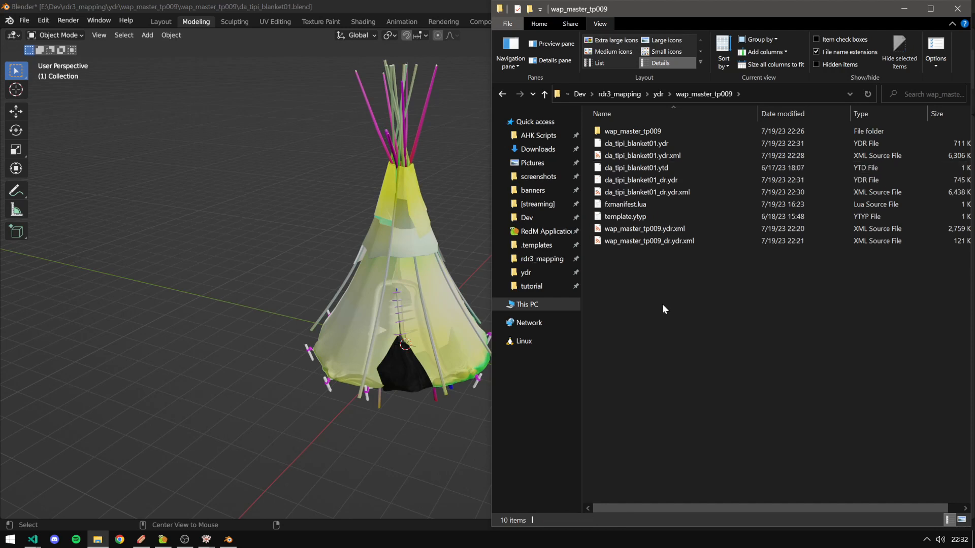
click(645, 167)
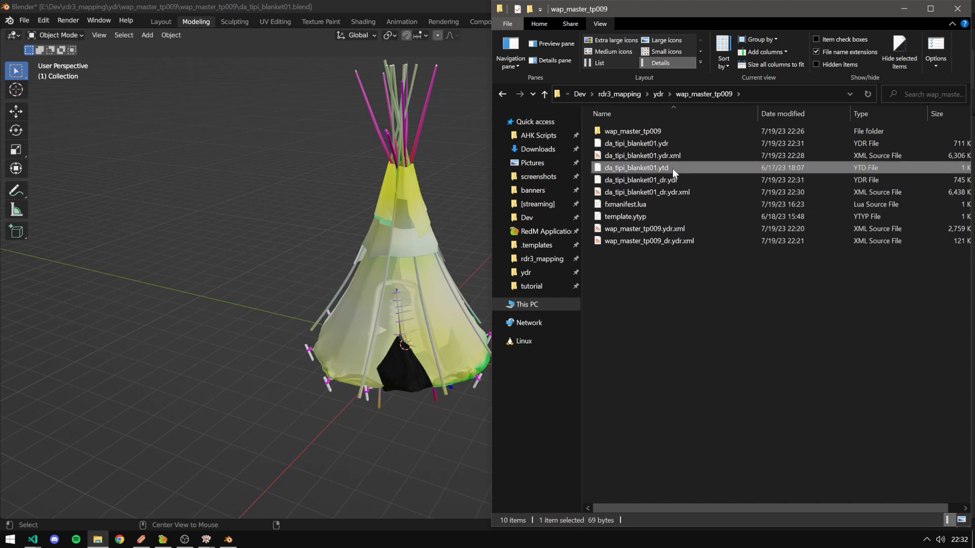
Switch to Blender's Shading workspace and look through the full list of loaded images for the textures the tipi model uses.
click(273, 7)
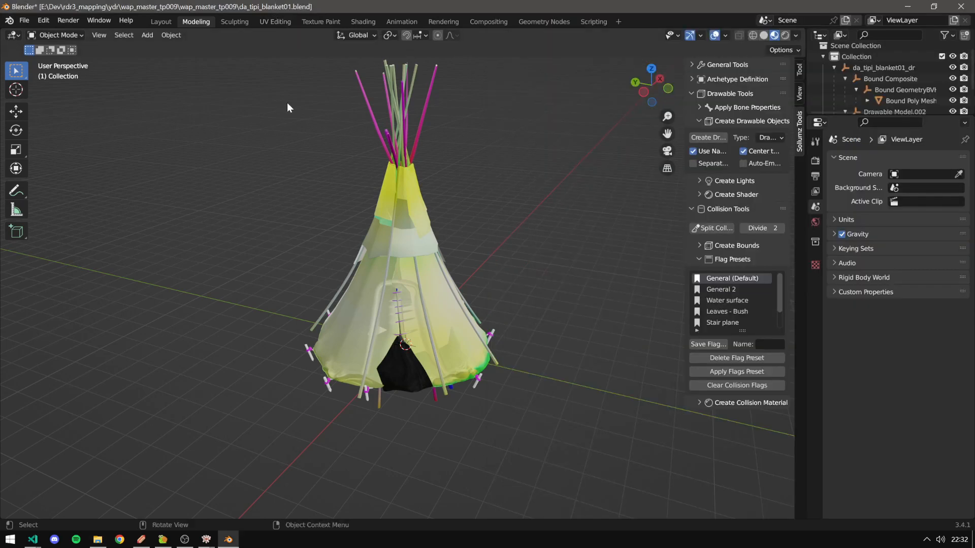
click(358, 22)
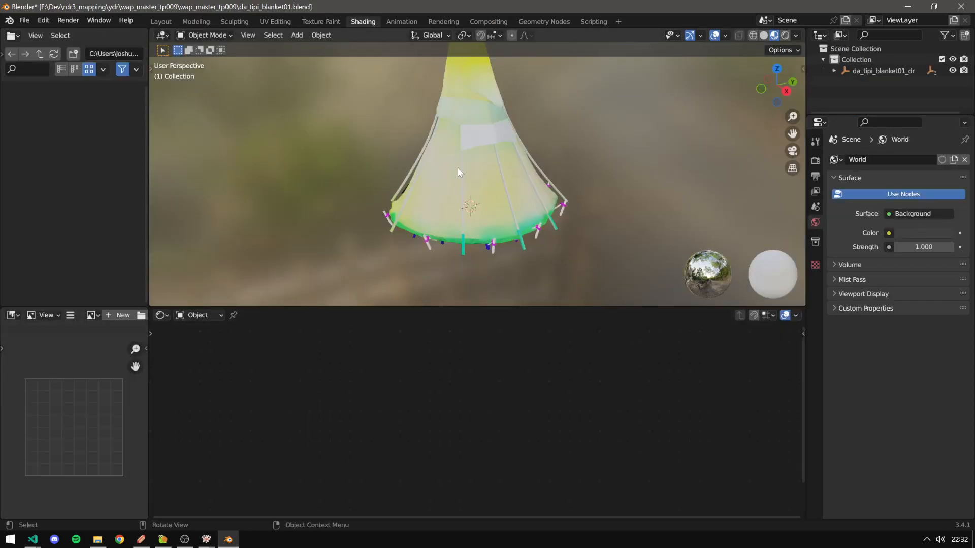
click(92, 315)
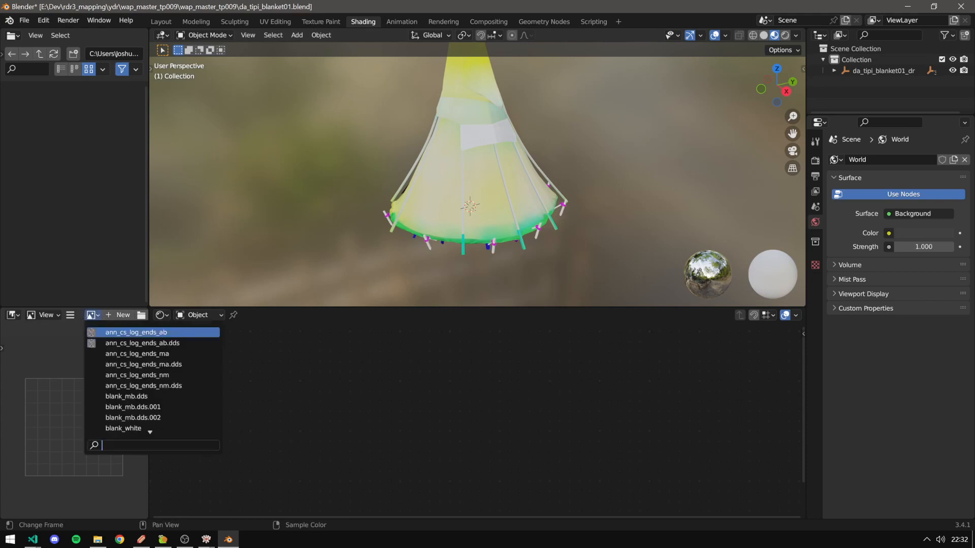
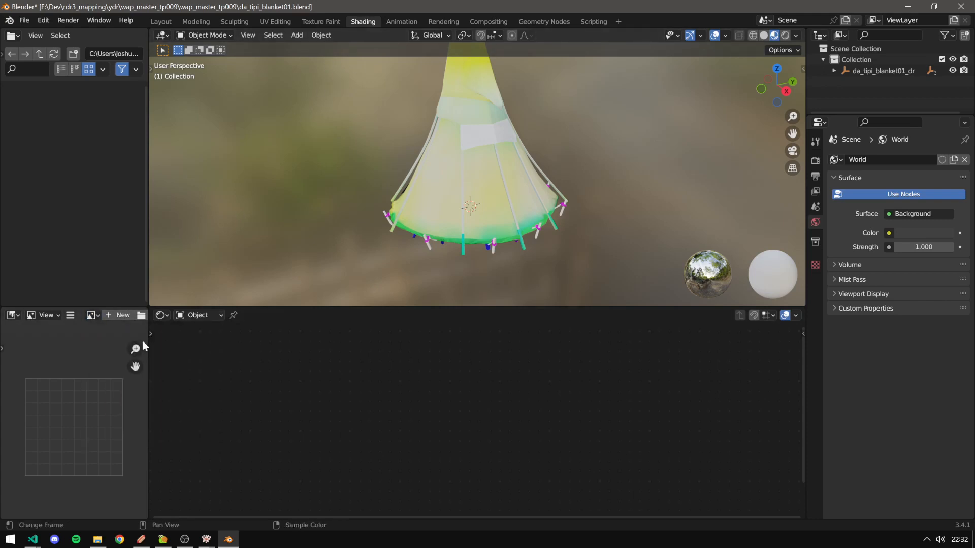
click(92, 315)
key(Down)
key(Down)
key(Down)
key(Down)
key(Down)
key(Down)
key(Down)
key(Down)
key(Down)
key(Down)
key(Down)
key(Down)
key(Down)
key(Down)
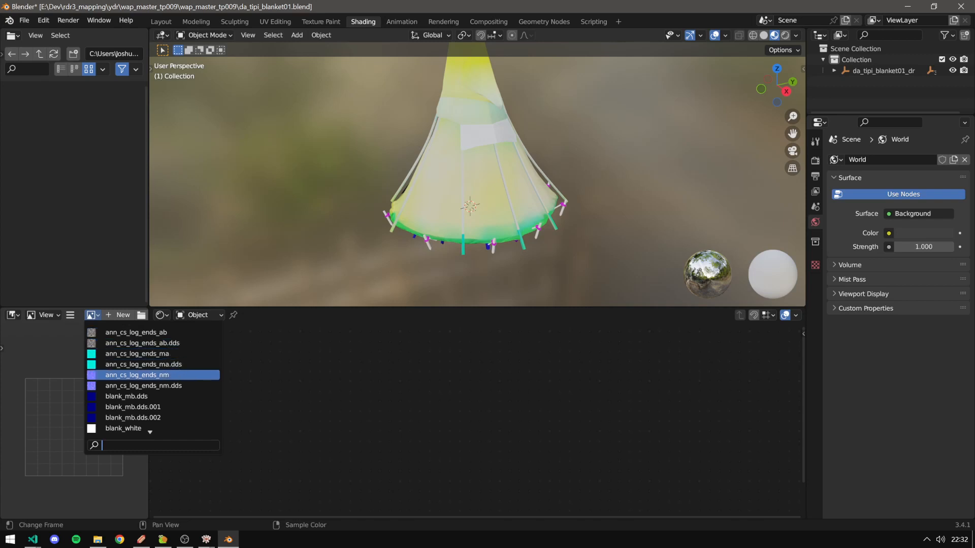
key(Down)
key(Down)
key(Down)
key(Down)
key(Down)
key(Down)
key(Down)
key(Down)
key(Down)
key(Down)
key(Down)
key(Down)
key(Down)
key(Down)
key(Down)
key(Down)
key(Down)
key(Down)
key(Down)
key(Down)
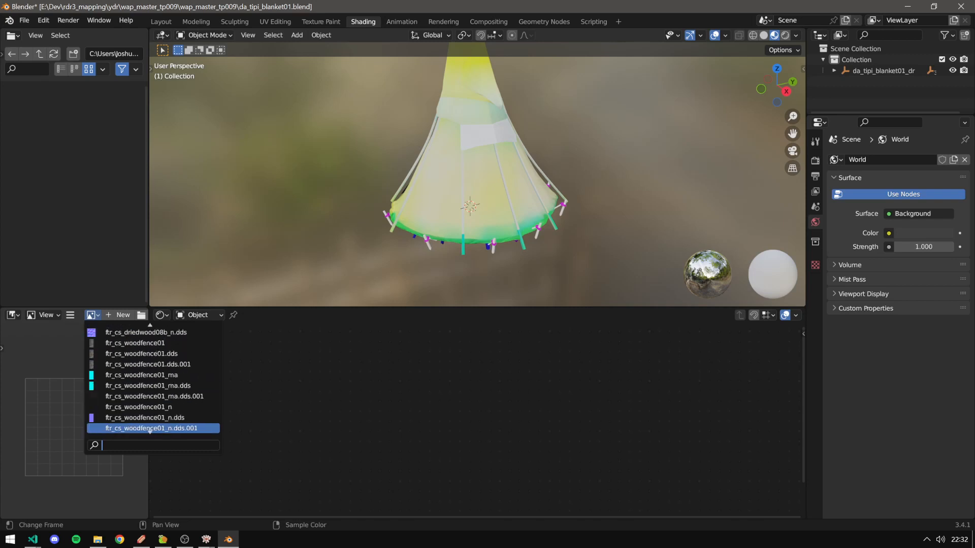
key(Down)
key(Down)
key(Down)
key(Down)
key(Down)
key(Down)
key(Down)
key(Down)
key(Down)
key(Down)
key(Down)
key(Down)
key(Down)
key(Down)
key(Down)
key(Down)
key(Down)
key(Down)
key(Down)
key(Down)
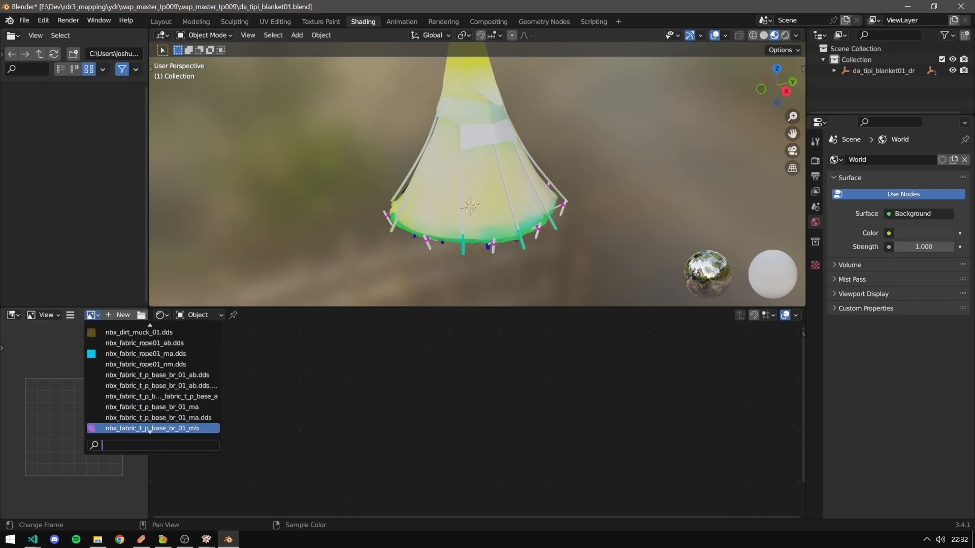
key(Down)
key(Down)
key(Down)
key(Down)
key(Down)
key(Down)
key(Down)
key(Down)
key(Down)
key(Down)
key(Down)
key(Down)
key(Down)
key(Down)
key(Down)
key(Down)
key(Down)
key(Down)
key(Down)
key(Down)
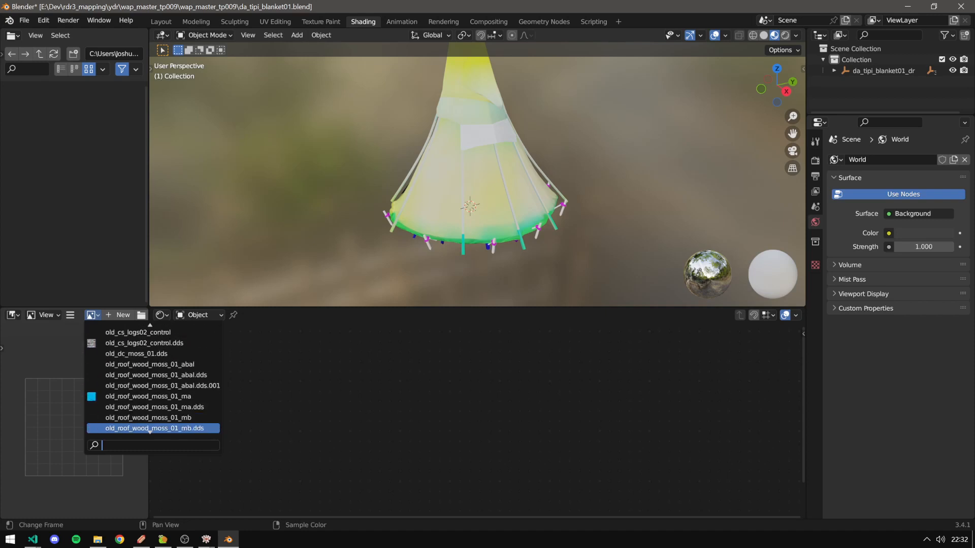
key(Down)
key(Down)
key(Down)
key(Down)
key(Down)
key(Down)
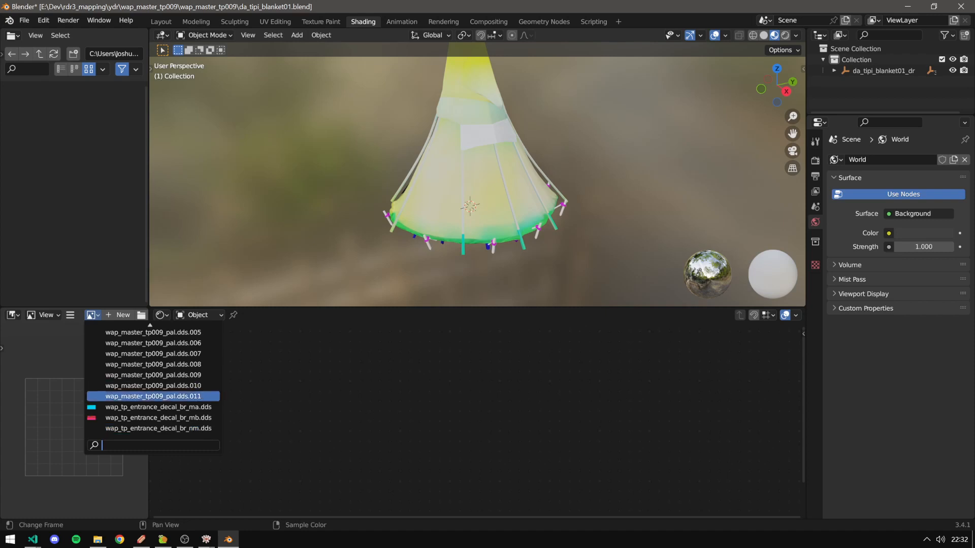
scroll(152, 396, up, 20)
scroll(152, 381, up, 20)
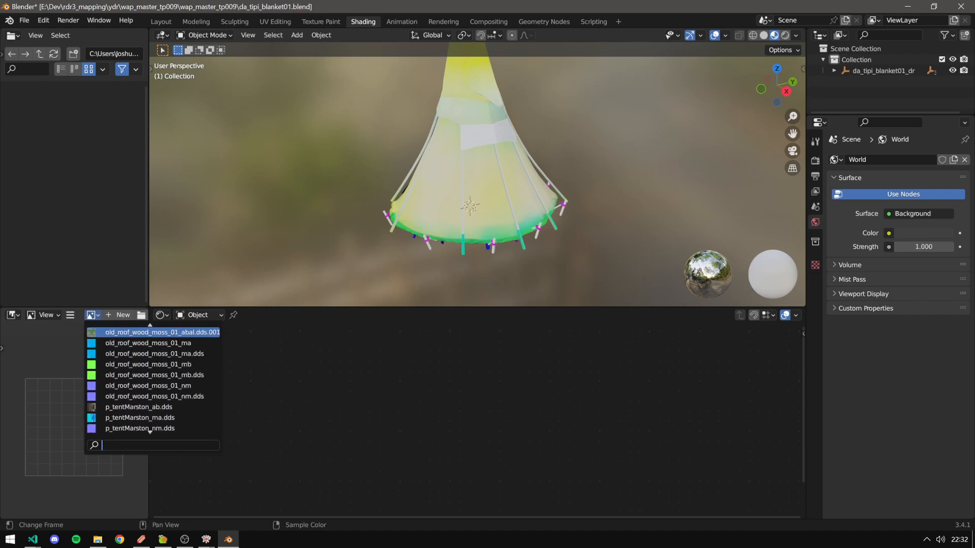
scroll(152, 381, up, 12)
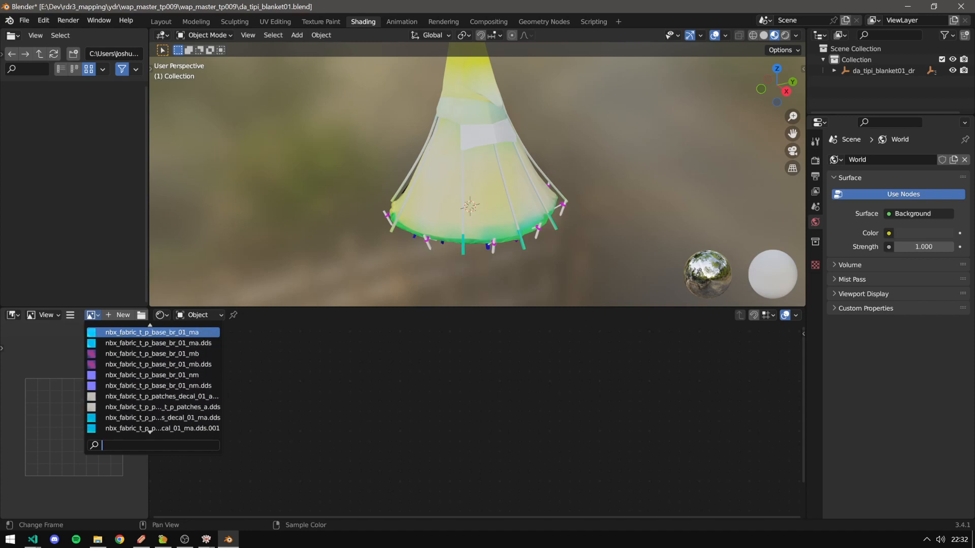
scroll(152, 381, up, 10)
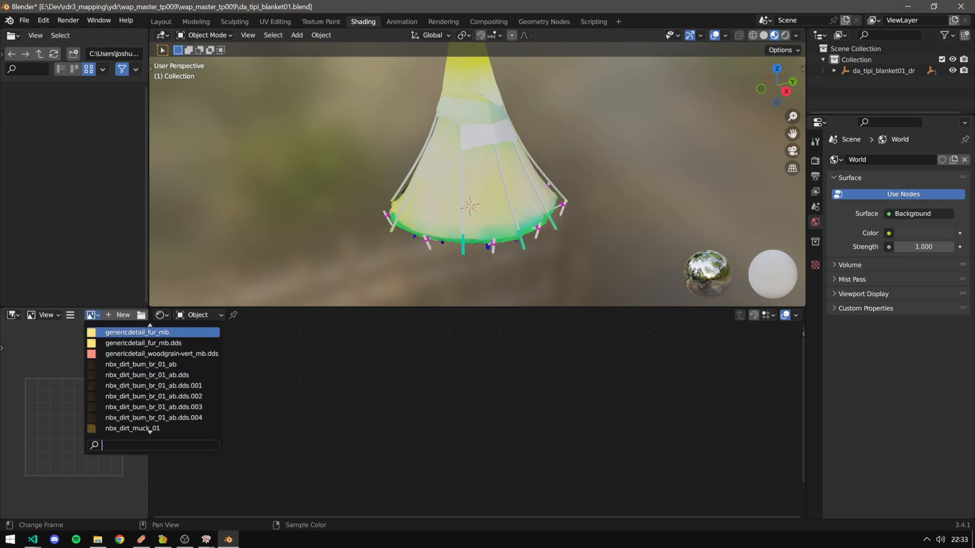
scroll(149, 429, down, 12)
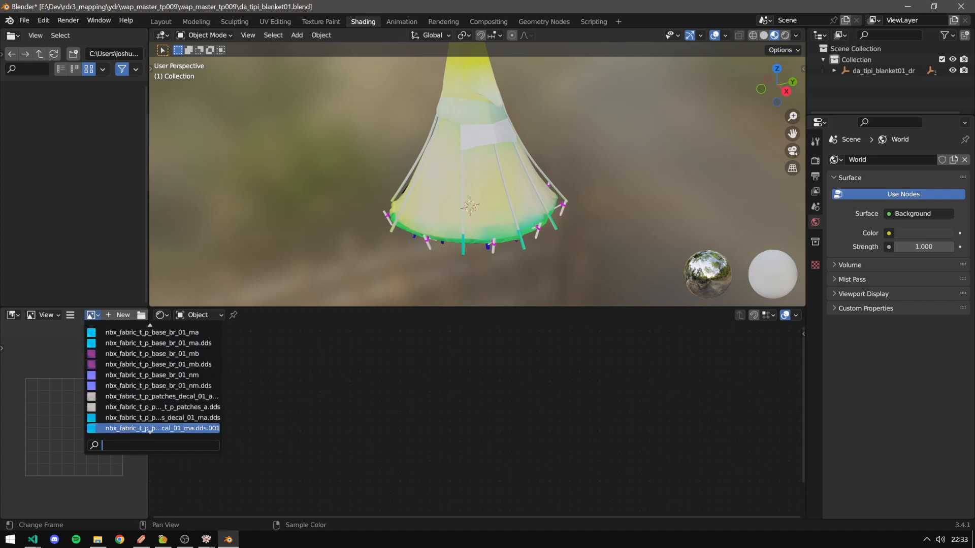
scroll(149, 430, down, 12)
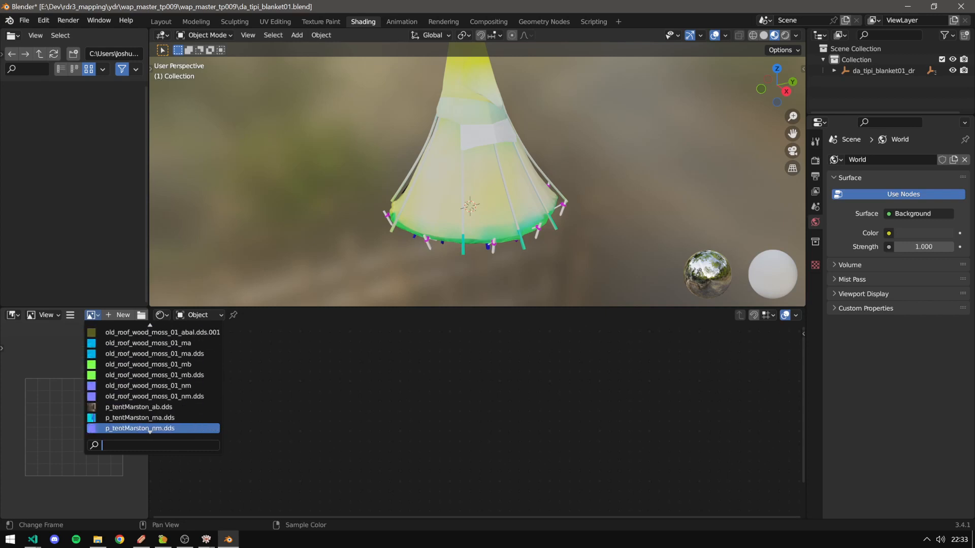
scroll(150, 431, down, 9)
scroll(150, 430, up, 6)
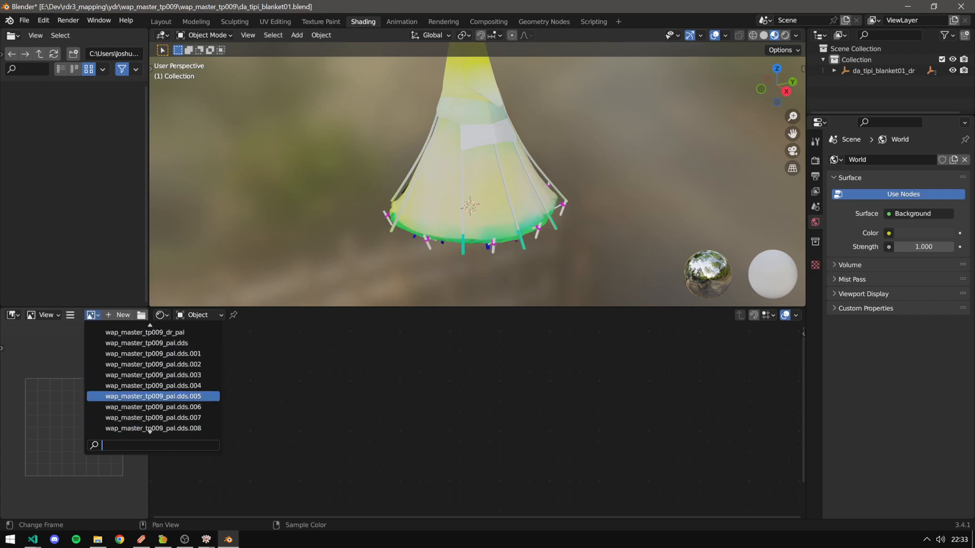
scroll(150, 430, down, 3)
scroll(150, 431, up, 2)
scroll(149, 430, down, 3)
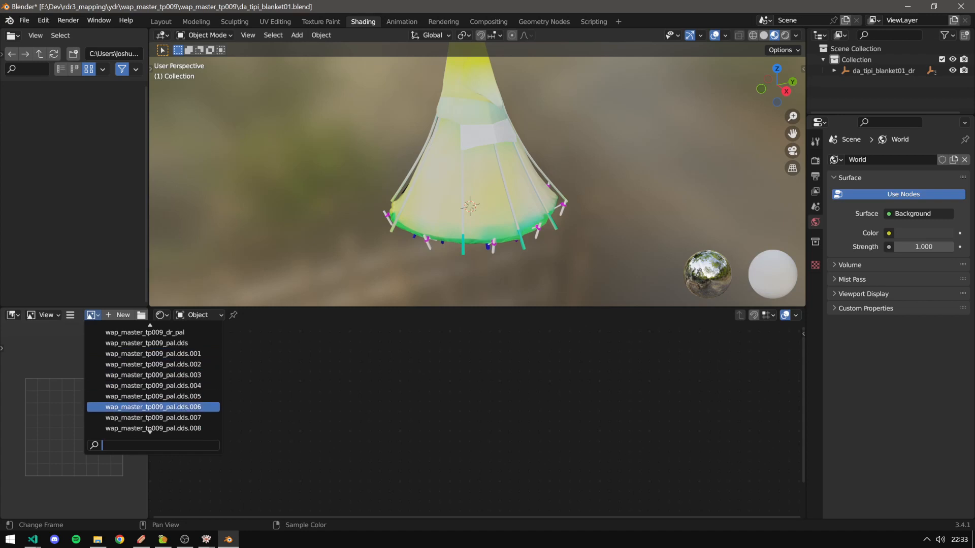
scroll(149, 431, up, 2)
scroll(150, 430, up, 3)
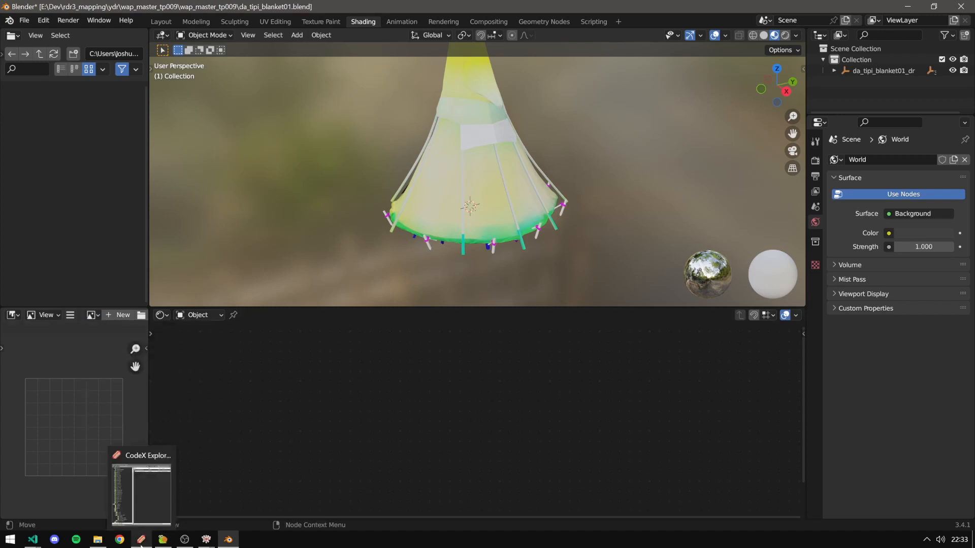
Switch to File Explorer and copy the textures folder from ydr\tutorial into the ydr\wap_master_tp009 folder.
click(100, 543)
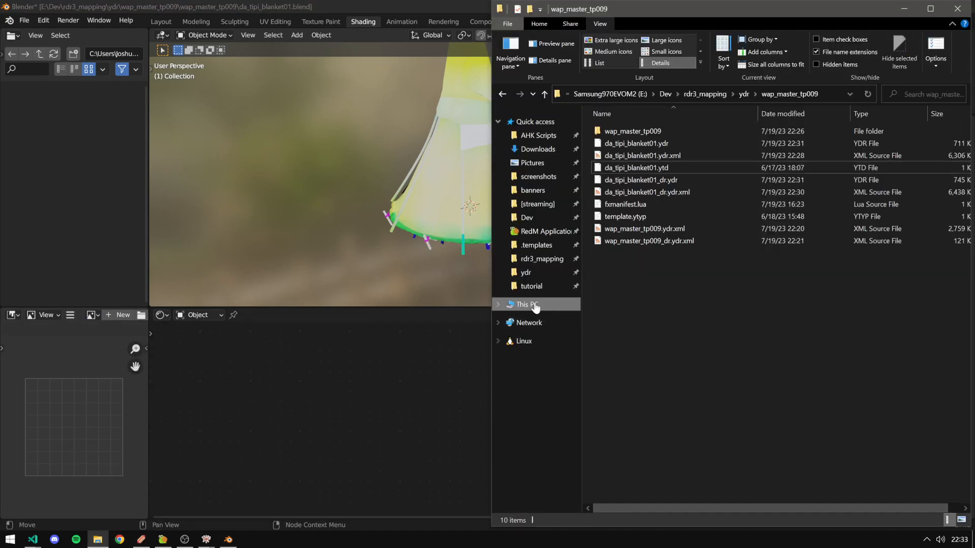
click(743, 93)
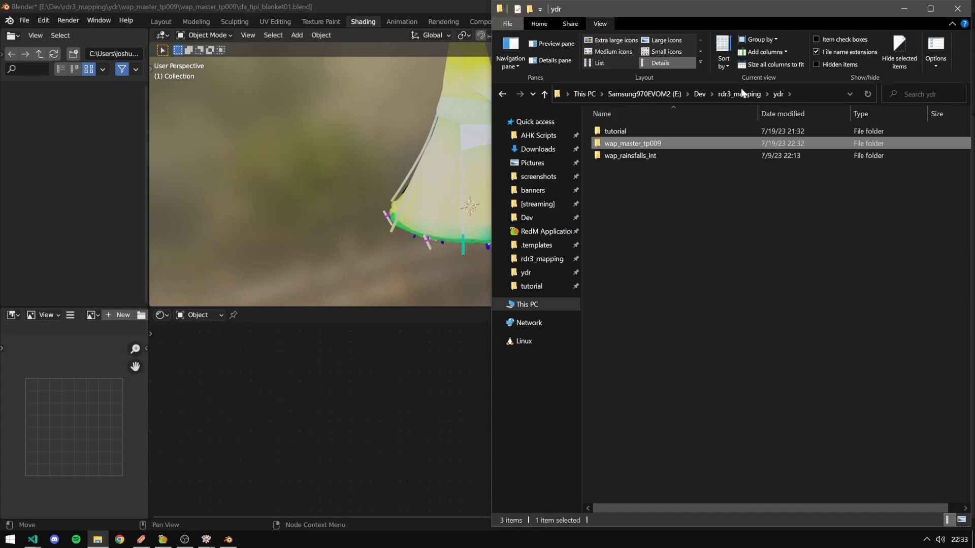
double_click(612, 132)
click(618, 133)
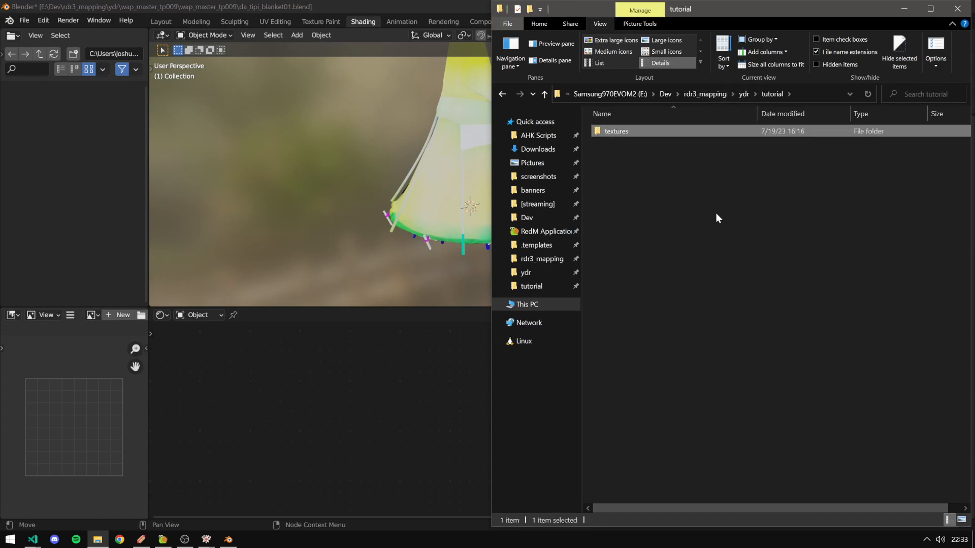
double_click(611, 132)
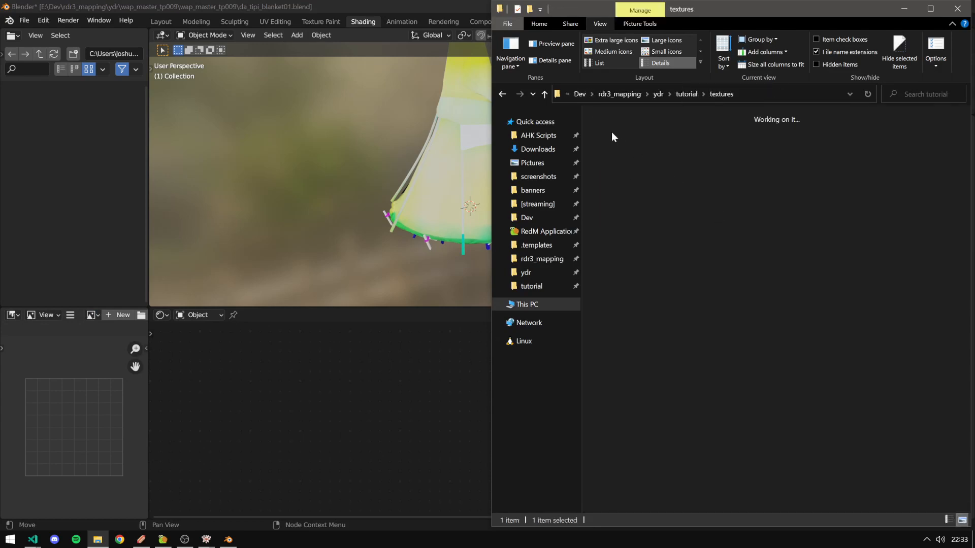
click(687, 94)
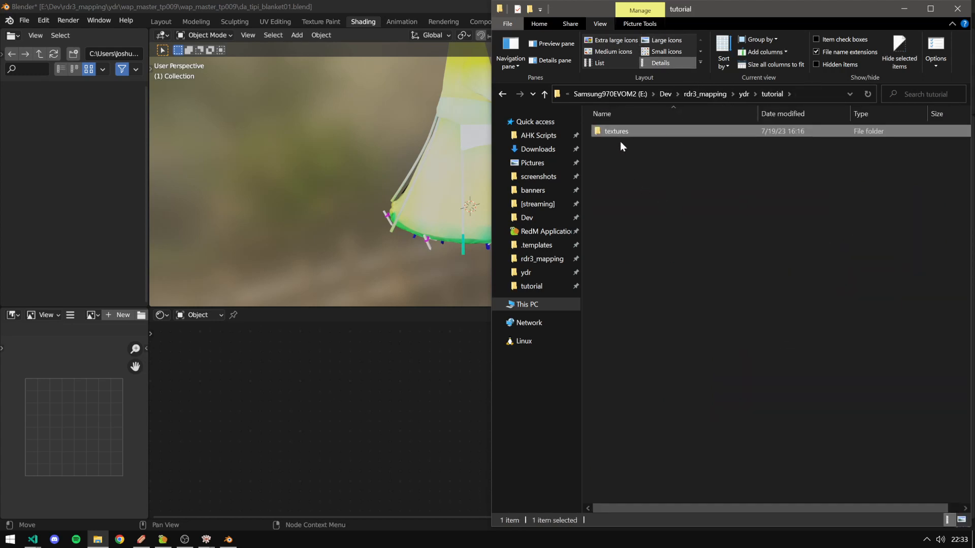
click(744, 94)
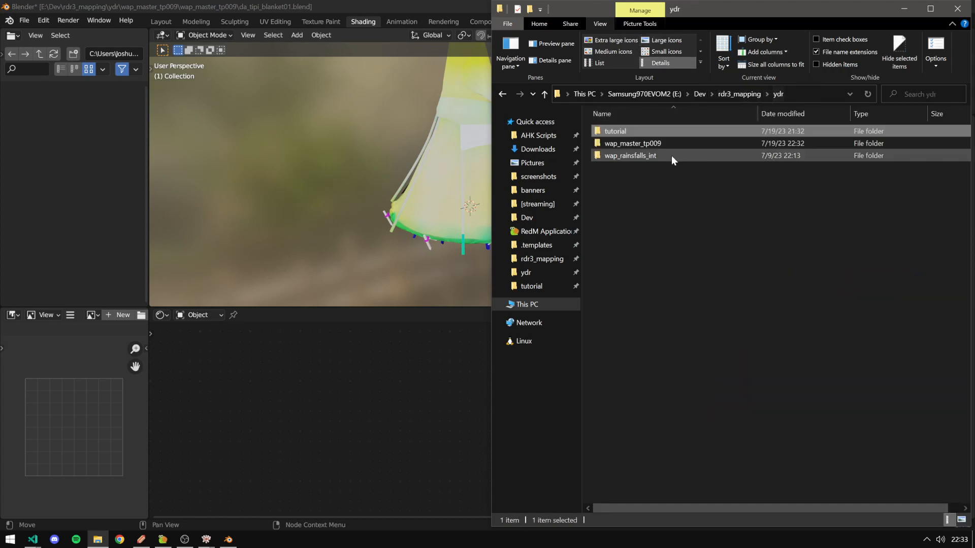
double_click(632, 144)
key(ctrl+v)
click(676, 326)
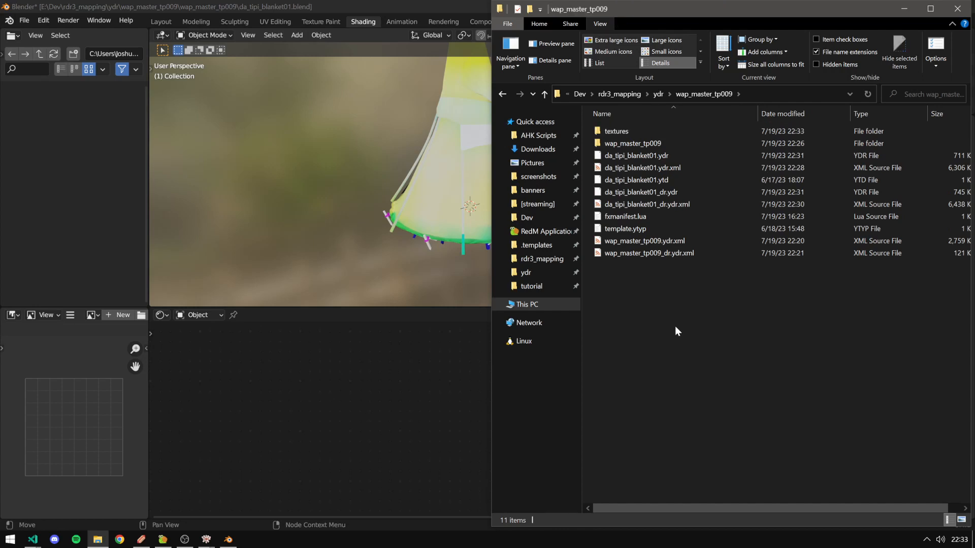
Switch to CodeX Explorer and open da_tipi_blanket01.ytd from the ydr\wap_master_tp009 folder.
click(141, 539)
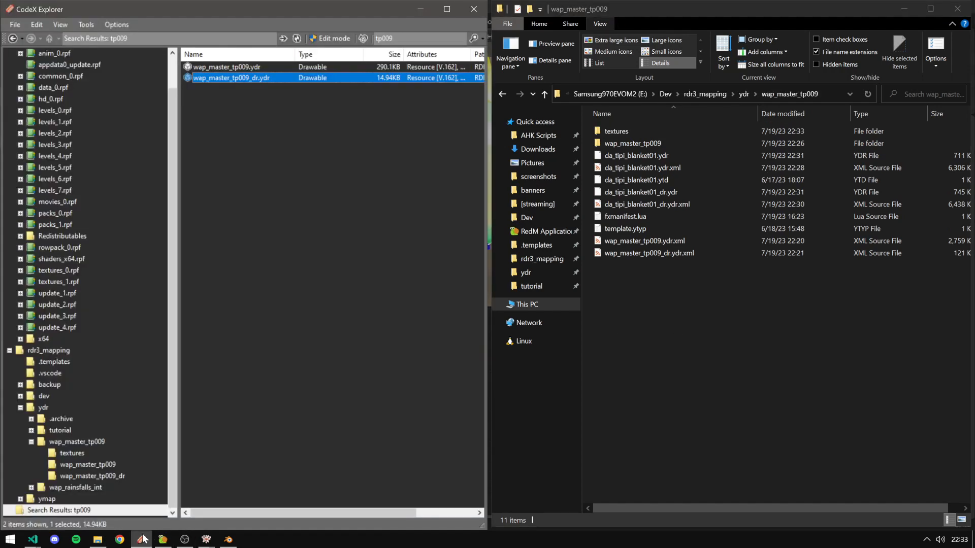
click(74, 465)
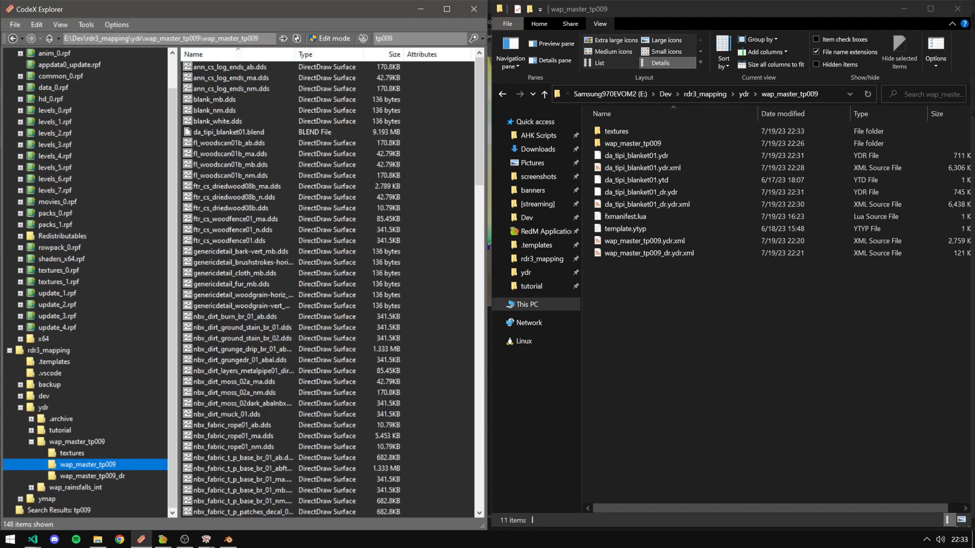
click(62, 443)
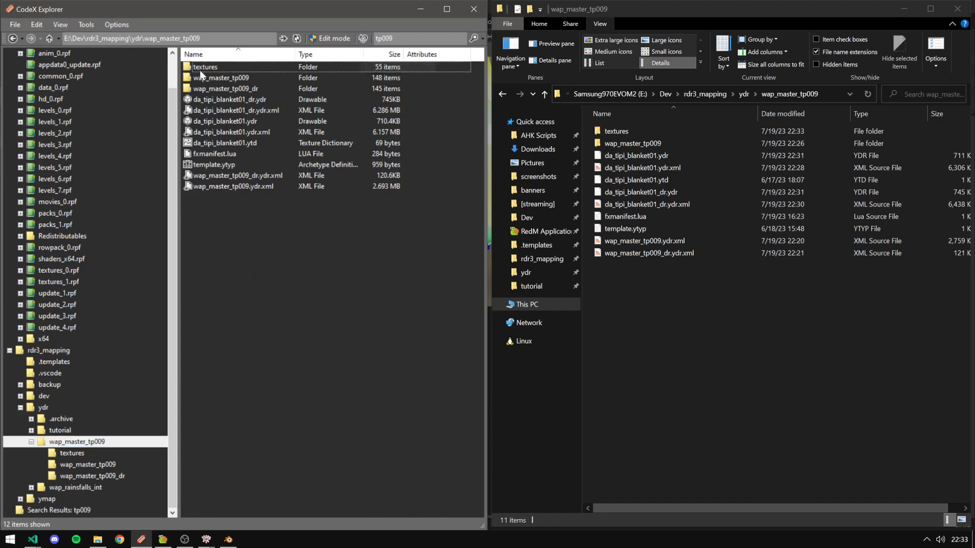
double_click(227, 143)
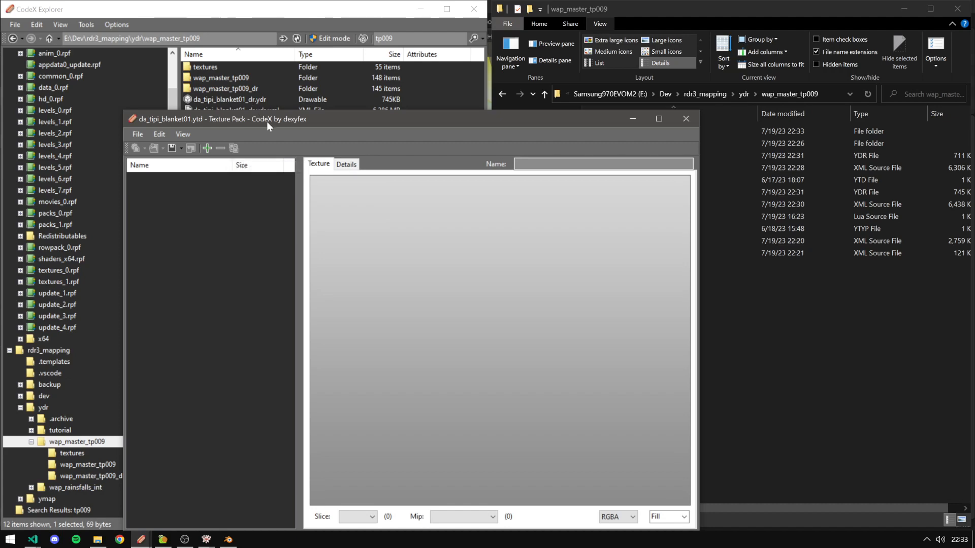
drag(266, 121, 269, 74)
Add all the files in the wap_master_tp009\textures folder to the da_tipi_blanket01.ytd texture dictionary.
click(210, 102)
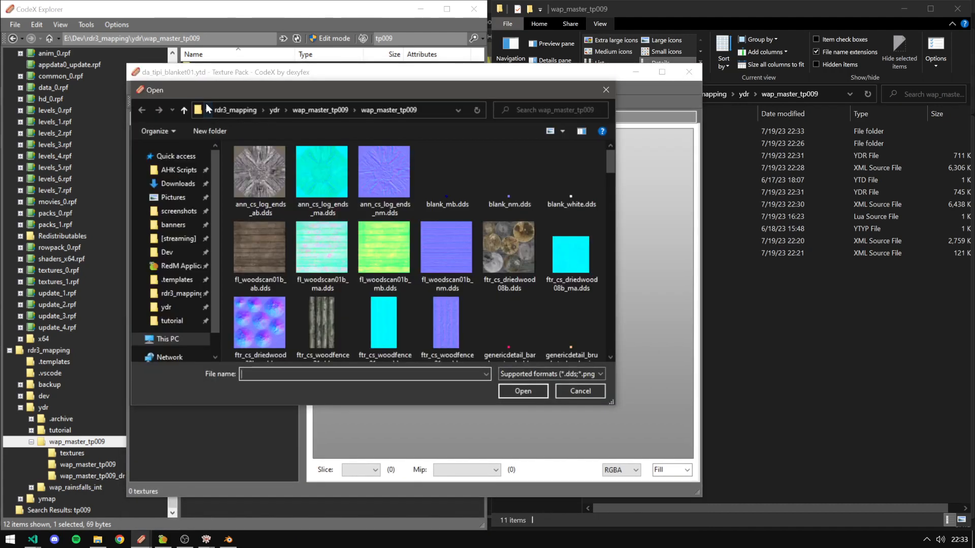
click(325, 112)
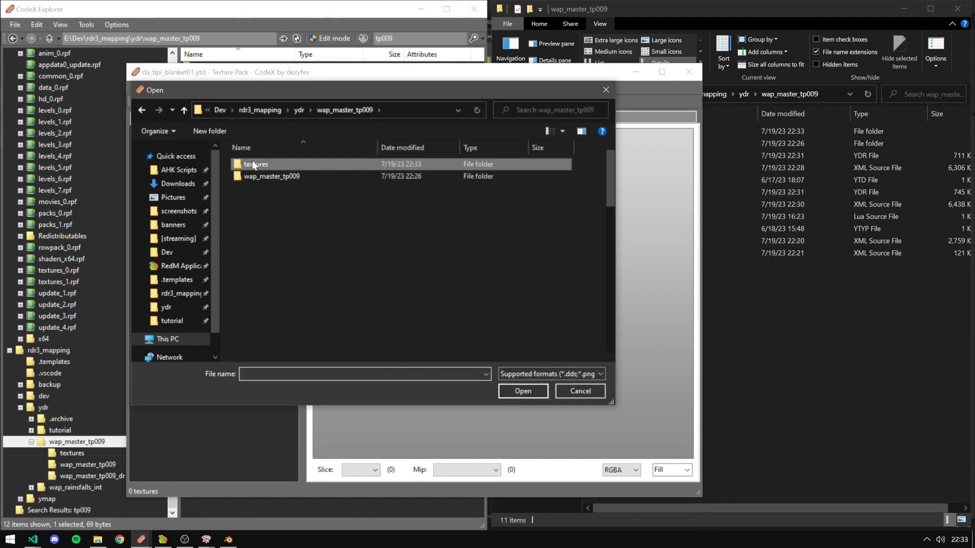
double_click(252, 161)
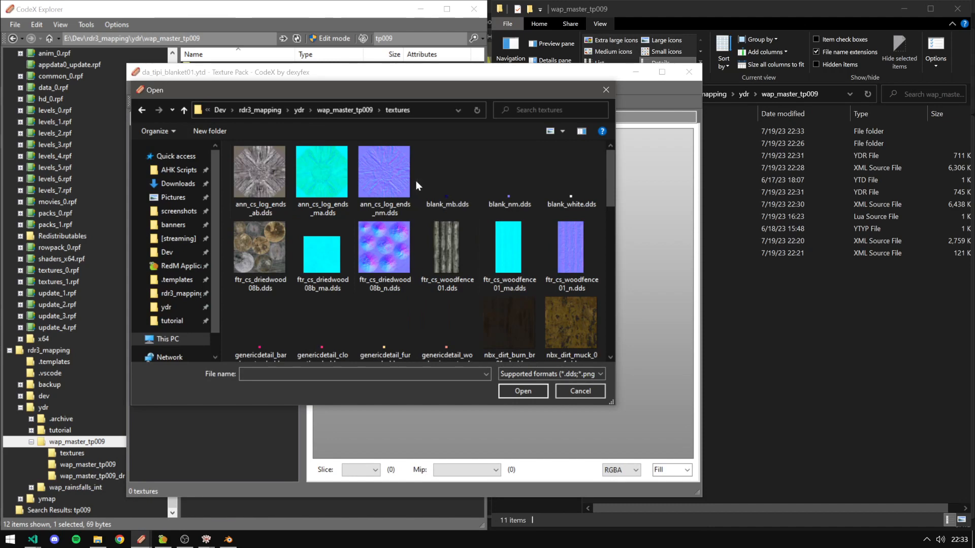
key(ctrl+a)
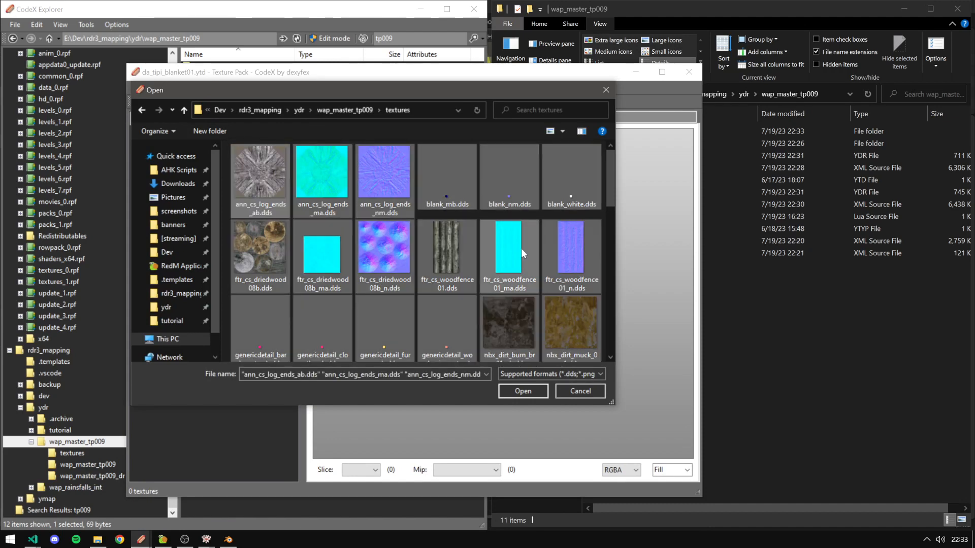
click(523, 392)
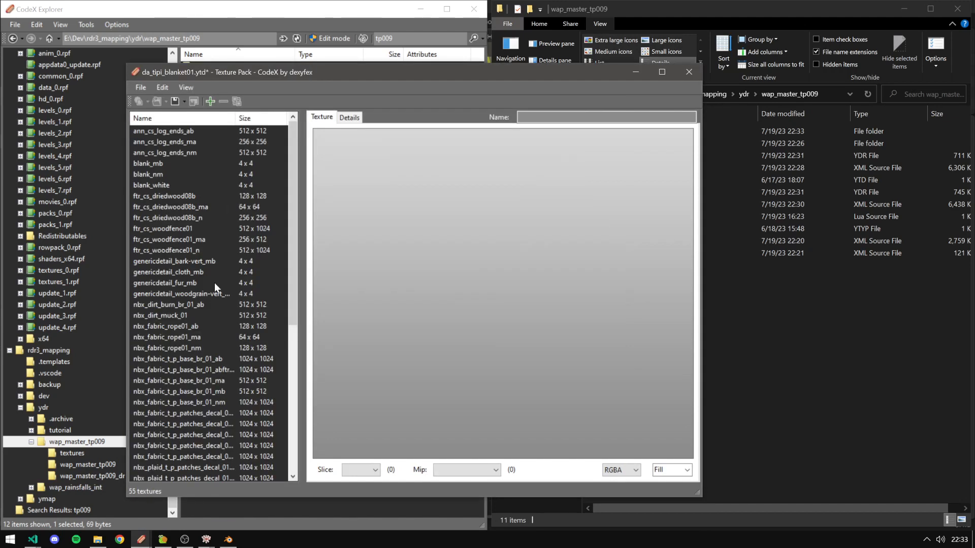
Preview a few of the imported textures, including ann_cs_log_ends_ab and nbx_dirt_muck_01.
click(193, 162)
click(179, 129)
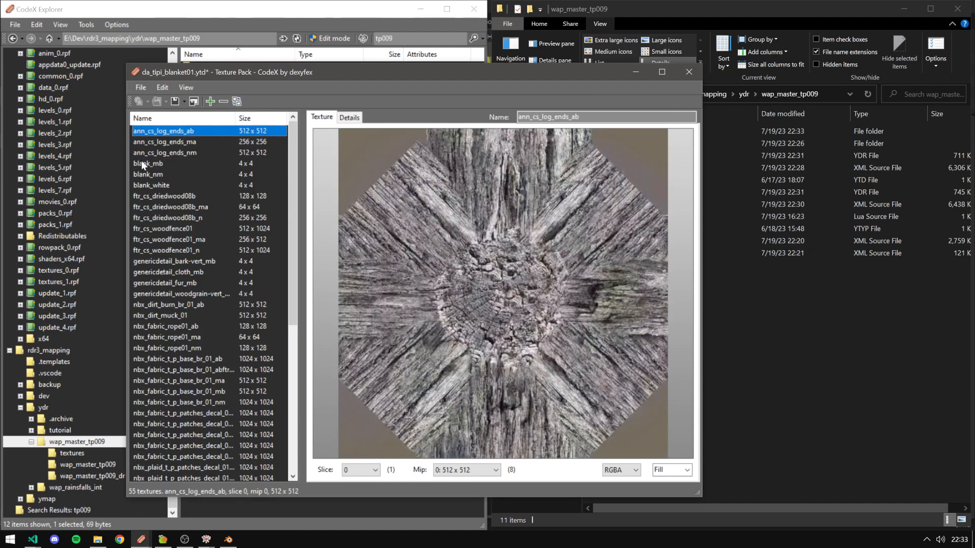
click(179, 316)
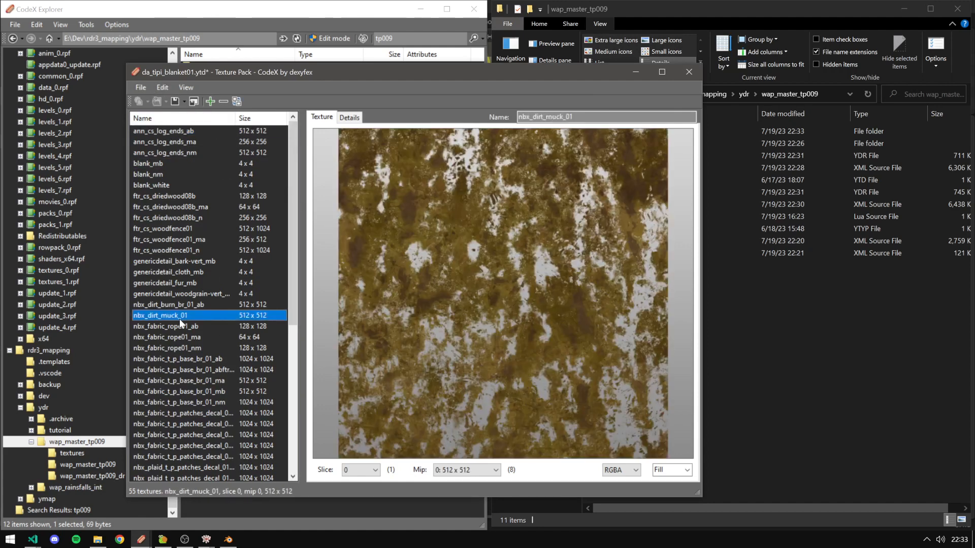
Save the texture dictionary as da_tipi_blanket01.ytd in the wap_master_tp009 folder, replacing the existing file, and close the texture pack.
click(139, 88)
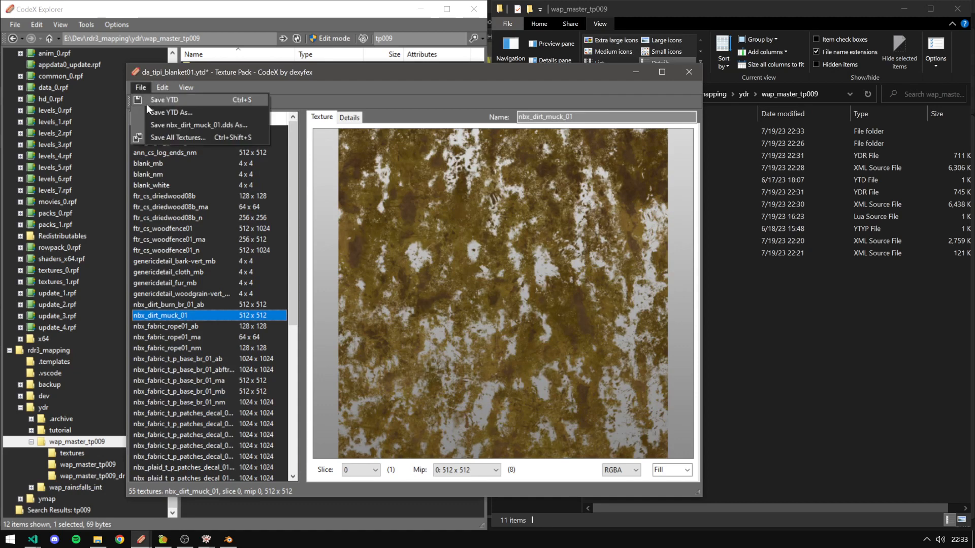
click(157, 98)
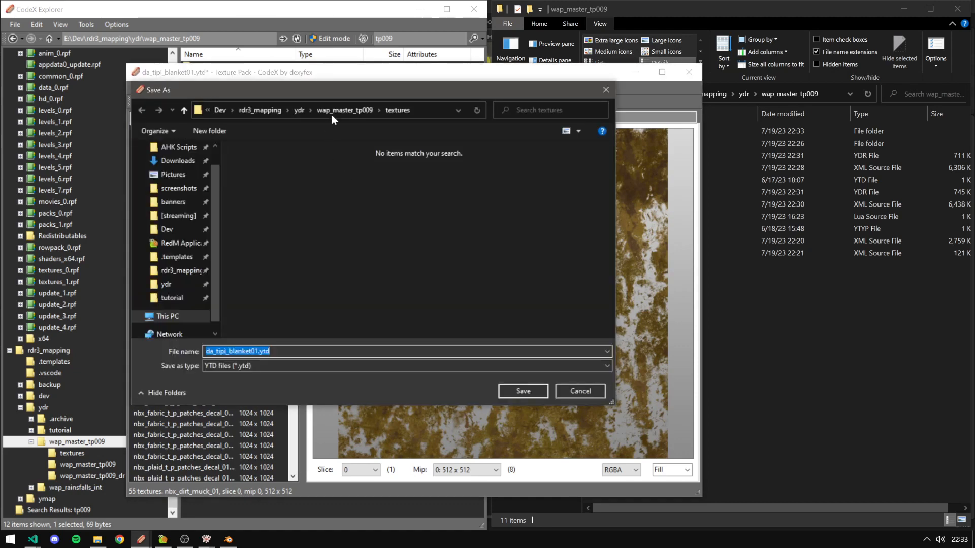
click(334, 114)
click(523, 391)
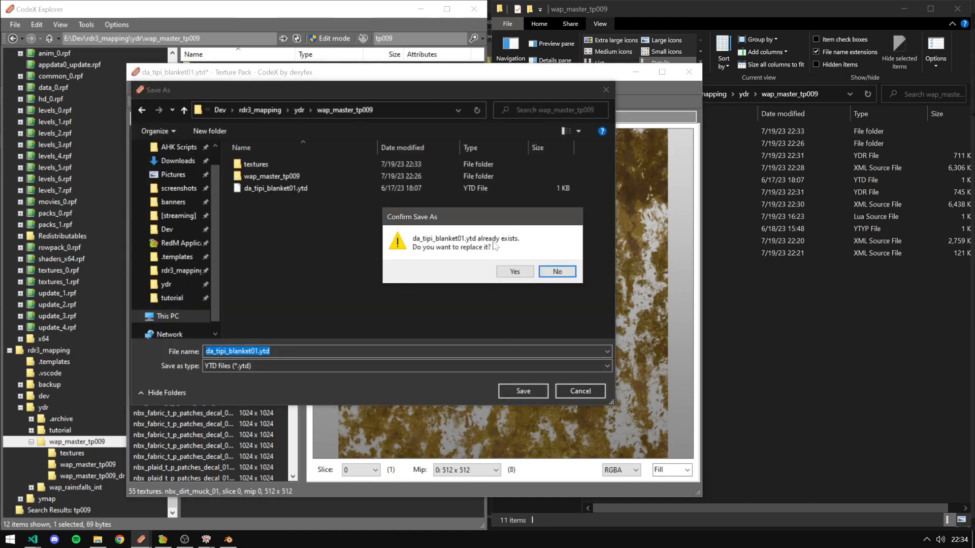
click(509, 272)
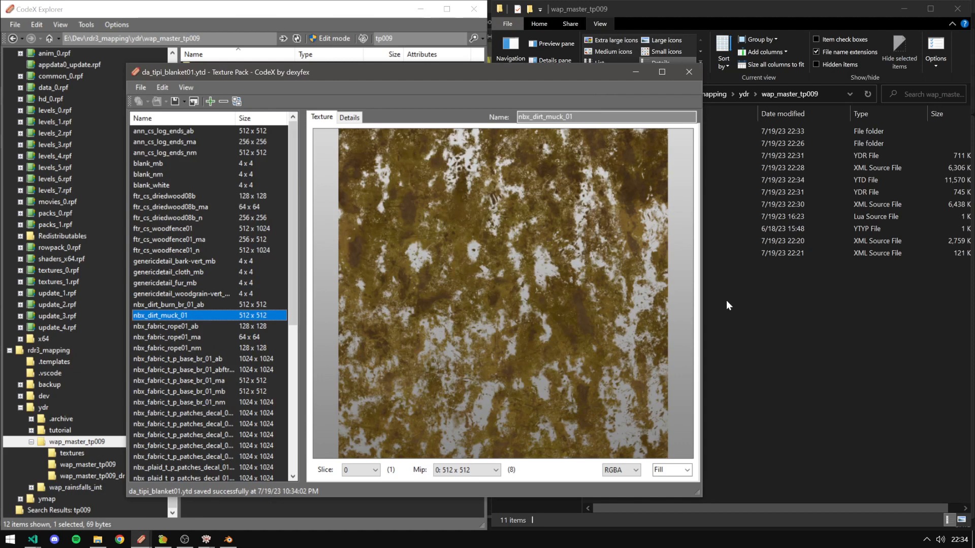
click(726, 300)
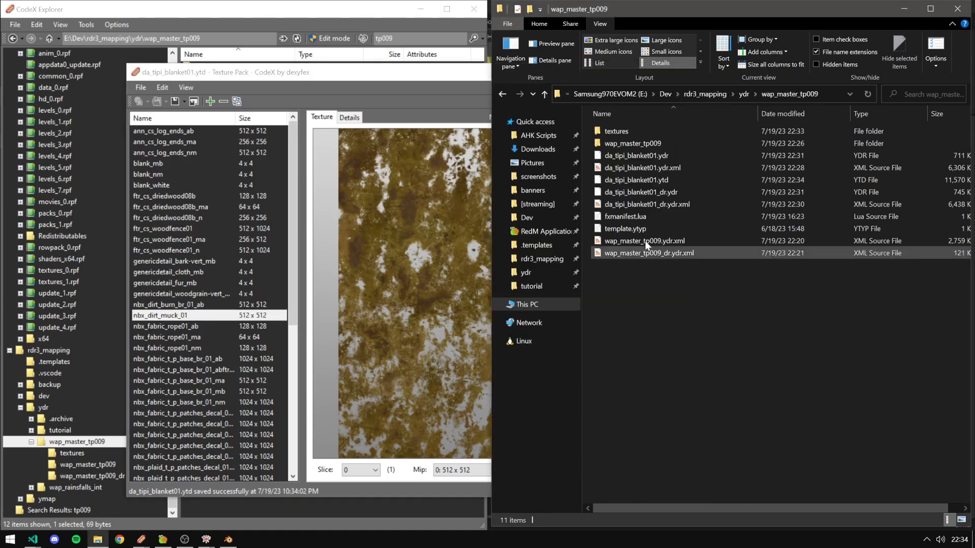
click(392, 78)
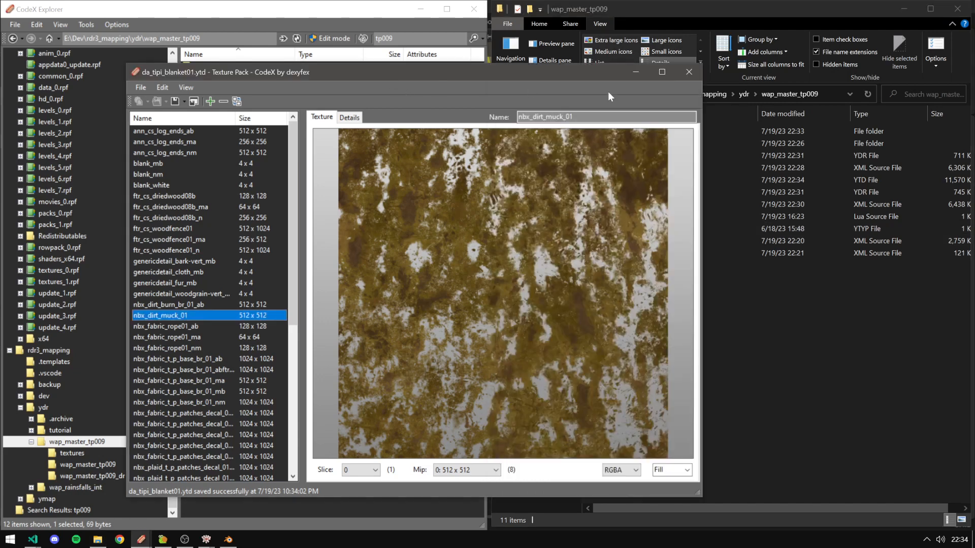
click(690, 76)
Switch to File Explorer and rename template.ytyp as da_tipi_blanket01.ytyp.
click(636, 229)
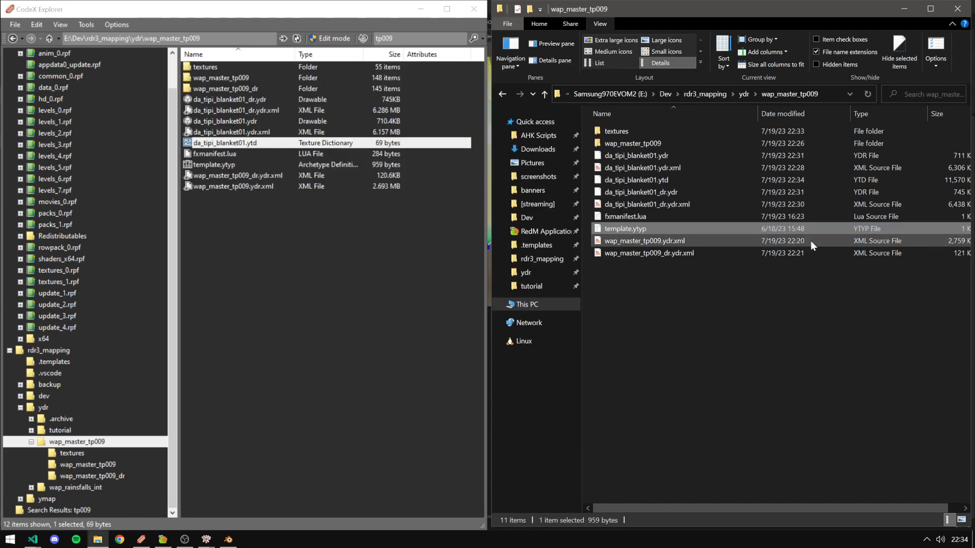
key(F2)
text(da_tipi_bla)
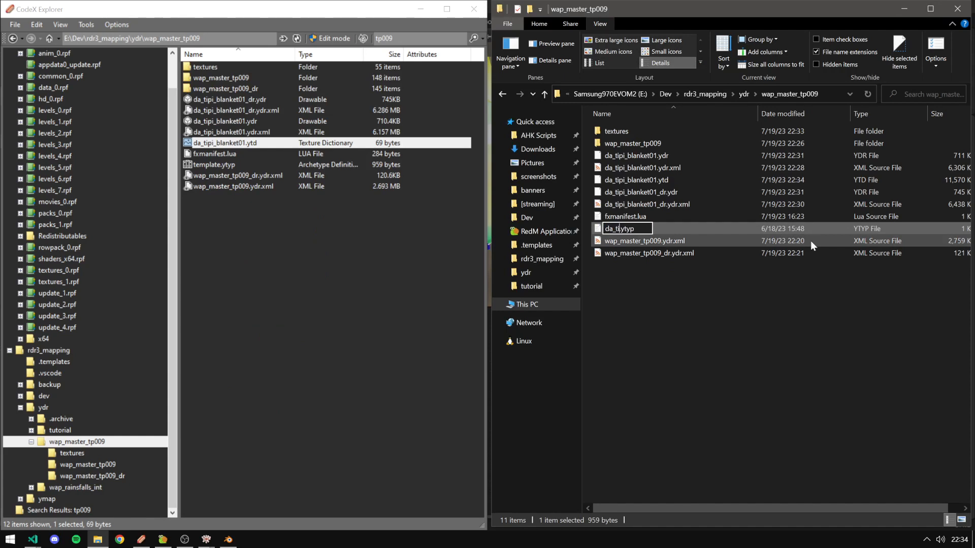
text(nket01)
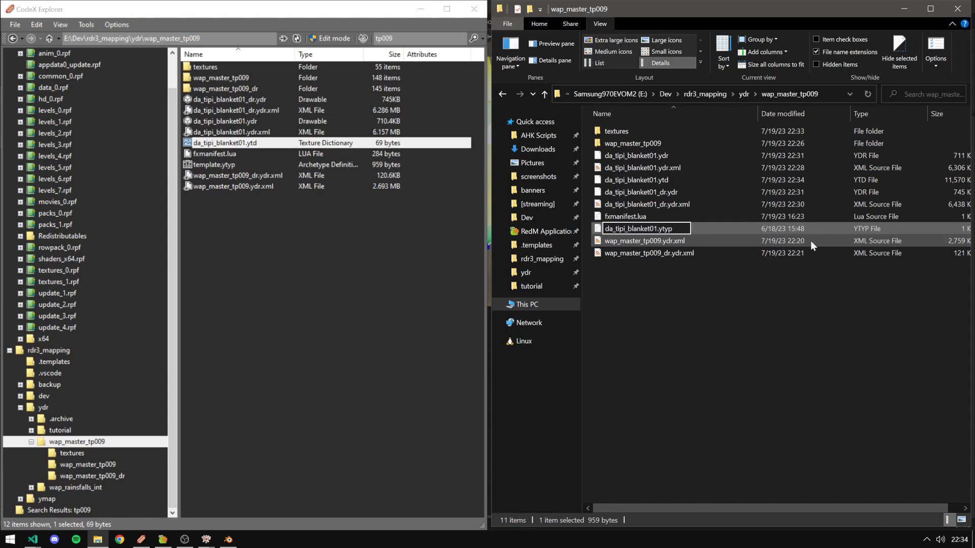
key(Return)
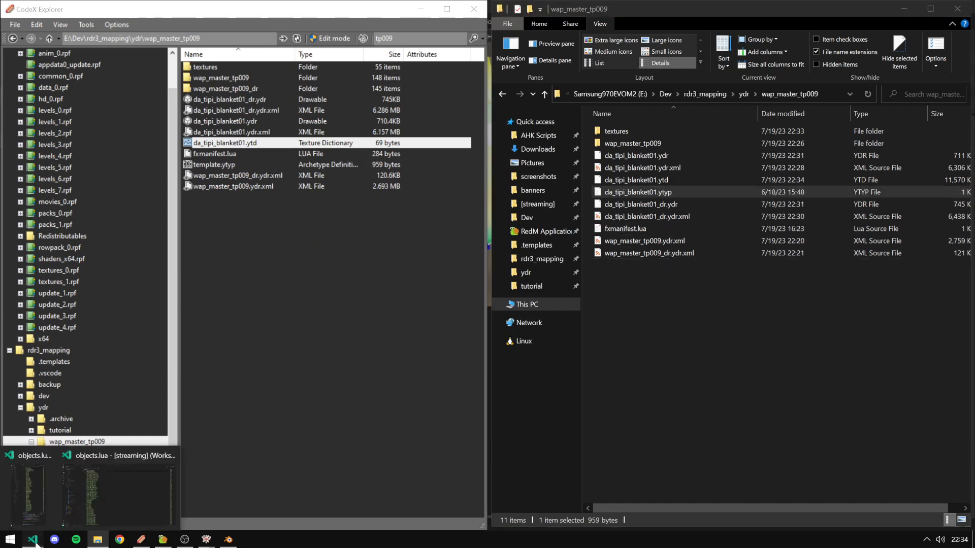
Switch to Visual Studio Code and open da_tipi_blanket01.ytyp from ydr\wap_master_tp009 in a second editor group only.
click(98, 492)
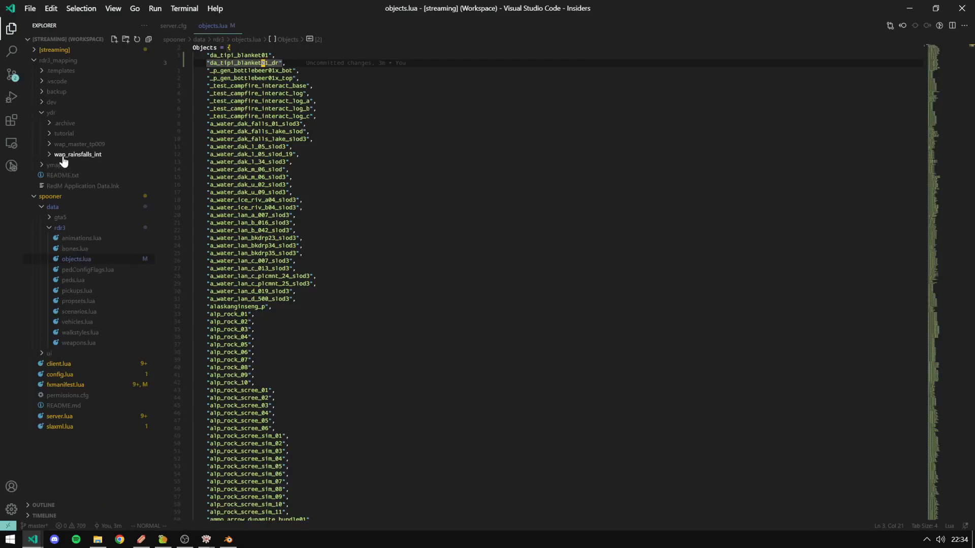
click(52, 145)
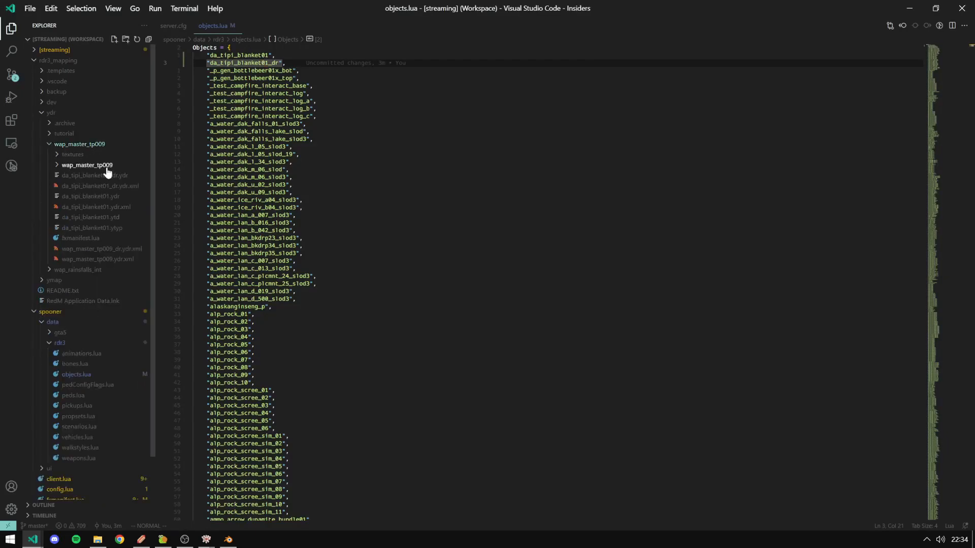
click(88, 230)
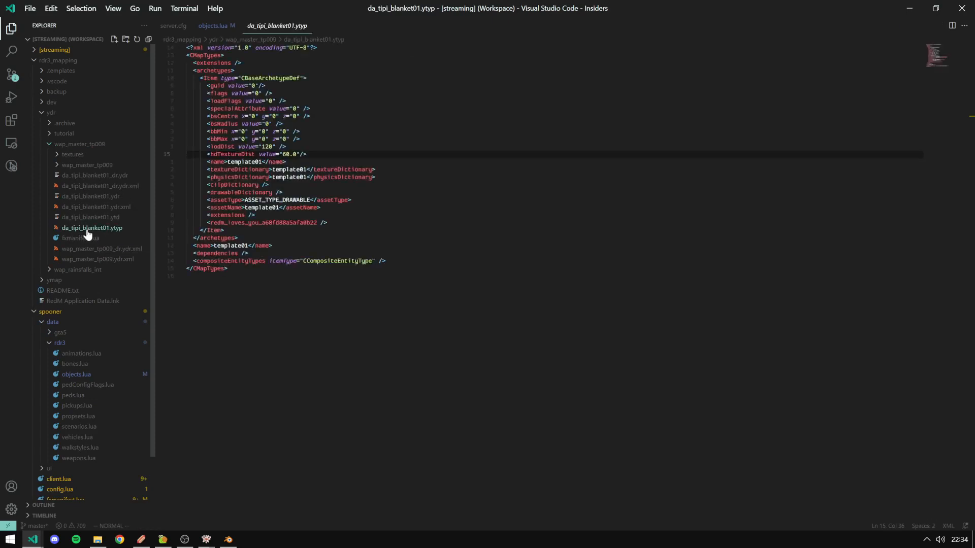
key(ctrl+Return)
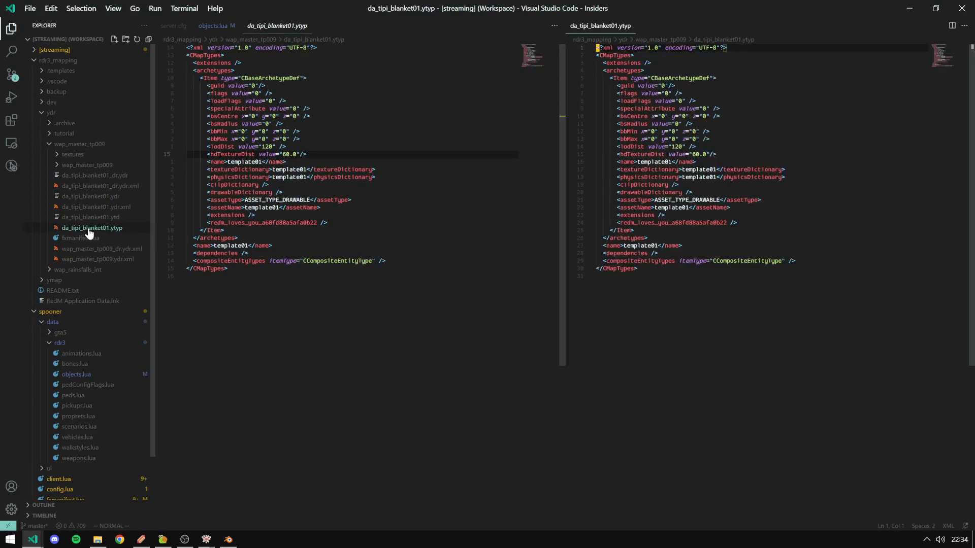
middle_click(295, 31)
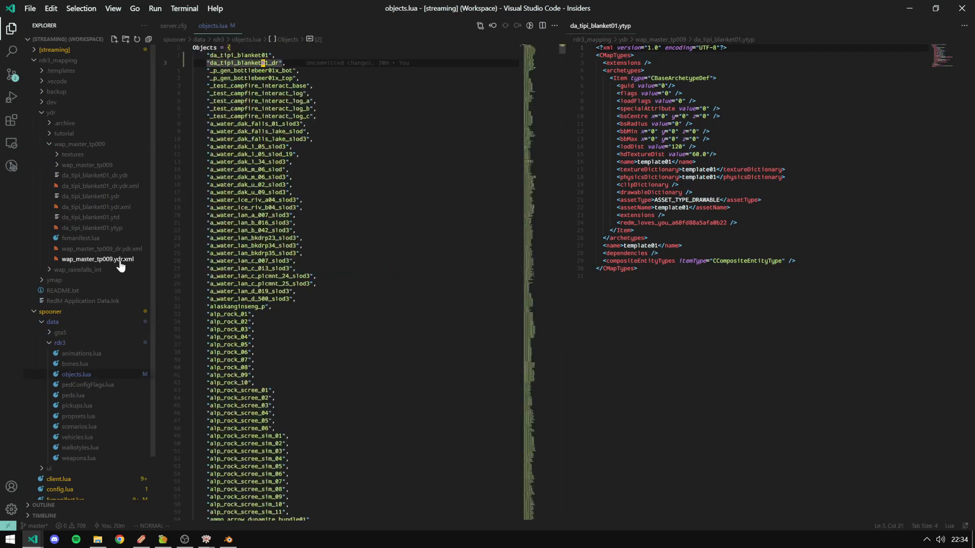
Open da_tipi_blanket01.ydr.xml and arrange the editors side by side, with the ytyp in the first group and the XML in the second.
click(93, 176)
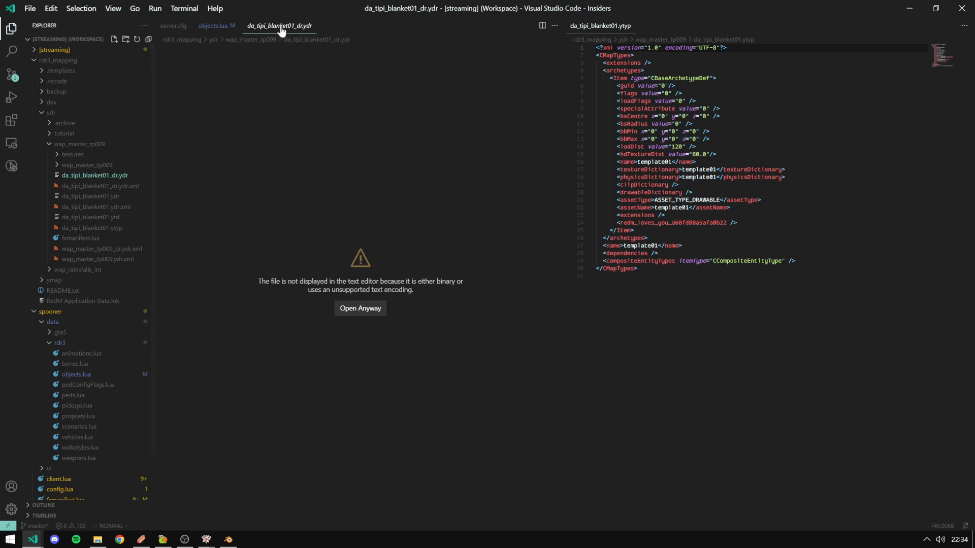
key(ctrl+w)
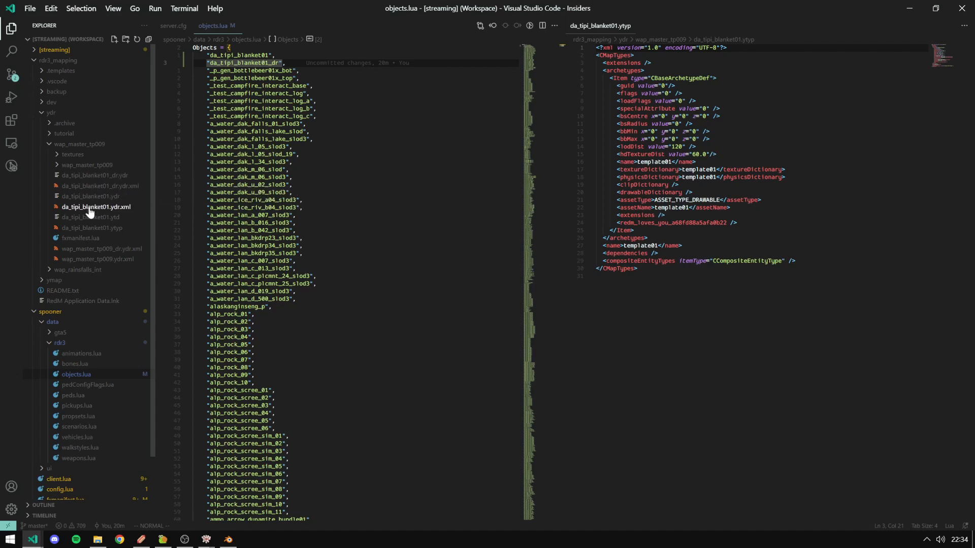
click(89, 209)
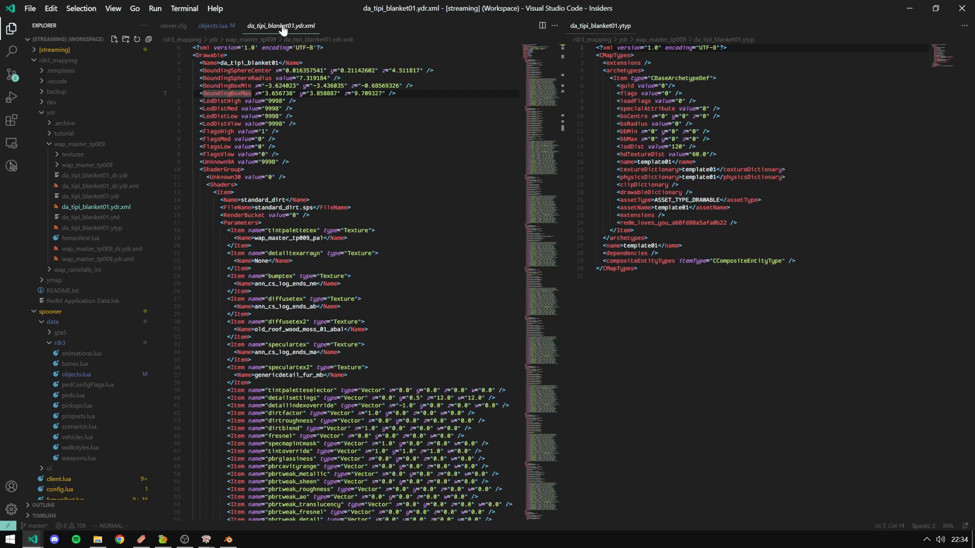
drag(299, 26, 691, 35)
drag(615, 29, 350, 35)
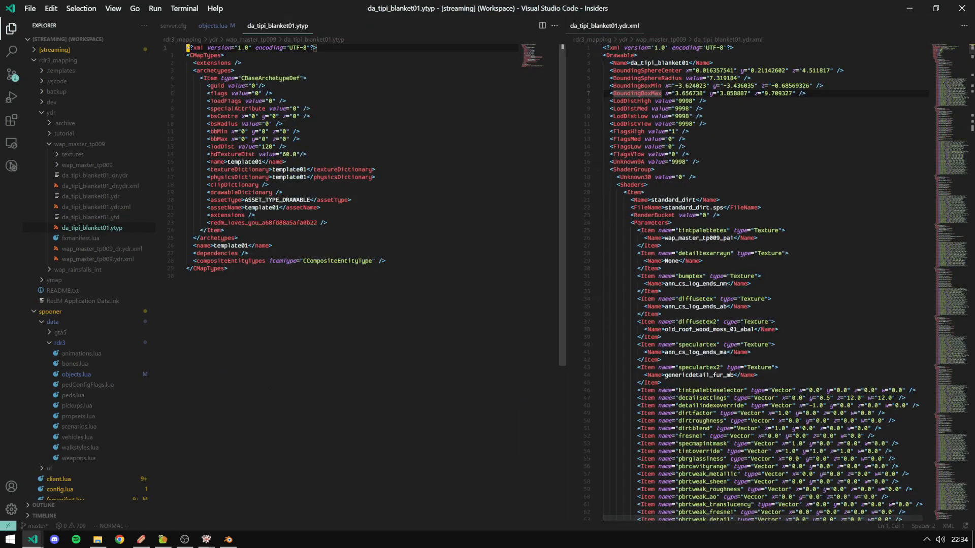
click(255, 116)
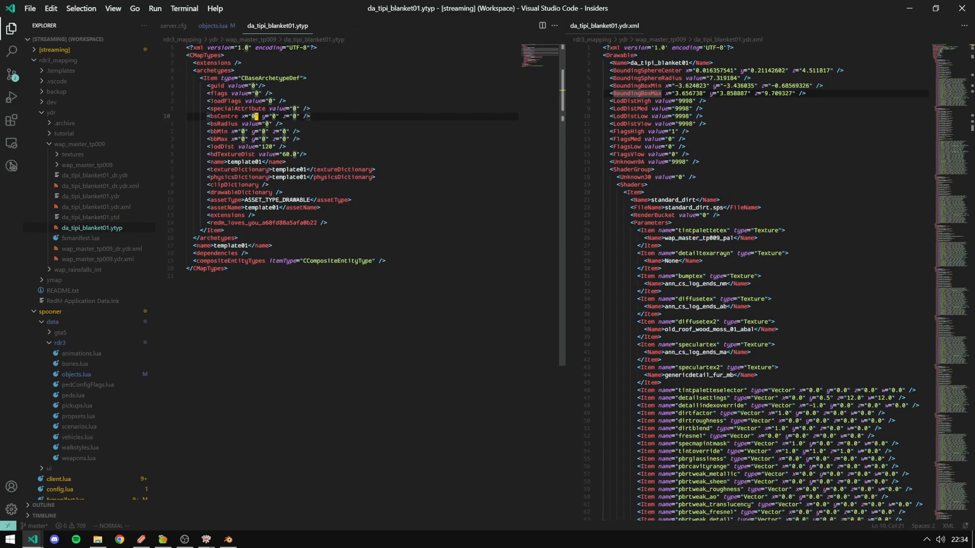
click(694, 85)
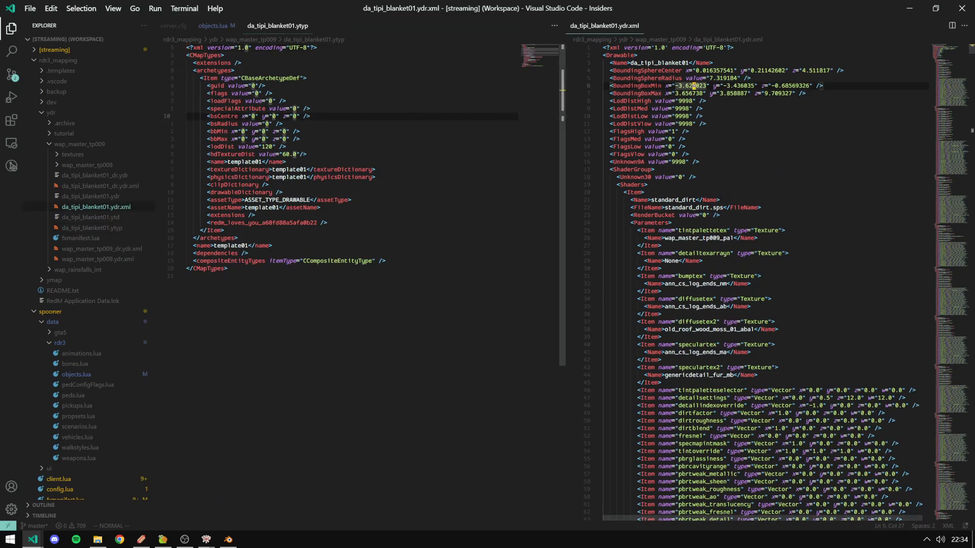
Replace every occurrence of template01 with da_tipi_blanket01 in da_tipi_blanket01.ytyp and save the file.
click(243, 162)
key(ctrl+h)
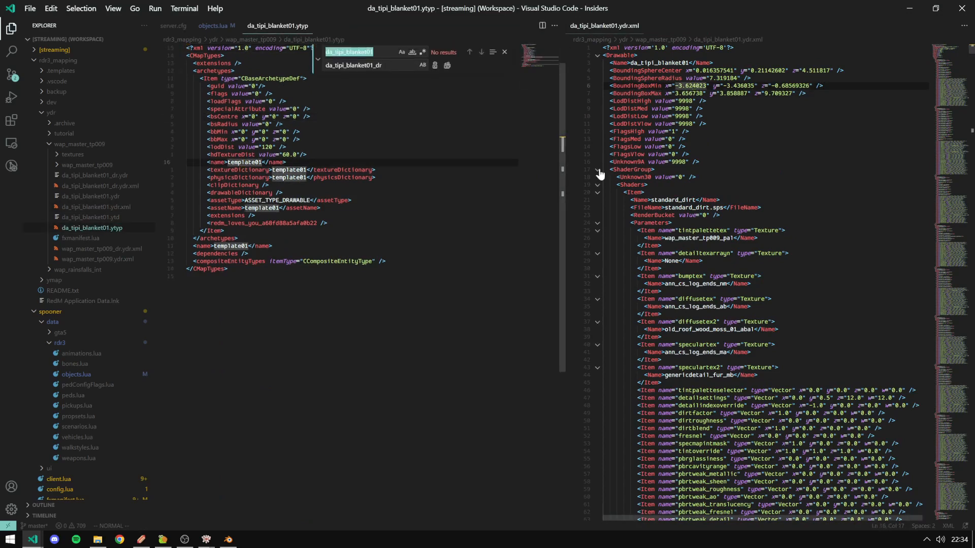
text(template-01)
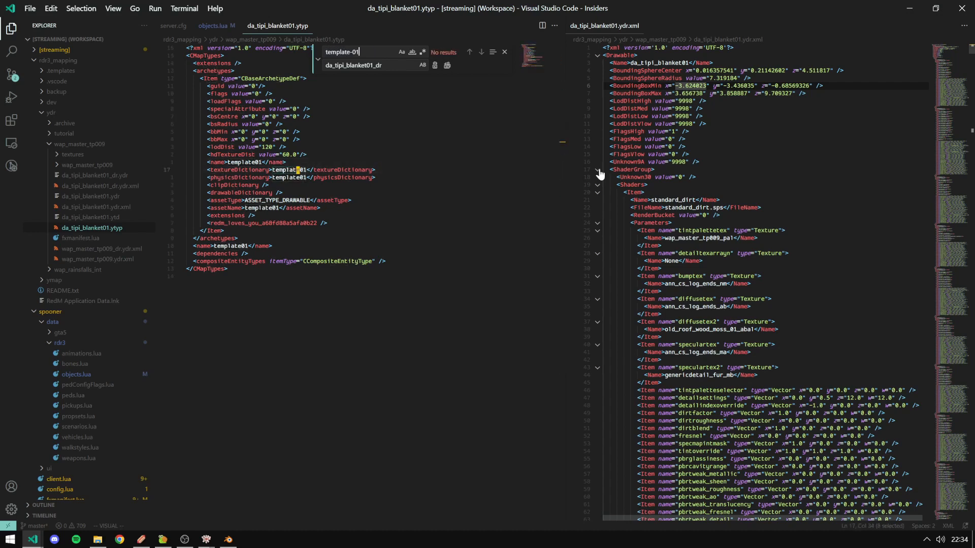
key(BackSpace)
key(BackSpace)
key(BackSpace)
text(01)
key(Tab)
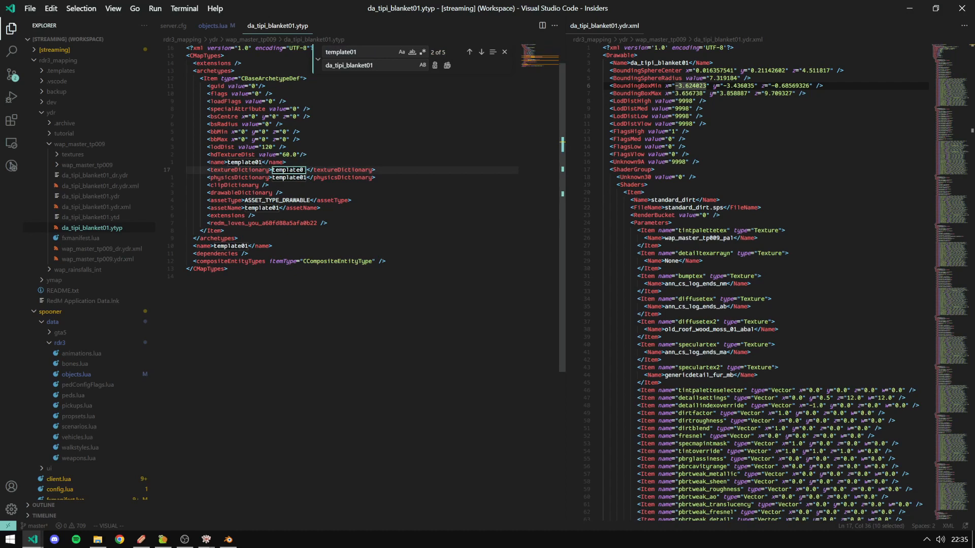
click(446, 70)
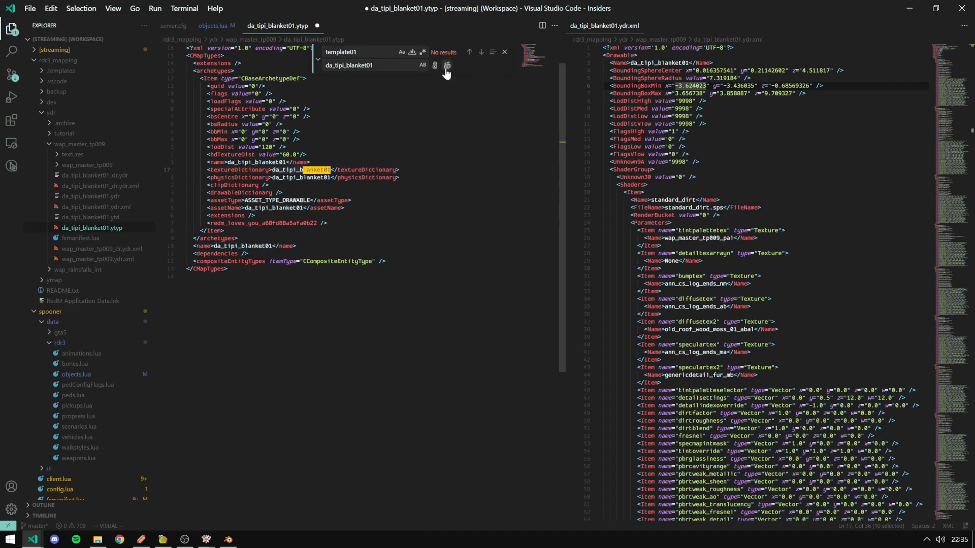
key(Escape)
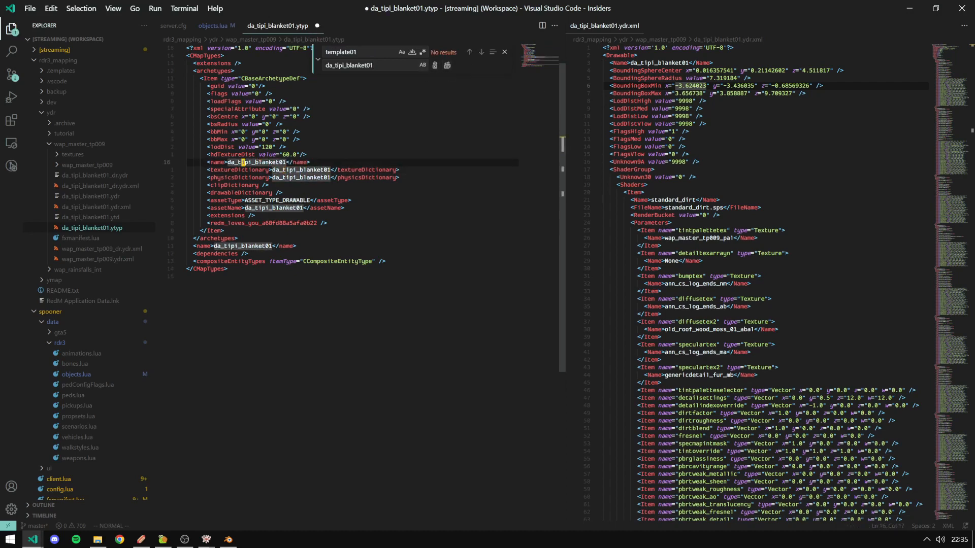
click(281, 177)
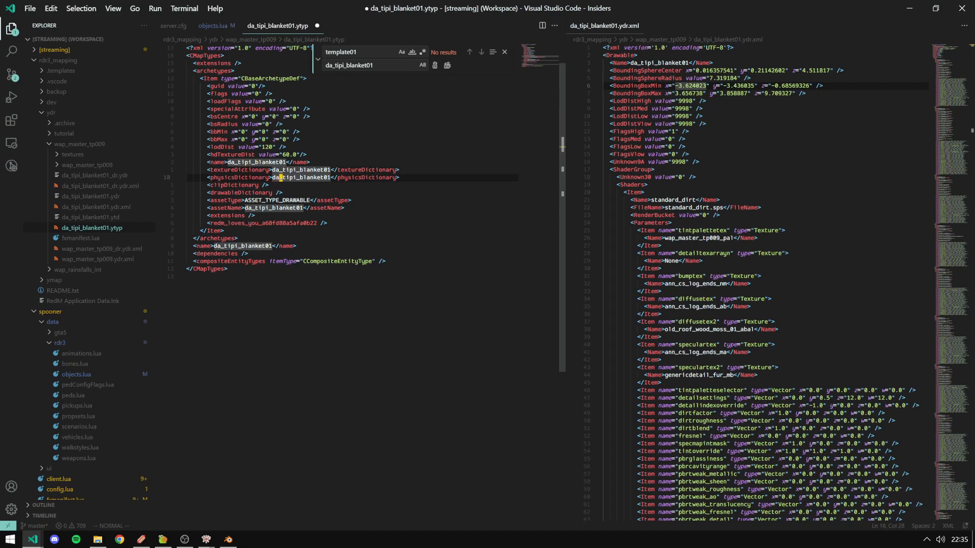
key(ctrl+s)
Review the name, textureDictionary, physicsDictionary and assetName entries in da_tipi_blanket01.ytyp.
click(301, 178)
key(k)
key(h)
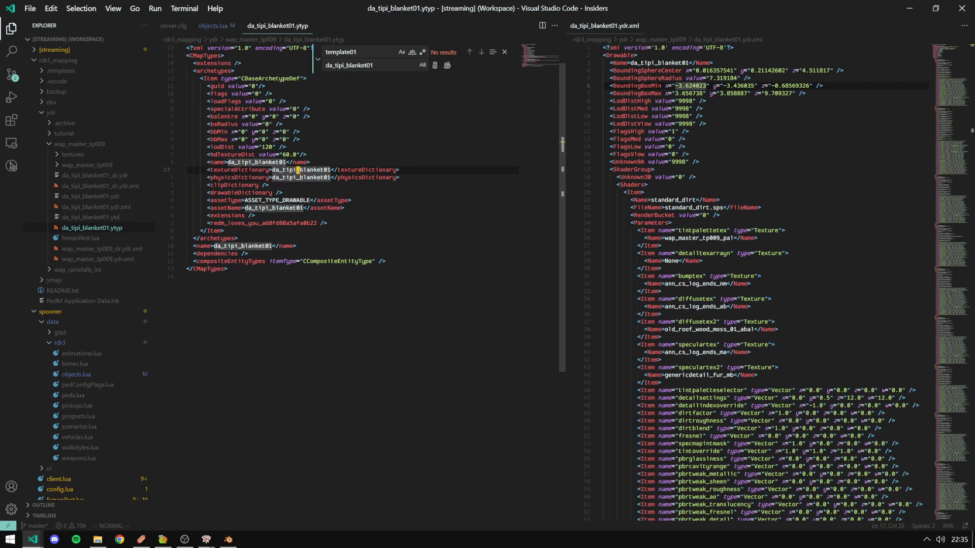
click(278, 208)
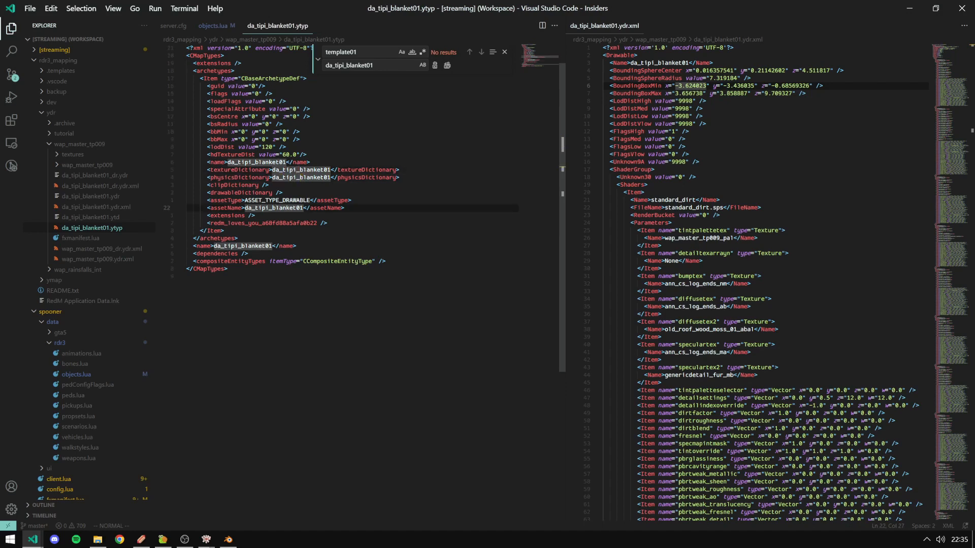
click(232, 247)
click(278, 170)
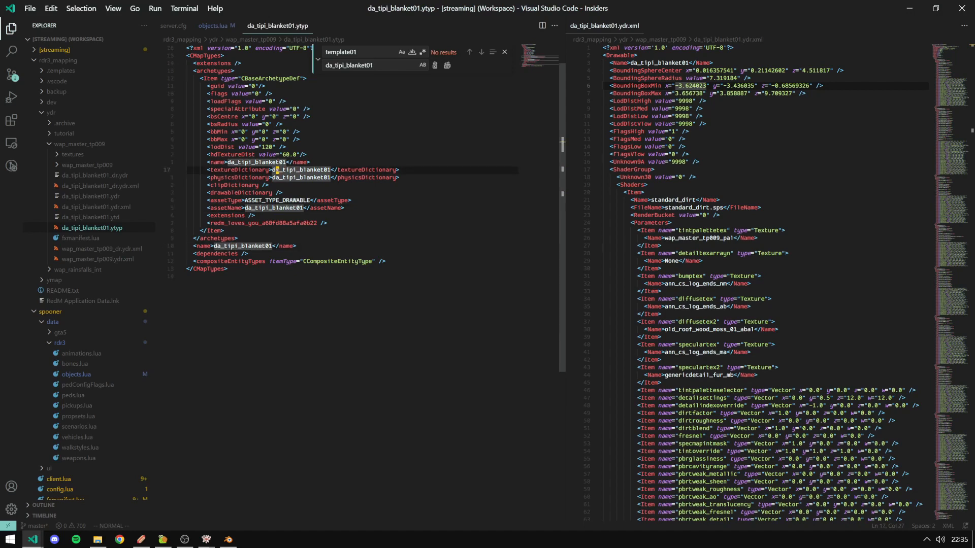
click(308, 163)
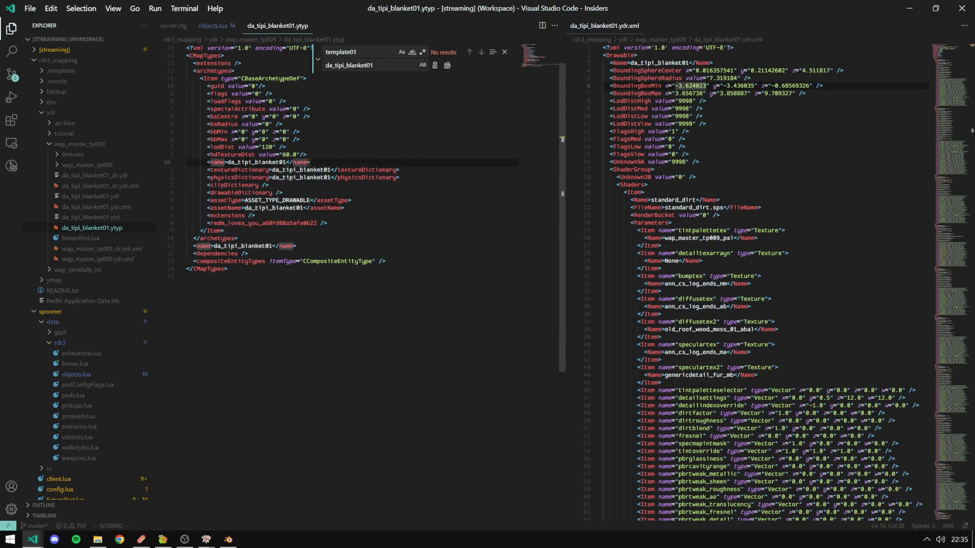
Compare the bounding sphere and bounding box entries in da_tipi_blanket01.ydr.xml with the bsCentre and bbMin entries in the ytyp.
click(222, 116)
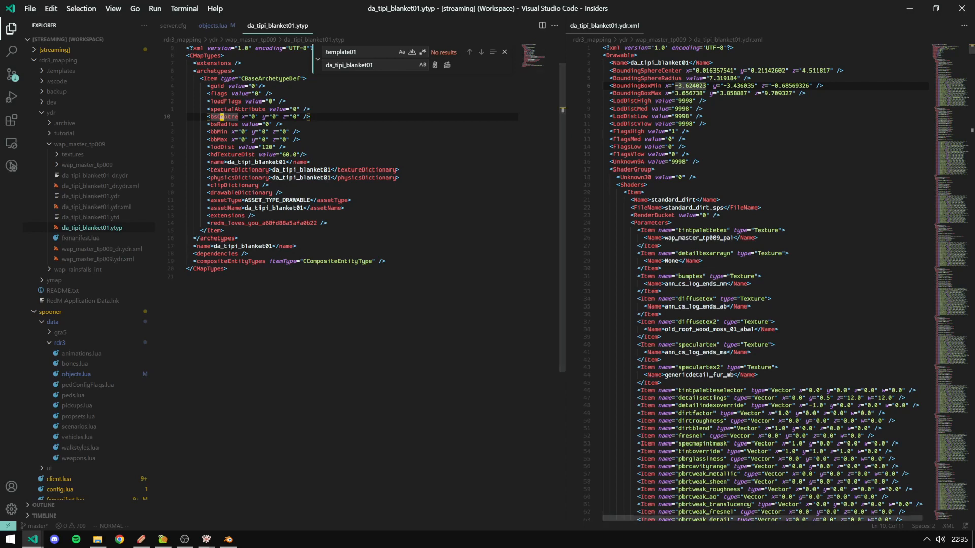
click(646, 71)
click(721, 71)
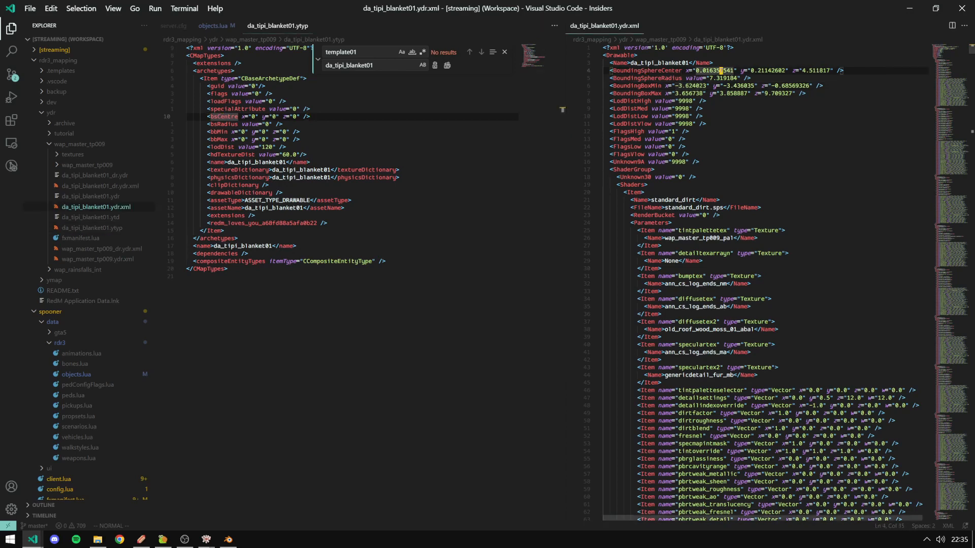
click(656, 79)
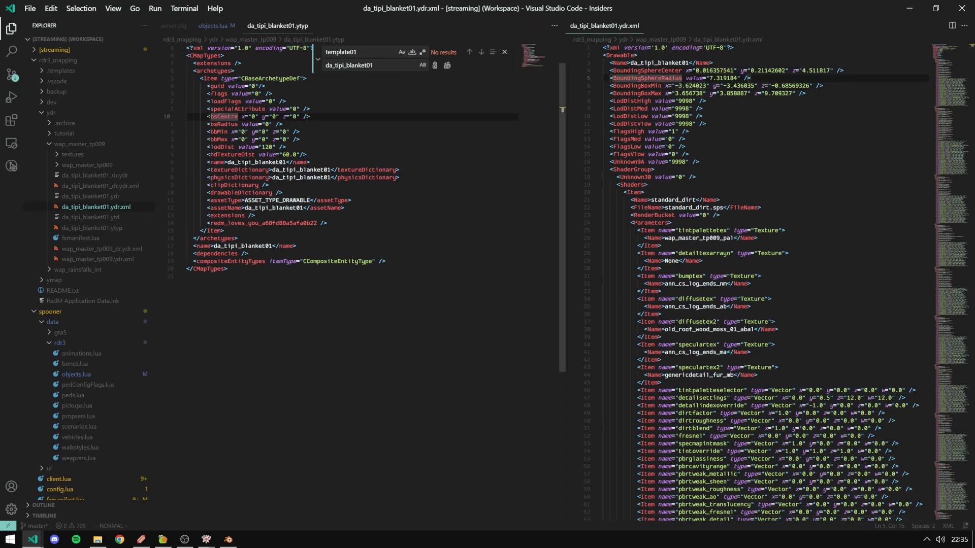
click(221, 132)
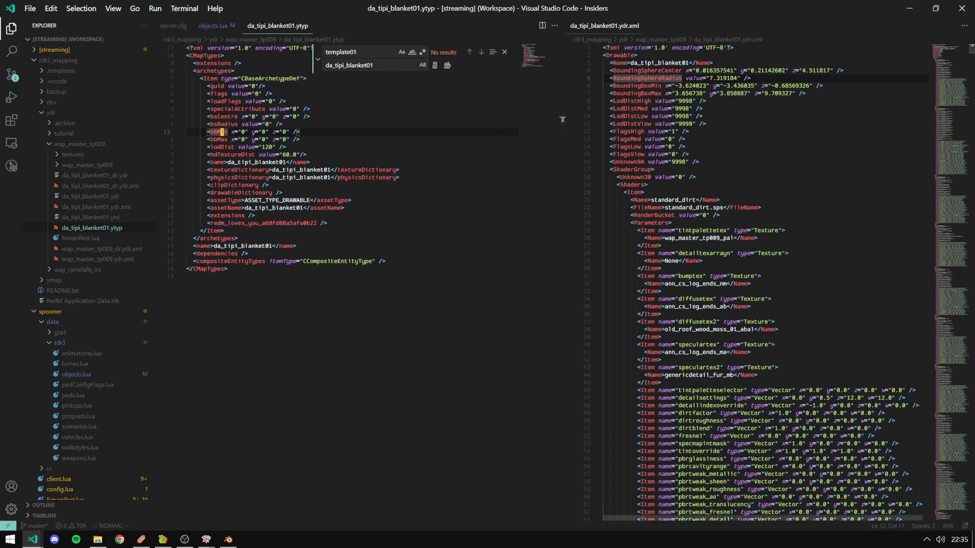
Copy the BoundingSphereCenter attributes into bsCentre in the ytyp, replacing its zeros with x="0.016357541" y="0.21142602" z="4.511817".
click(687, 71)
key(v)
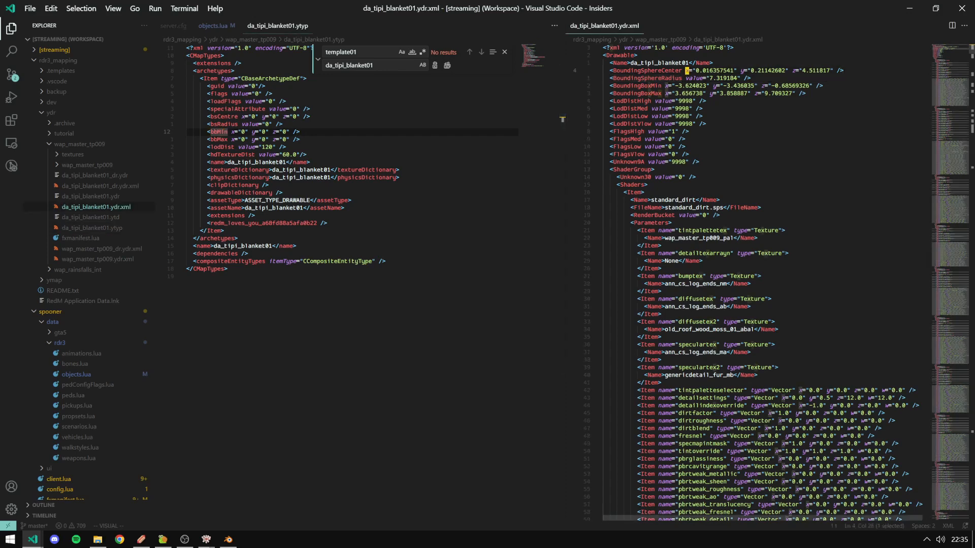
key(t)
key(slash)
key(y)
key(ctrl+w)
key(h)
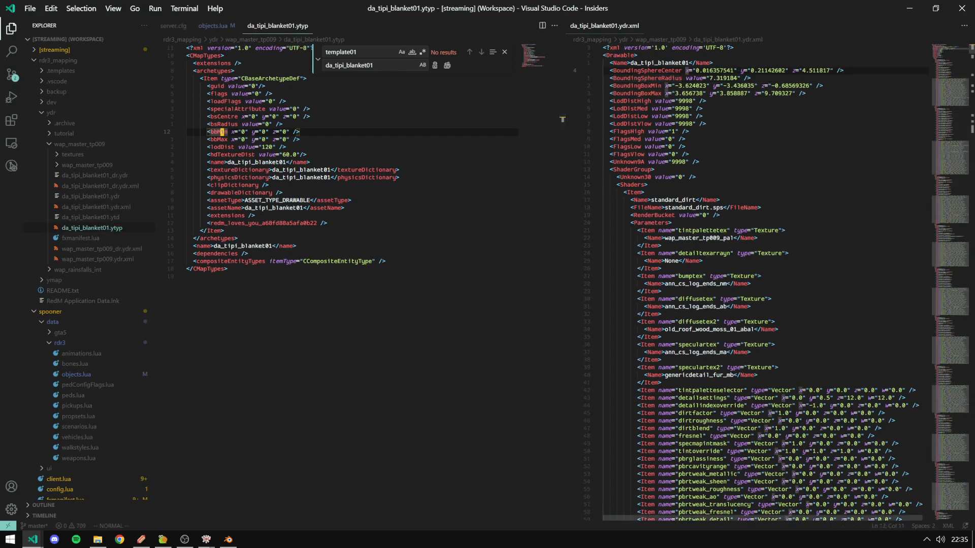
key(k)
key(k)
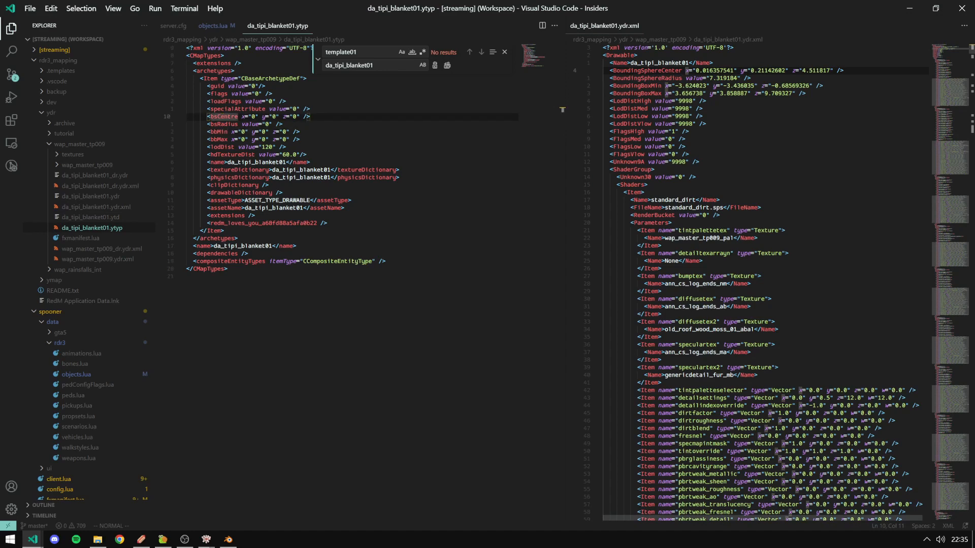
key(w)
key(P)
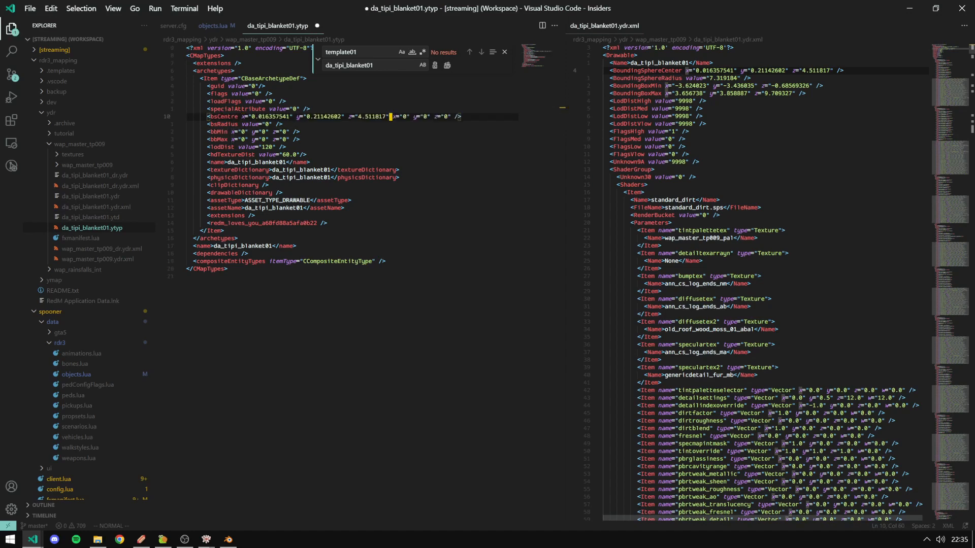
key(t)
key(slash)
Copy the BoundingSphereRadius value from the XML into bsRadius in the ytyp, setting it to 7.319184.
key(ctrl+w)
key(l)
key(j)
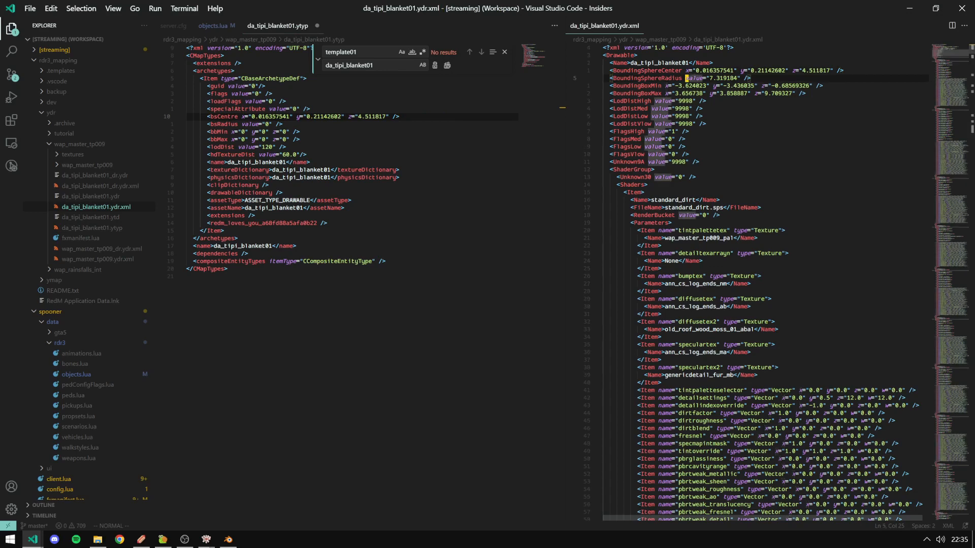
key(v)
key(t)
key(slash)
key(y)
key(ctrl+w)
key(h)
key(j)
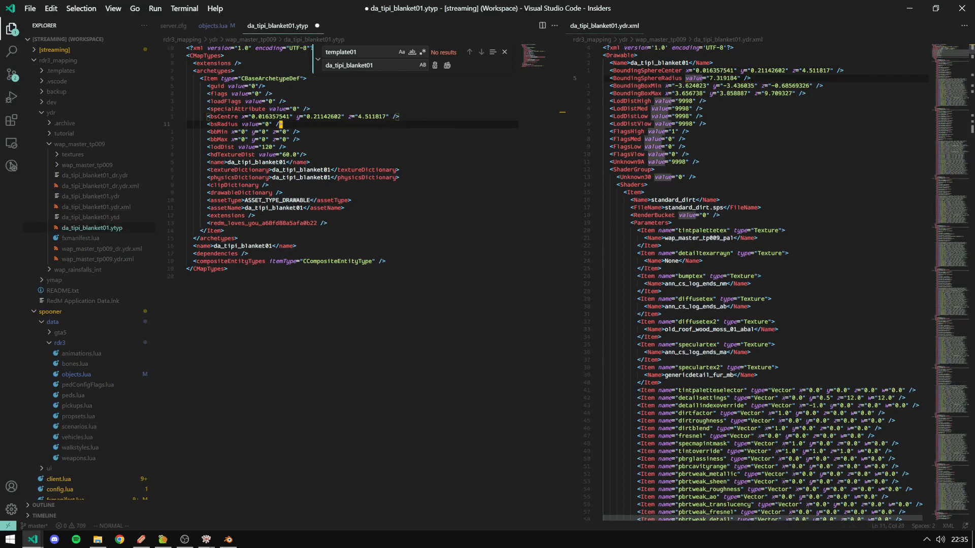
key(v)
key(t)
key(slash)
key(p)
Copy the BoundingBoxMin attributes into bbMin in the ytyp, replacing its zeros with x="-3.624023" y="-3.436035" z="-0.68569326".
key(ctrl+w)
key(l)
key(j)
key(shift+b)
key(v)
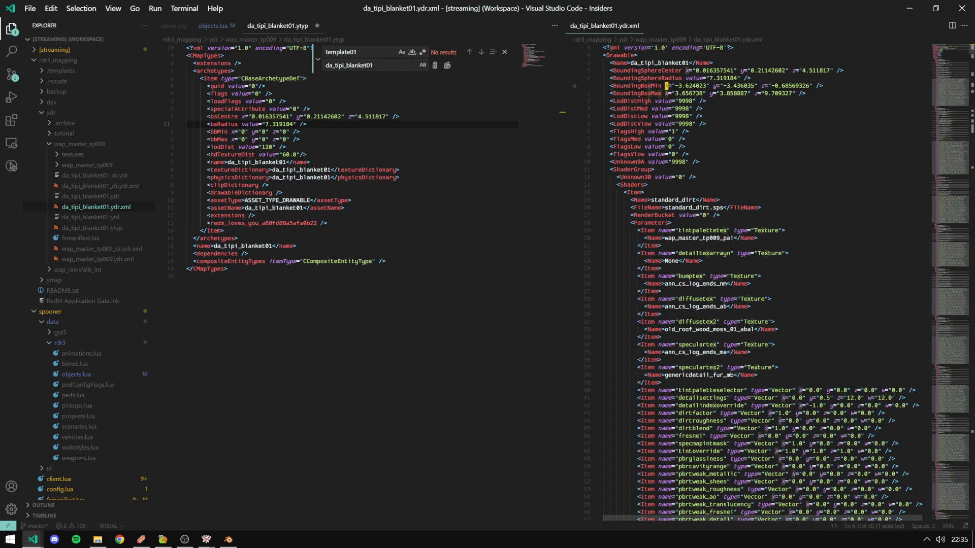
key(t)
key(slash)
key(y)
key(ctrl+w)
key(h)
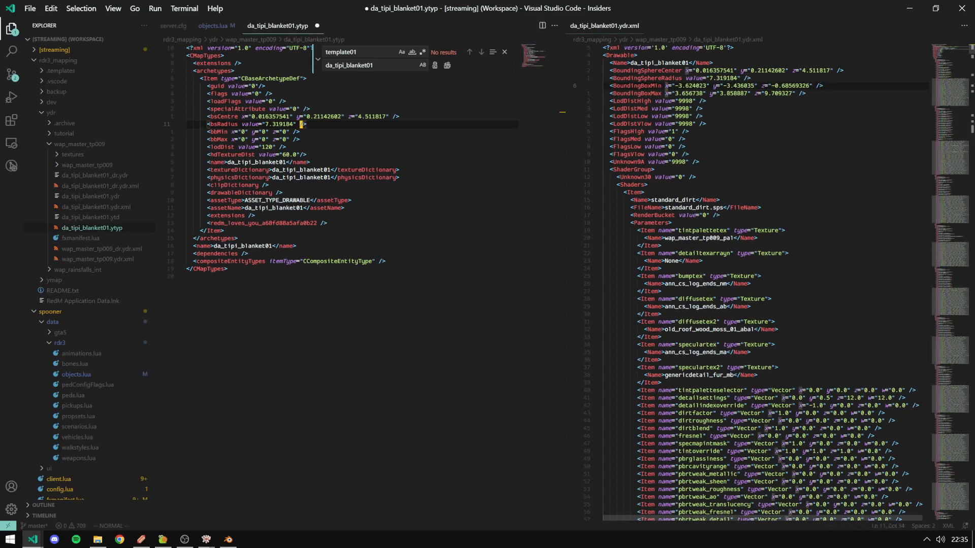
key(j)
key(shift+b)
key(shift+b)
key(shift+b)
key(shift+p)
key(l)
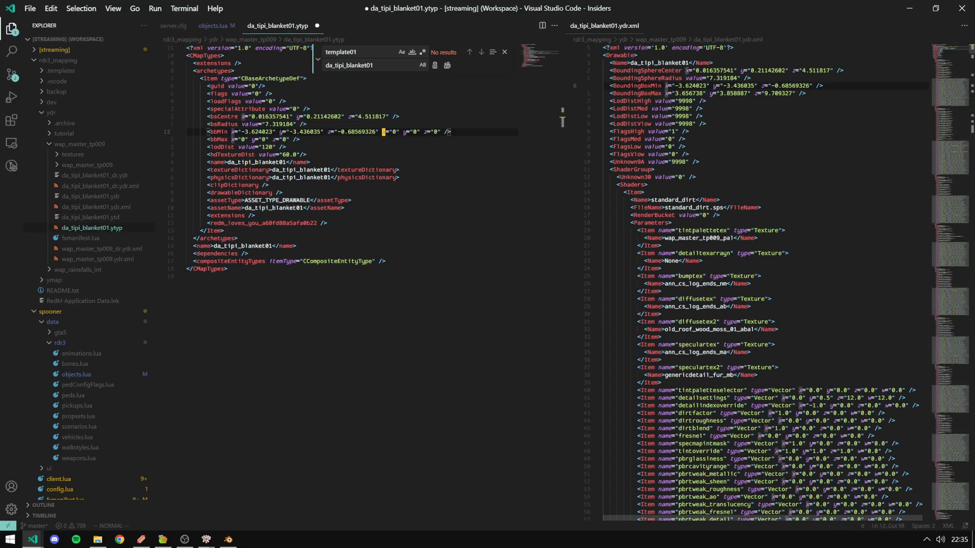
key(d)
key(t)
key(slash)
Copy the BoundingBoxMax attributes over the zeros in the ytyp's bbMax, giving x="3.656738" y="3.858887" z="9.709327", and save the file.
key(ctrl+w)
key(l)
key(j)
key(v)
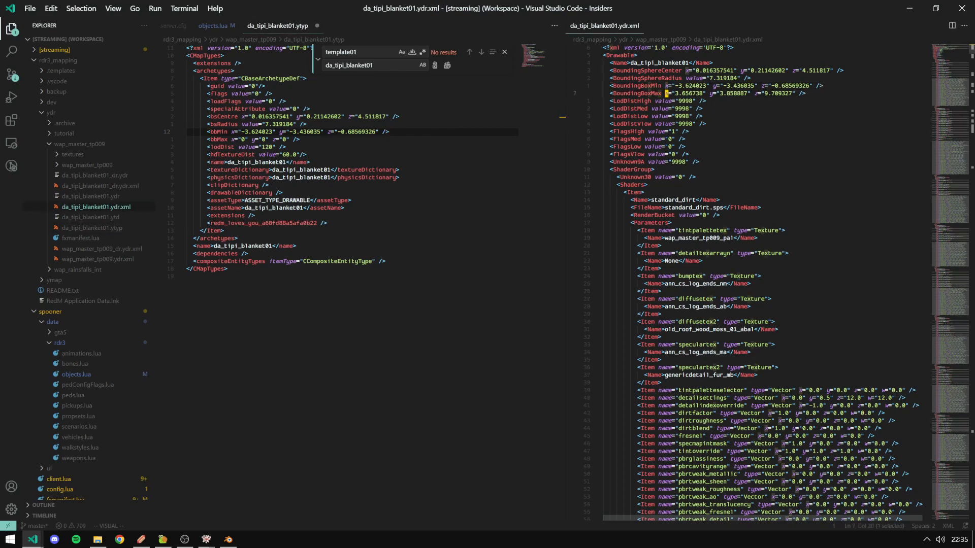
key(t)
key(slash)
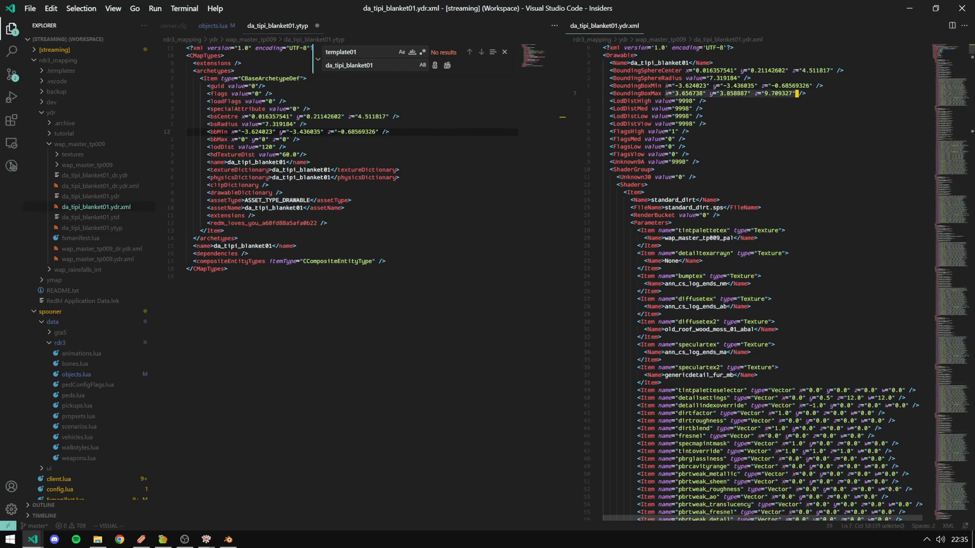
key(y)
key(ctrl+w)
key(h)
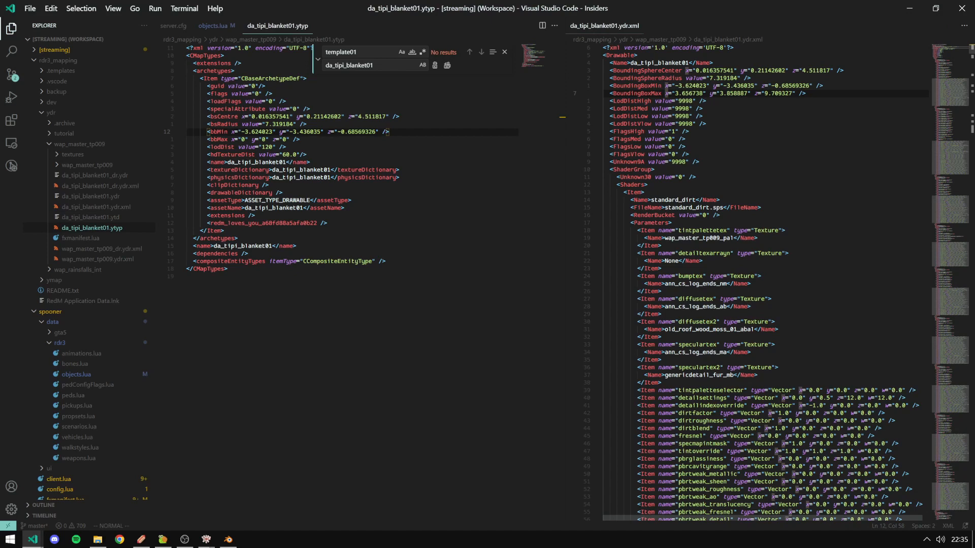
key(j)
key(B)
key(P)
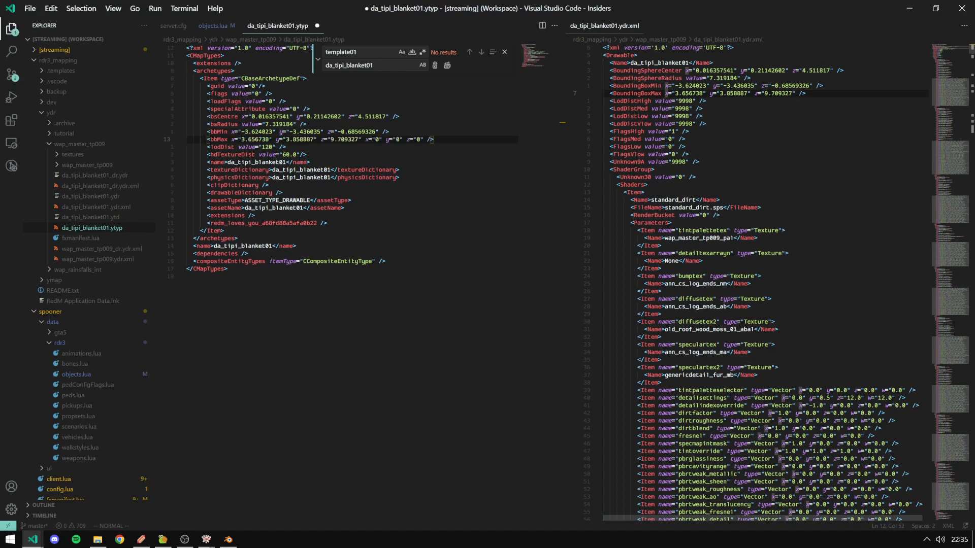
key(d)
key(t)
key(slash)
key(ctrl+s)
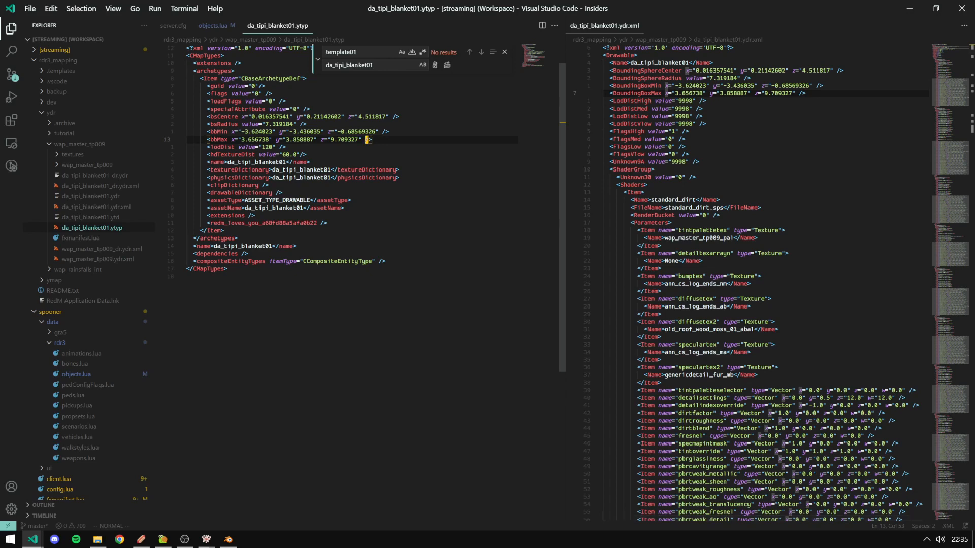
Set the lodDist value in da_tipi_blanket01.ytyp to 150 and save the file.
click(219, 147)
click(267, 148)
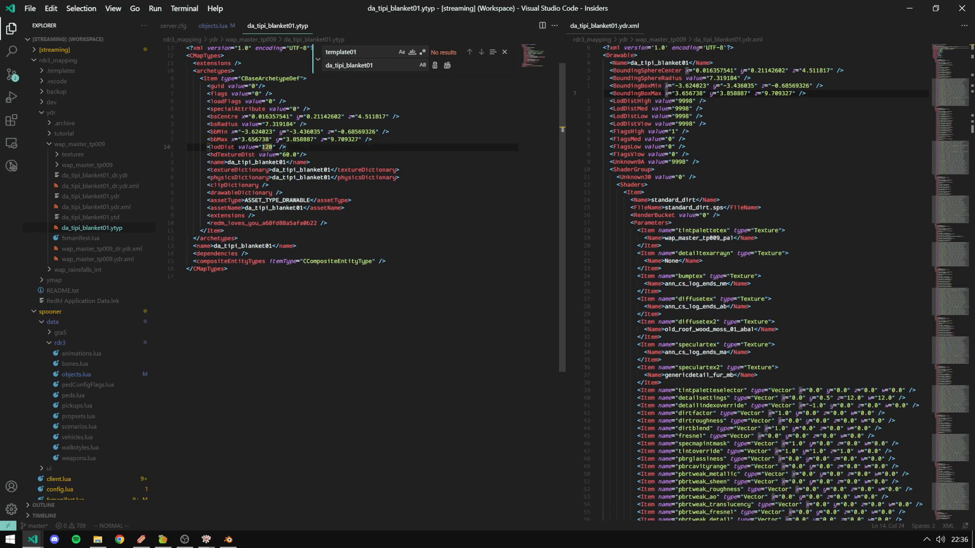
key(r)
key(5)
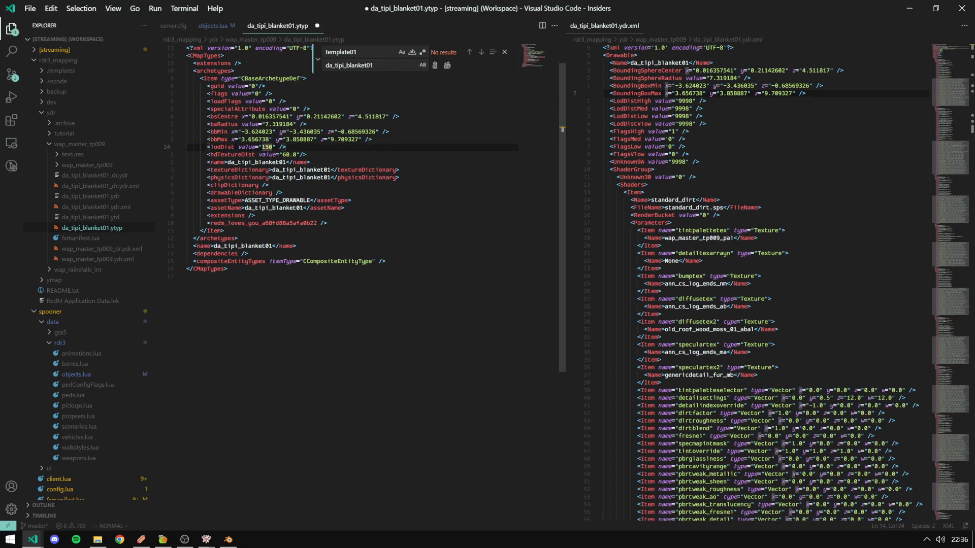
key(ctrl+s)
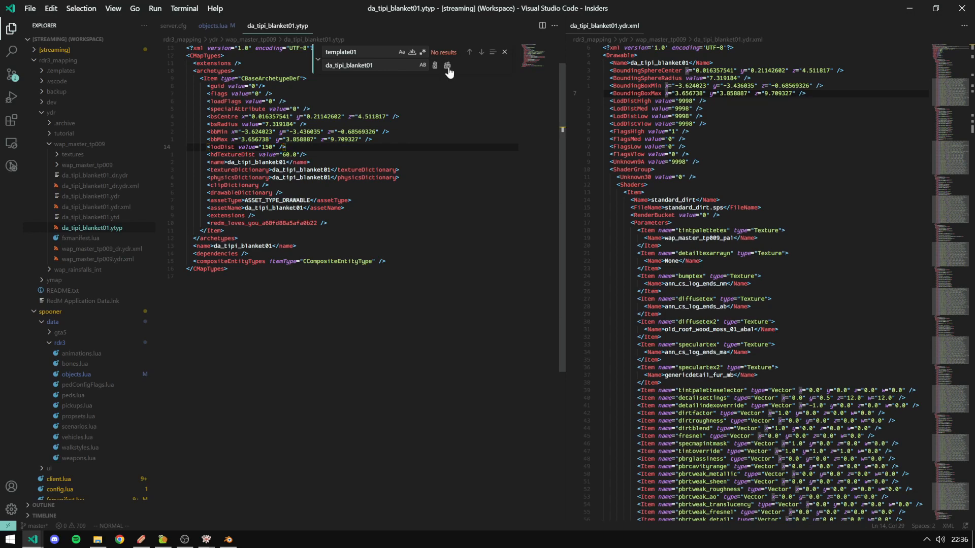
Dismiss the find and replace widget and close both da_tipi_blanket01.ytyp and da_tipi_blanket01.ydr.xml.
key(Escape)
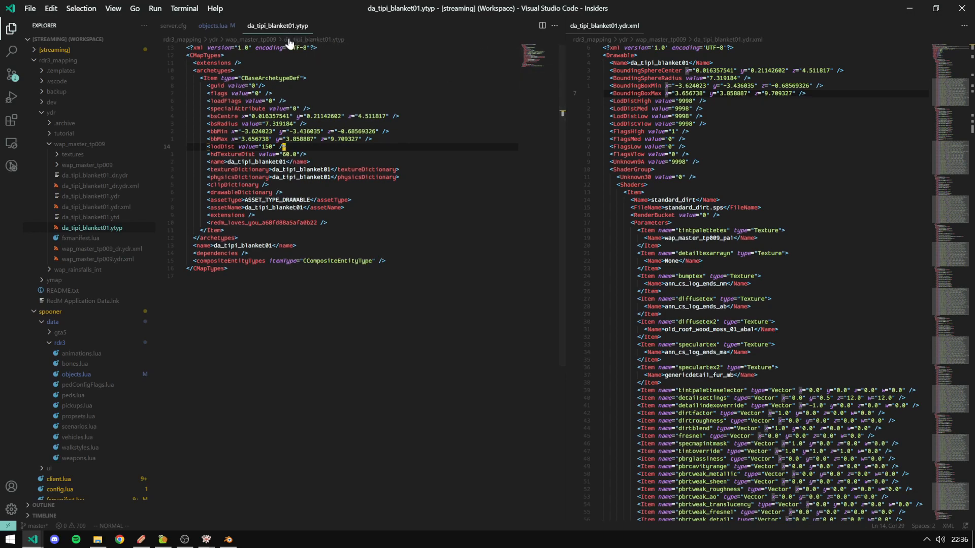
key(ctrl+w)
middle_click(605, 29)
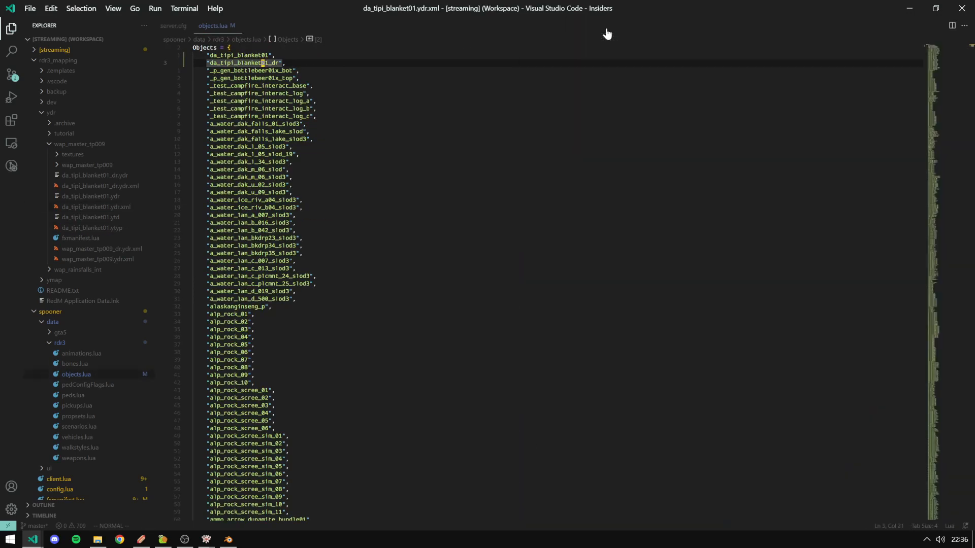
Switch to File Explorer and duplicate da_tipi_blanket01.ytyp in wap_master_tp009, naming the copy da_tipi_blanket01_dr.ytyp.
key(alt+Tab)
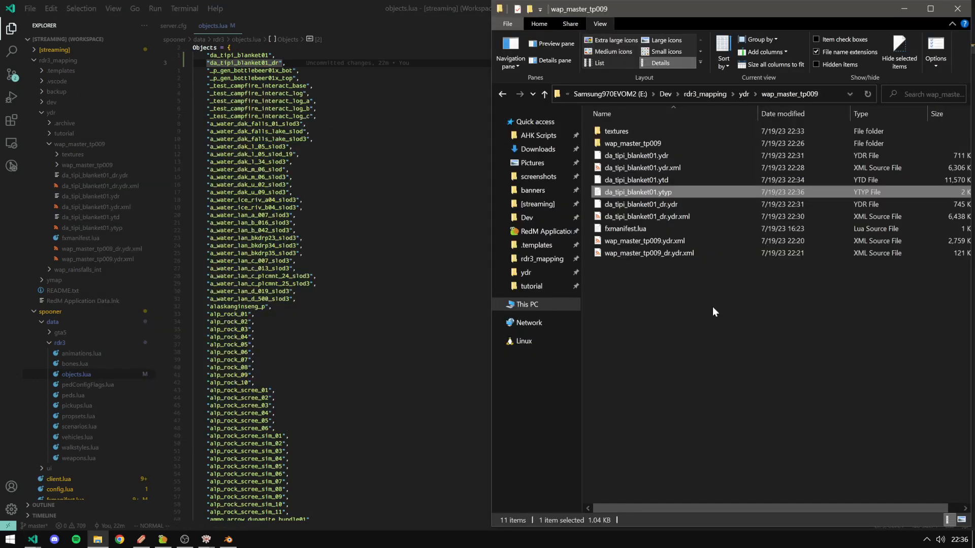
key(ctrl+c)
key(ctrl+v)
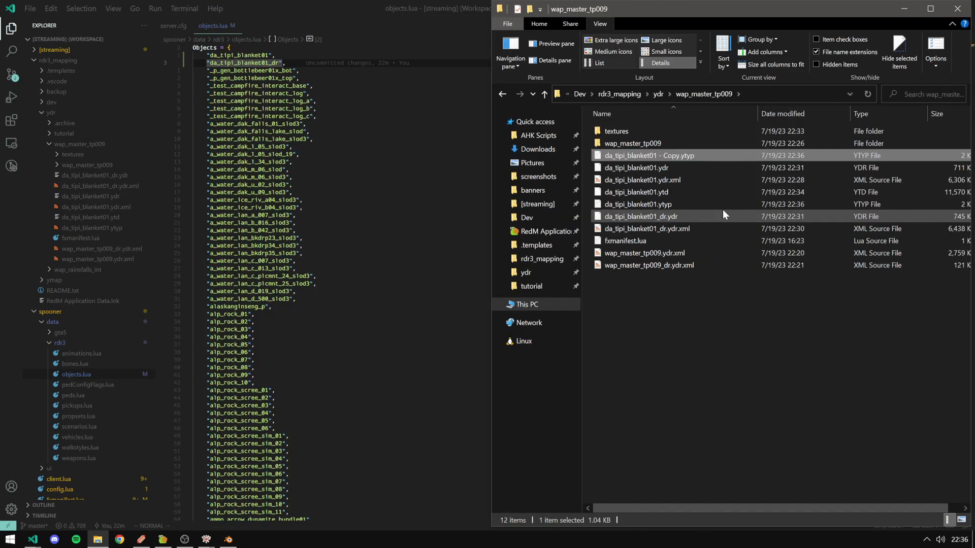
key(F2)
key(Right)
key(BackSpace)
key(BackSpace)
key(BackSpace)
key(BackSpace)
key(BackSpace)
key(BackSpace)
key(BackSpace)
text(_dr)
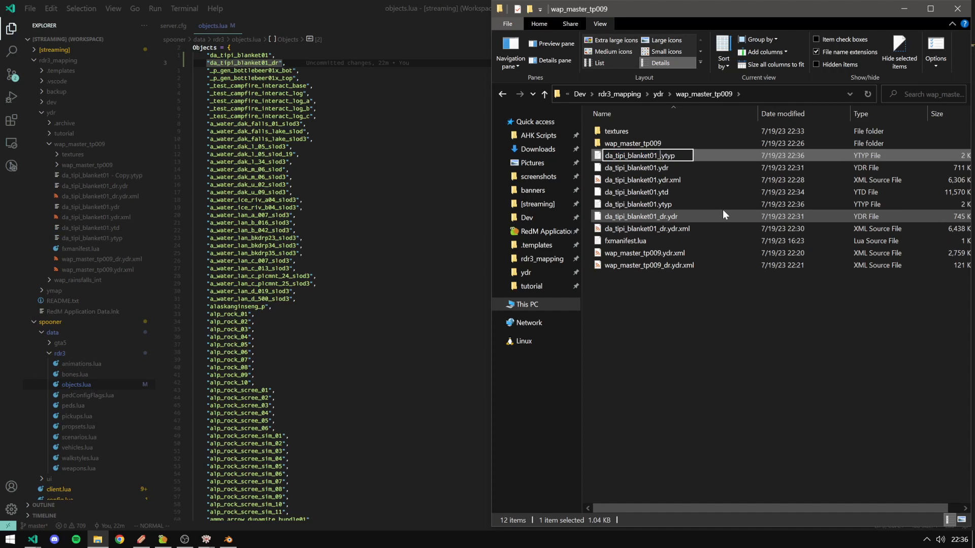
key(Return)
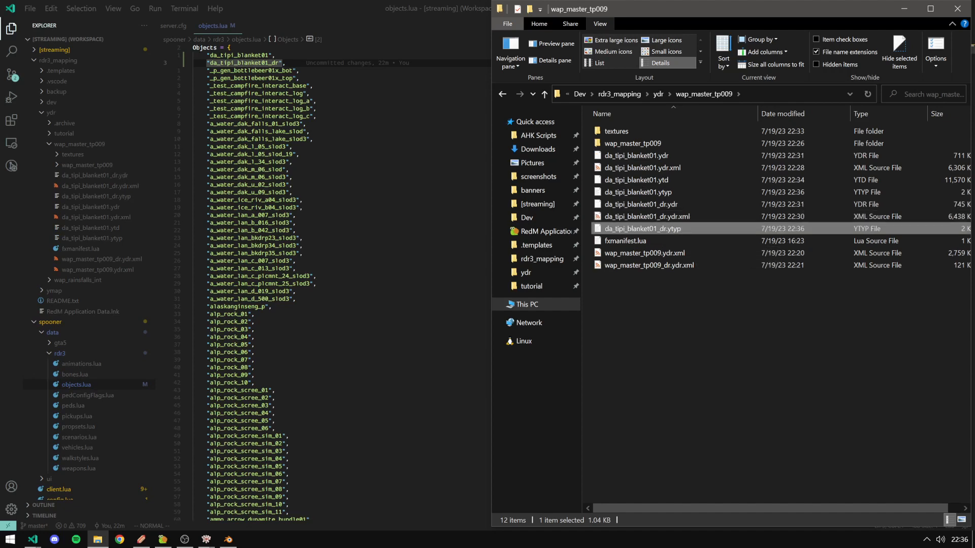
Return to Visual Studio Code and open da_tipi_blanket01_dr.ytyp with da_tipi_blanket01_dr.ydr.xml beside it in a second editor group.
click(88, 197)
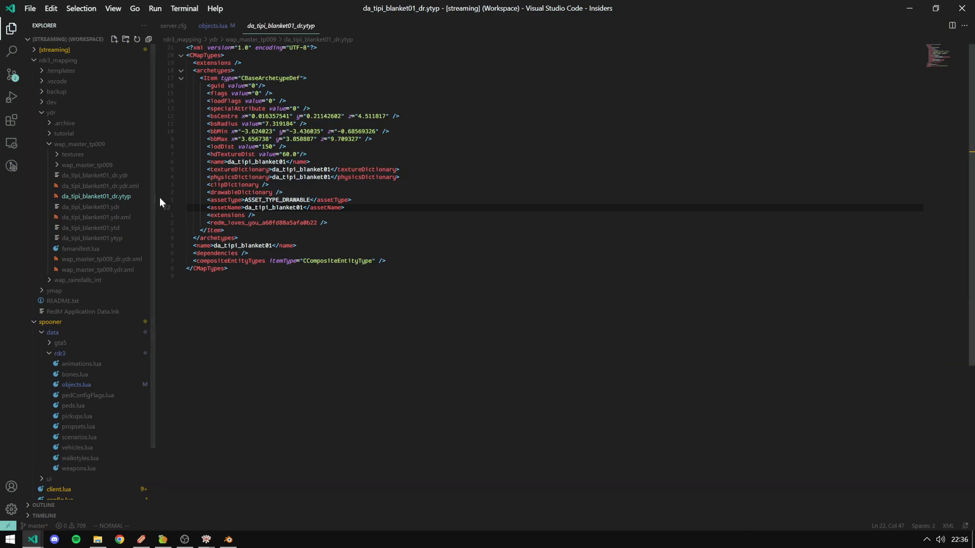
click(296, 26)
key(o)
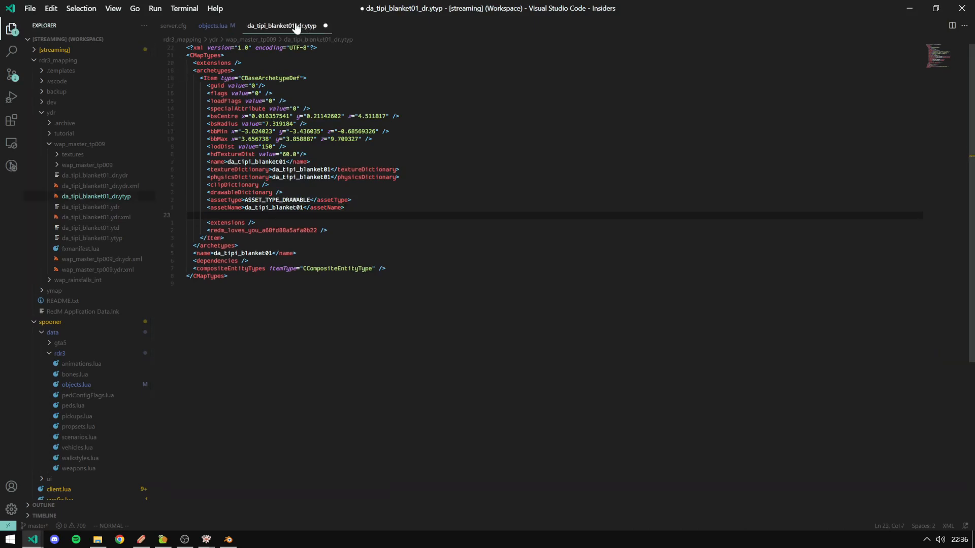
click(99, 187)
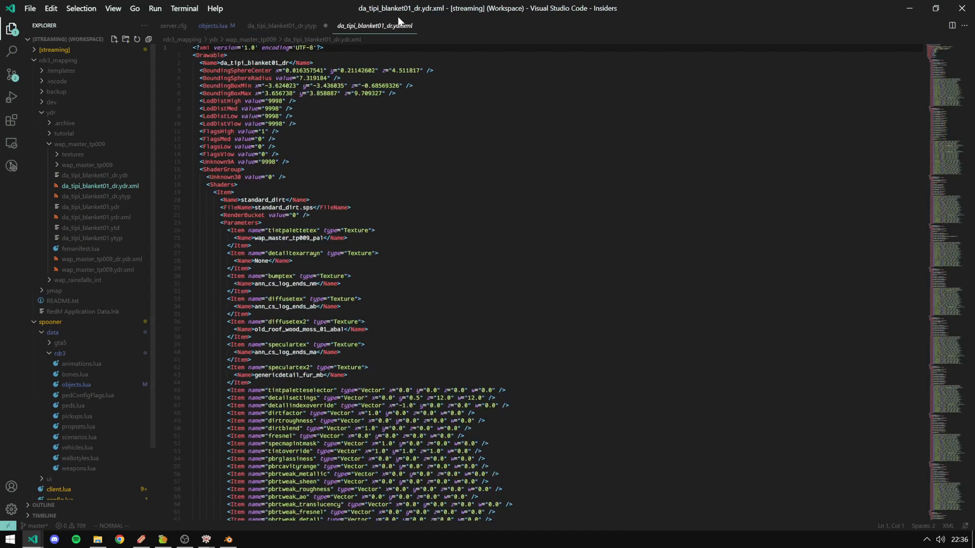
drag(397, 20, 892, 155)
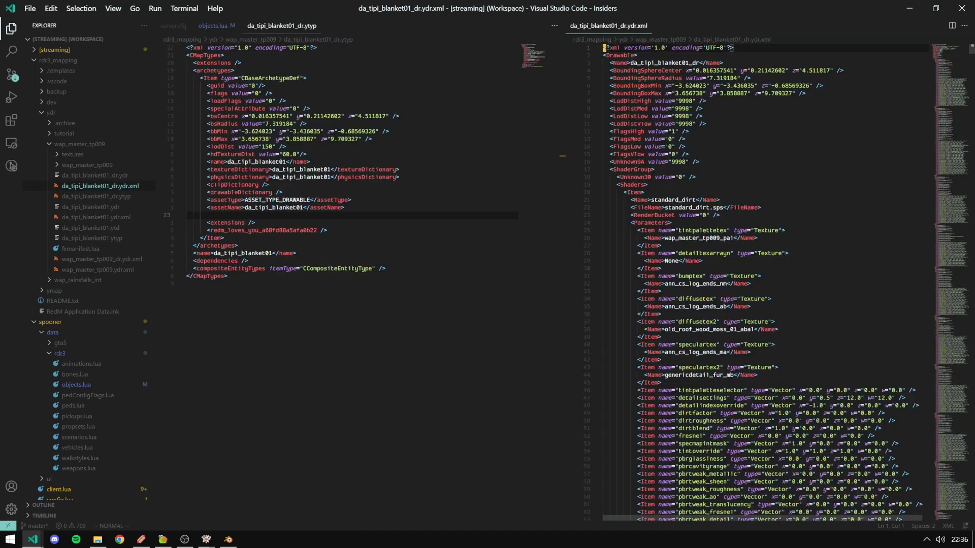
click(718, 71)
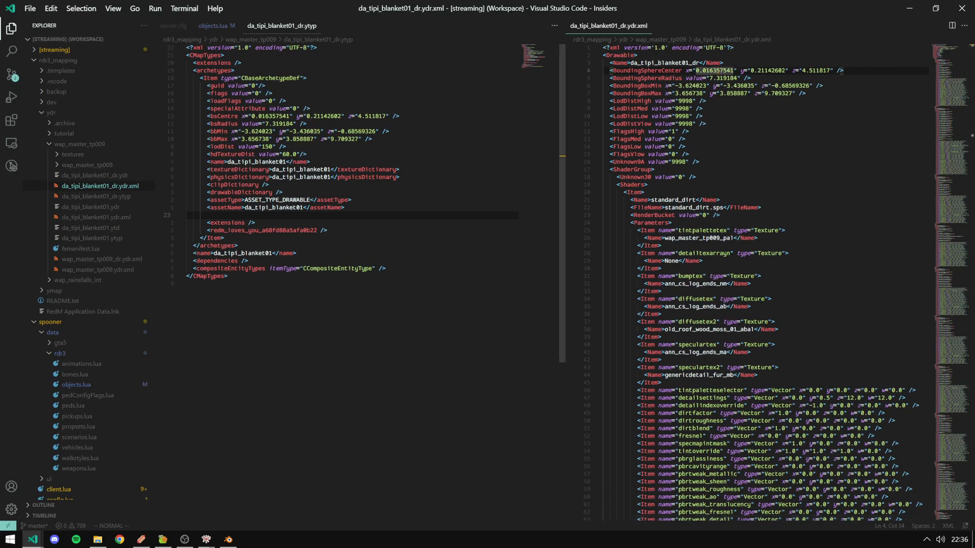
Replace every occurrence of da_tipi_blanket01 with da_tipi_blanket01_dr in da_tipi_blanket01_dr.ytyp.
click(287, 170)
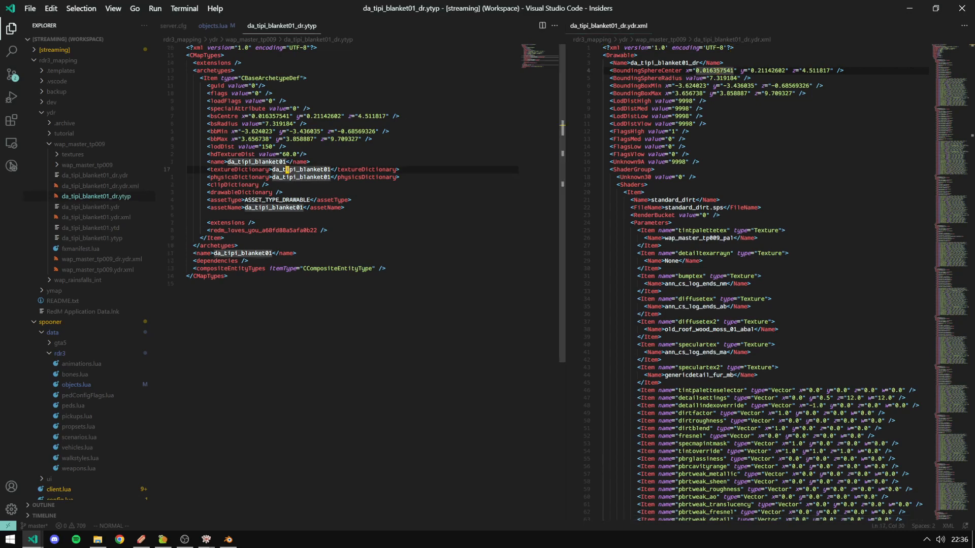
click(278, 163)
key(ctrl+h)
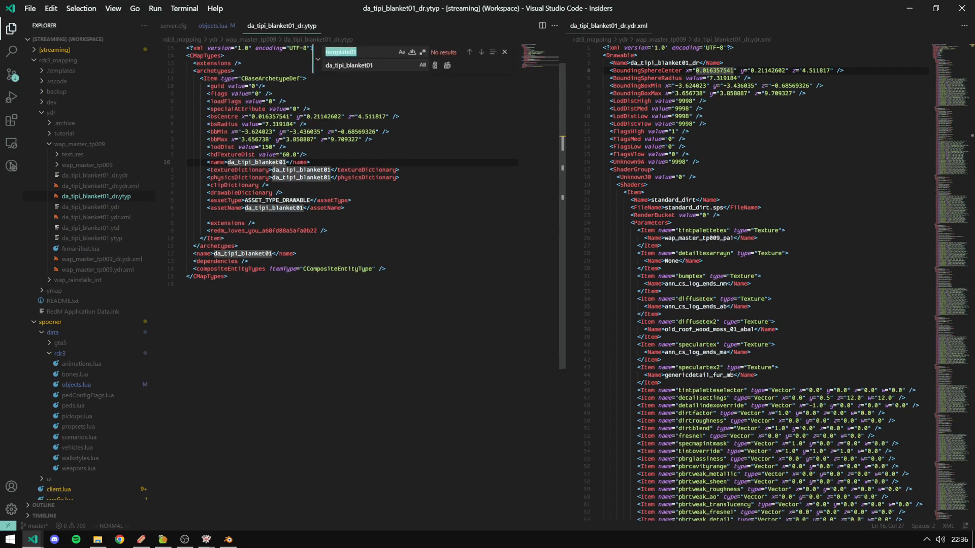
key(Tab)
key(ctrl+a)
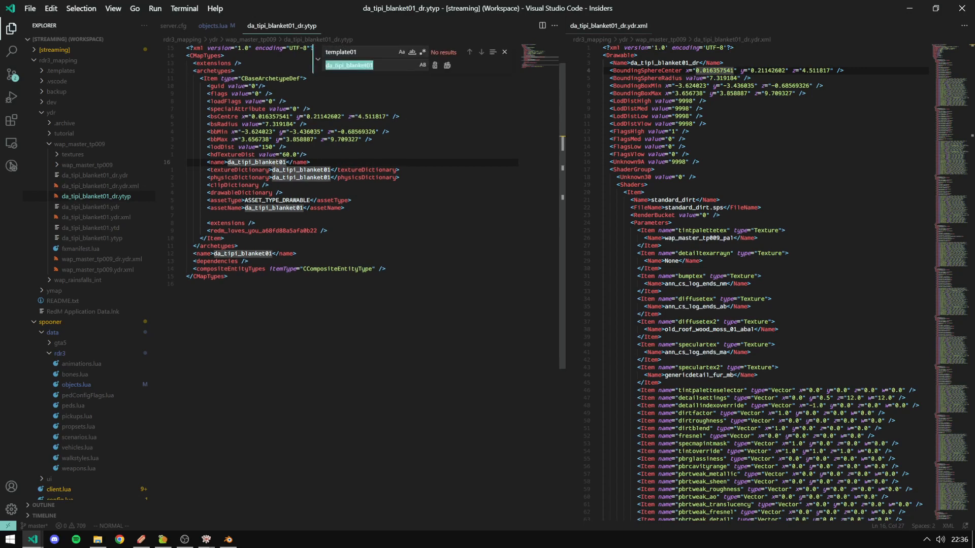
key(shift+Tab)
key(ctrl+v)
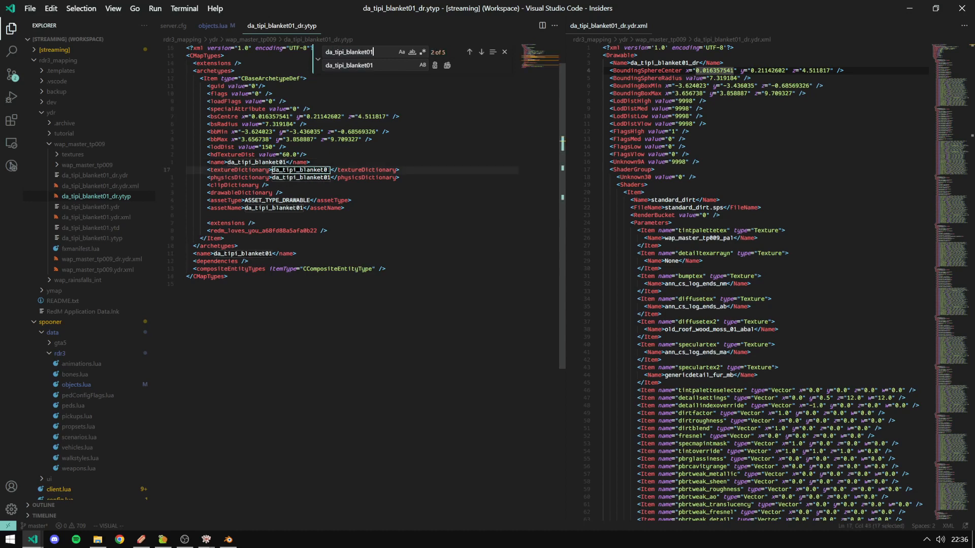
key(Tab)
key(End)
text(_)
key(ctrl+alt+Return)
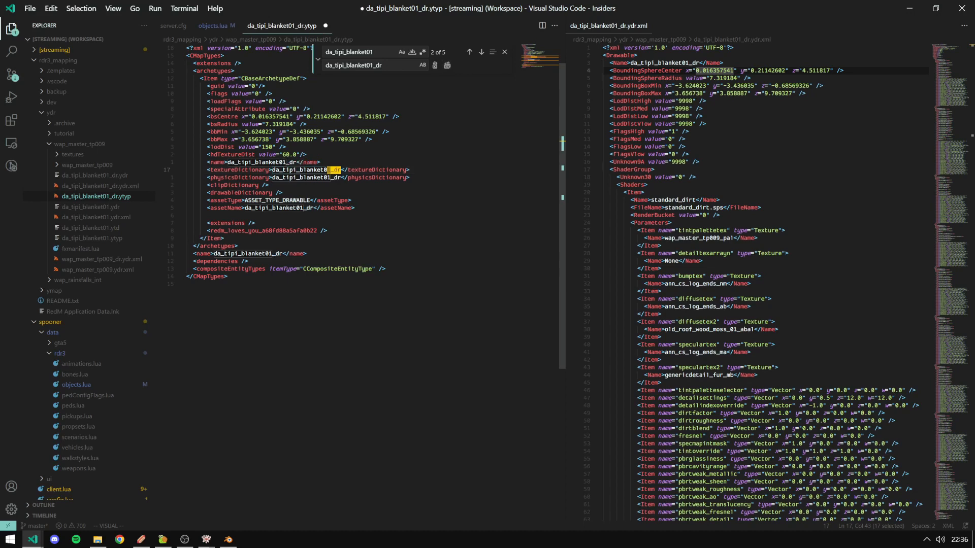
Set the textureDictionary value back to da_tipi_blanket01, save da_tipi_blanket01_dr.ytyp, and dismiss the find and replace widget.
key(k)
key(k)
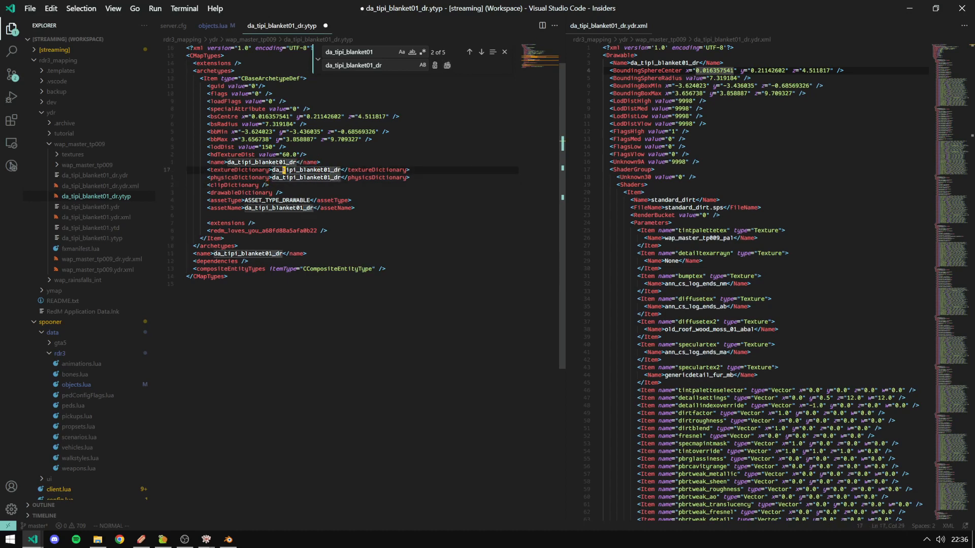
key(l)
key(l)
key(l)
key(l)
key(l)
key(l)
key(l)
key(l)
key(l)
key(l)
key(l)
key(l)
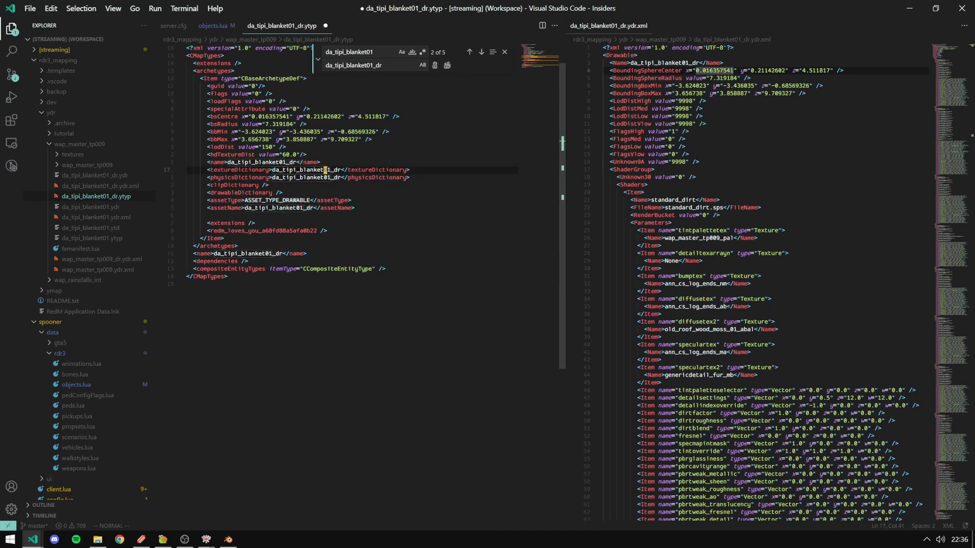
key(x)
key(x)
key(x)
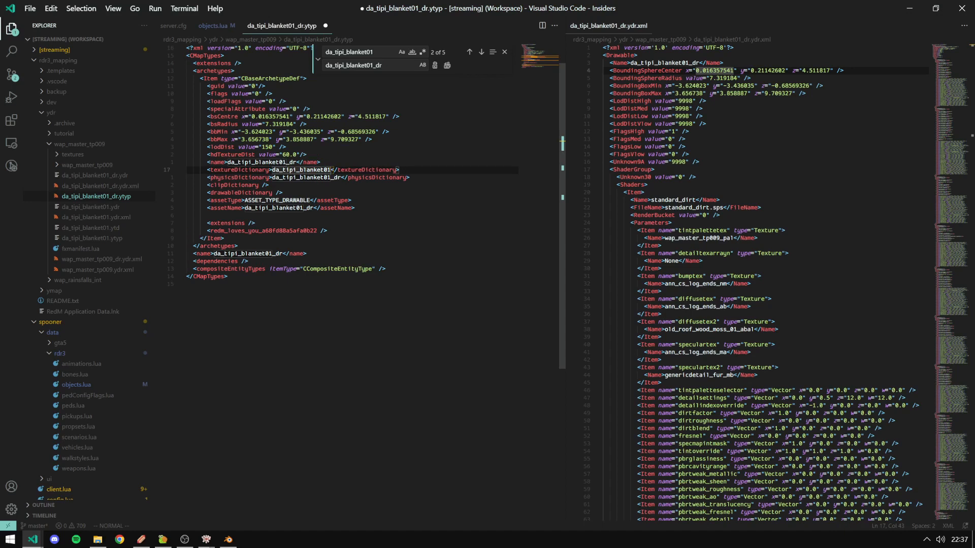
key(j)
key(ctrl+s)
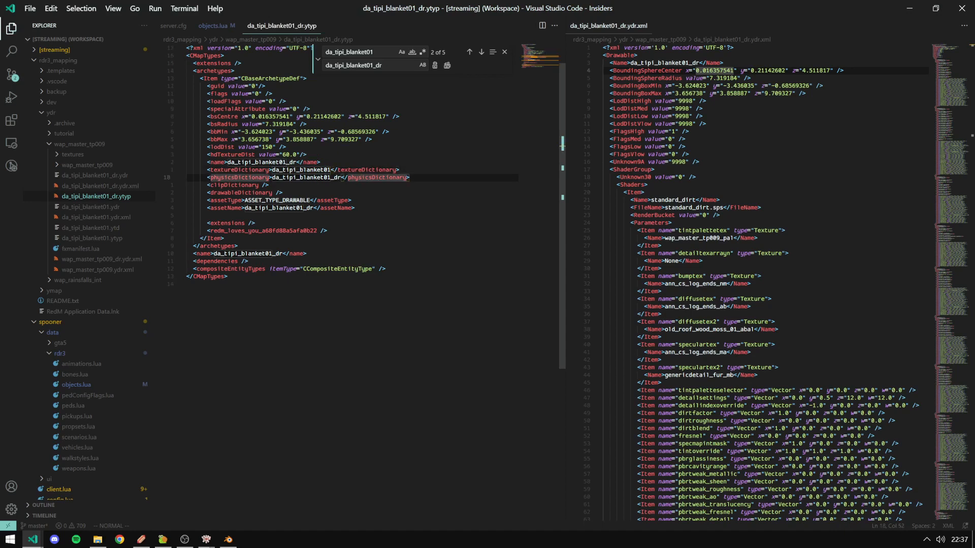
click(308, 170)
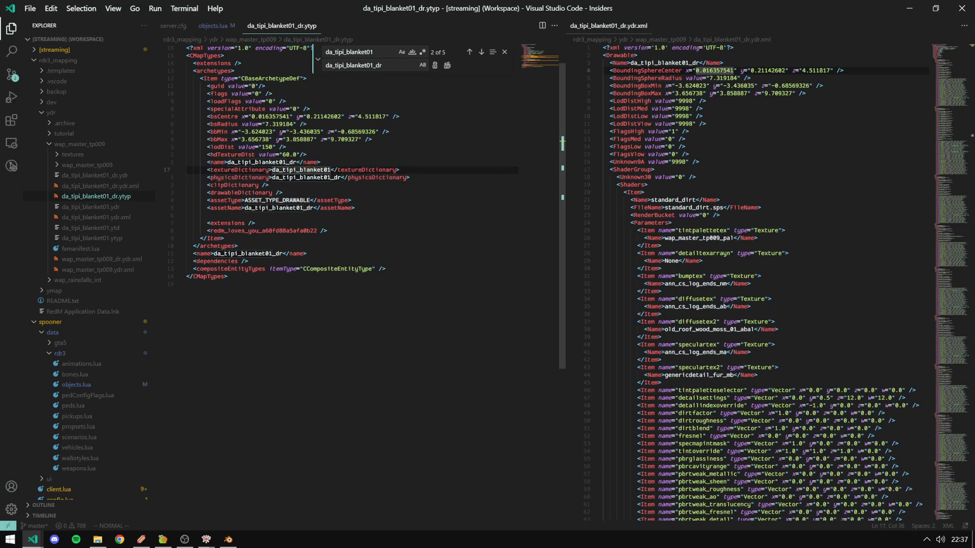
key(Escape)
key(j)
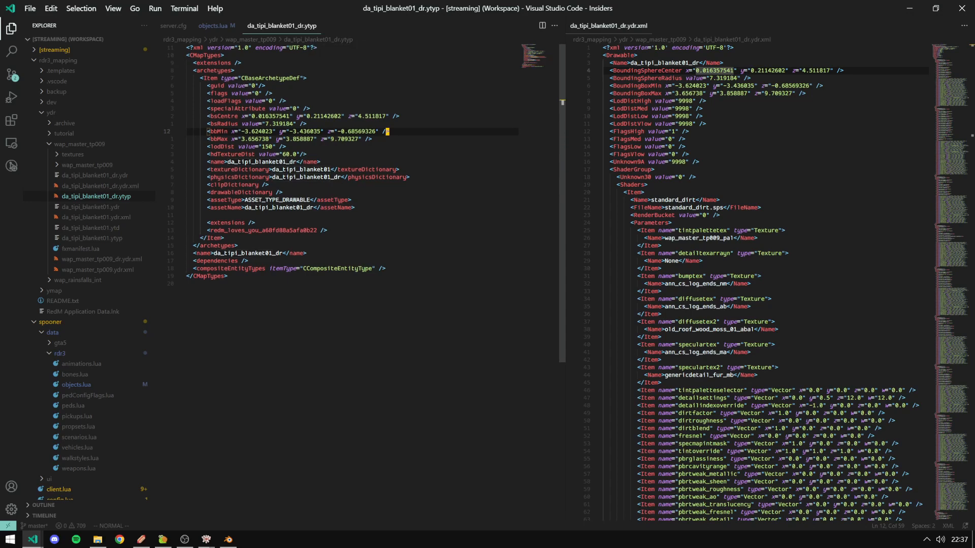
key(j)
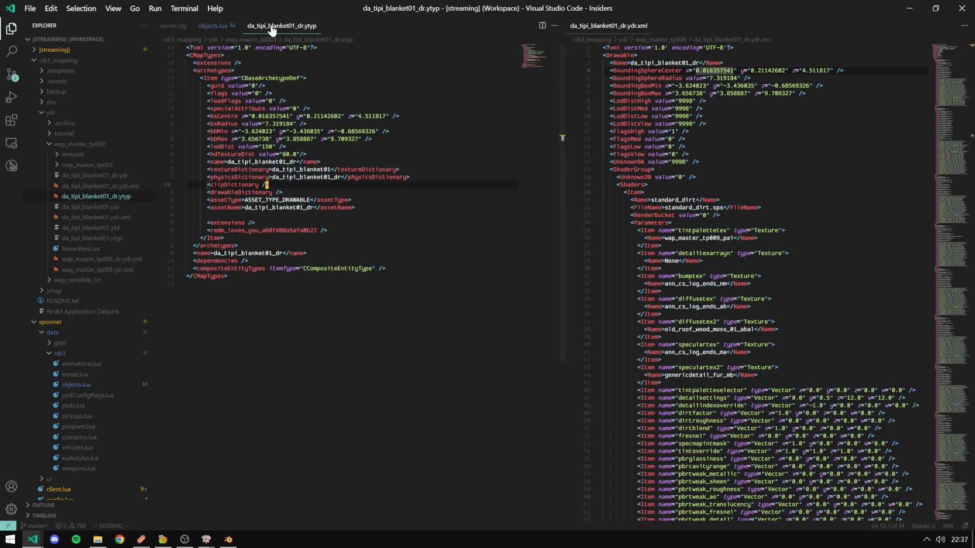
Locate fxmanifest.lua in File Explorer, open it in Visual Studio Code, and examine the stream path in its files entry.
click(98, 541)
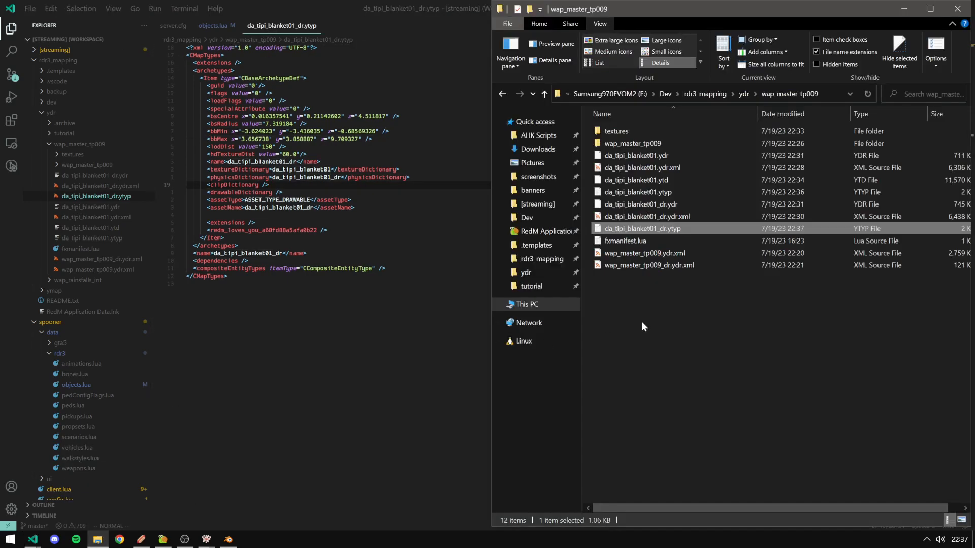
click(627, 241)
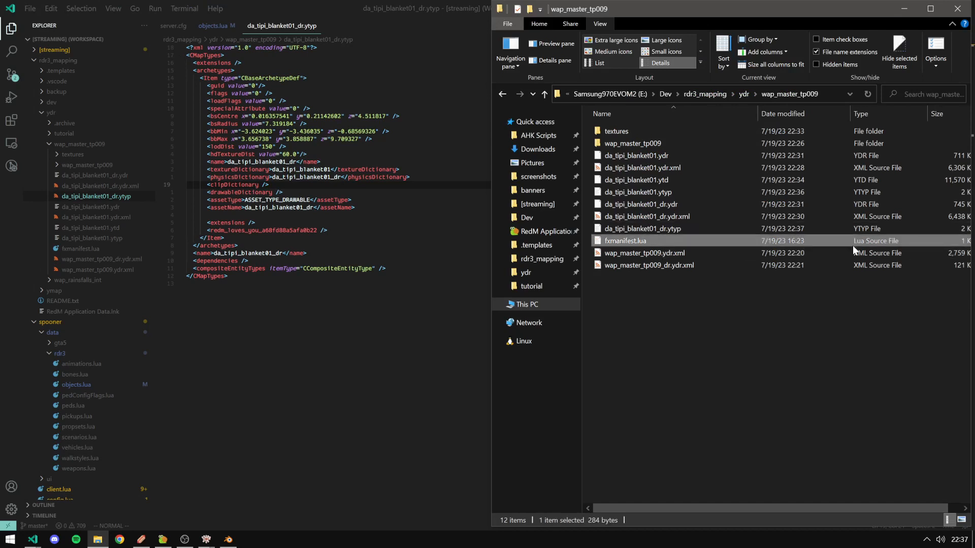
double_click(635, 241)
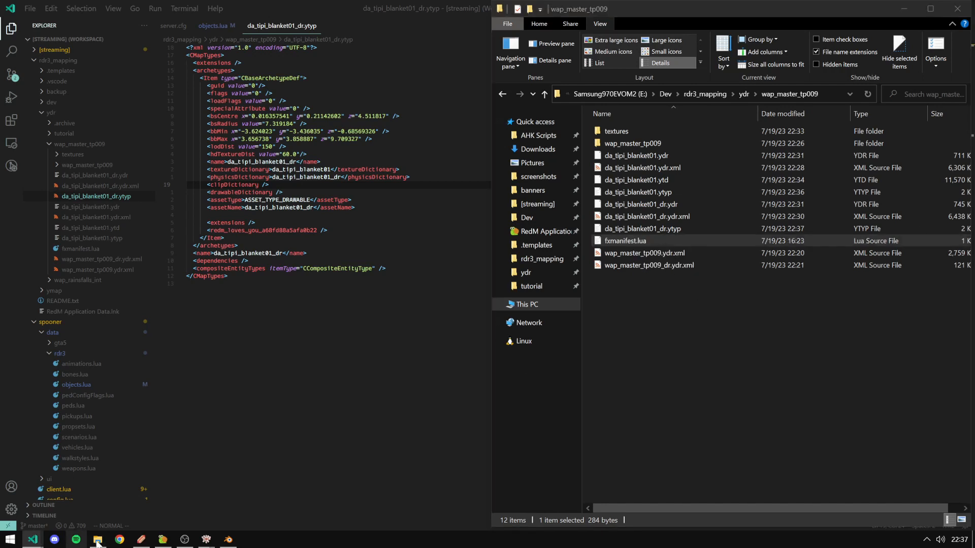
click(161, 478)
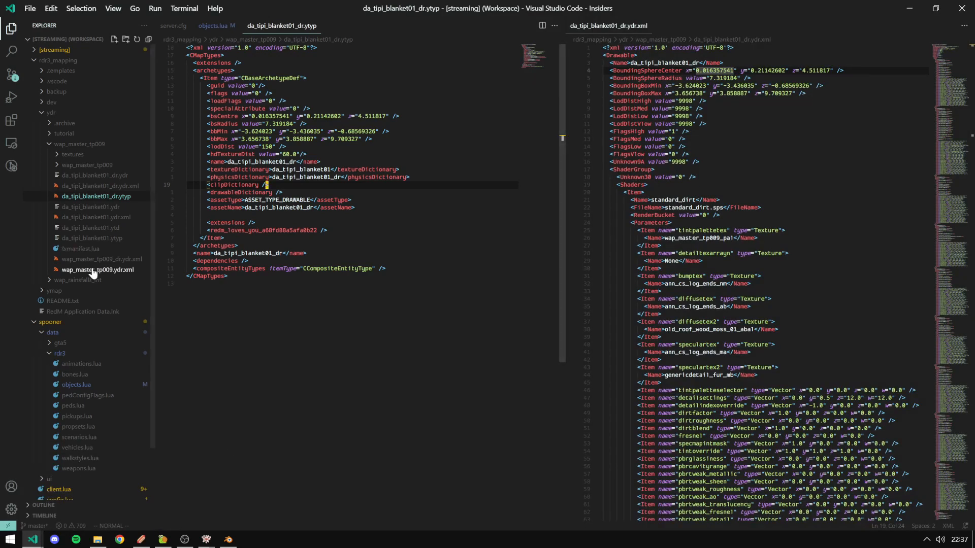
click(81, 249)
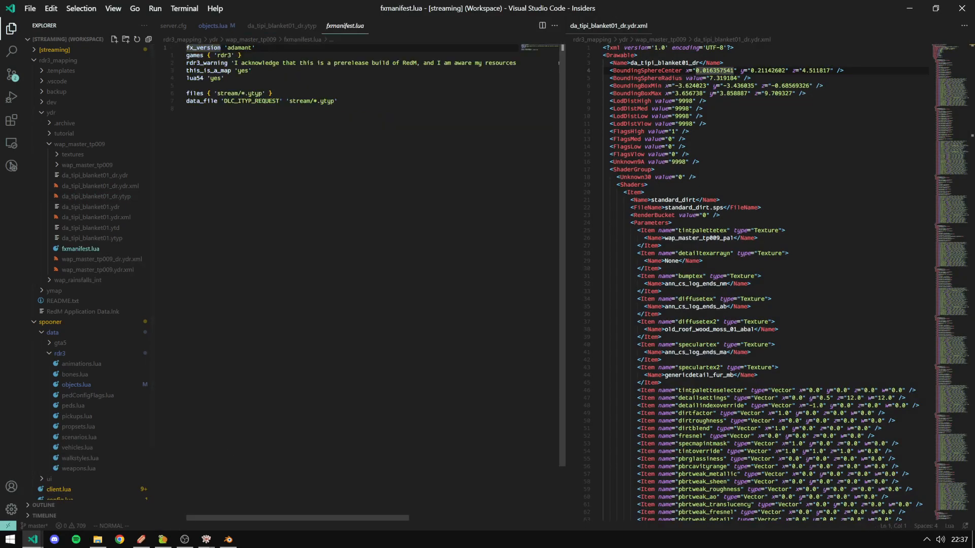
click(228, 93)
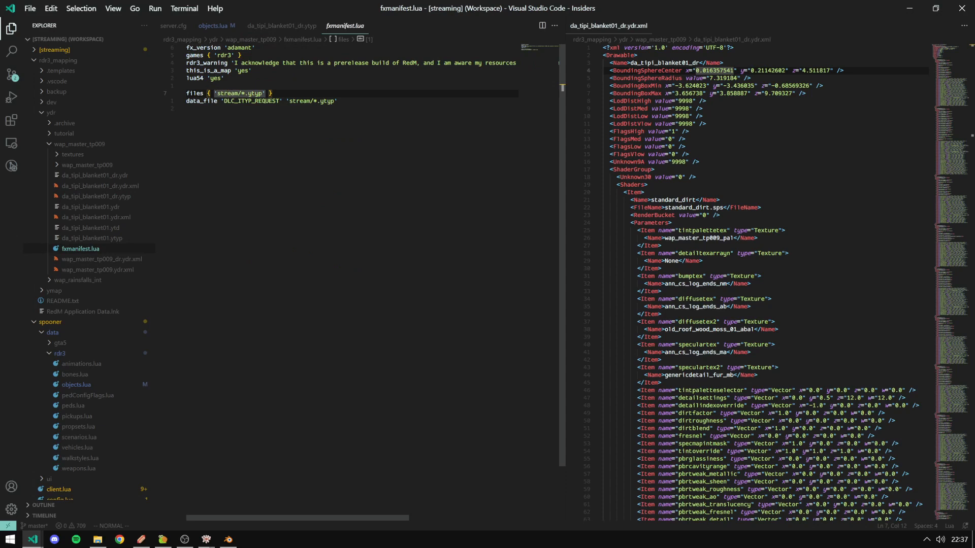
click(243, 93)
click(226, 93)
click(257, 93)
click(243, 93)
Switch to File Explorer and create a folder named da_tipi_blanket01 inside wap_master_tp009.
key(alt+Tab)
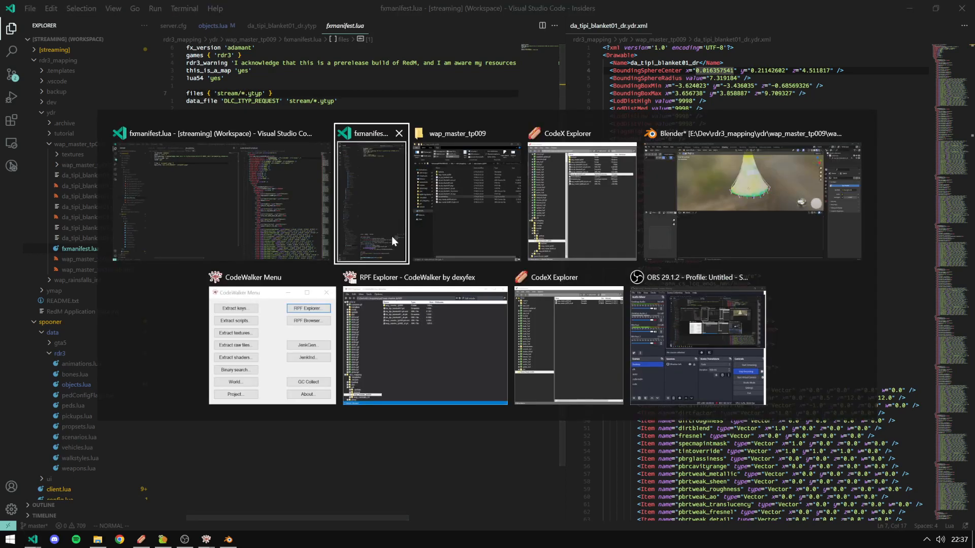
click(489, 223)
right_click(628, 334)
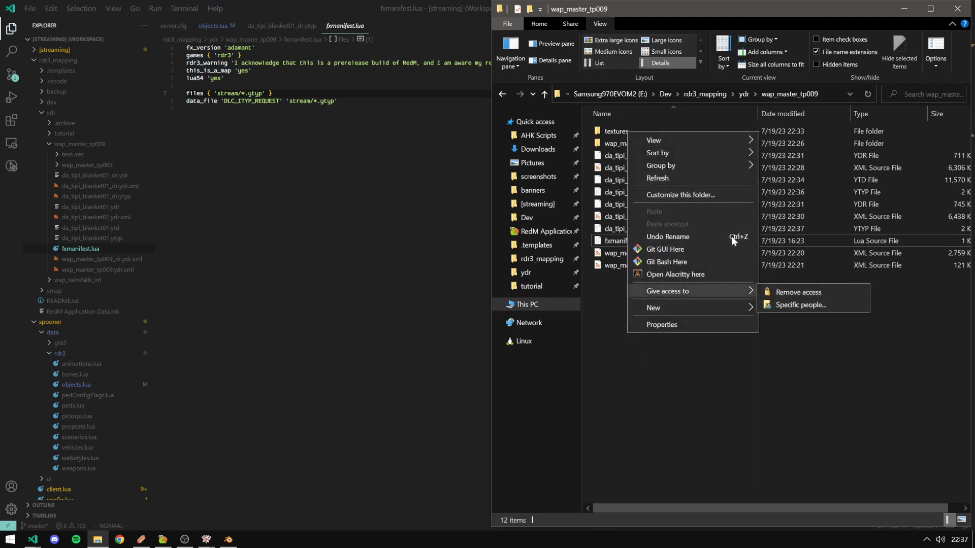
click(703, 390)
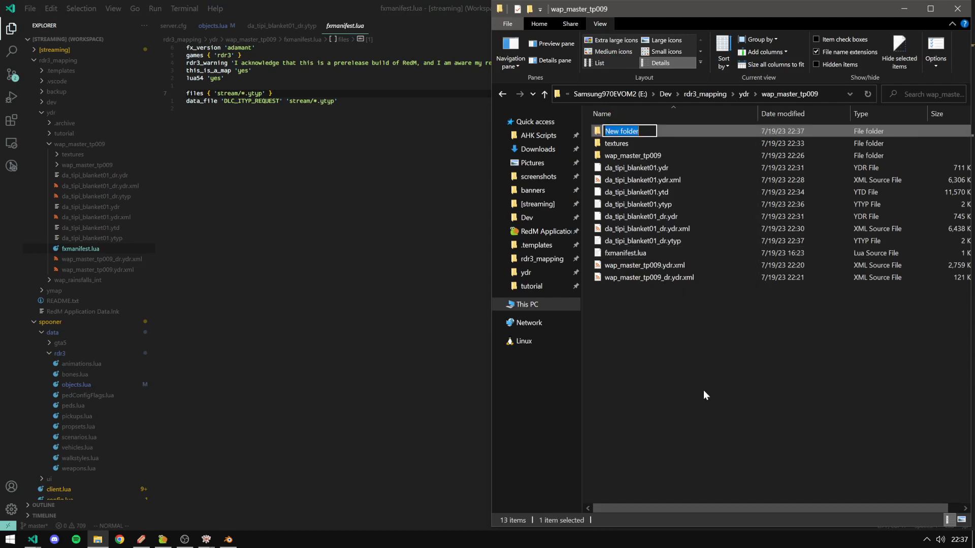
text(da_)
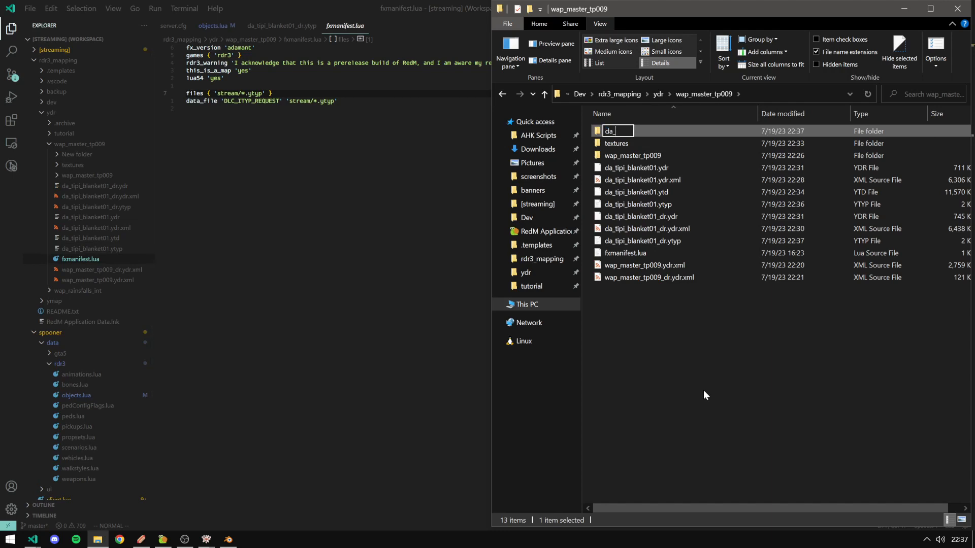
text(tipi)
key(BackSpace)
key(BackSpace)
text(ipi_blanket01)
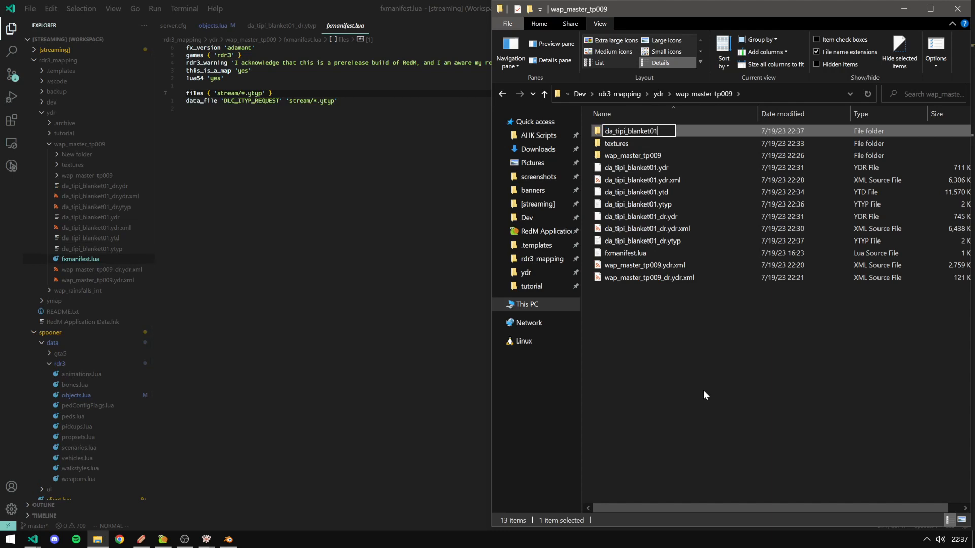
key(Return)
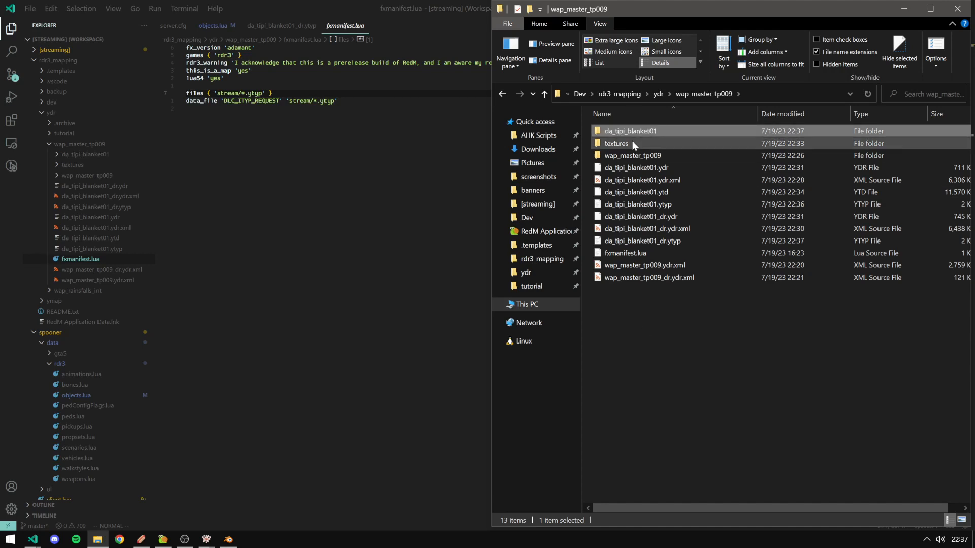
Move fxmanifest.lua, both .ytyp files, both .ydr files and da_tipi_blanket01.ytd into the da_tipi_blanket01 folder.
click(619, 255)
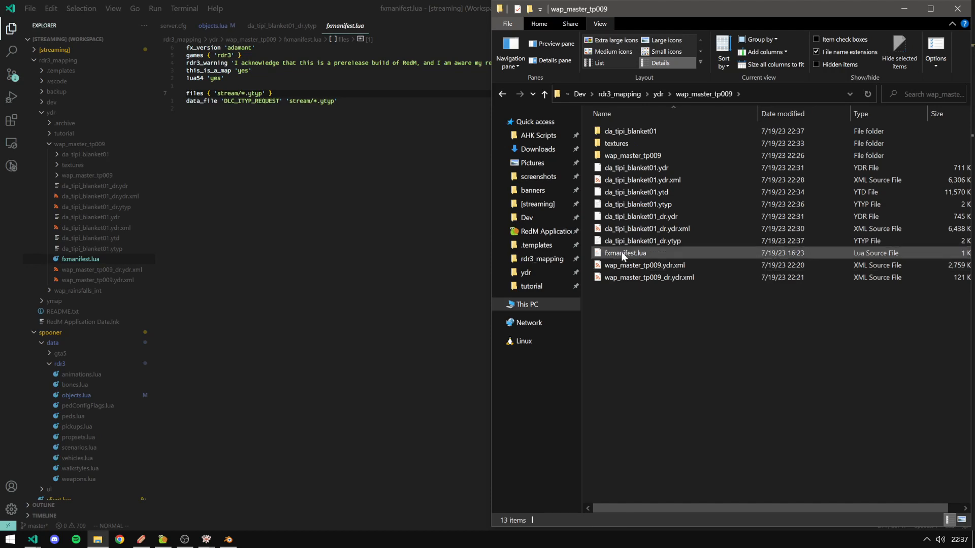
ctrl+click(663, 242)
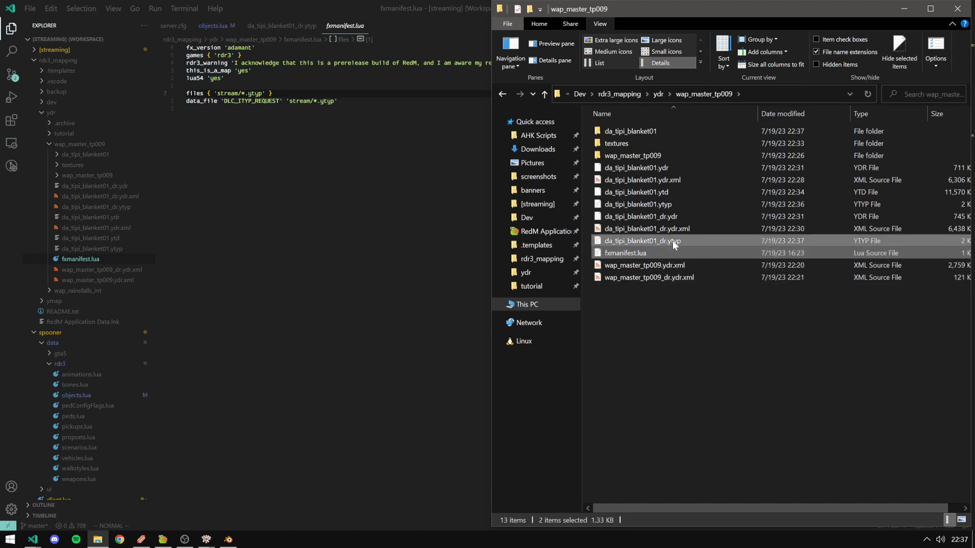
ctrl+click(660, 205)
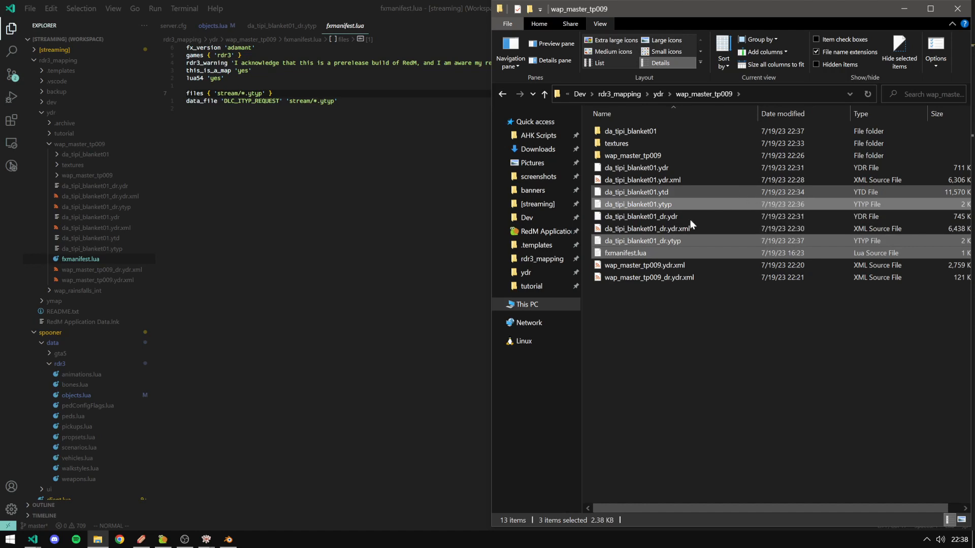
ctrl+click(669, 217)
ctrl+click(665, 169)
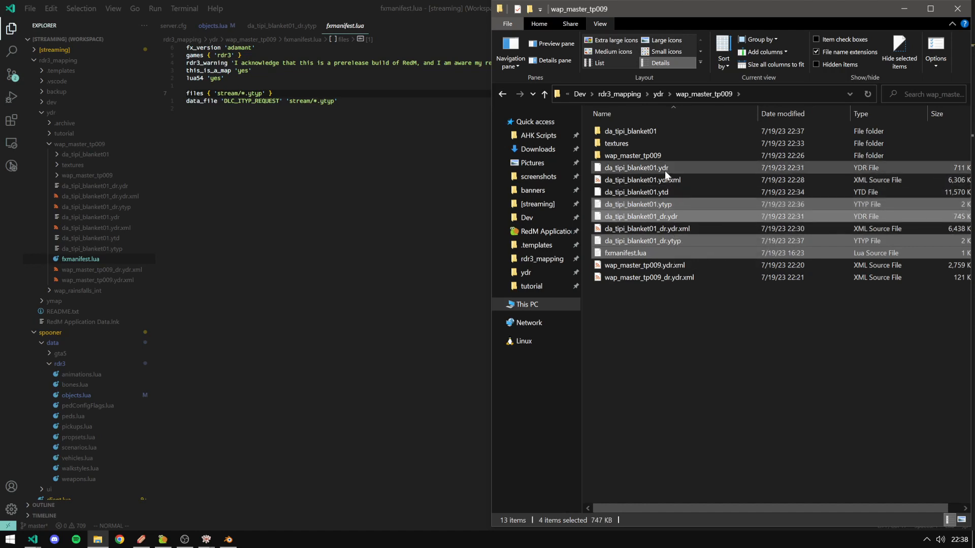
ctrl+click(666, 193)
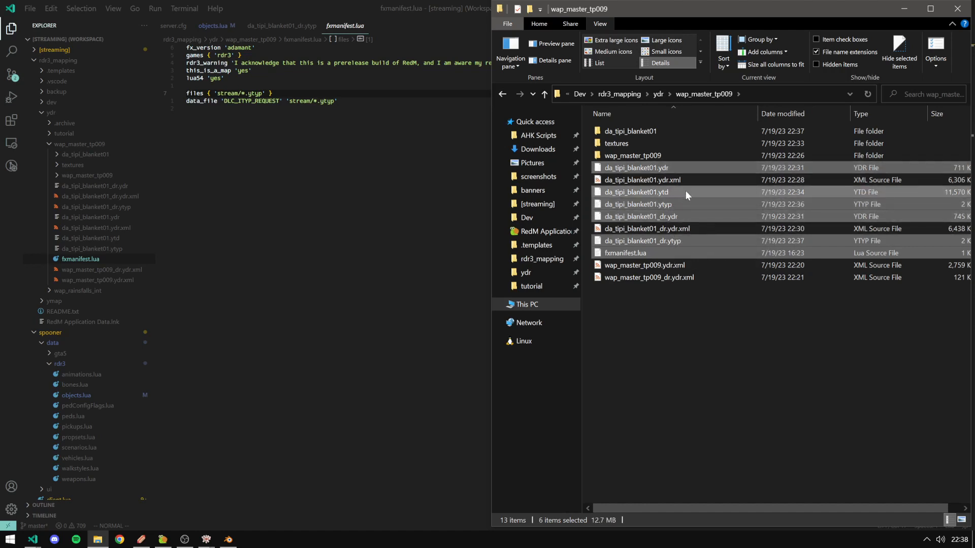
drag(620, 173, 653, 134)
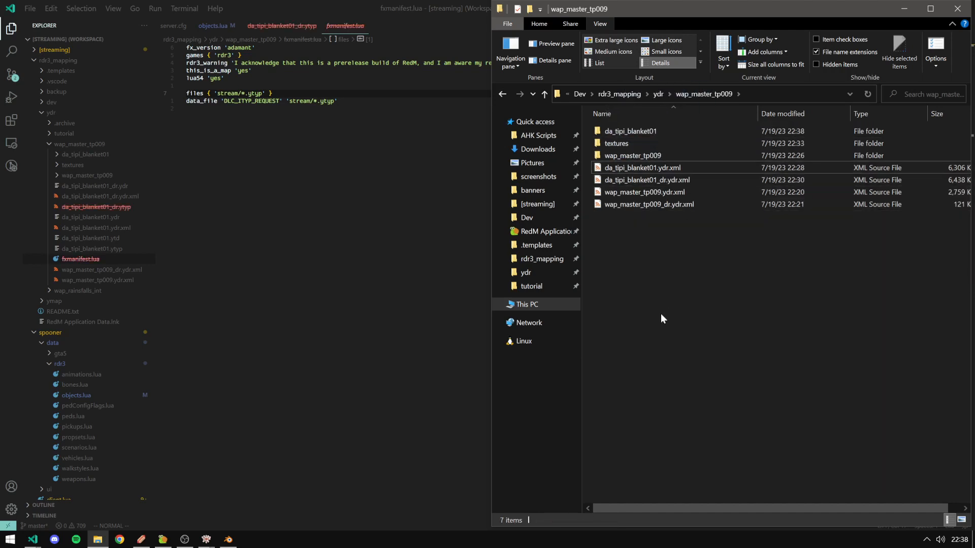
Open the da_tipi_blanket01 folder and create a subfolder named stream in it.
double_click(628, 131)
right_click(634, 231)
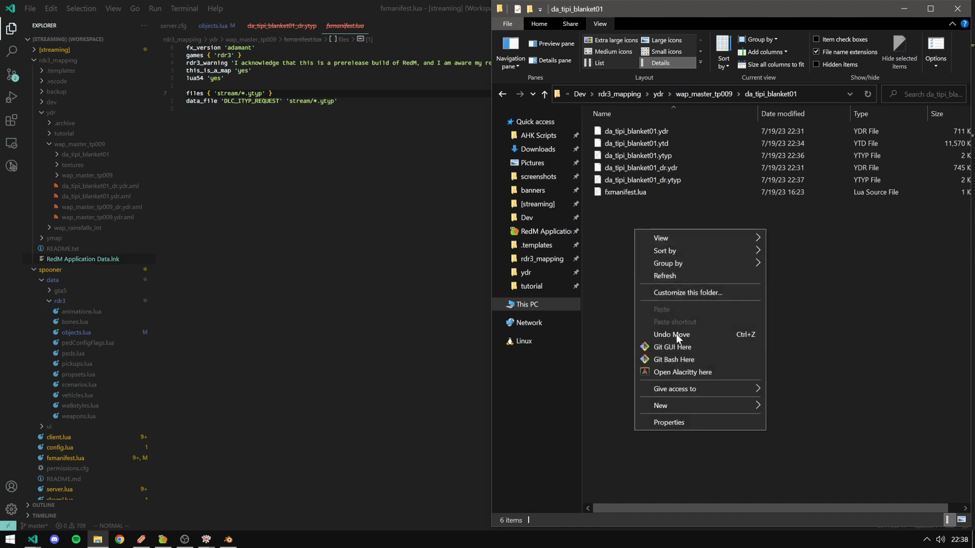
mouse_move(711, 405)
click(807, 237)
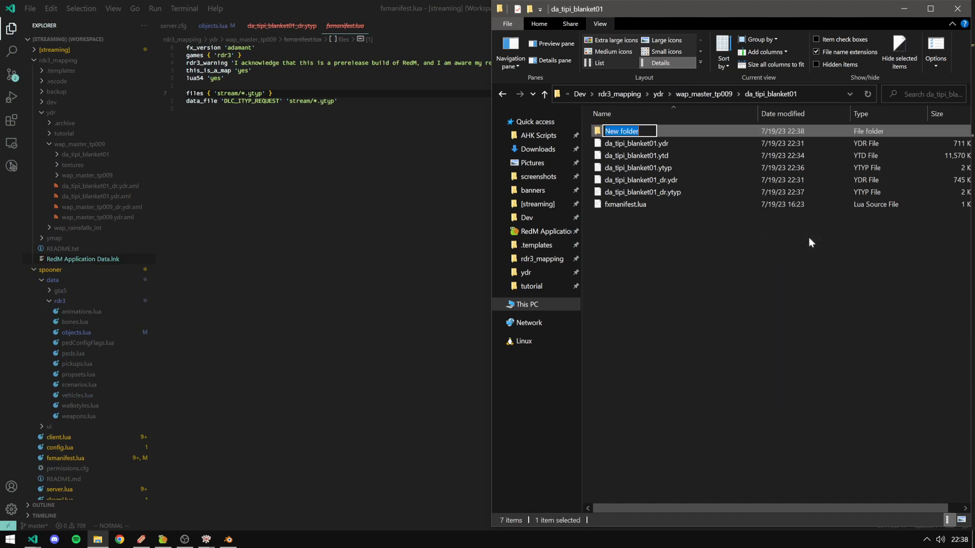
text(stream)
key(Return)
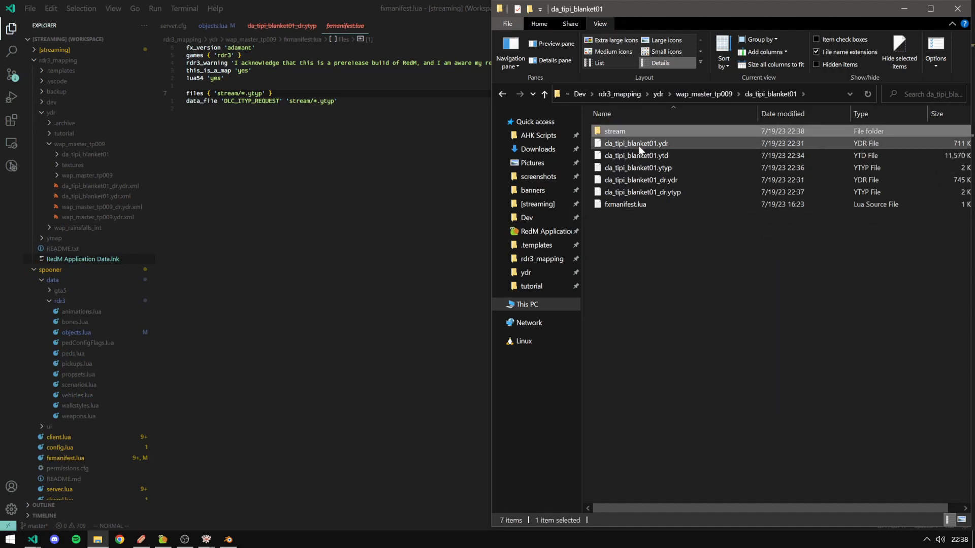
Move the two .ydr files, two .ytyp files and the .ytd file into stream, leaving fxmanifest.lua outside it.
click(650, 192)
shift+click(637, 147)
drag(637, 149, 619, 132)
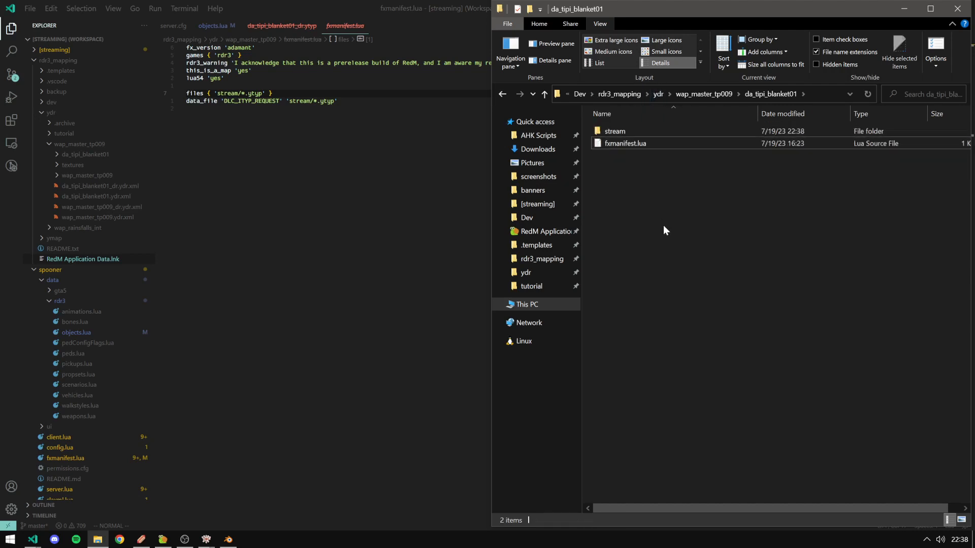
click(612, 130)
click(665, 215)
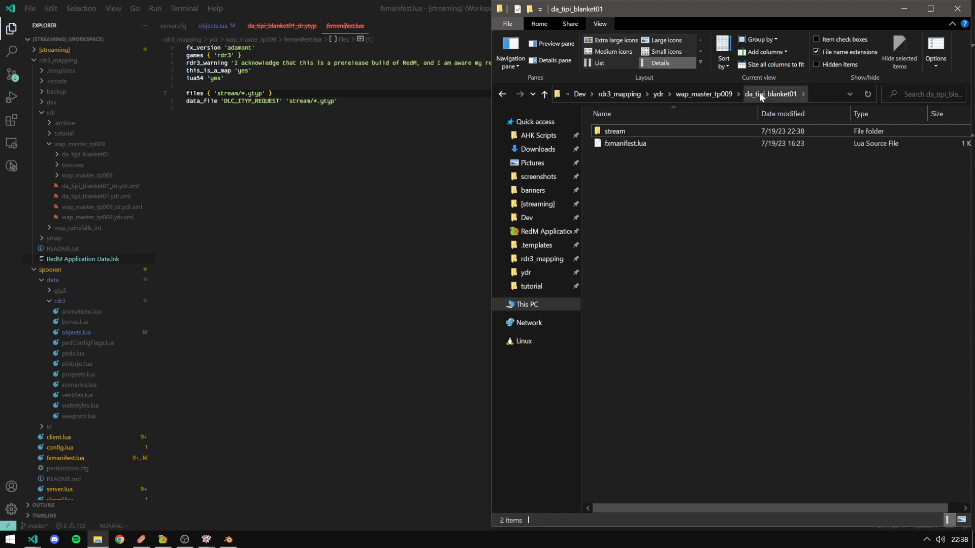
Copy the da_tipi_blanket01 folder from wap_master_tp009 into the server's resources\[streaming] folder.
click(719, 94)
click(631, 133)
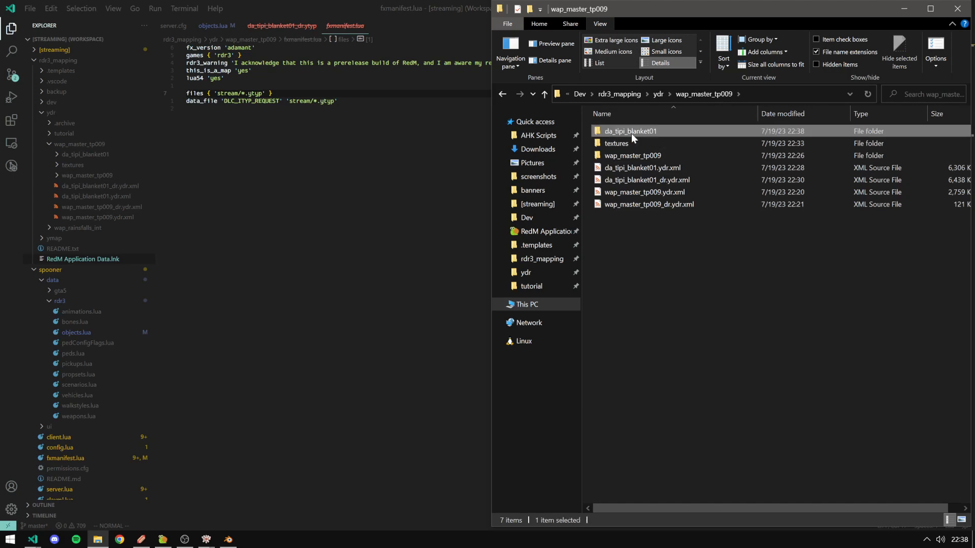
click(535, 204)
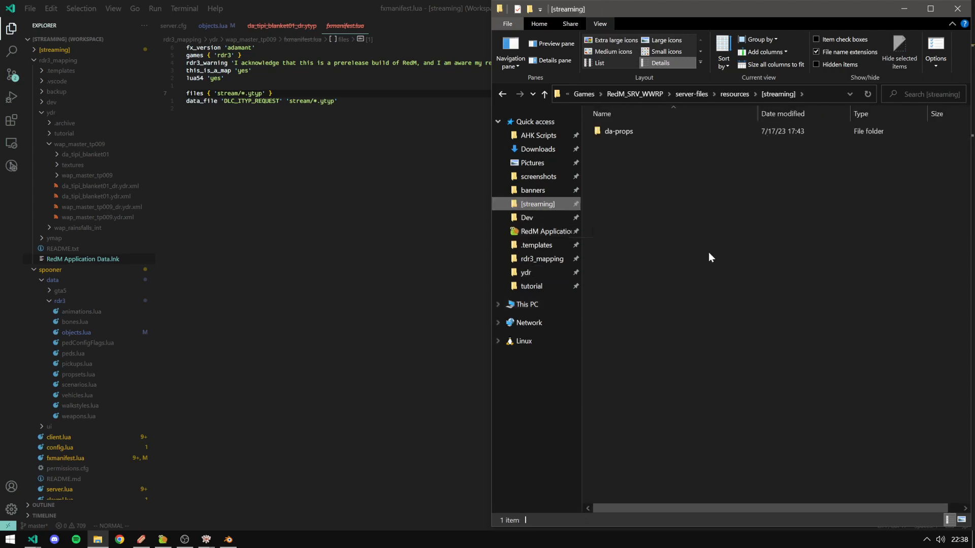
key(ctrl+v)
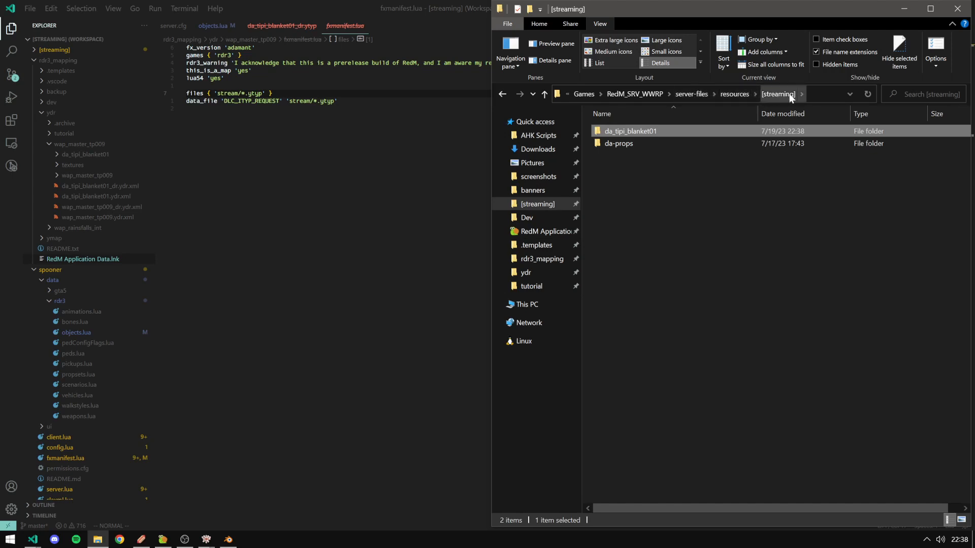
click(645, 169)
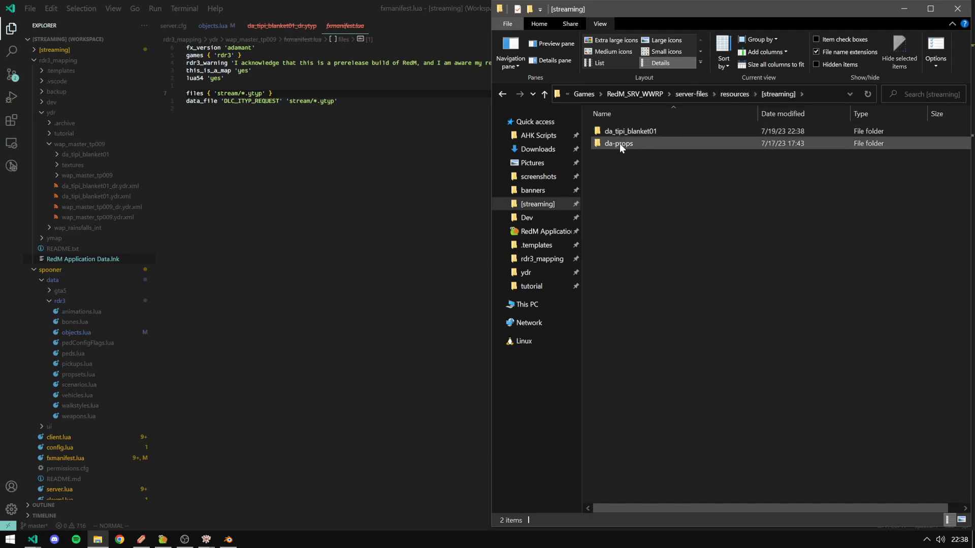
mouse_move(618, 144)
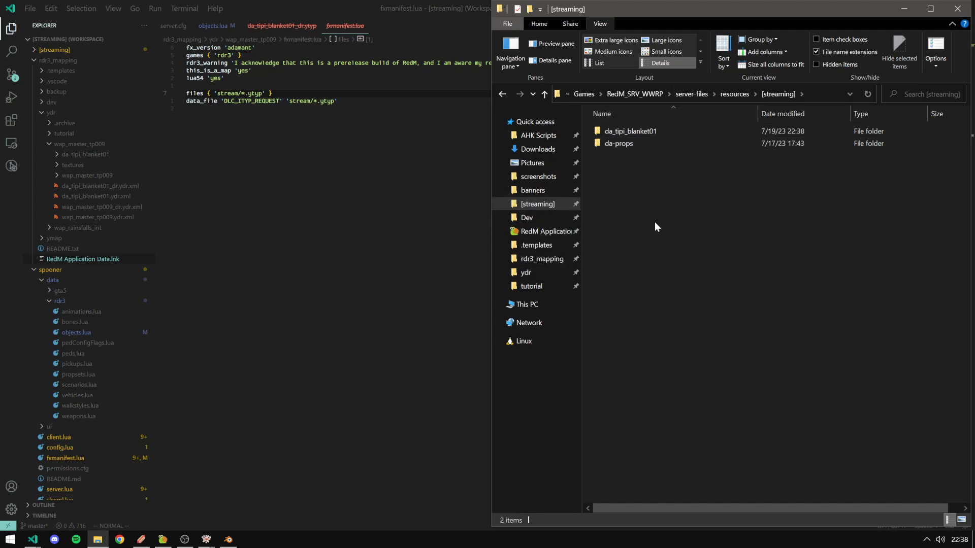
Switch to Visual Studio Code, remove the ensure da_tipi_blanket01 line from server.cfg and save the file.
click(386, 224)
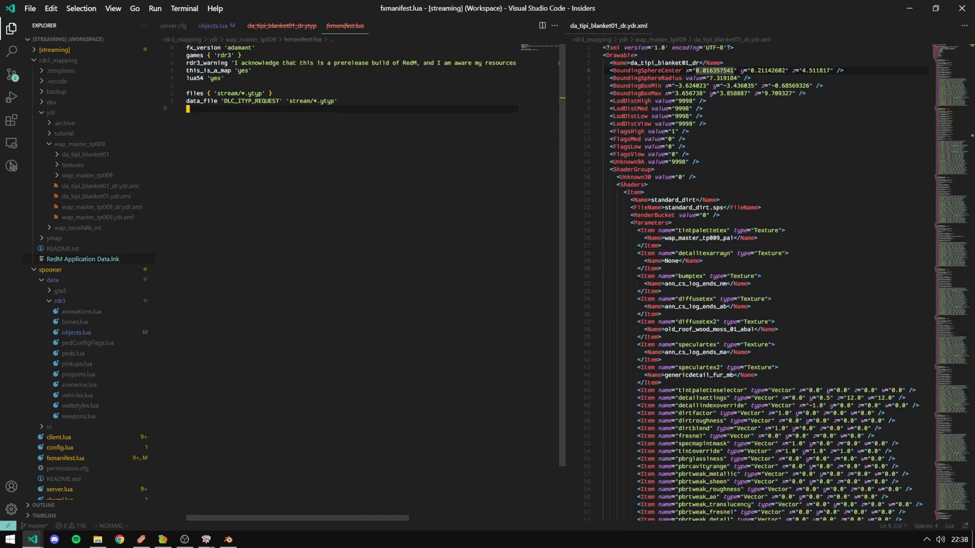
click(181, 28)
key(j)
key(j)
key(k)
key(k)
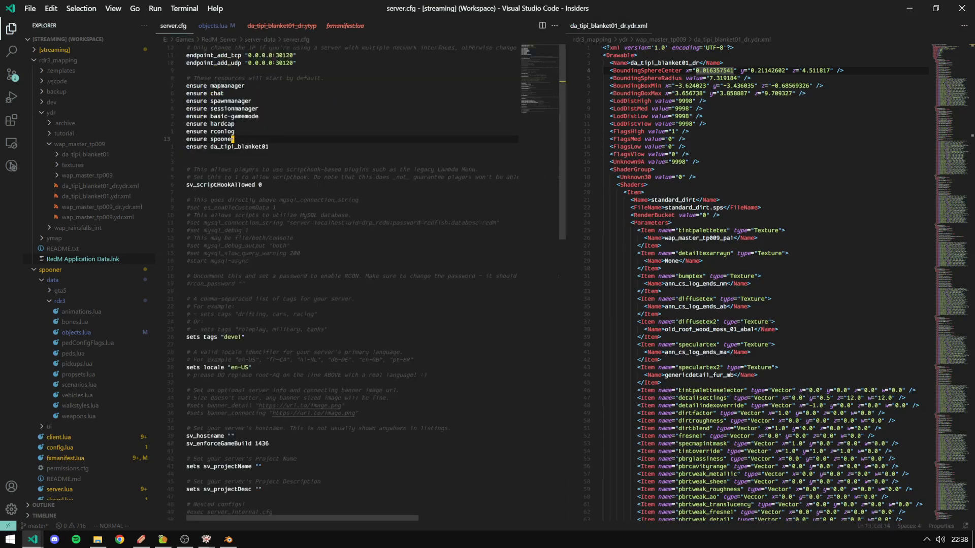
key(j)
key(d)
key(d)
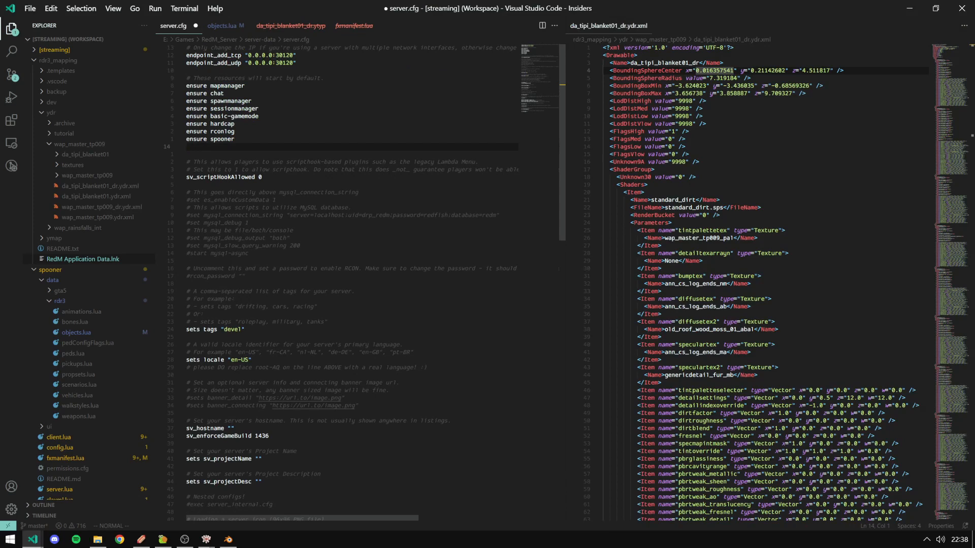
key(k)
key(k)
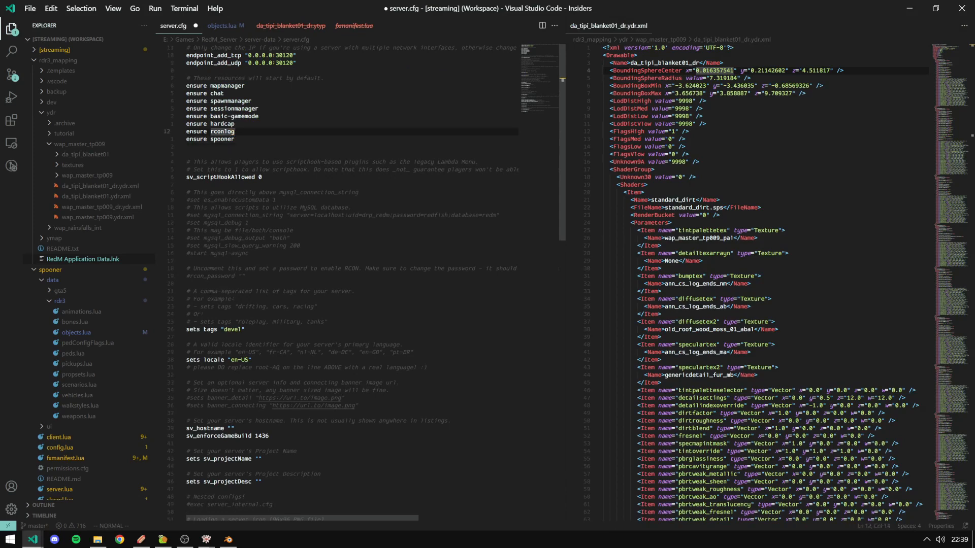
key(j)
key(ctrl+s)
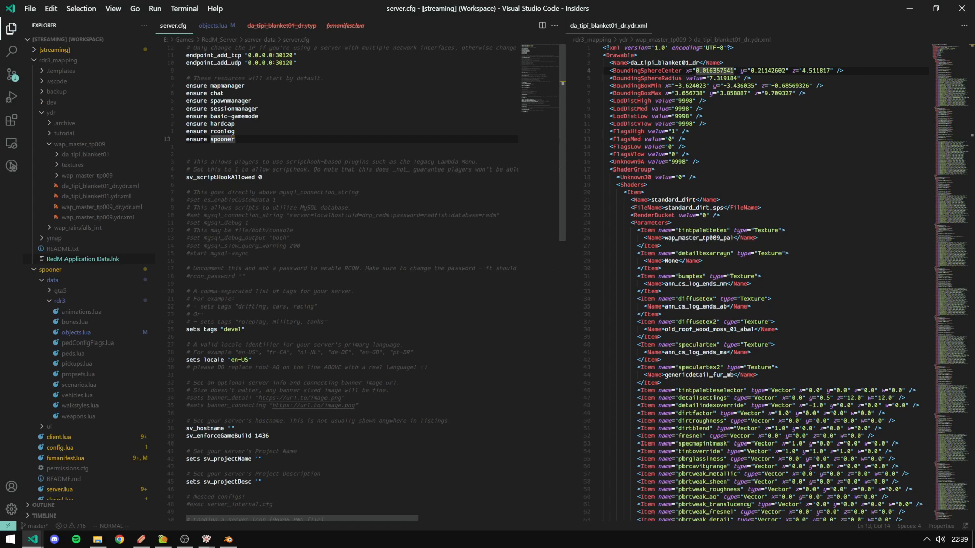
Add the line "ensure da_tipi_blanket01" directly below "ensure spooner" in server.cfg and save the file.
text(o)
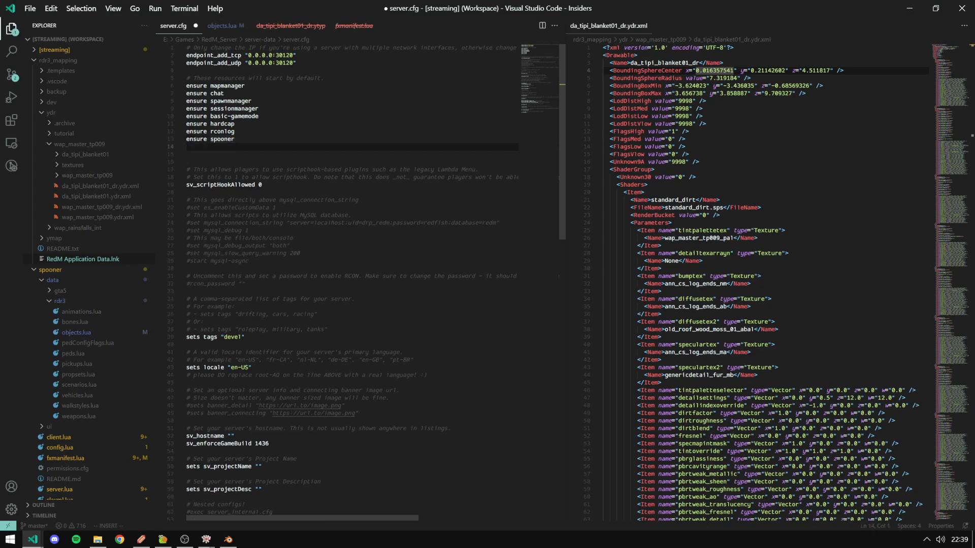
text(ensure da_tipi_blanket01)
key(Escape)
key(ctrl+s)
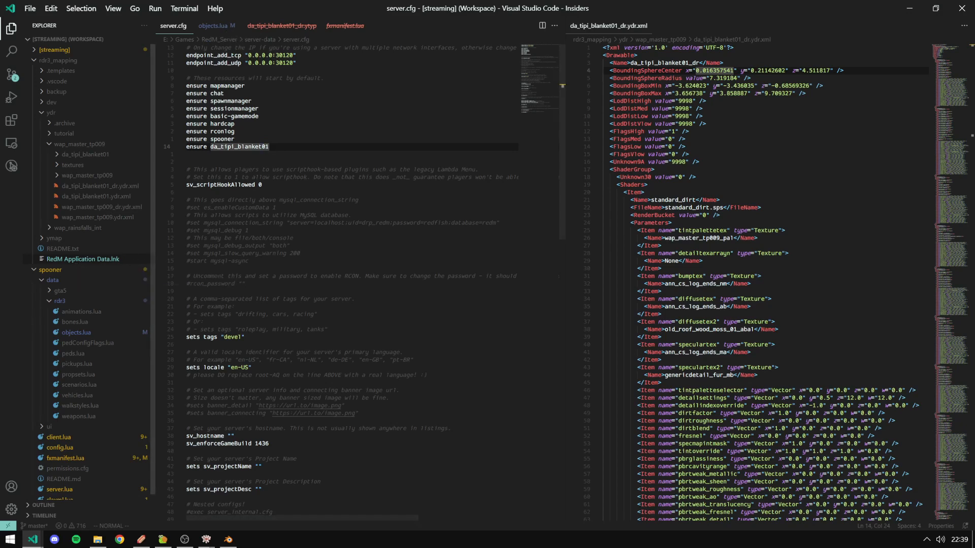
click(221, 147)
click(270, 147)
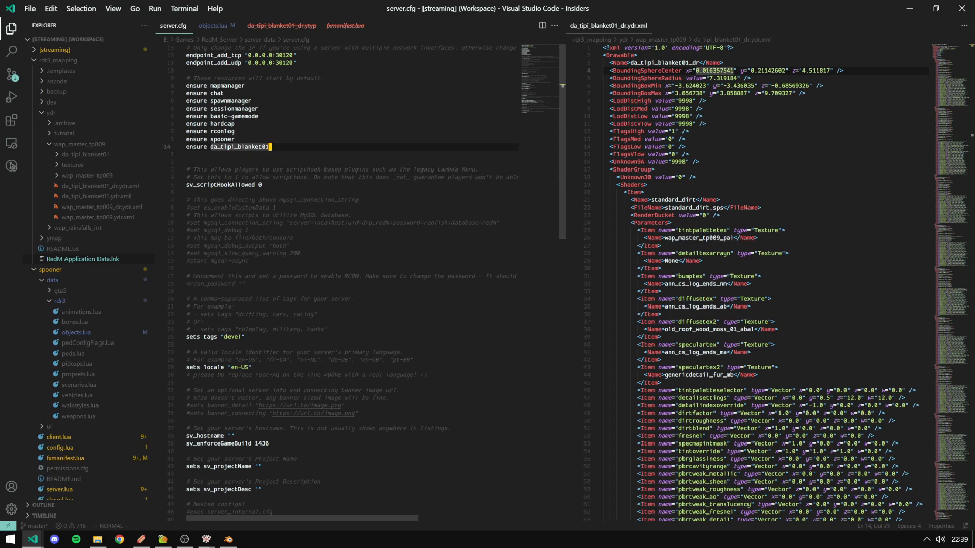
Close objects.lua and reopen spooner's data\rdr3\objects.lua by searching files for "spooner objects rdr3".
click(208, 27)
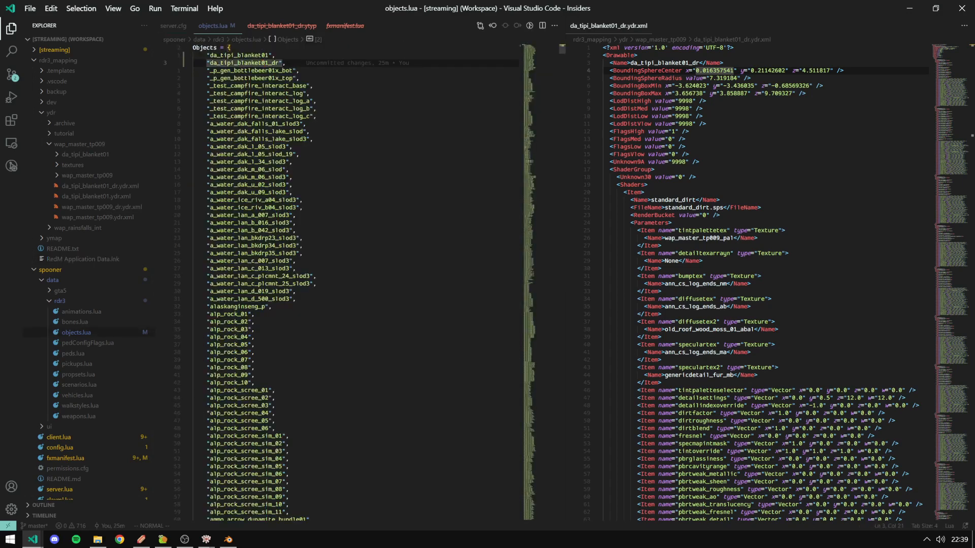
key(ctrl+w)
key(ctrl+p)
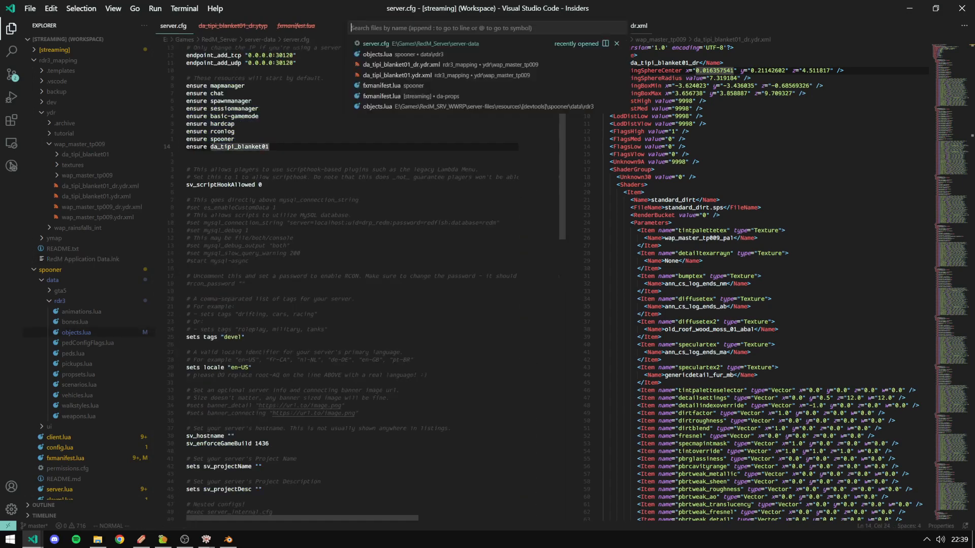
text(spooner objects)
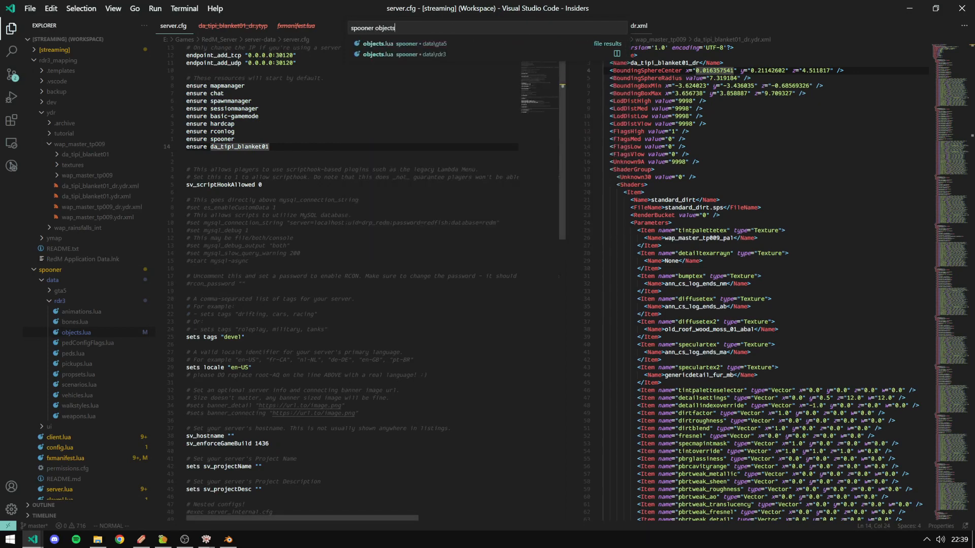
text( rdr3)
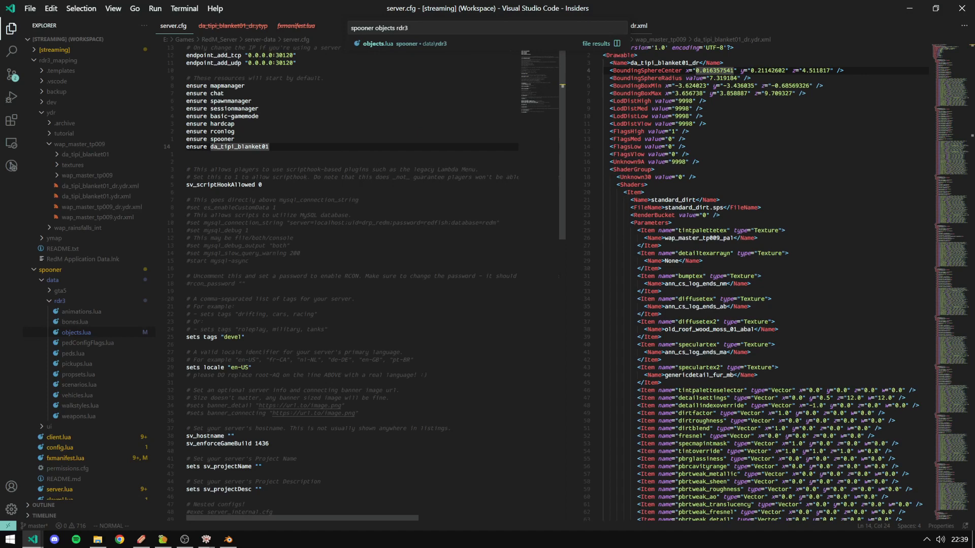
key(Return)
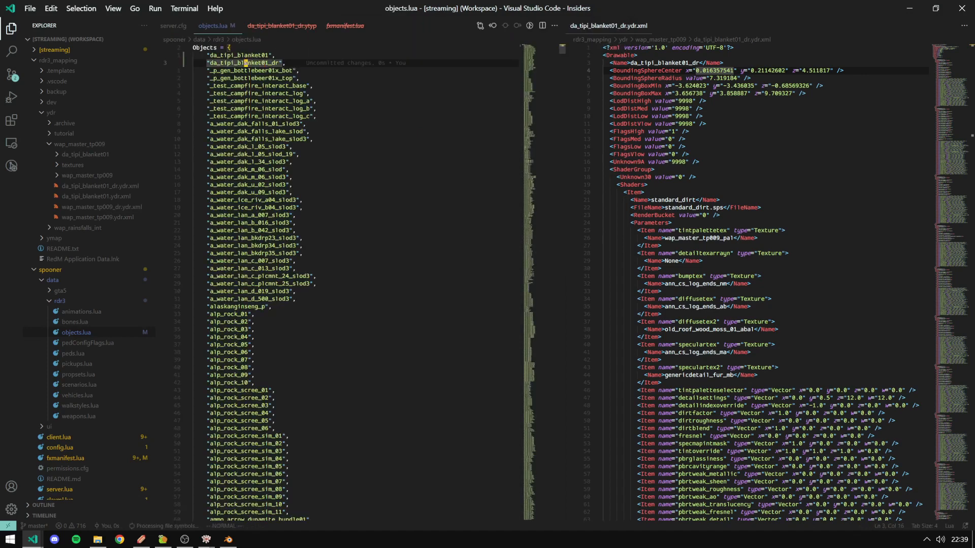
Delete the da_tipi_blanket01 and da_tipi_blanket01_dr entries at the start of the Objects list.
key(k)
key(V)
key(j)
key(d)
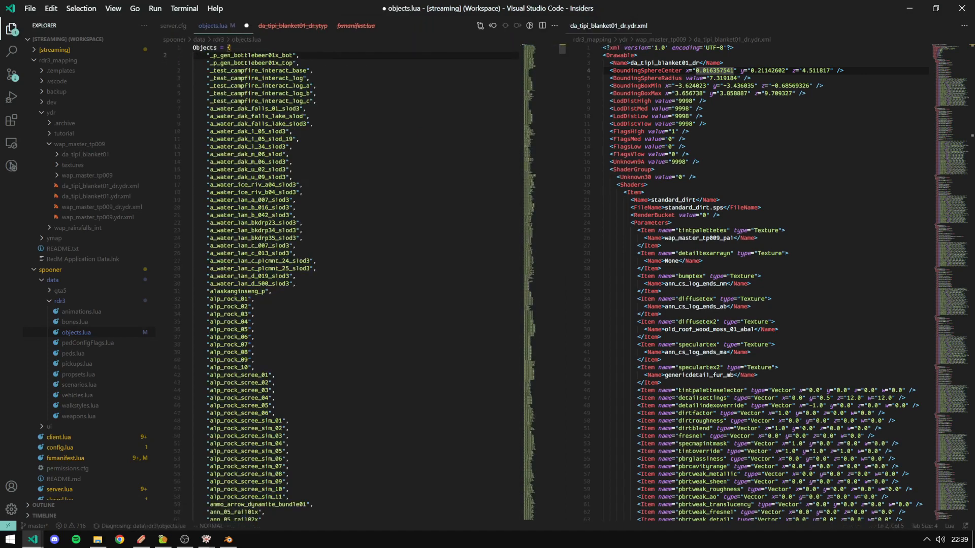
Insert the entry "da_tipi_blanket01", as the first item of the Objects list.
key(O)
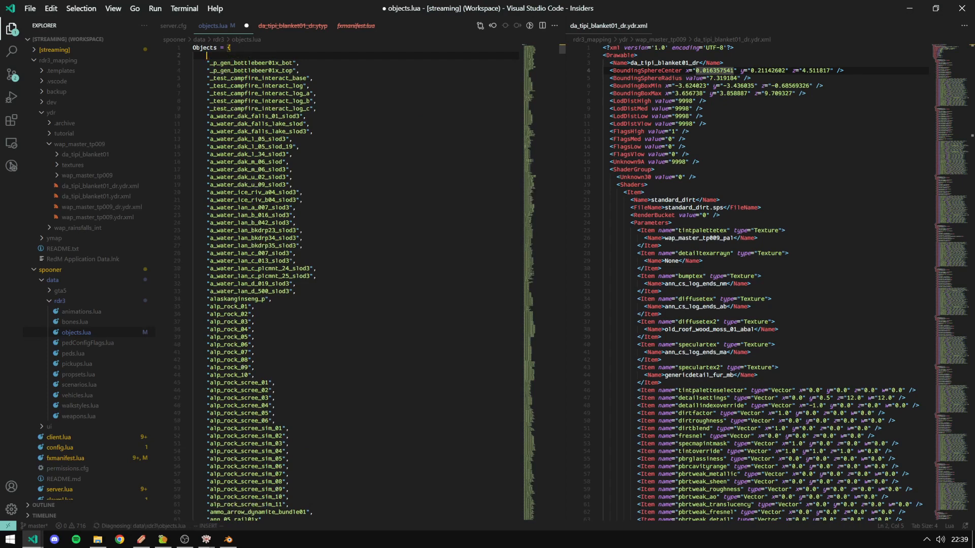
text("da_tipi_blanket)
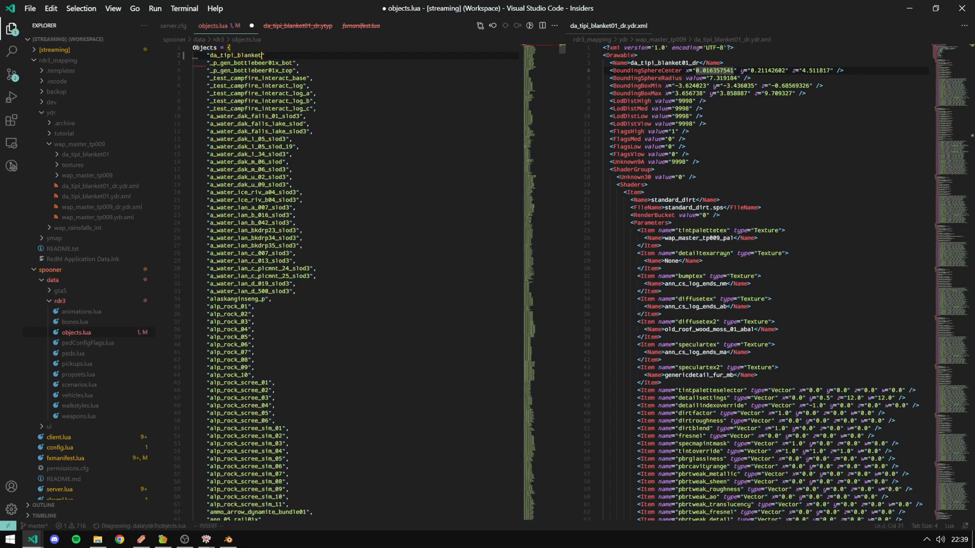
text(01",)
key(Escape)
Duplicate the da_tipi_blanket01 entry below itself, change the copy to "da_tipi_blanket01_dr" and save objects.lua.
key(y)
key(y)
key(p)
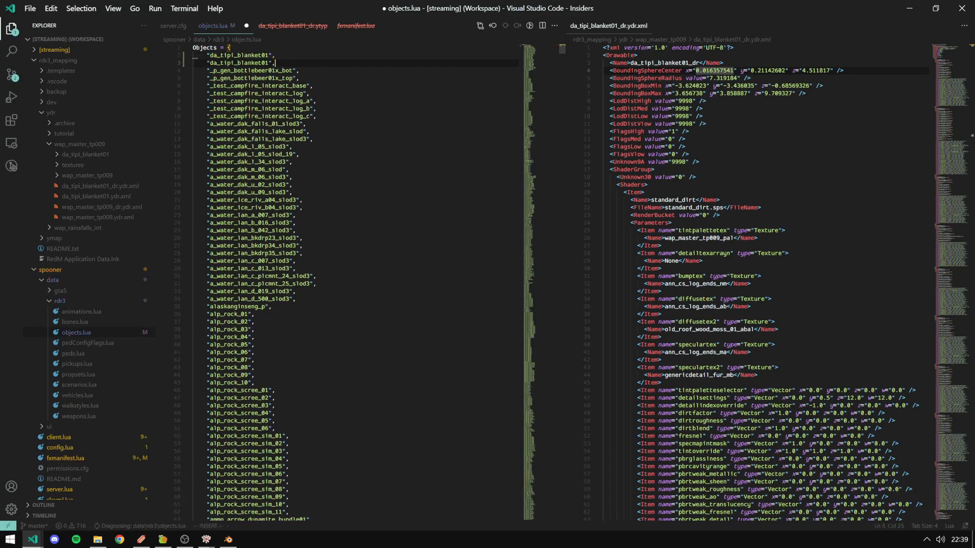
key(f)
key(quotedbl)
text(i_dr)
key(Escape)
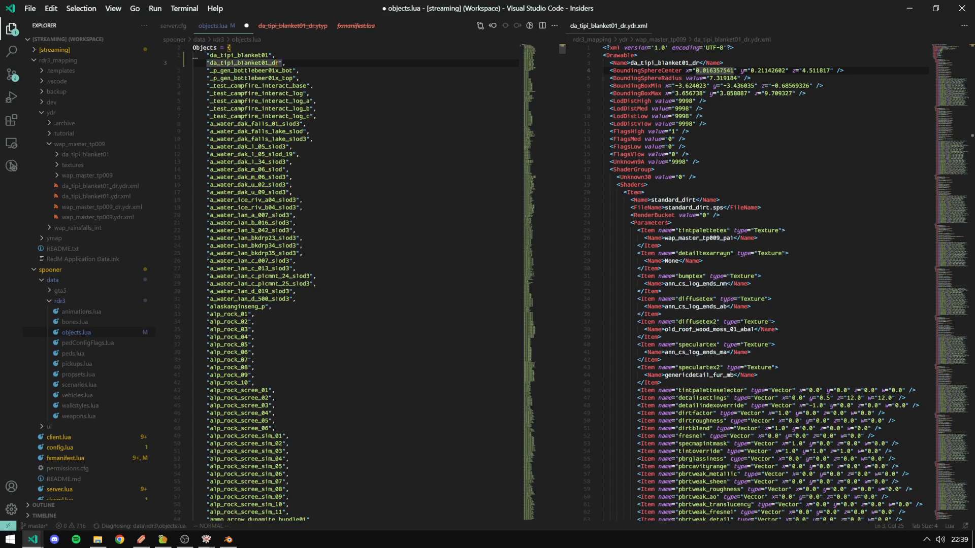
click(262, 63)
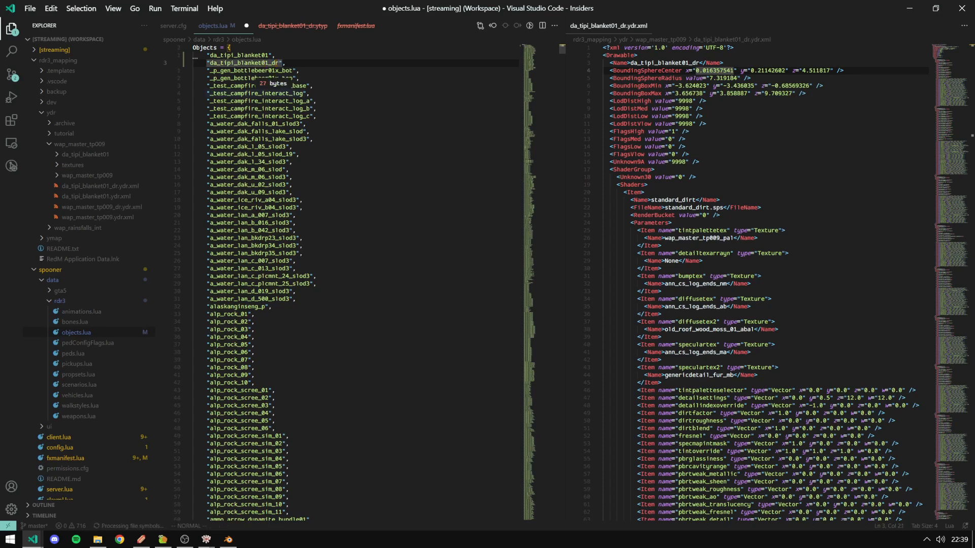
click(235, 70)
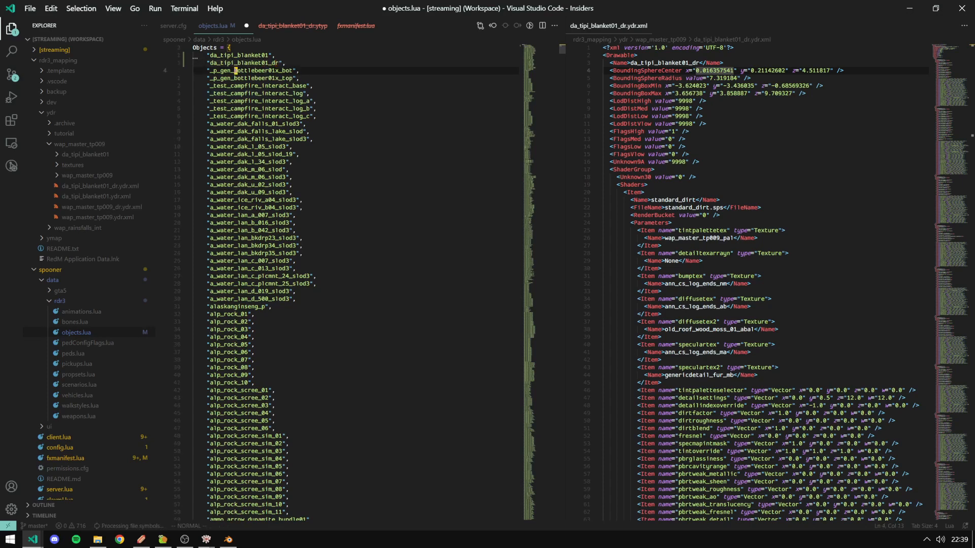
key(ctrl+s)
click(315, 101)
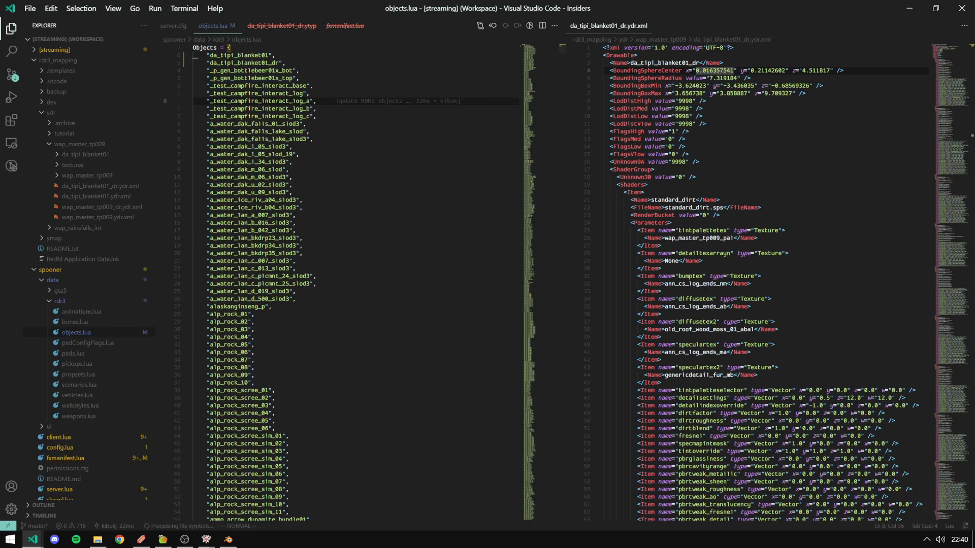
Switch to Blender and open da_tipi_blanket01.blend from the inner wap_master_tp009 folder without saving the current scene.
key(alt+Tab)
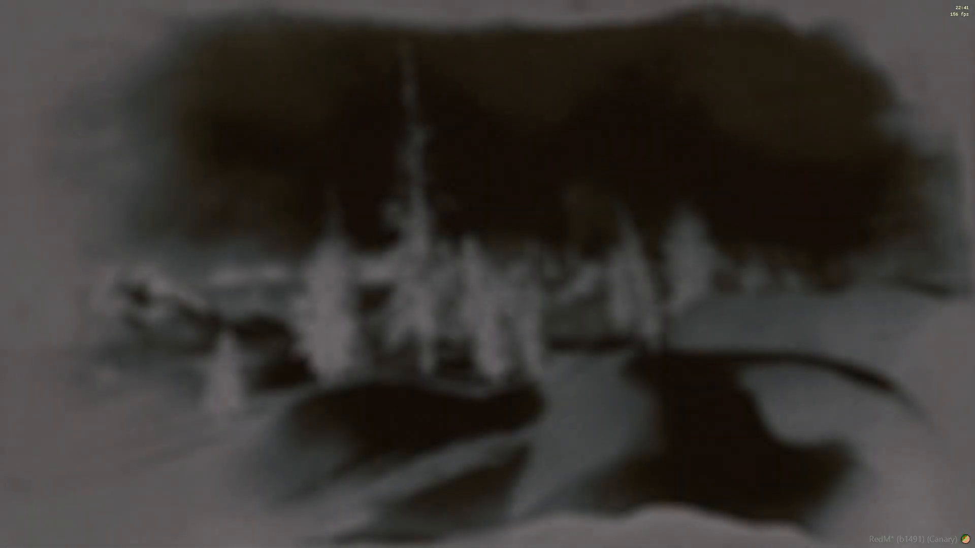
key(alt+Tab)
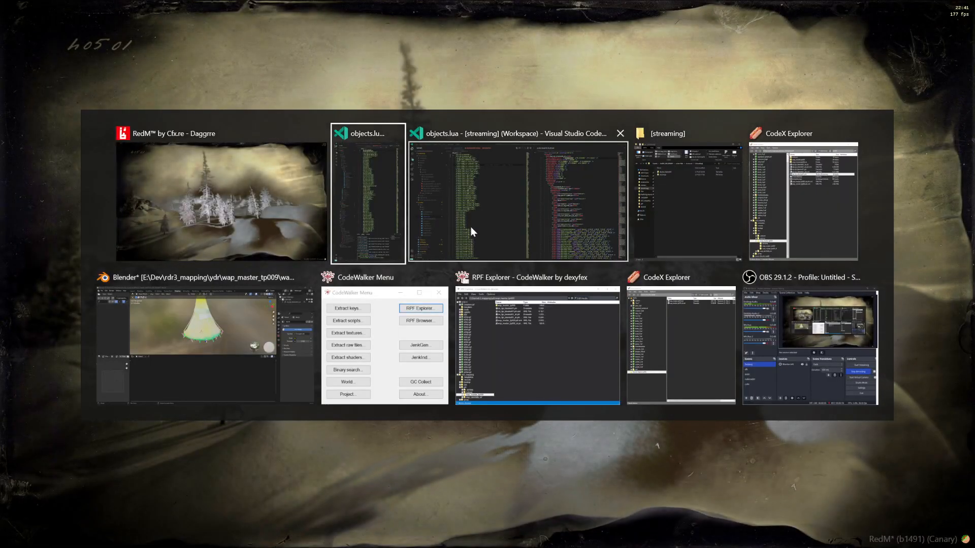
click(175, 312)
middle_drag(568, 179, 554, 178)
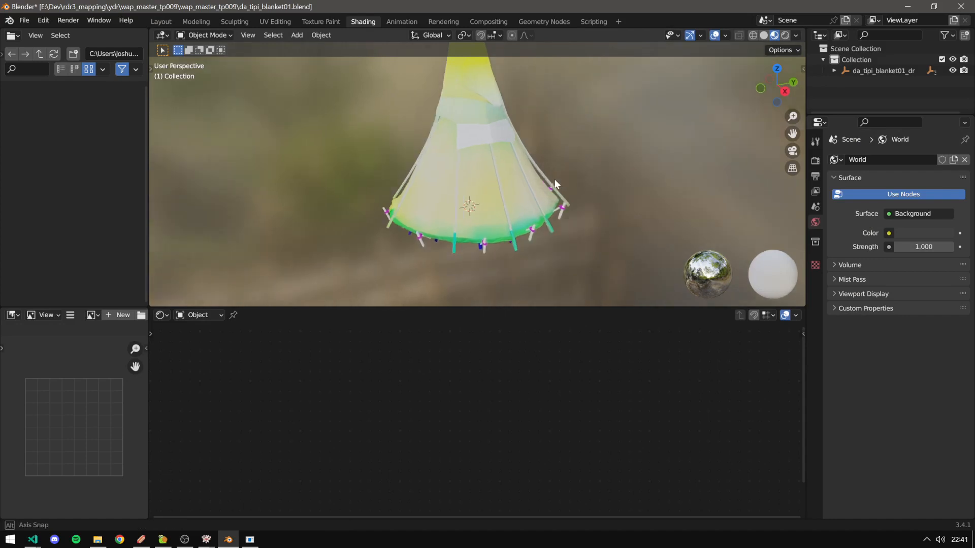
click(24, 20)
click(40, 46)
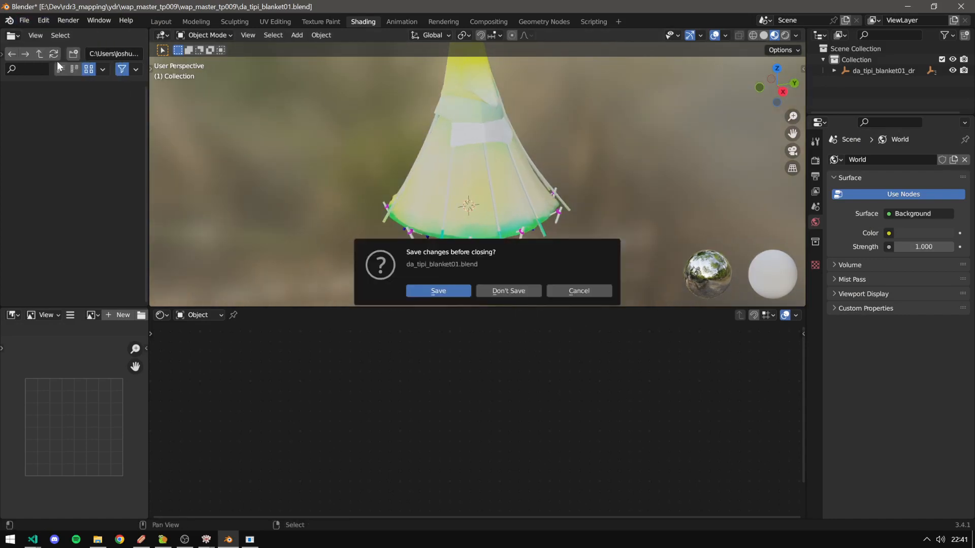
click(504, 291)
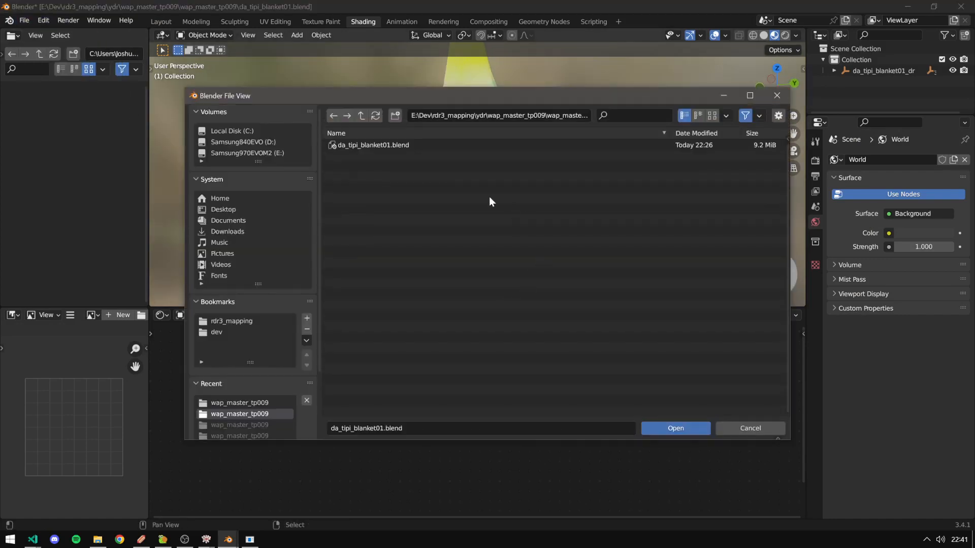
double_click(364, 143)
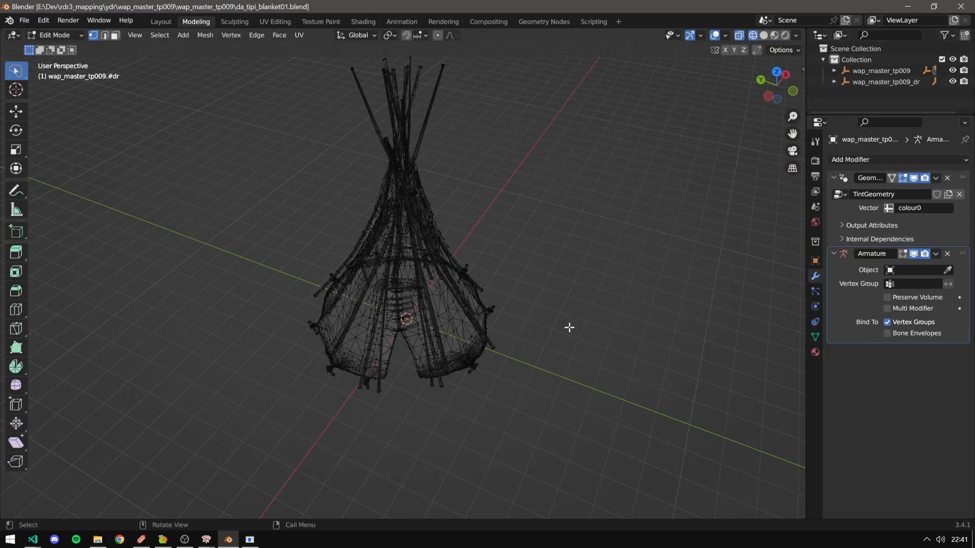
Examine the tipi wireframe's shape and doorway from several angles in Blender, and switch to RedM.
middle_drag(568, 327, 588, 272)
middle_drag(484, 324, 483, 342)
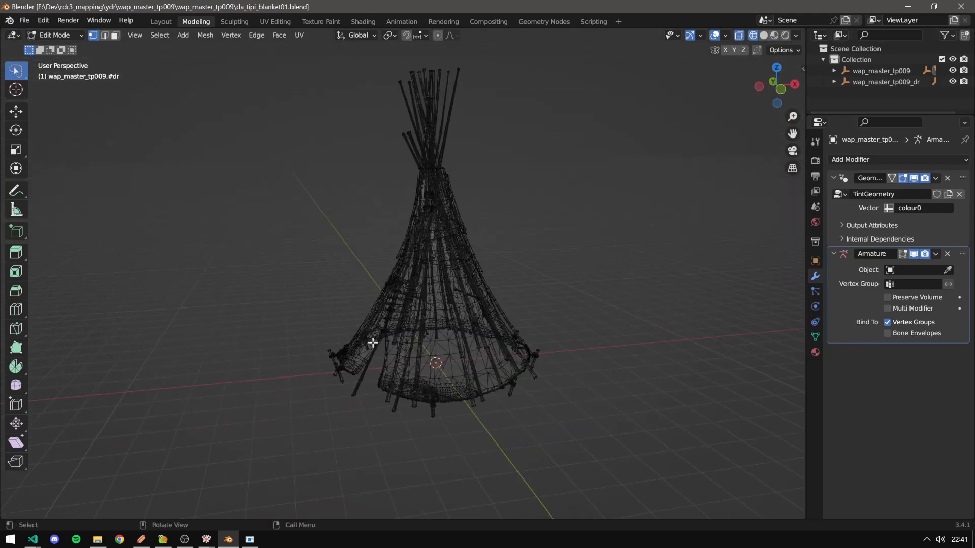
middle_drag(424, 378, 432, 418)
middle_drag(330, 363, 304, 370)
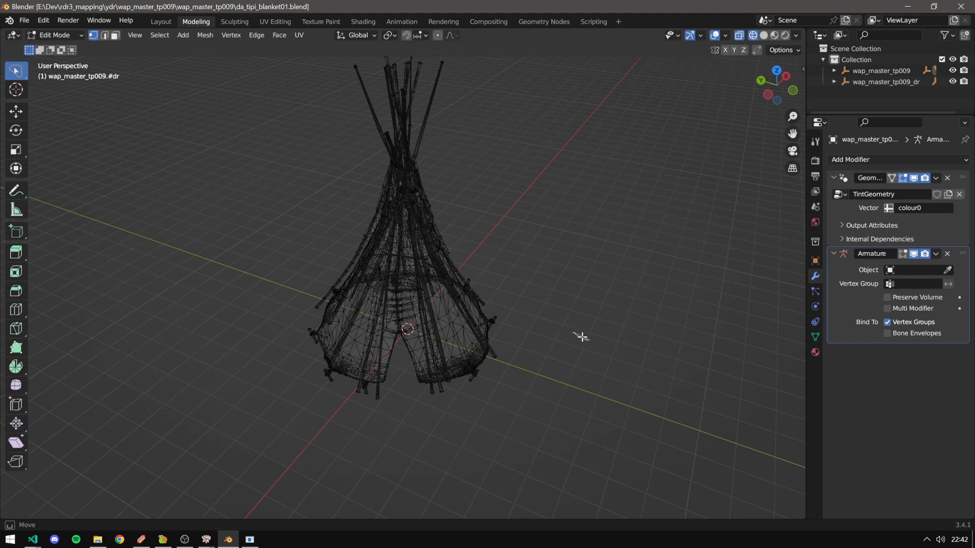
key(alt+Tab)
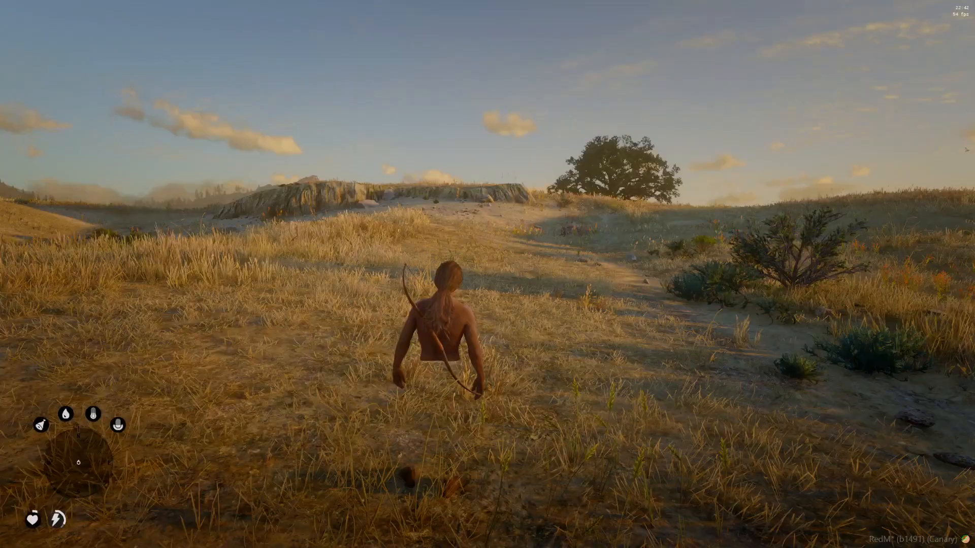
Reload the character's skin with the /loadskin command.
text(t/loadskin)
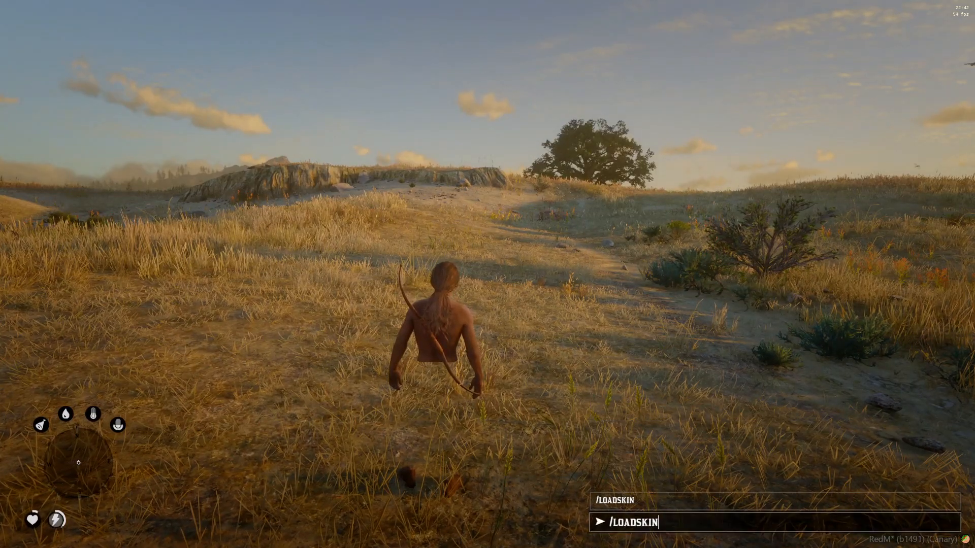
key(Return)
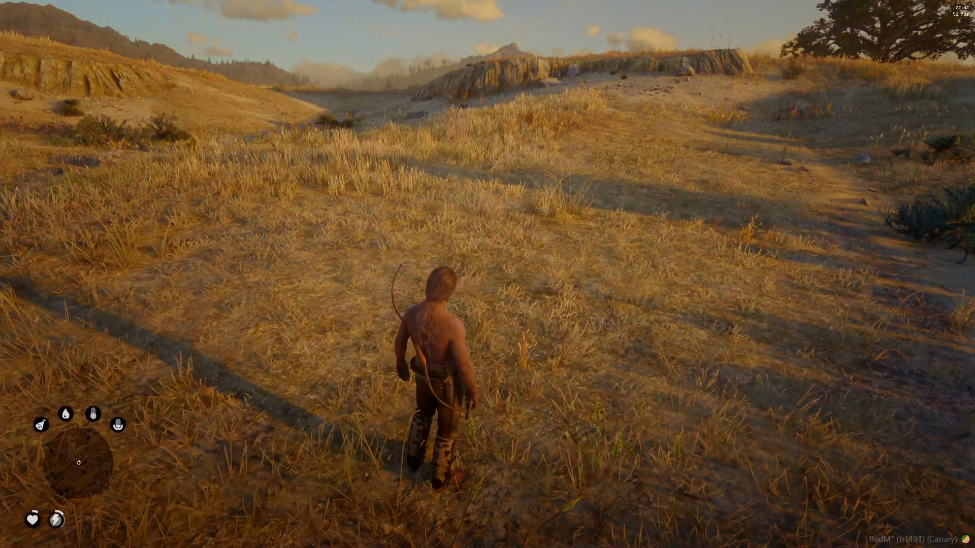
Start the spooner and spawn the object da_tipi_blanket01 on the grass in front of the character.
key(Delete)
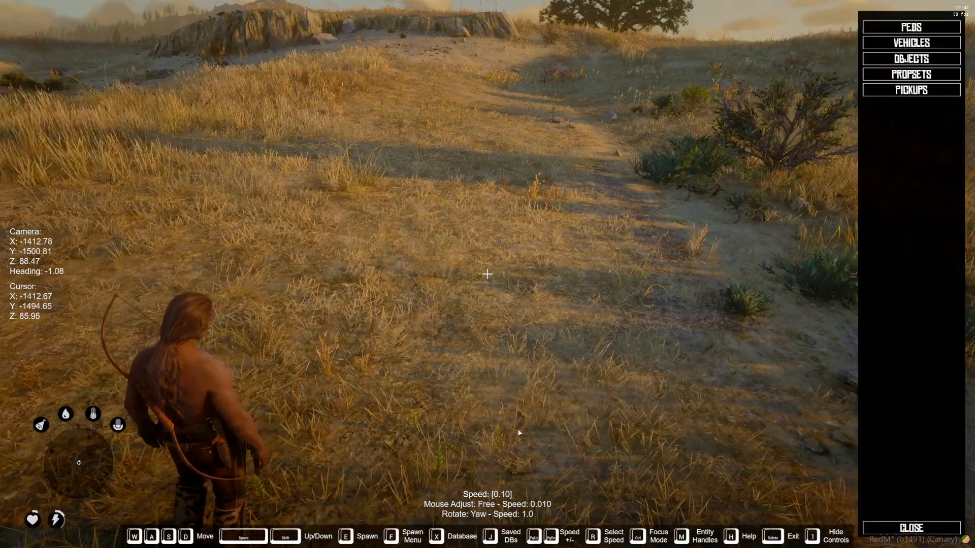
key(f)
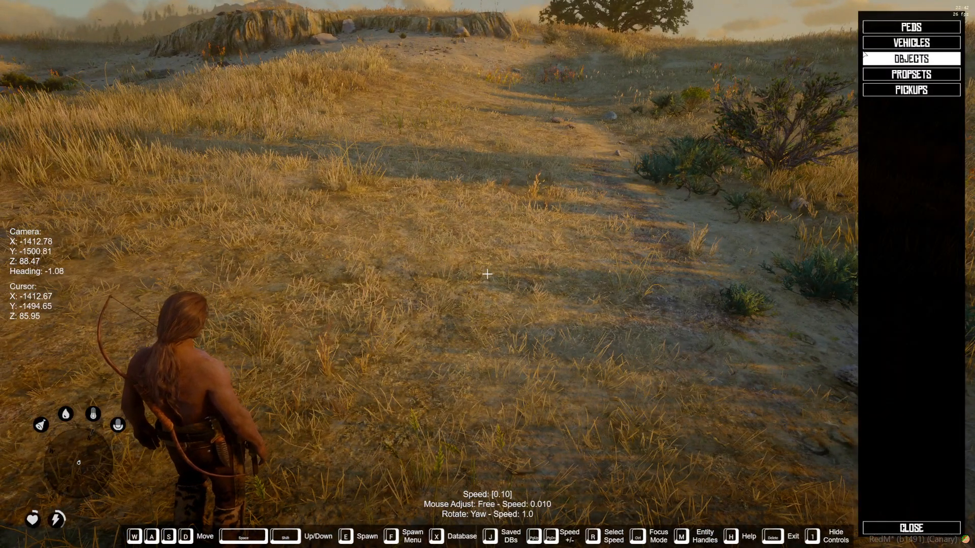
click(865, 57)
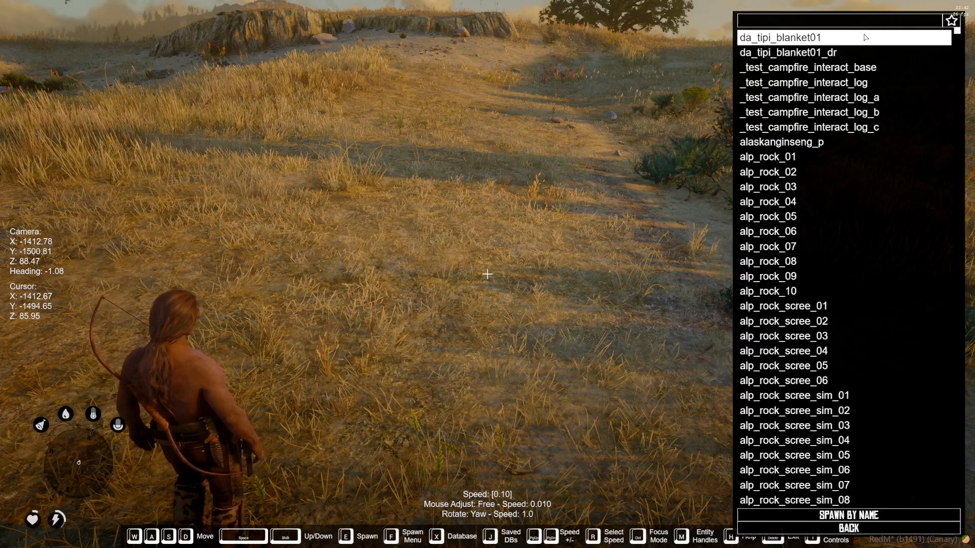
click(796, 37)
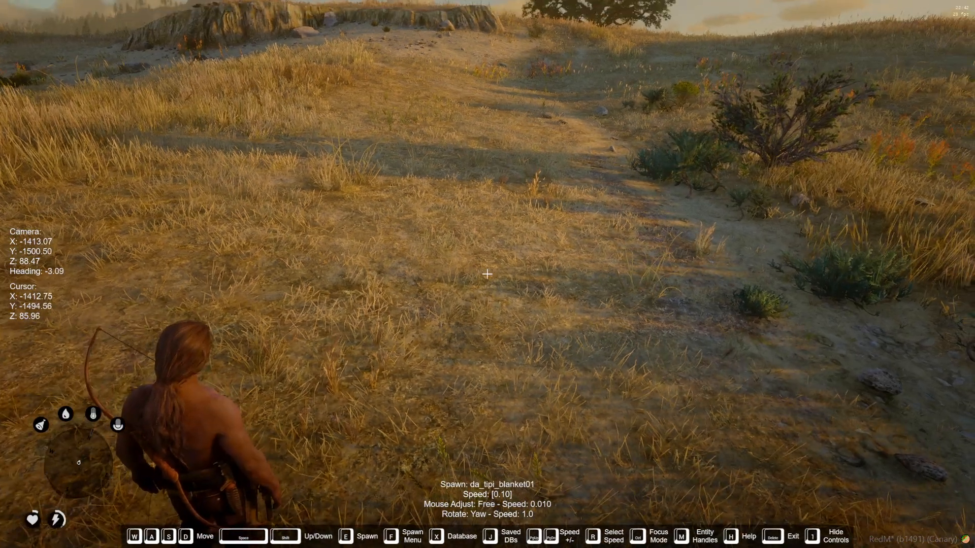
key(e)
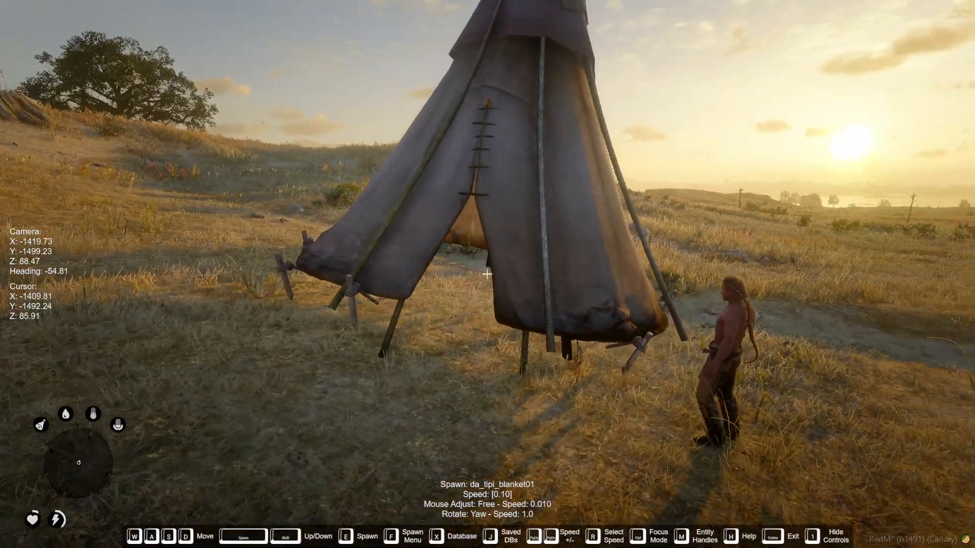
Walk the character toward the two tipis to compare their doorways up close.
key(space)
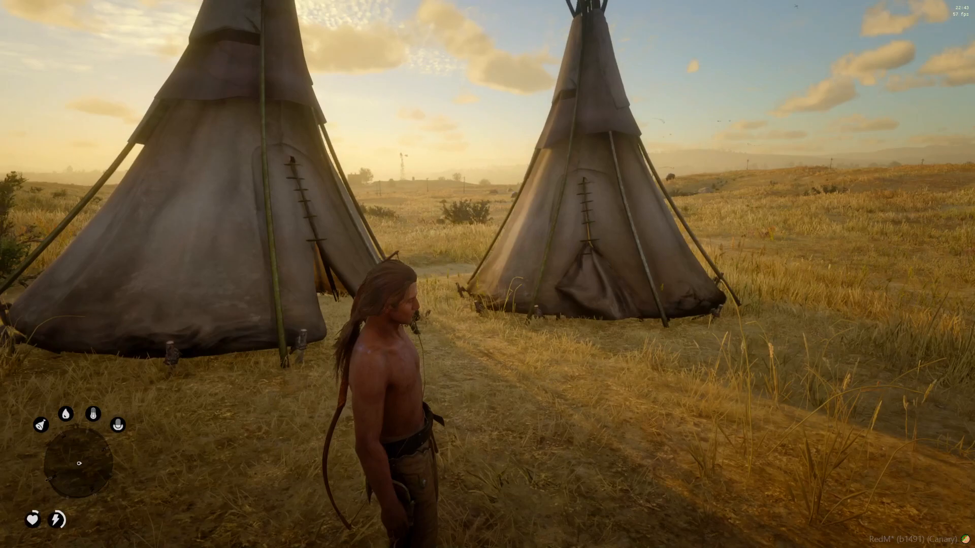
key(w)
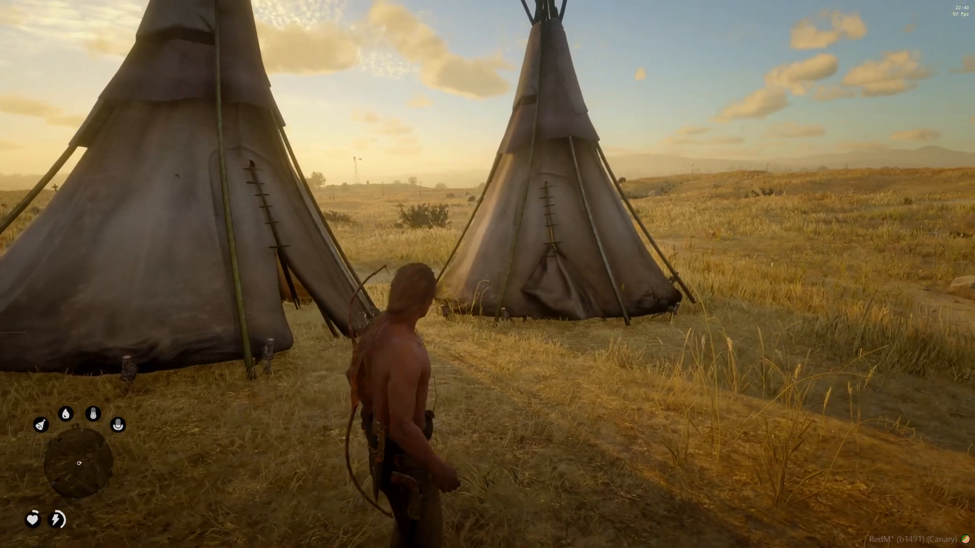